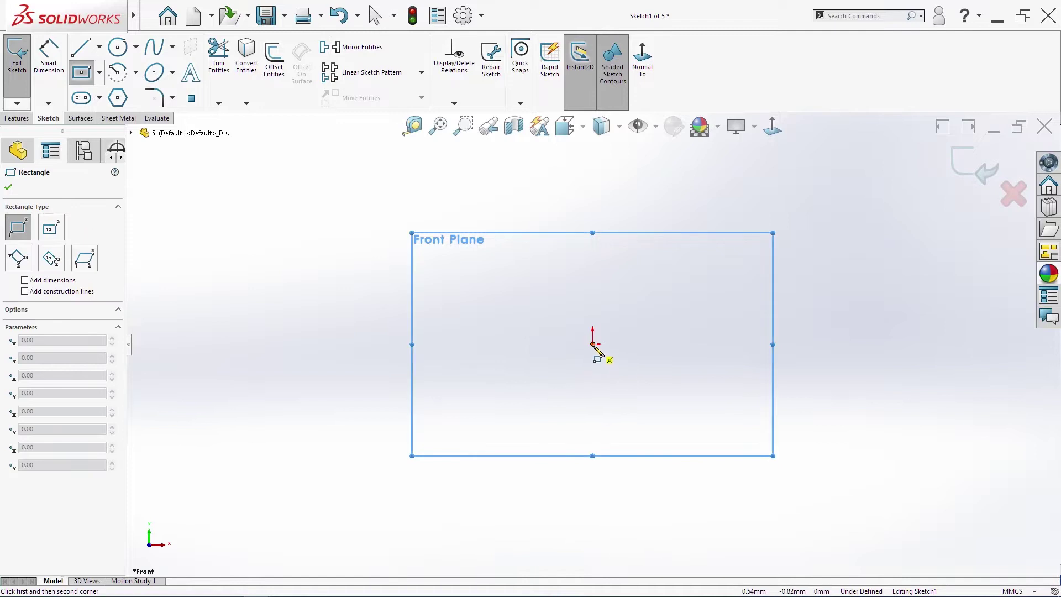
# Sketch a center rectangle about 82 by 120 mm on the Front Plane, centred on the origin
pyautogui.press('s')
pyautogui.click(632, 372)
pyautogui.press('s')
pyautogui.click(637, 377)
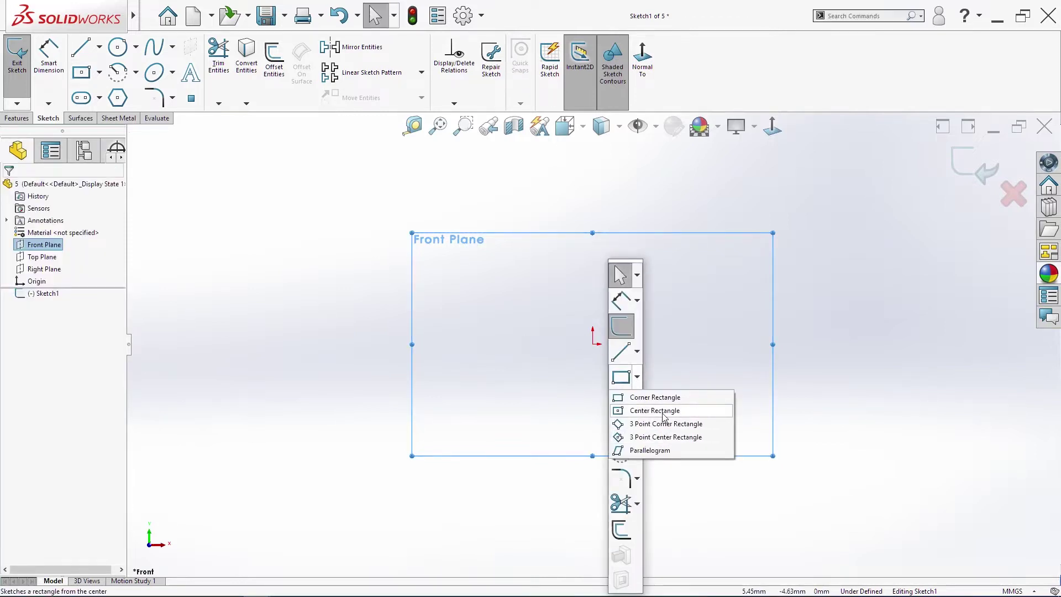
pyautogui.click(663, 415)
pyautogui.click(593, 343)
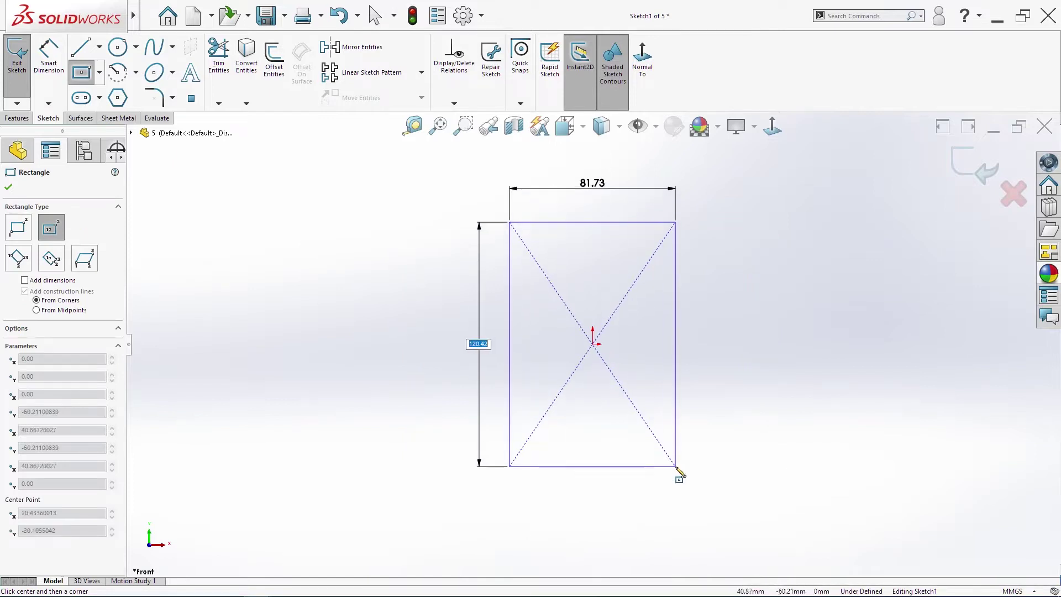
pyautogui.click(676, 467)
# Dimension the rectangle's width and set it to 444 mm
pyautogui.press('s')
pyautogui.click(755, 300)
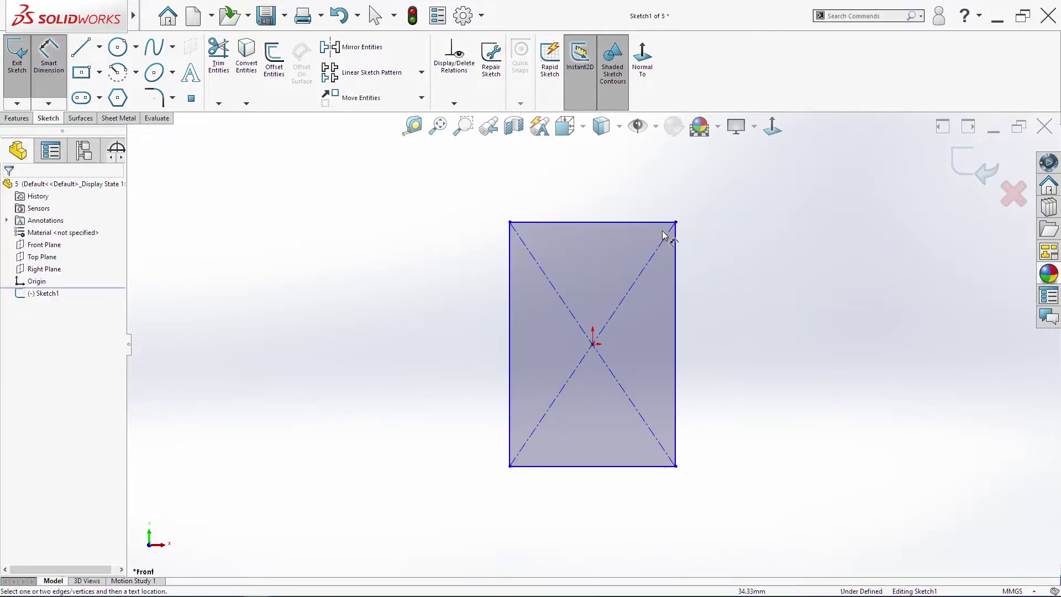
pyautogui.click(656, 228)
pyautogui.click(645, 204)
pyautogui.write('444')
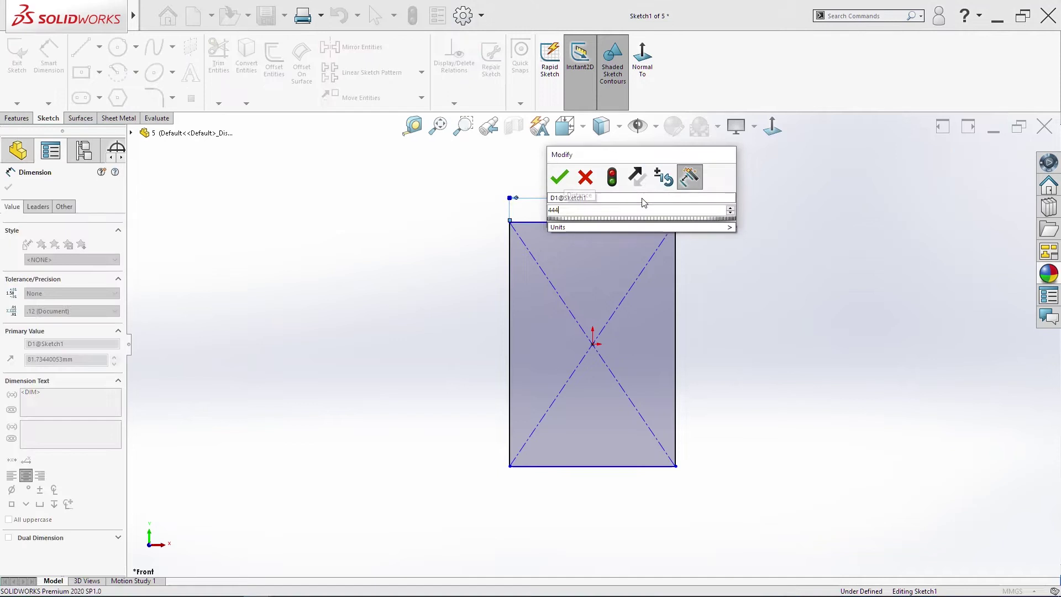
pyautogui.press('Return')
# Dimension the rectangle's height and set it to 655 mm
pyautogui.press('s')
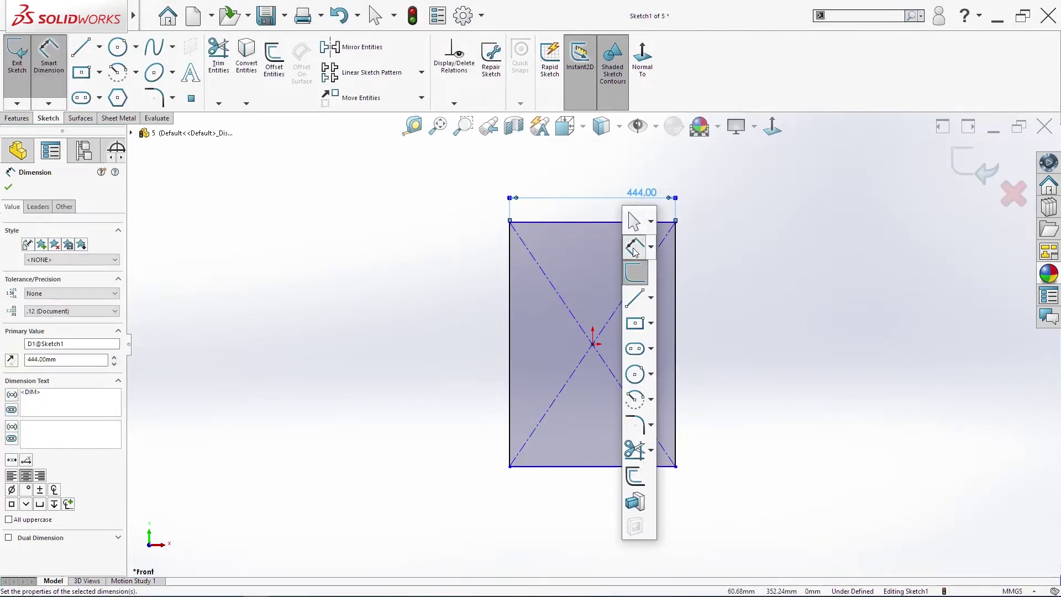
pyautogui.click(508, 281)
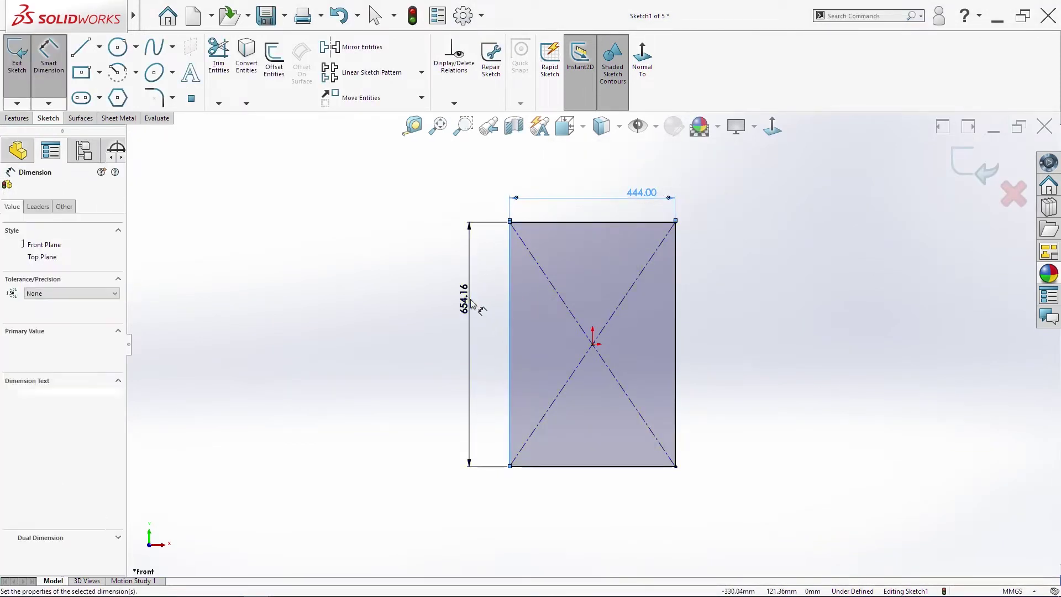
pyautogui.click(471, 300)
pyautogui.write('655')
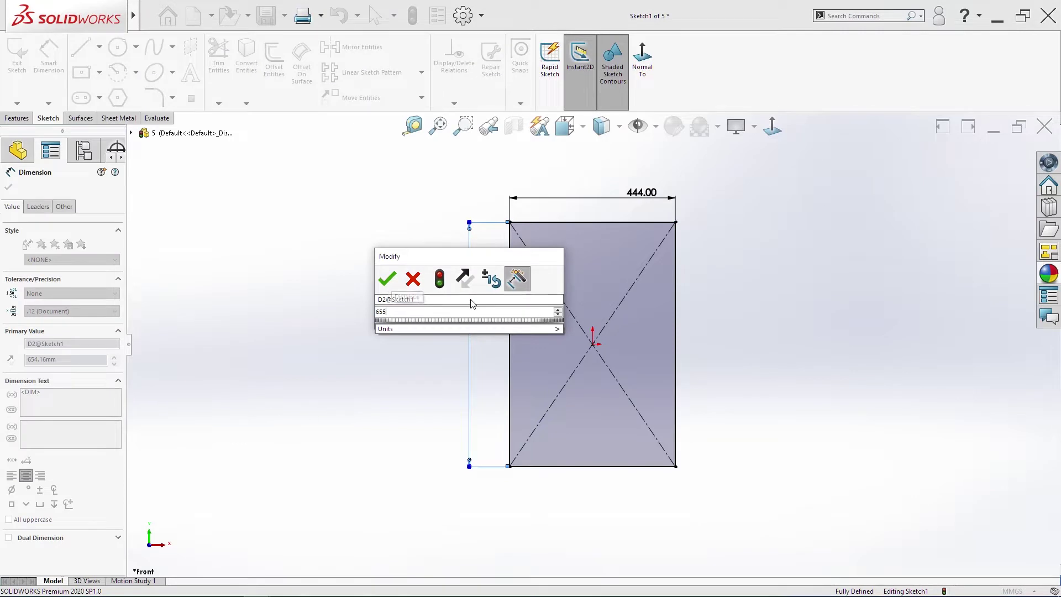
pyautogui.press('Return')
pyautogui.press('Escape')
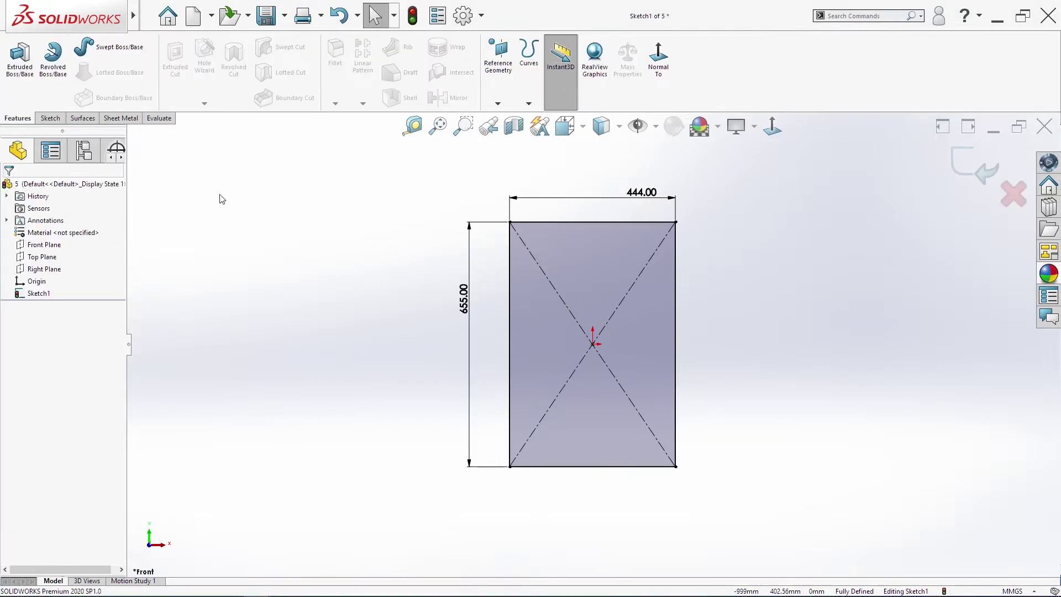
# Create a 2 mm thick sheet metal base flange from the rectangle sketch, keeping the thickness direction unreversed
pyautogui.click(83, 118)
pyautogui.click(116, 118)
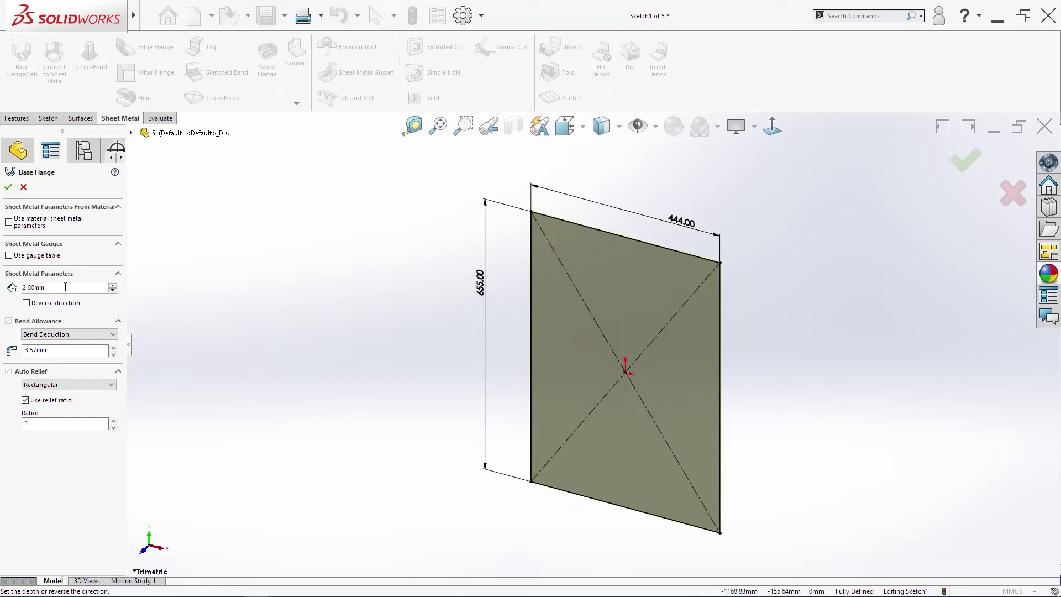
pyautogui.moveTo(500, 505); pyautogui.dragTo(587, 487, button='middle')
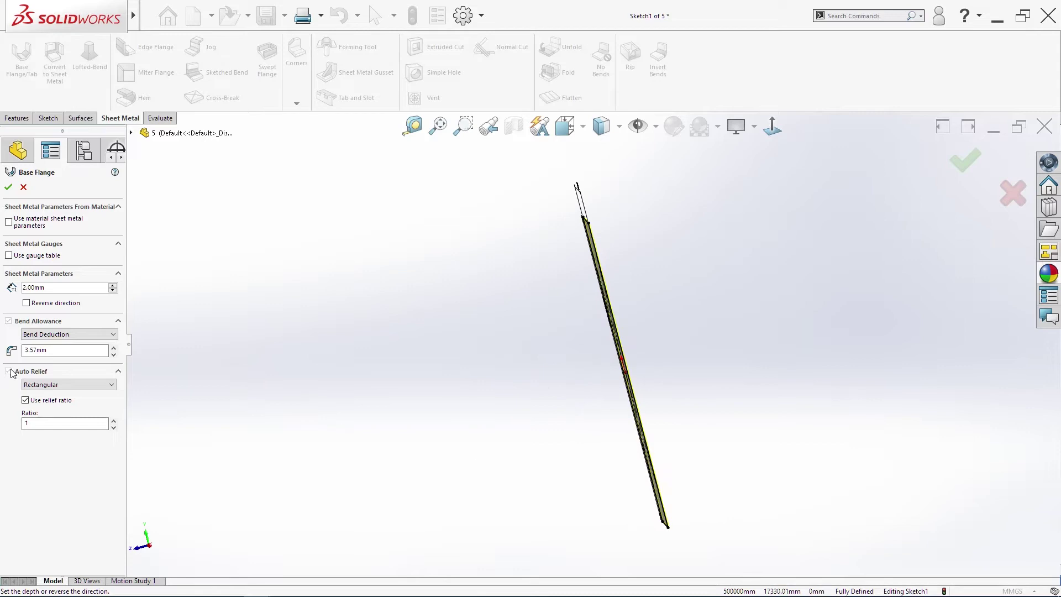
pyautogui.click(26, 303)
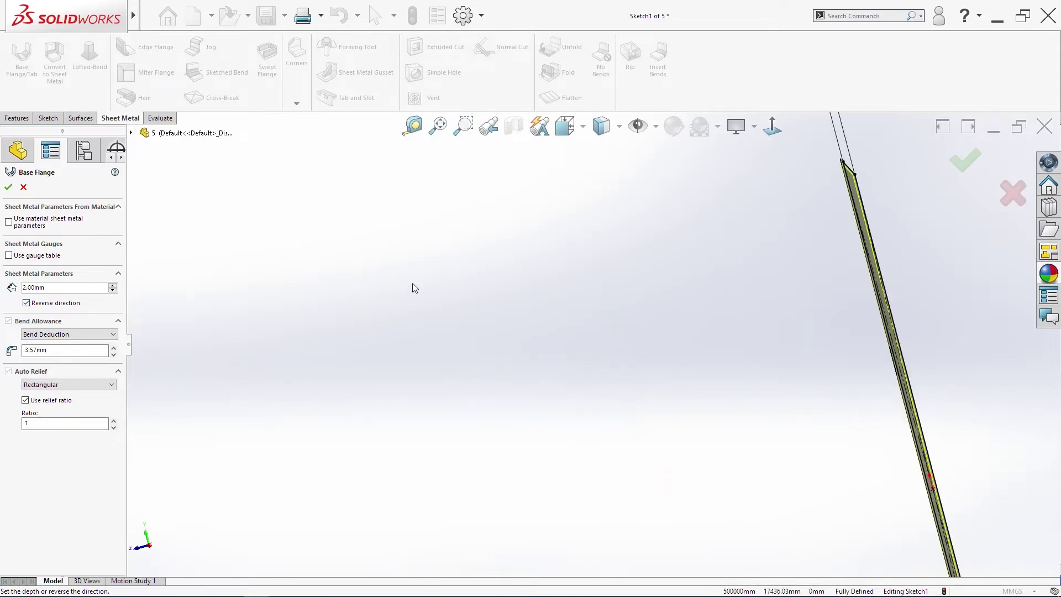
pyautogui.moveTo(721, 223); pyautogui.dragTo(558, 238, button='middle')
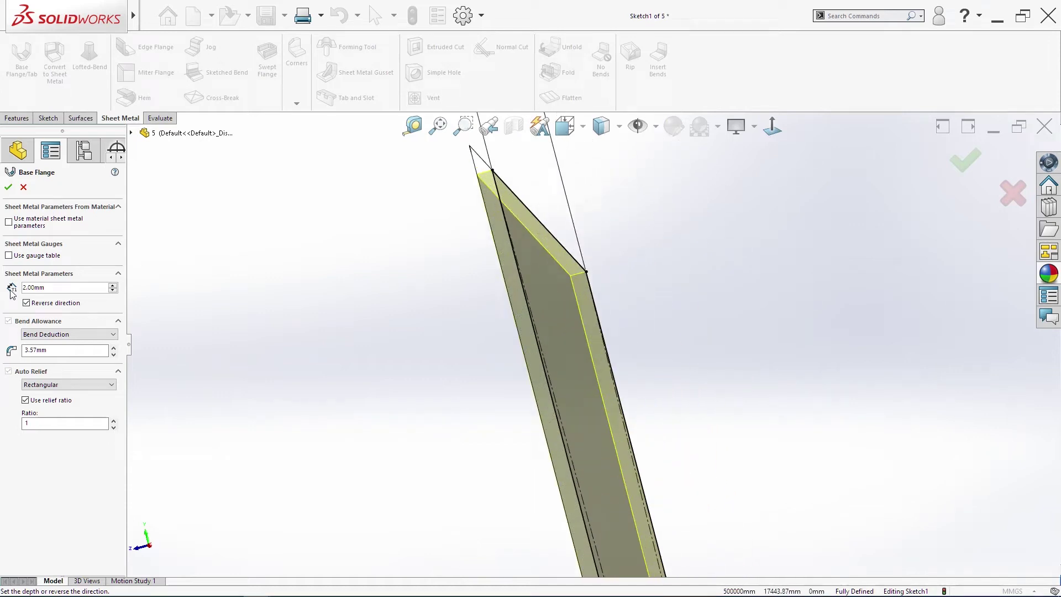
pyautogui.click(27, 302)
pyautogui.click(11, 190)
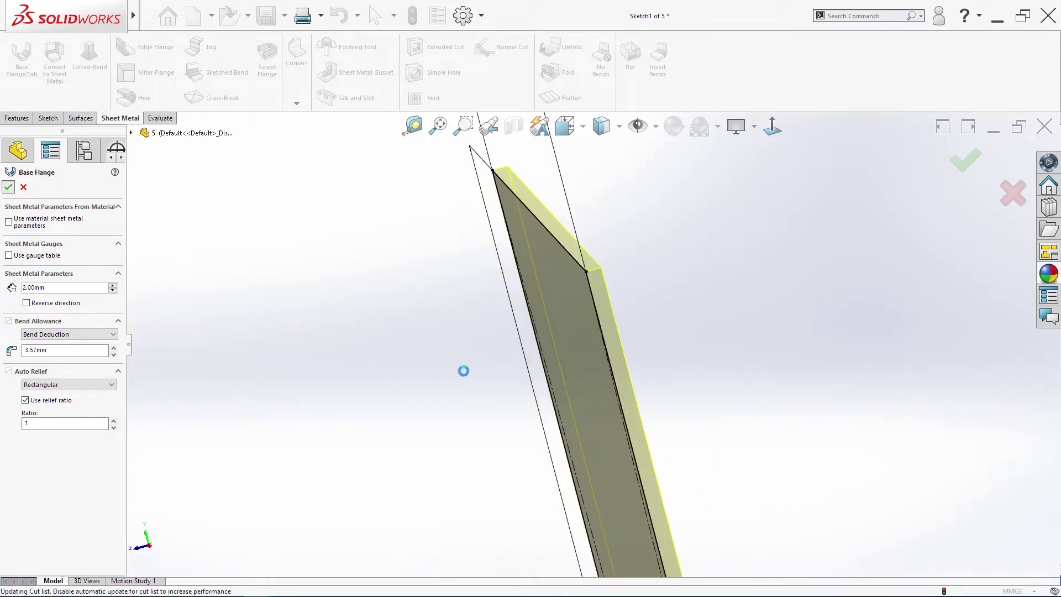
# Start an edge flange on the plate's right vertical edge as seen from the front
pyautogui.click(472, 458)
pyautogui.moveTo(472, 458); pyautogui.dragTo(518, 402, button='middle')
pyautogui.press('space')
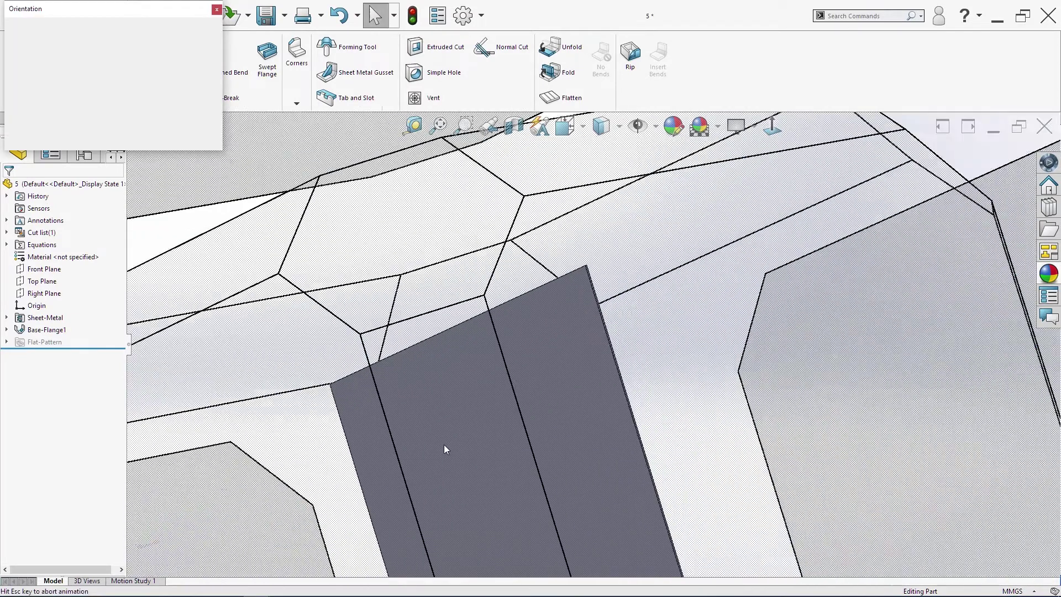
pyautogui.click(424, 421)
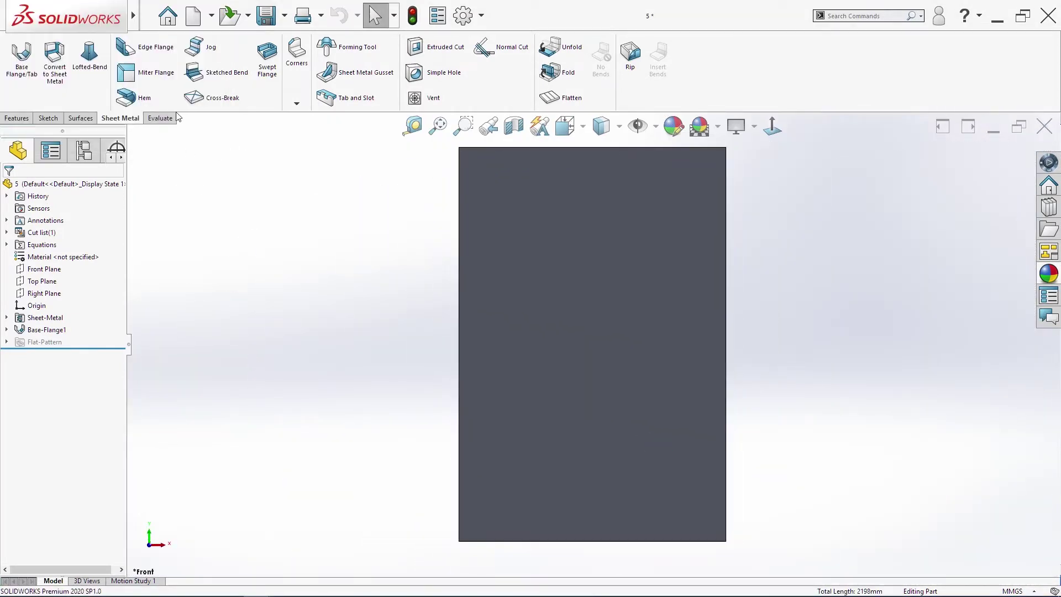
pyautogui.click(144, 48)
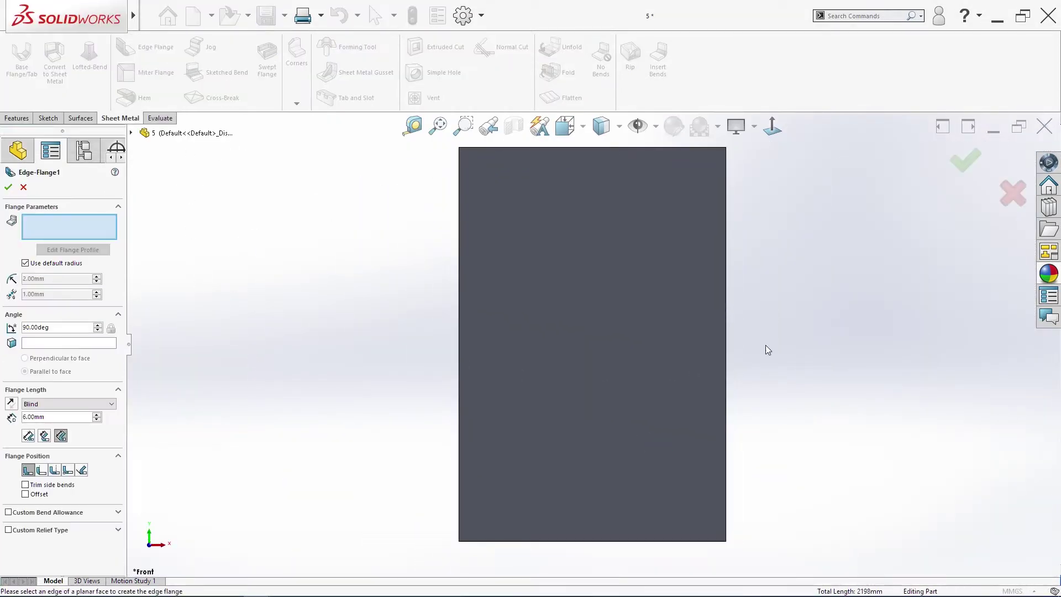
pyautogui.click(726, 310)
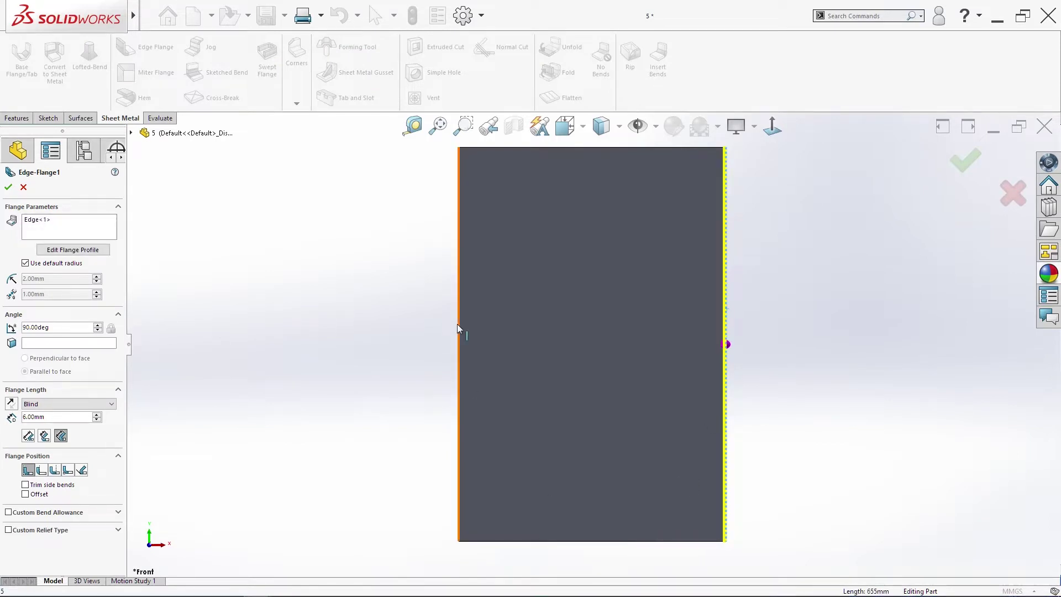
# Add the plate's remaining three edges to the edge flange at 90 degrees
pyautogui.moveTo(542, 547); pyautogui.dragTo(644, 488, button='middle')
pyautogui.scroll(-5, 645, 486)
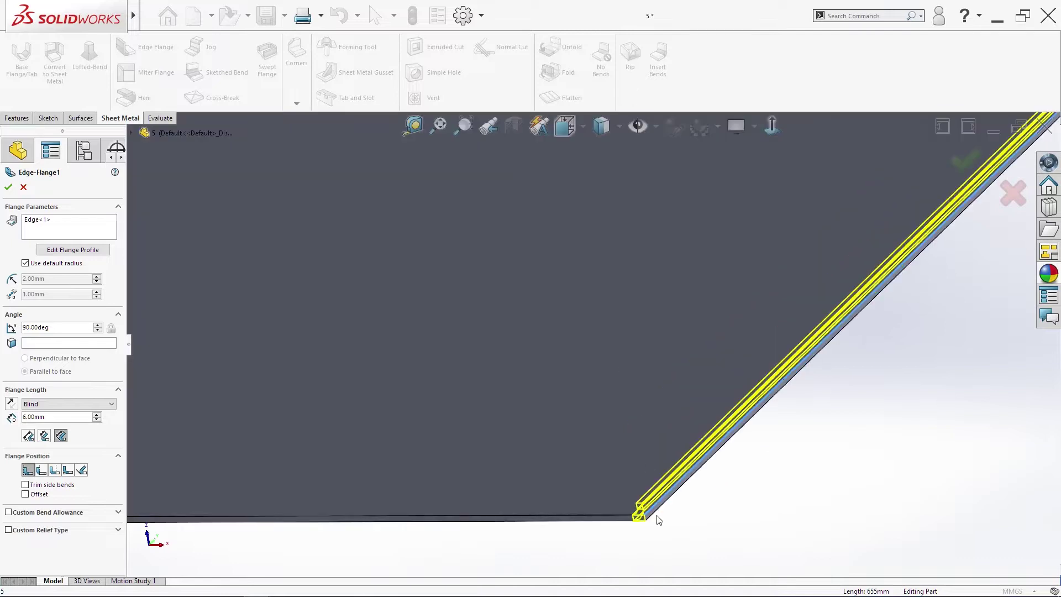
pyautogui.click(626, 518)
pyautogui.press('f')
pyautogui.scroll(-5, 552, 431)
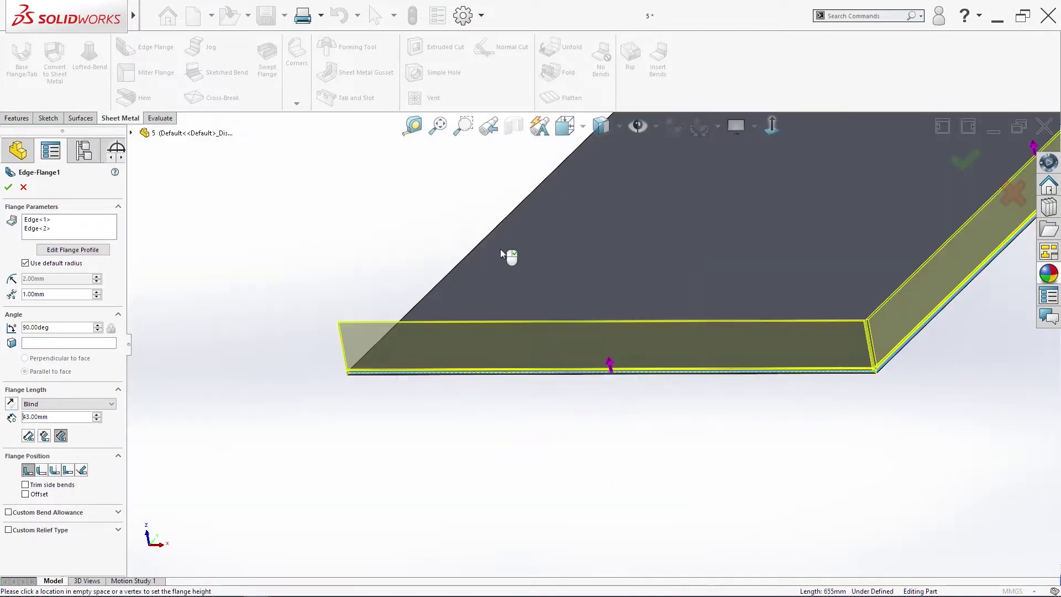
pyautogui.click(469, 253)
pyautogui.press('f')
pyautogui.scroll(-1, 764, 267)
pyautogui.click(755, 239)
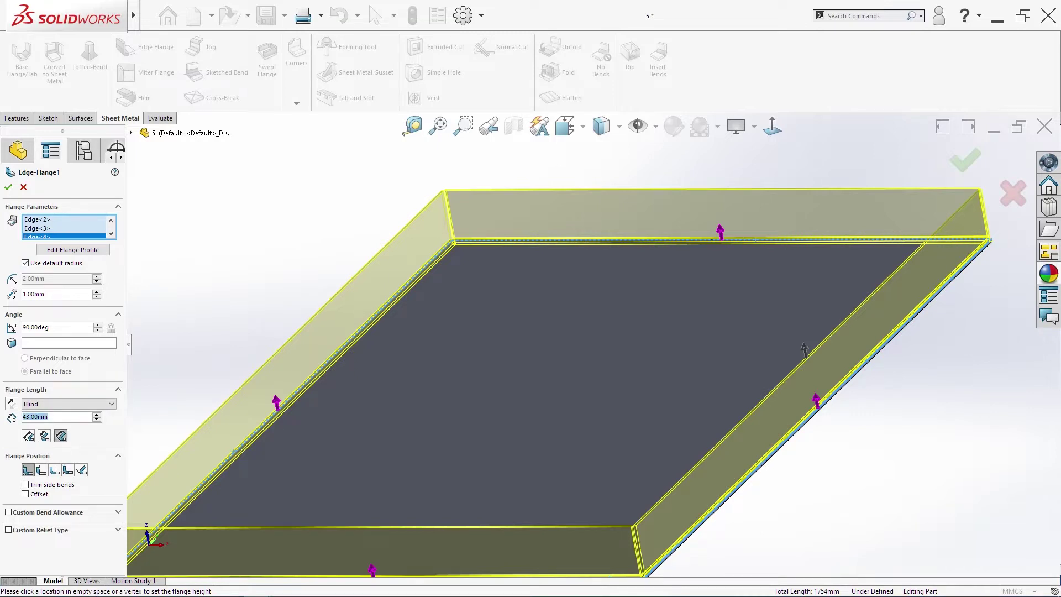
# Set the flange length to 8 mm and create the edge flanges around the plate
pyautogui.press('Return')
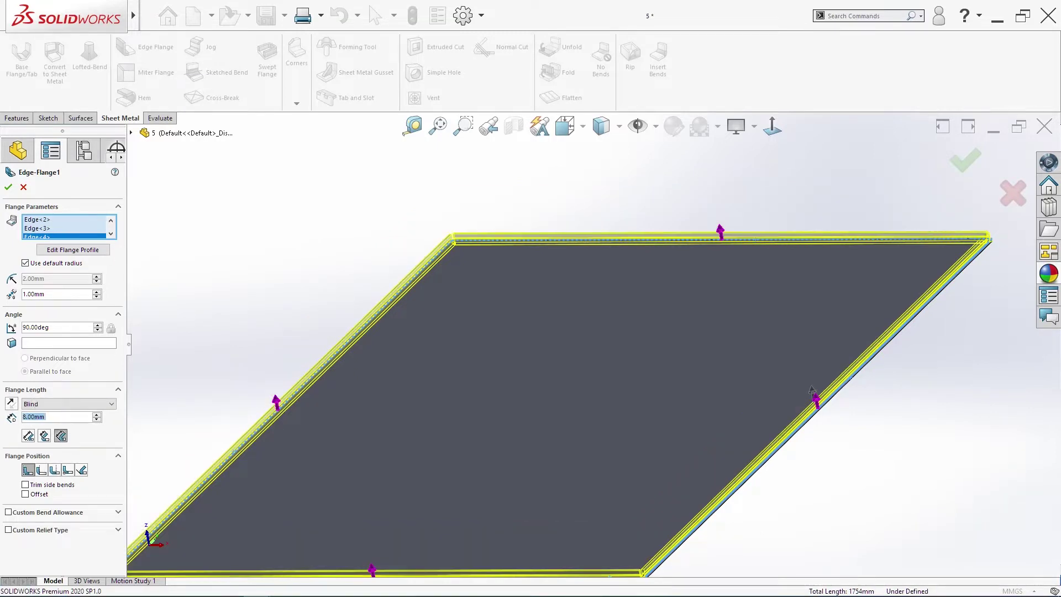
pyautogui.scroll(1, 529, 427)
pyautogui.scroll(-6, 592, 488)
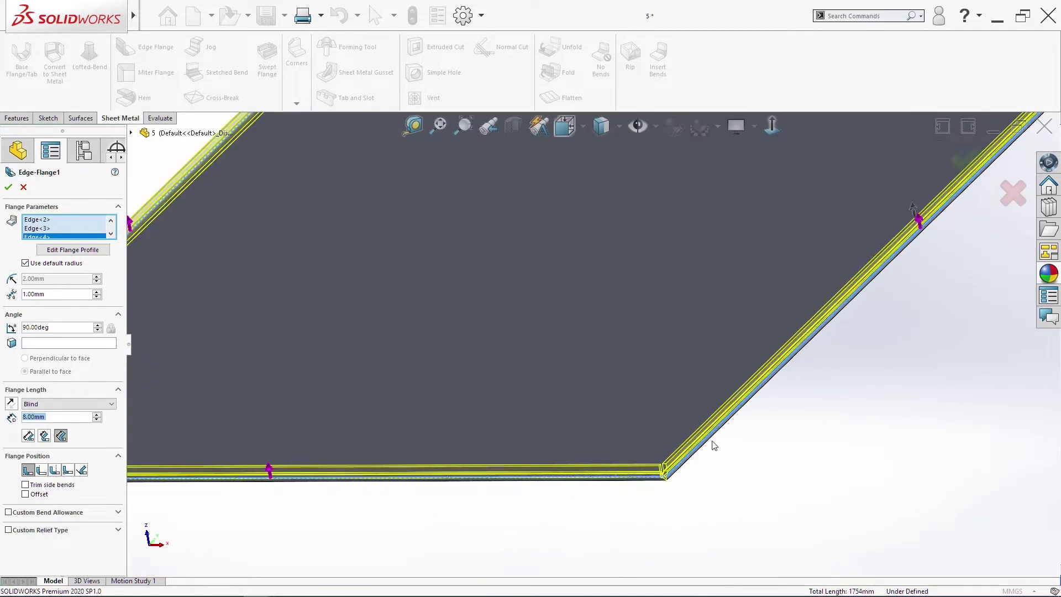
pyautogui.scroll(3, 587, 492)
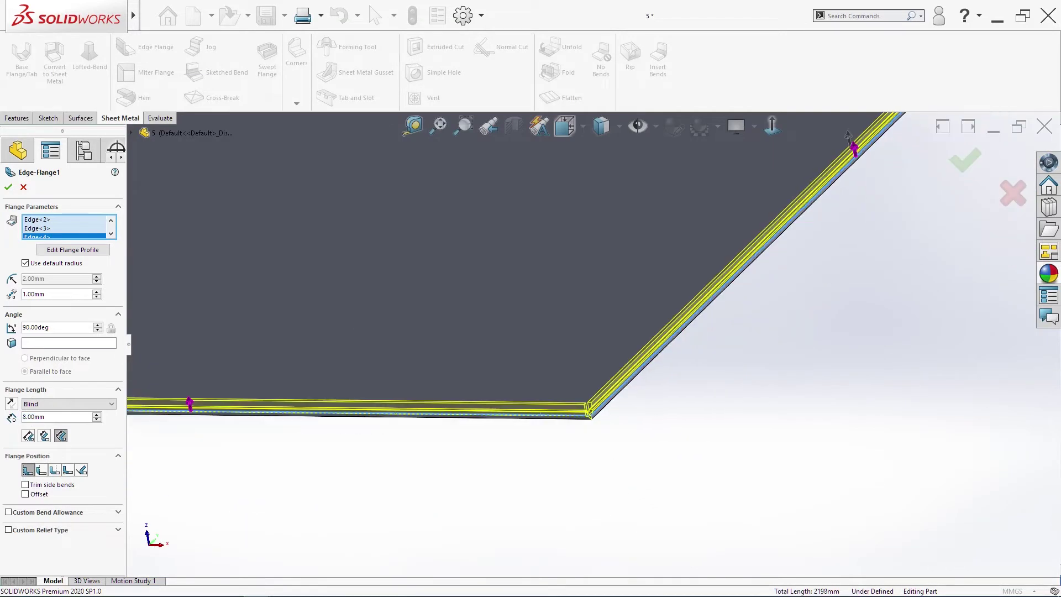
pyautogui.scroll(1, 483, 330)
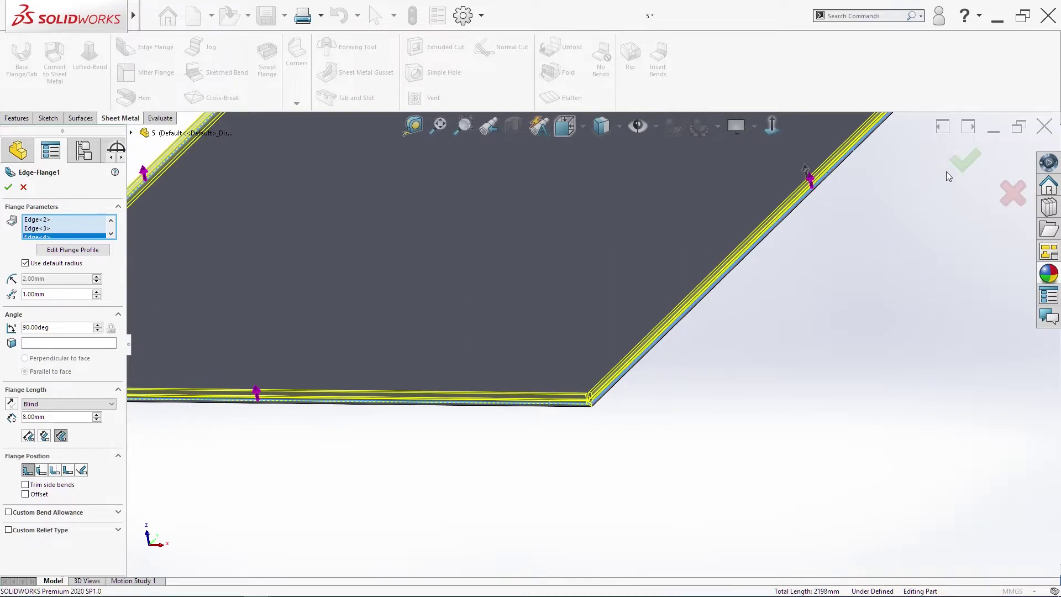
pyautogui.click(964, 161)
# Start a Closed Corner feature and select the flange end faces to extend at the first two corners
pyautogui.click(297, 103)
pyautogui.click(320, 116)
pyautogui.scroll(-4, 574, 376)
pyautogui.click(573, 376)
pyautogui.scroll(8, 591, 431)
pyautogui.scroll(-4, 436, 340)
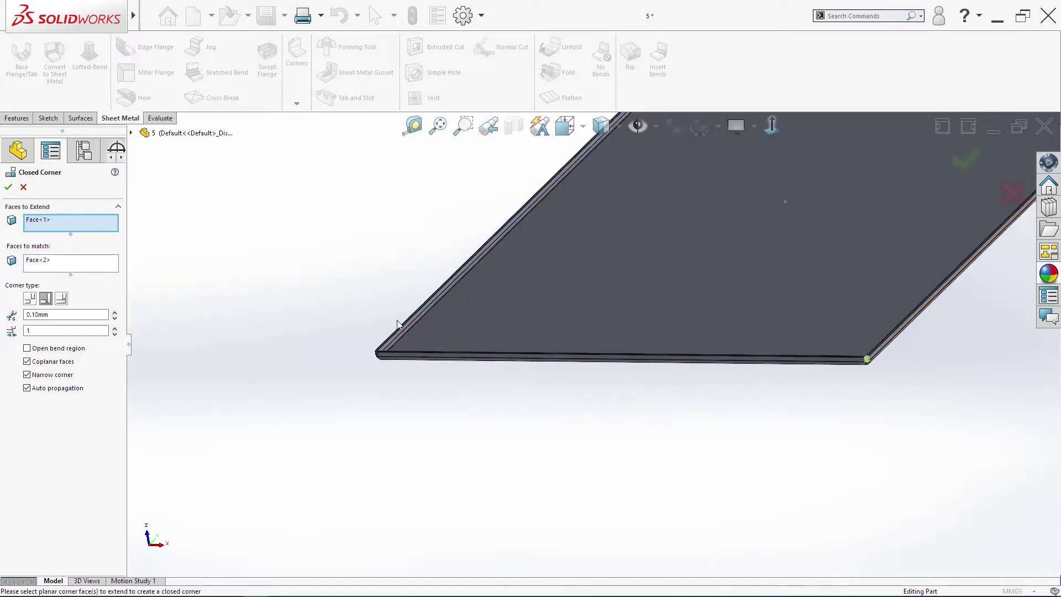
pyautogui.scroll(-6, 399, 326)
pyautogui.moveTo(502, 397); pyautogui.dragTo(614, 411, button='middle')
pyautogui.click(636, 447)
# Add the flange end faces at the other two corners and create the closed corners with a 0.10 mm gap
pyautogui.scroll(6, 606, 428)
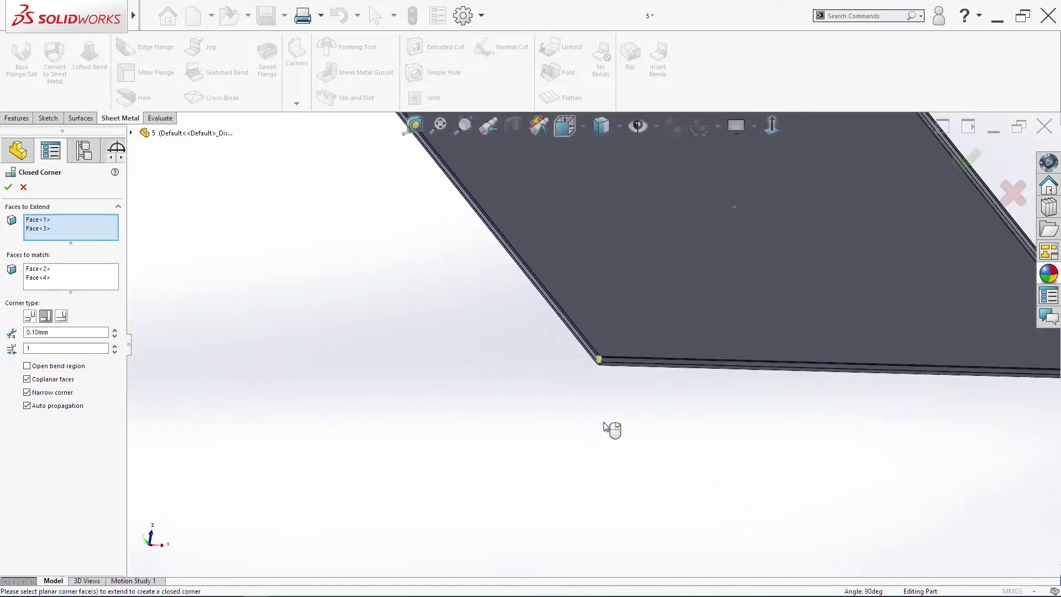
pyautogui.scroll(3, 612, 430)
pyautogui.moveTo(573, 355); pyautogui.dragTo(732, 335, button='middle')
pyautogui.scroll(-3, 726, 348)
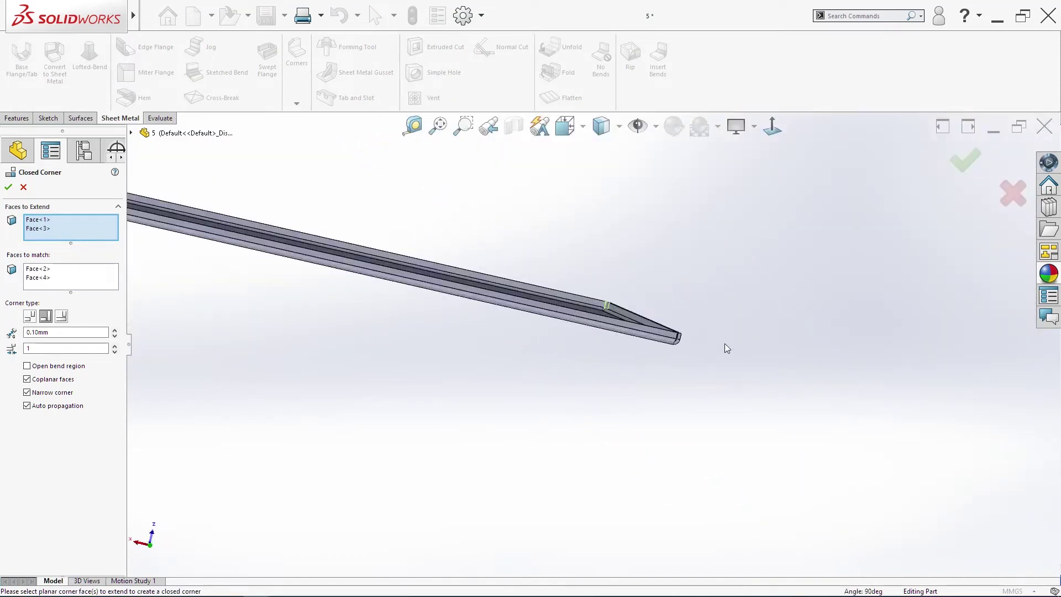
pyautogui.scroll(-5, 707, 342)
pyautogui.click(606, 337)
pyautogui.scroll(8, 636, 403)
pyautogui.scroll(-3, 314, 287)
pyautogui.scroll(4, 350, 290)
pyautogui.scroll(-4, 353, 290)
pyautogui.scroll(-3, 399, 290)
pyautogui.moveTo(399, 290); pyautogui.dragTo(575, 368, button='middle')
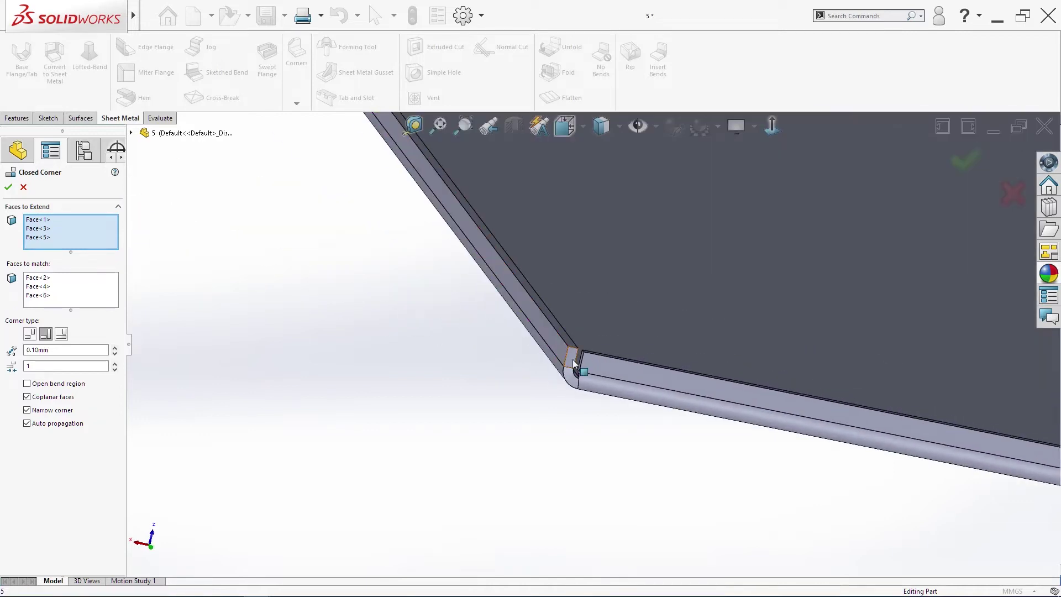
pyautogui.click(572, 362)
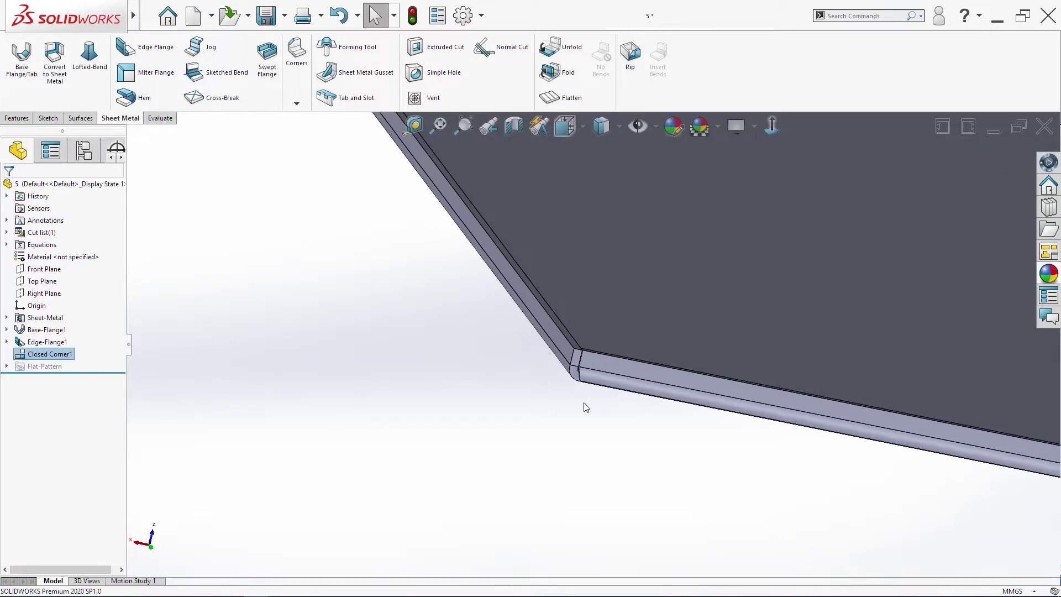
# Open a new sketch on the large outer flat face of the base flange
pyautogui.scroll(6, 584, 406)
pyautogui.moveTo(585, 406); pyautogui.dragTo(511, 352, button='middle')
pyautogui.scroll(-6, 607, 408)
pyautogui.moveTo(635, 412); pyautogui.dragTo(658, 412, button='middle')
pyautogui.scroll(6, 655, 409)
pyautogui.scroll(3, 657, 413)
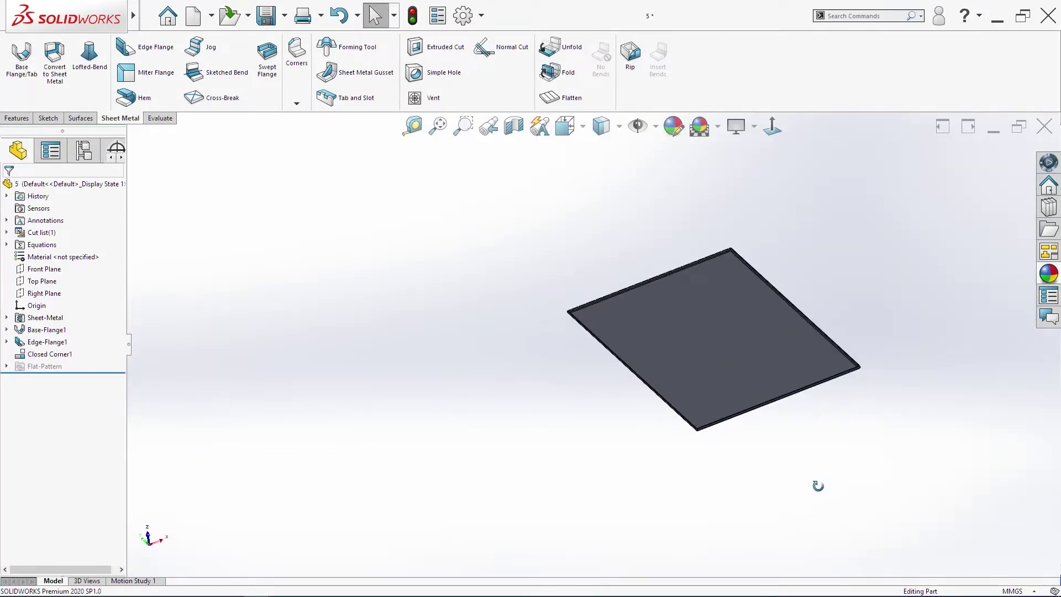
pyautogui.moveTo(818, 493); pyautogui.dragTo(750, 235, button='middle')
pyautogui.click(736, 298)
pyautogui.click(751, 342)
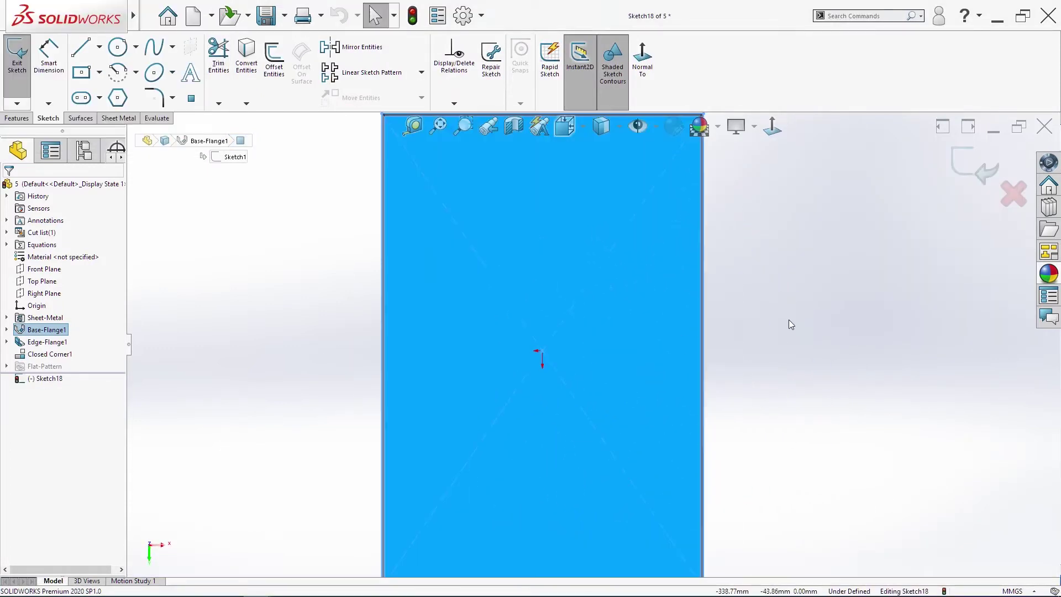
# Sketch a horizontal centerline about 648 mm long through the origin, extending past both sides of the plate
pyautogui.press('s')
pyautogui.click(819, 351)
pyautogui.click(825, 384)
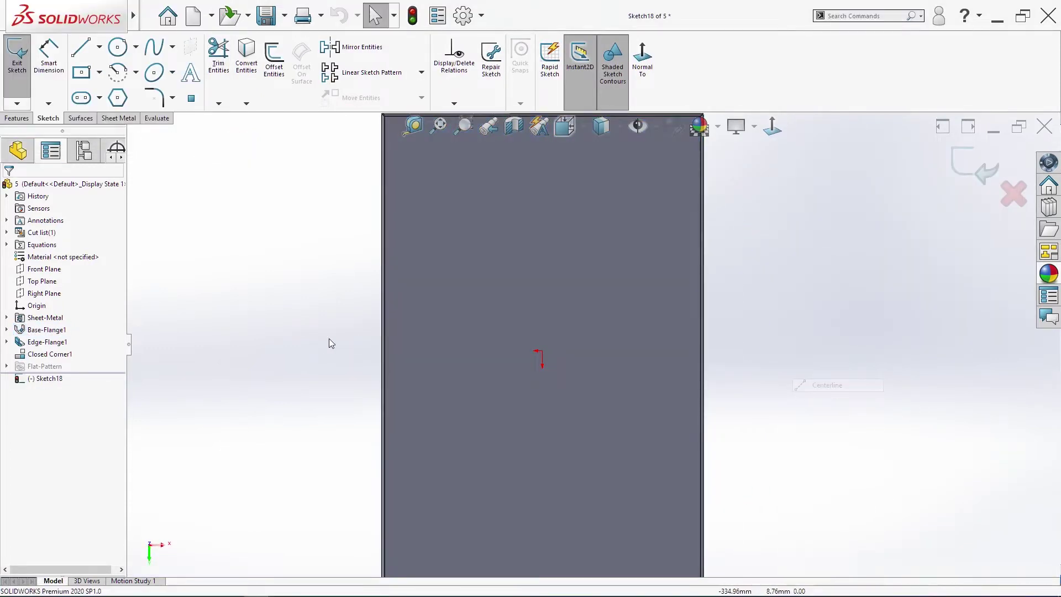
pyautogui.click(302, 350)
pyautogui.click(775, 350)
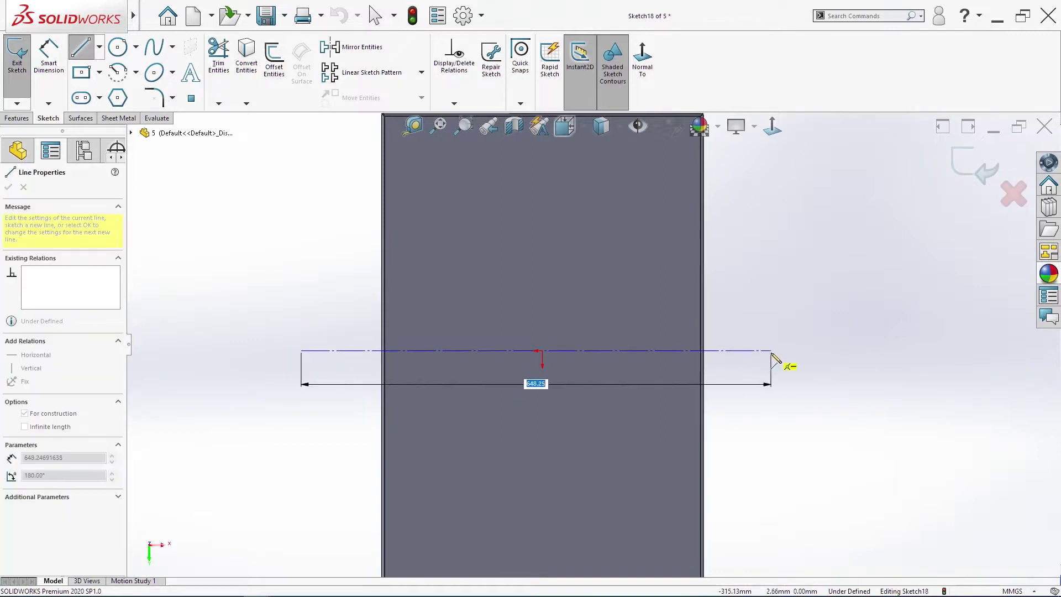
pyautogui.press('Escape')
# Sketch a vertical centerline about 1000 mm long just inside the plate's right edge, extending past its upper and lower edges
pyautogui.scroll(3, 771, 381)
pyautogui.press('s')
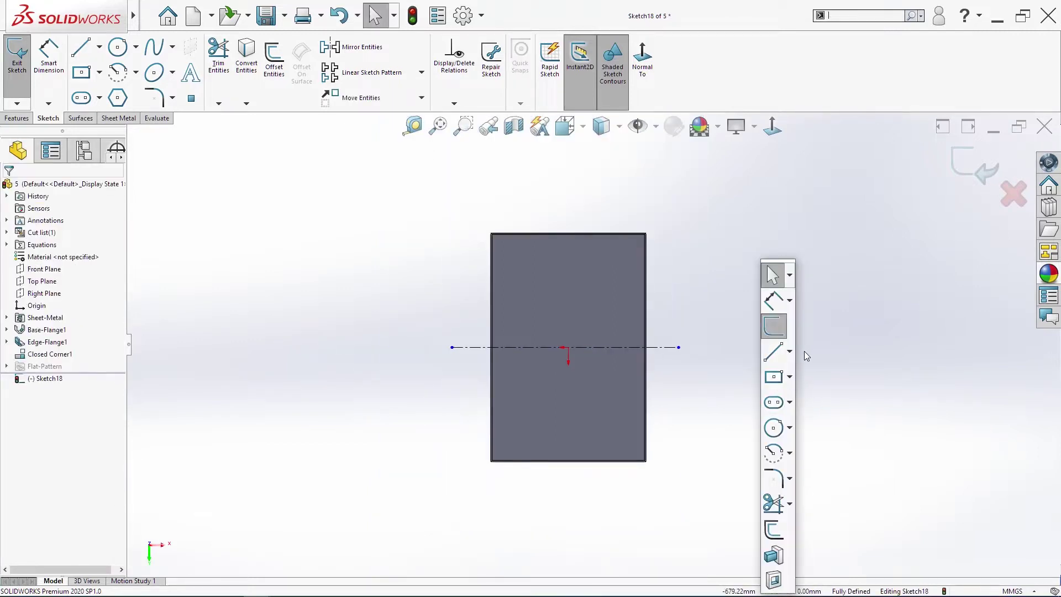
pyautogui.click(789, 353)
pyautogui.click(791, 358)
pyautogui.click(825, 383)
pyautogui.click(643, 208)
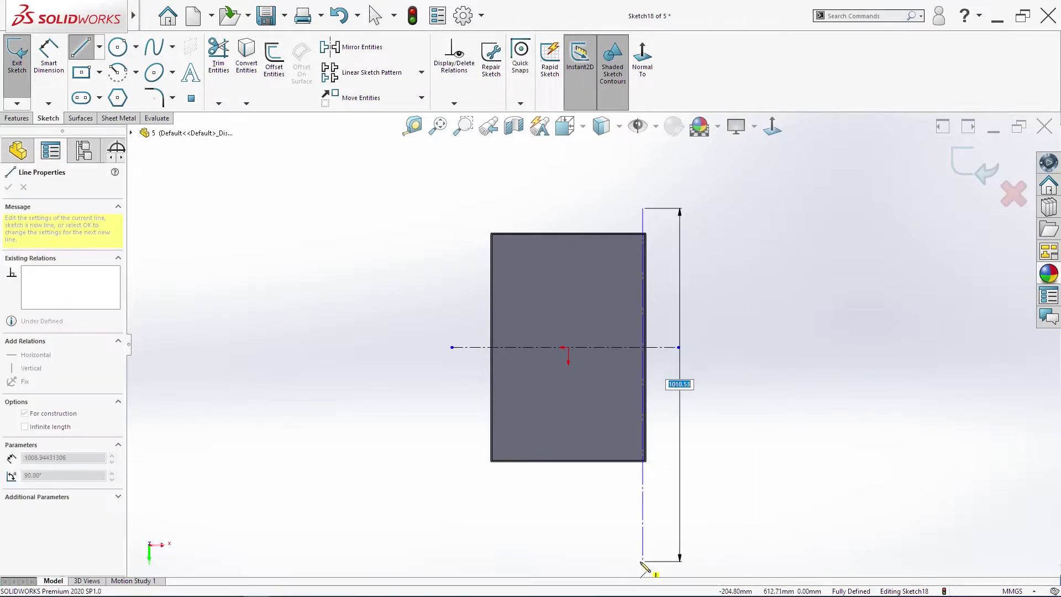
pyautogui.doubleClick(643, 549)
# Sketch two circles about 15 mm in diameter on the vertical centerline, one above the other below the horizontal centerline
pyautogui.scroll(-5, 643, 332)
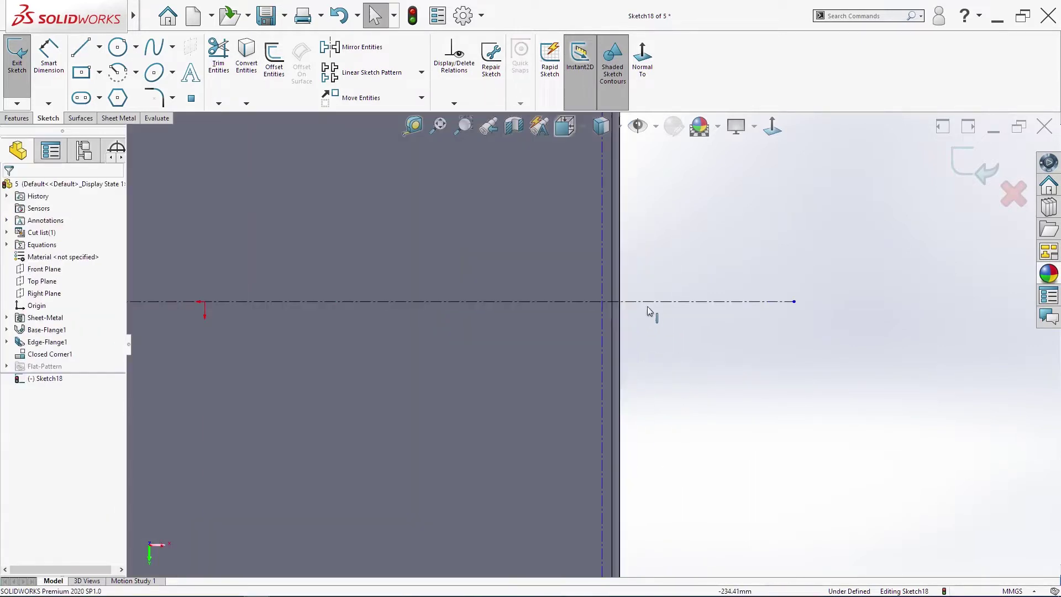
pyautogui.press('s')
pyautogui.click(683, 419)
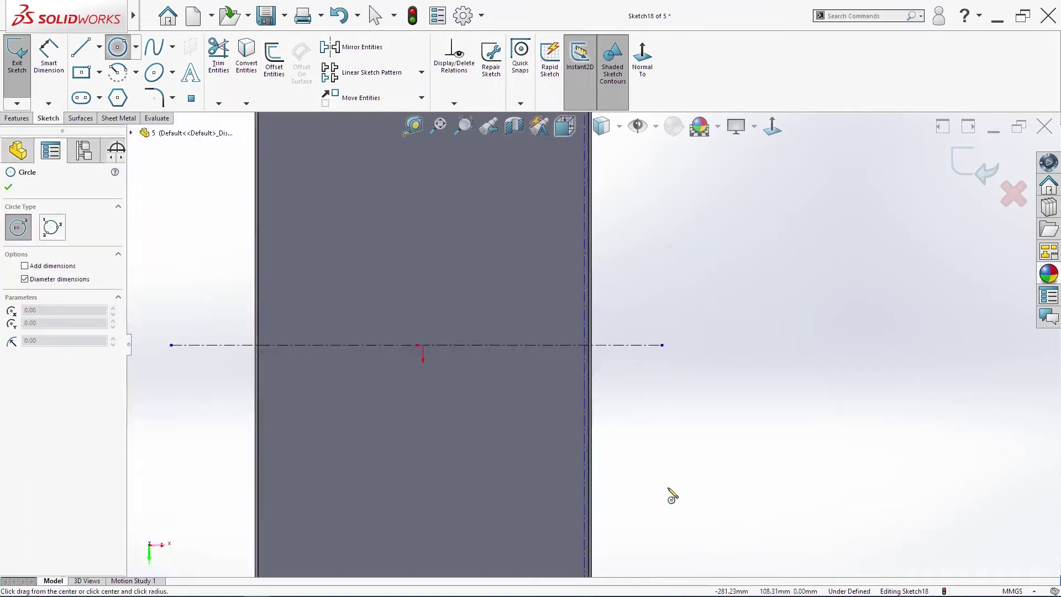
pyautogui.scroll(5, 668, 495)
pyautogui.scroll(-3, 611, 490)
pyautogui.scroll(-2, 566, 384)
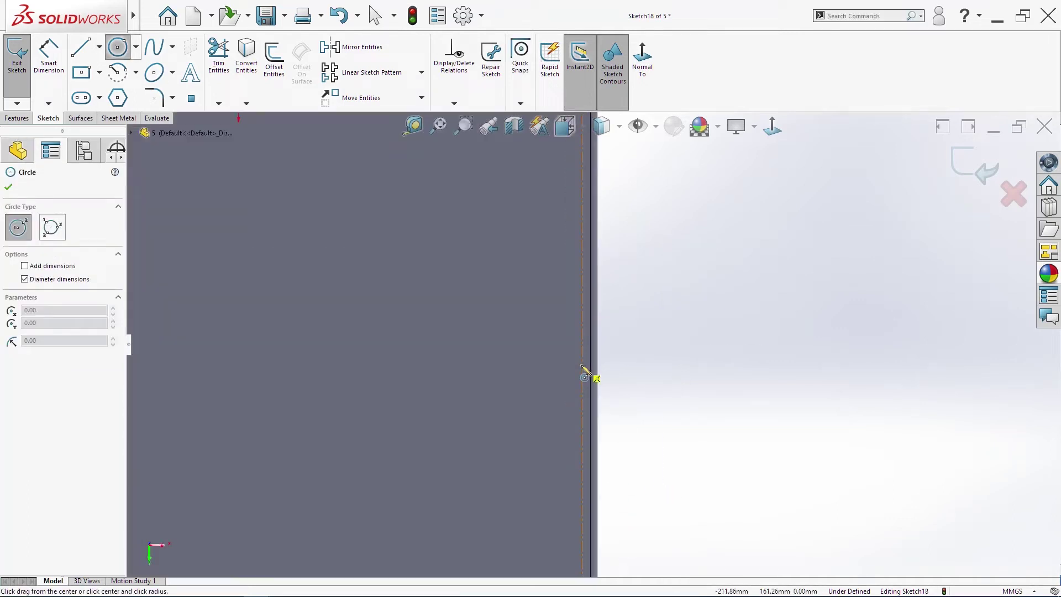
pyautogui.moveTo(582, 364); pyautogui.dragTo(574, 380)
pyautogui.moveTo(583, 441); pyautogui.dragTo(577, 452)
pyautogui.press('Escape')
# Dimension the diameters of both circles and set each to 5 mm
pyautogui.press('s')
pyautogui.click(663, 300)
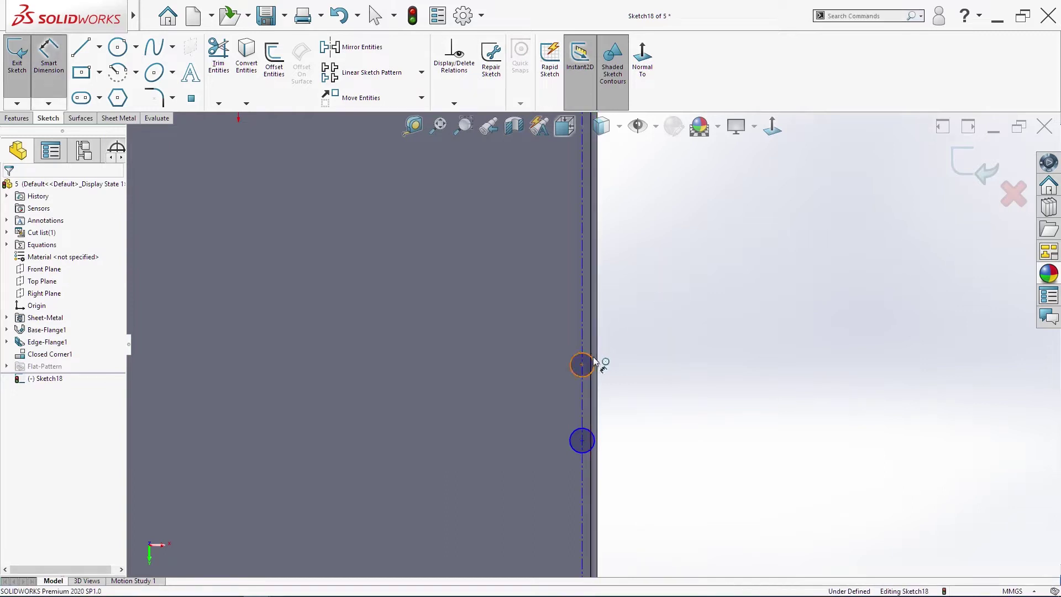
pyautogui.click(632, 359)
pyautogui.write('8.00mm')
pyautogui.press('Return')
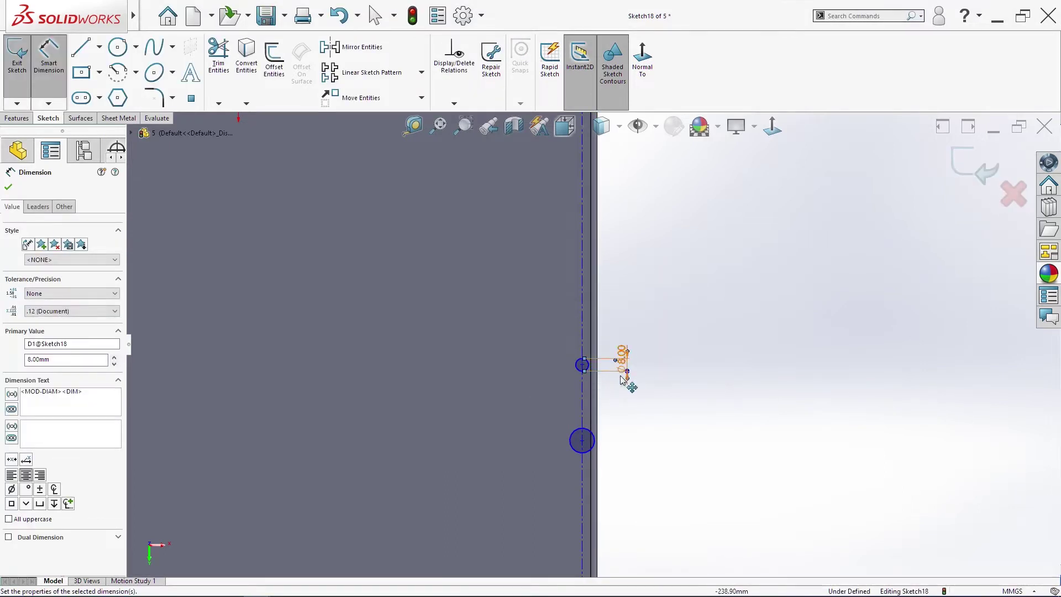
pyautogui.click(592, 433)
pyautogui.click(662, 435)
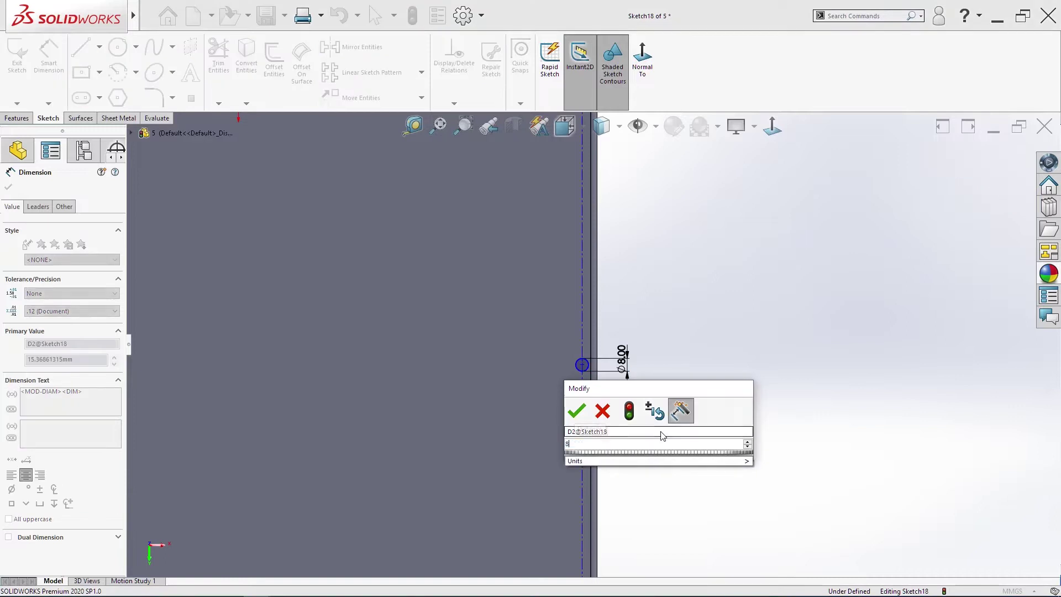
pyautogui.press('Escape')
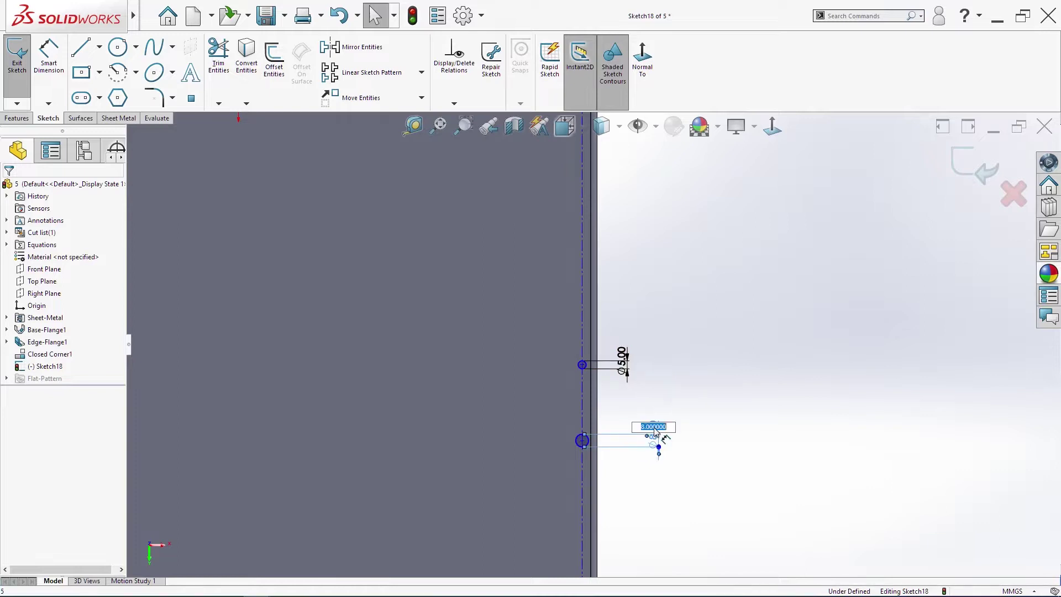
# Dimension the distance from the horizontal centerline to the upper circle's center and set it to 208 mm
pyautogui.scroll(5, 685, 415)
pyautogui.press('s')
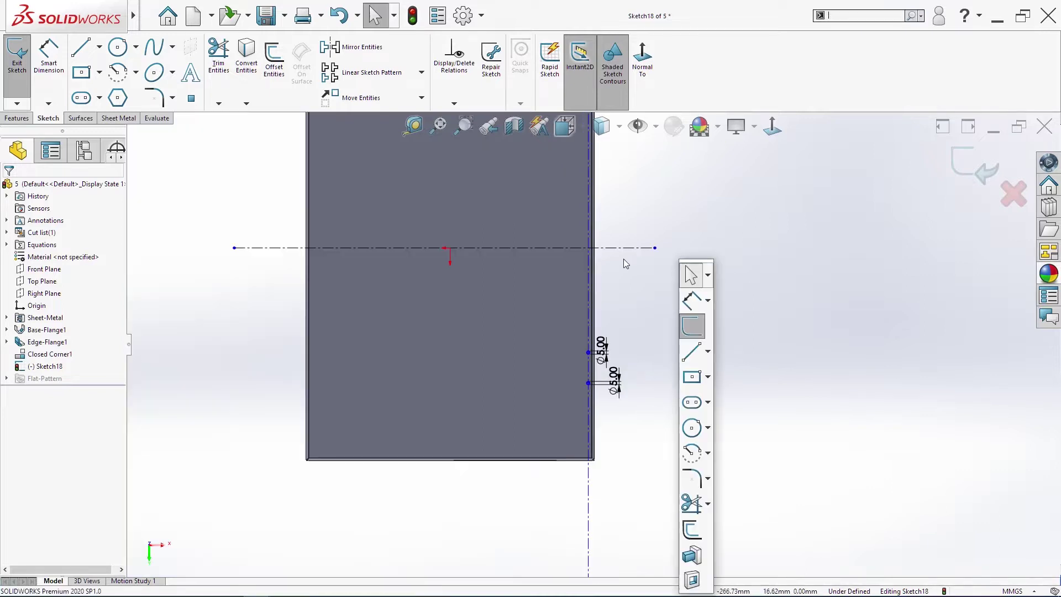
pyautogui.scroll(-2, 635, 271)
pyautogui.click(695, 300)
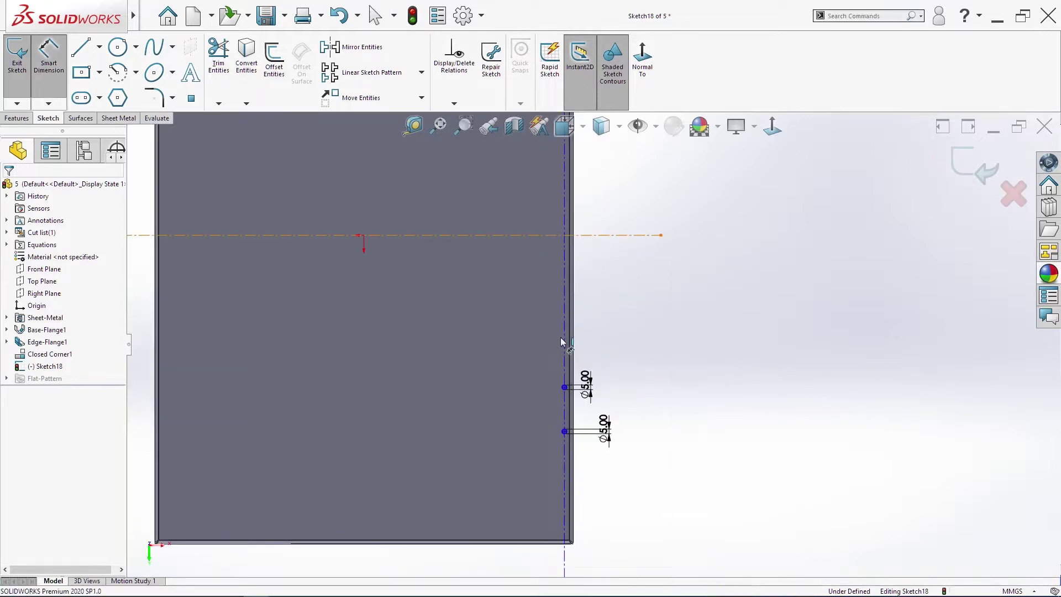
pyautogui.click(565, 388)
pyautogui.click(564, 389)
pyautogui.click(611, 335)
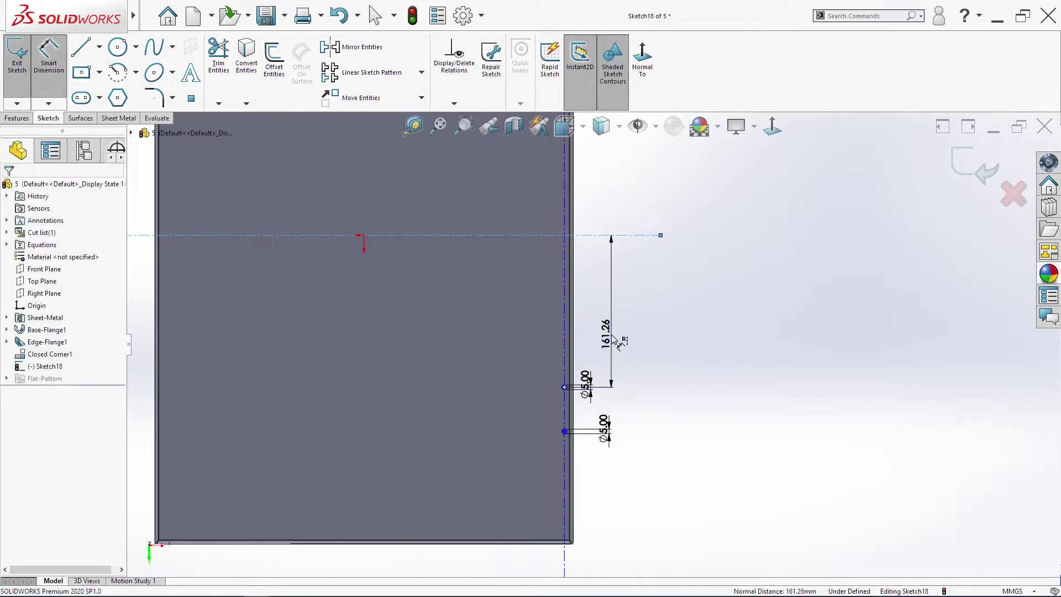
pyautogui.press('Return')
pyautogui.press('Escape')
# Set the center-to-center spacing between the two circles to 30 mm
pyautogui.press('s')
pyautogui.click(713, 324)
pyautogui.scroll(-4, 561, 514)
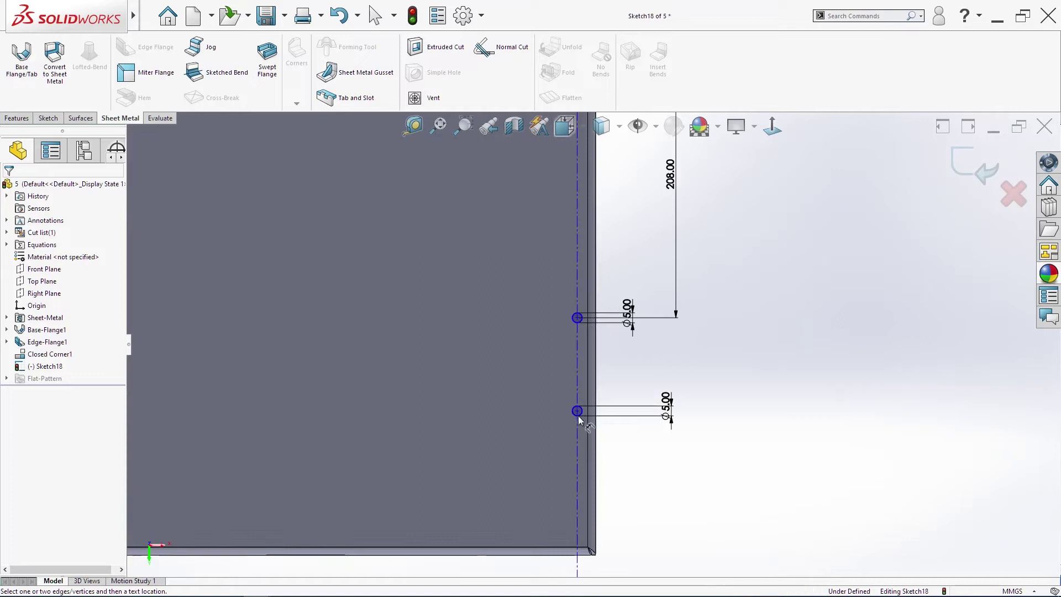
pyautogui.click(580, 320)
pyautogui.click(576, 410)
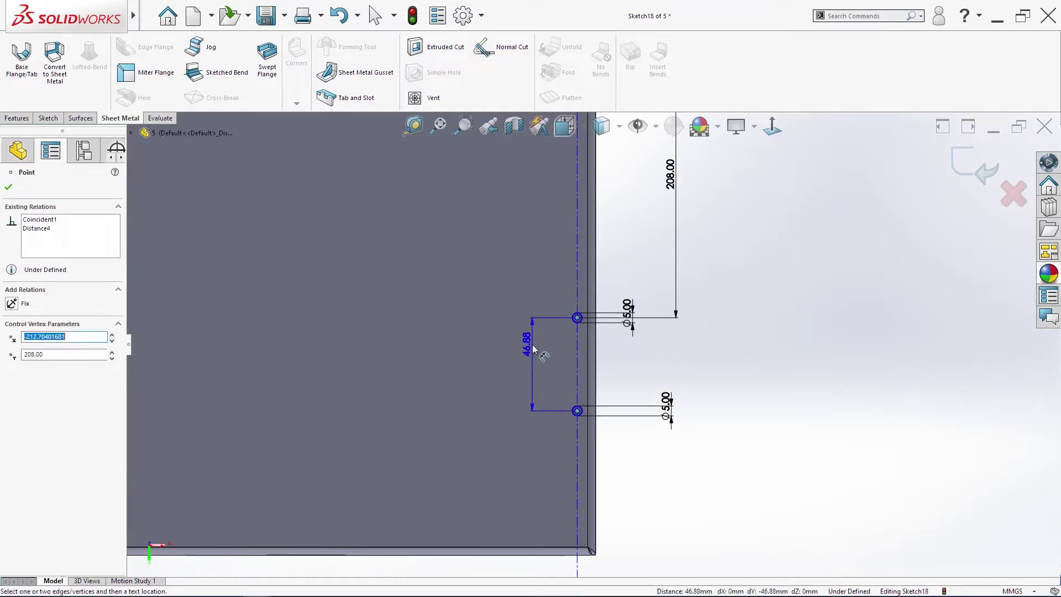
pyautogui.click(533, 352)
pyautogui.write('30')
pyautogui.press('Return')
pyautogui.press('Escape')
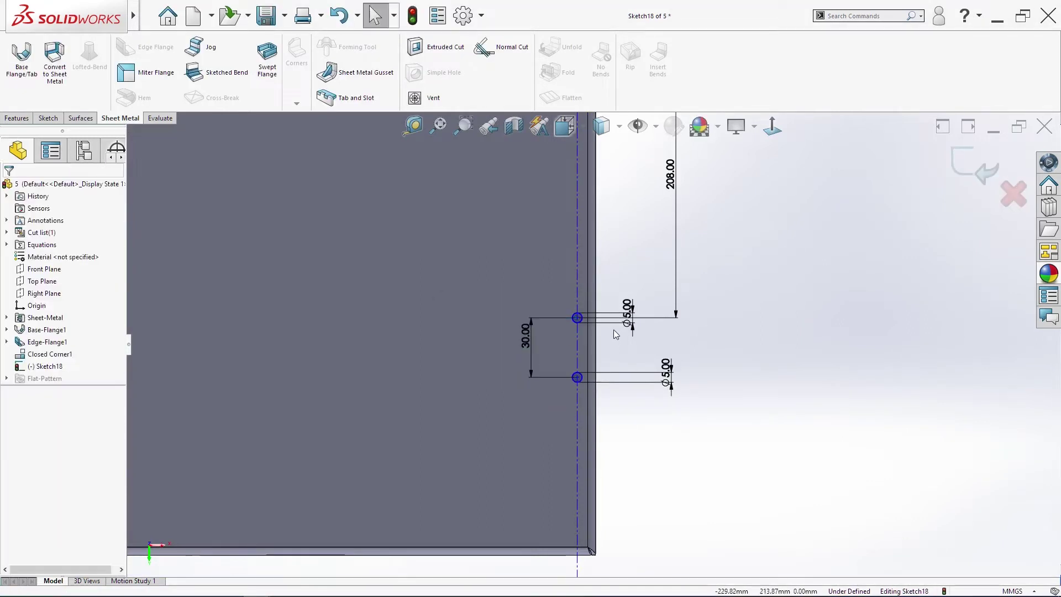
# Dimension the vertical centerline at 8.3 mm from the plate's right outer edge
pyautogui.press('s')
pyautogui.click(626, 308)
pyautogui.click(557, 356)
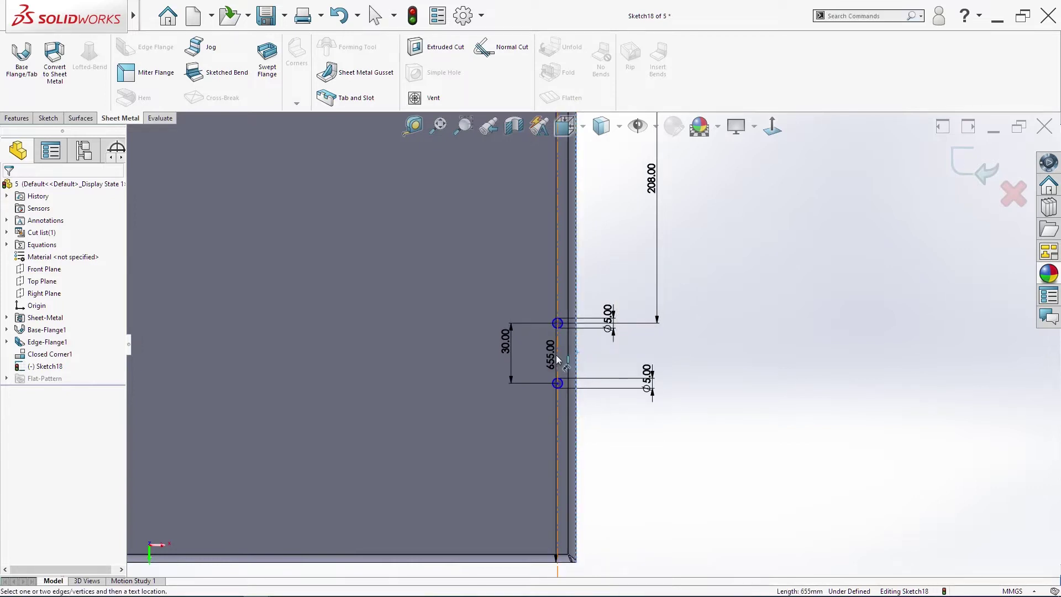
pyautogui.click(576, 361)
pyautogui.click(666, 356)
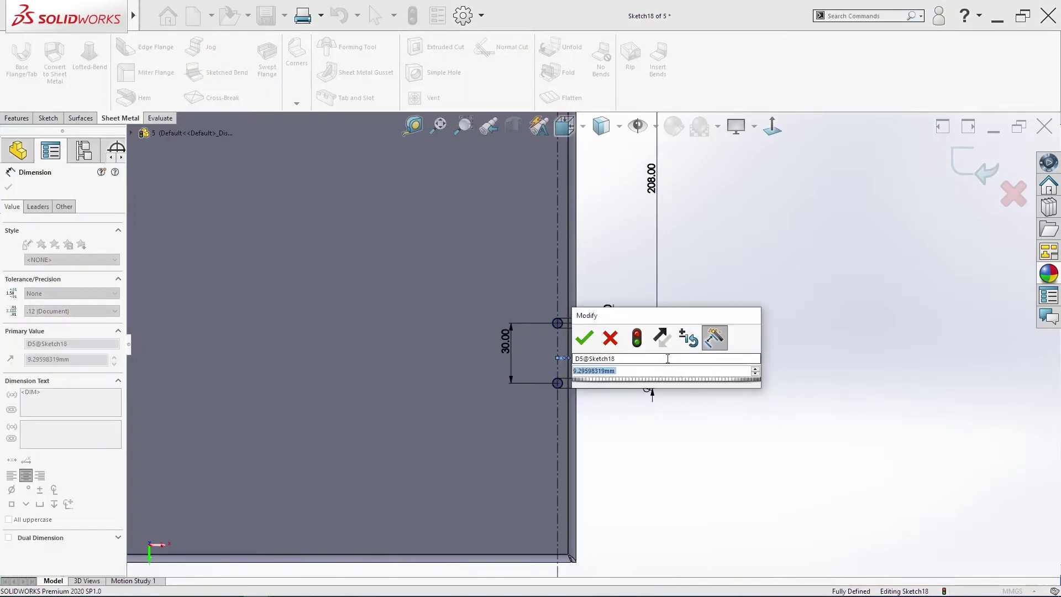
pyautogui.write('8.3')
pyautogui.press('Return')
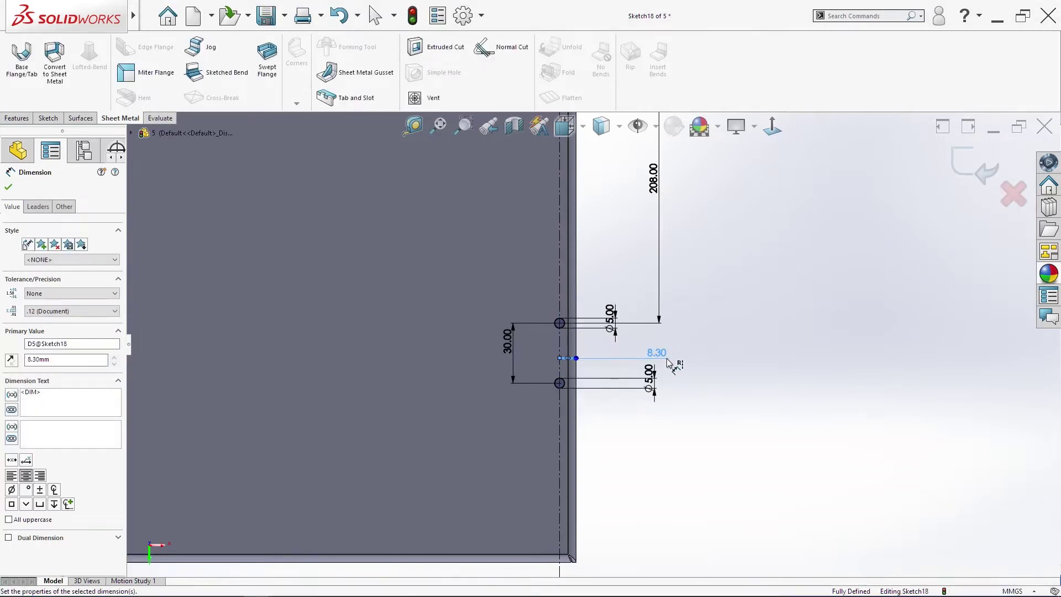
pyautogui.press('Escape')
# Mirror the two 5 mm circles about the horizontal centerline
pyautogui.scroll(5, 674, 321)
pyautogui.moveTo(544, 318); pyautogui.dragTo(612, 373)
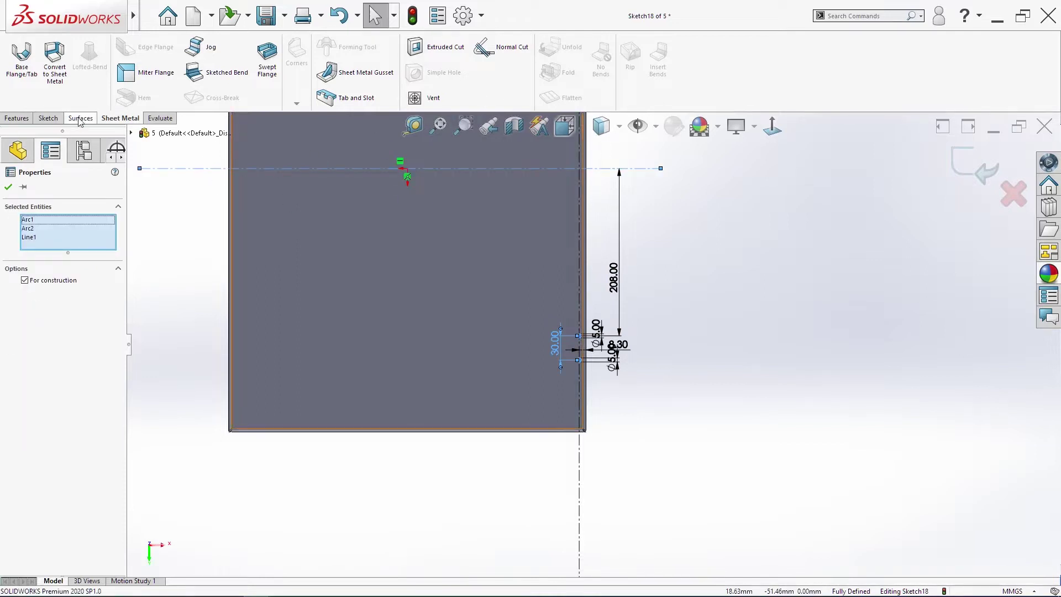
pyautogui.click(48, 118)
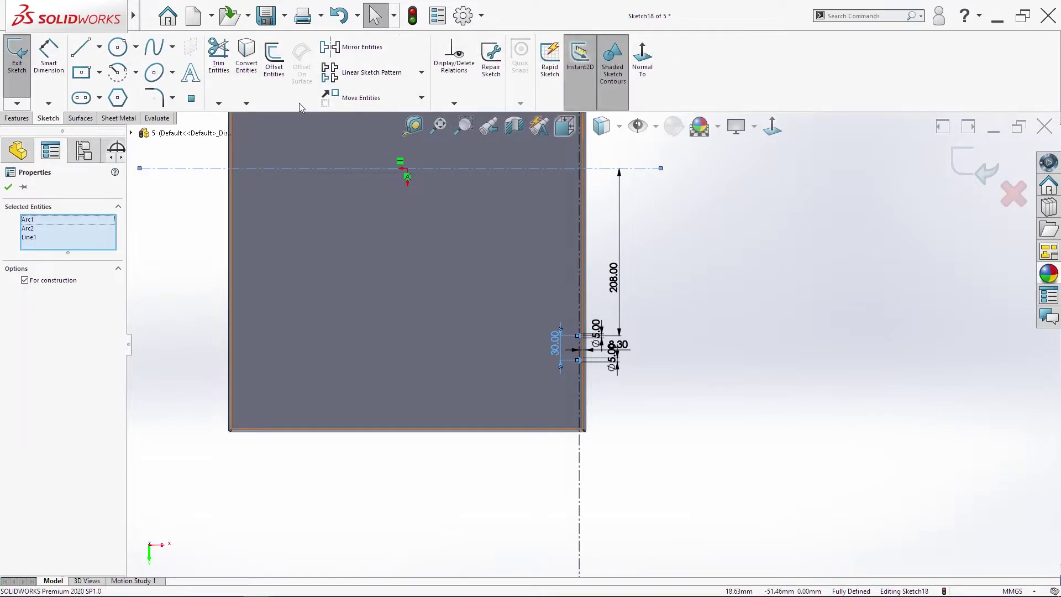
pyautogui.click(358, 54)
pyautogui.scroll(4, 615, 195)
pyautogui.scroll(-3, 616, 195)
pyautogui.scroll(2, 577, 473)
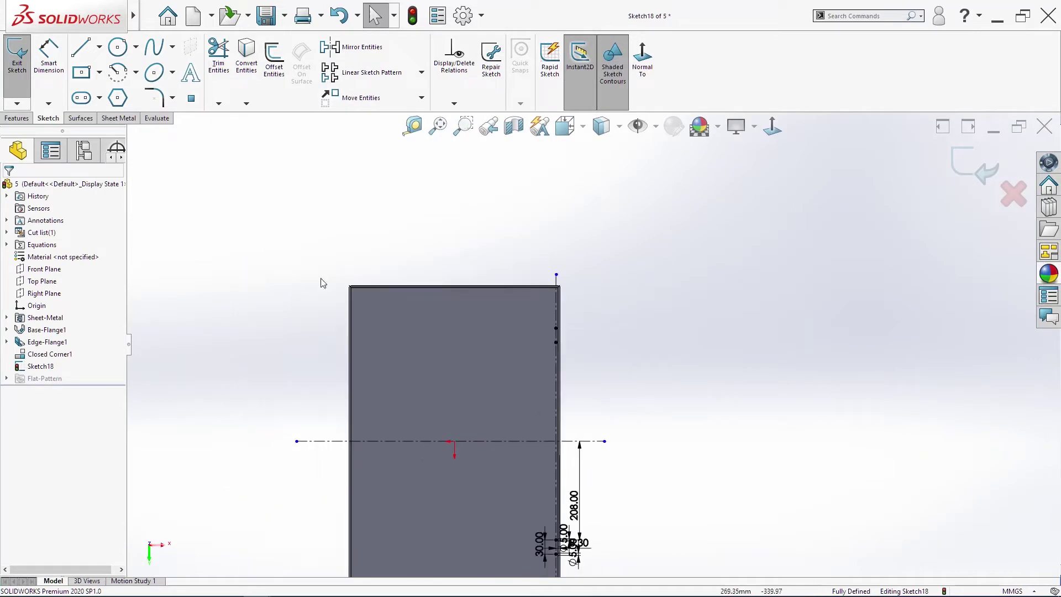
# Cut-extrude the four circles through the sheet as a 10 mm blind cut with Normal cut enabled
pyautogui.press('s')
pyautogui.click(165, 528)
pyautogui.scroll(-5, 566, 334)
pyautogui.scroll(-3, 592, 388)
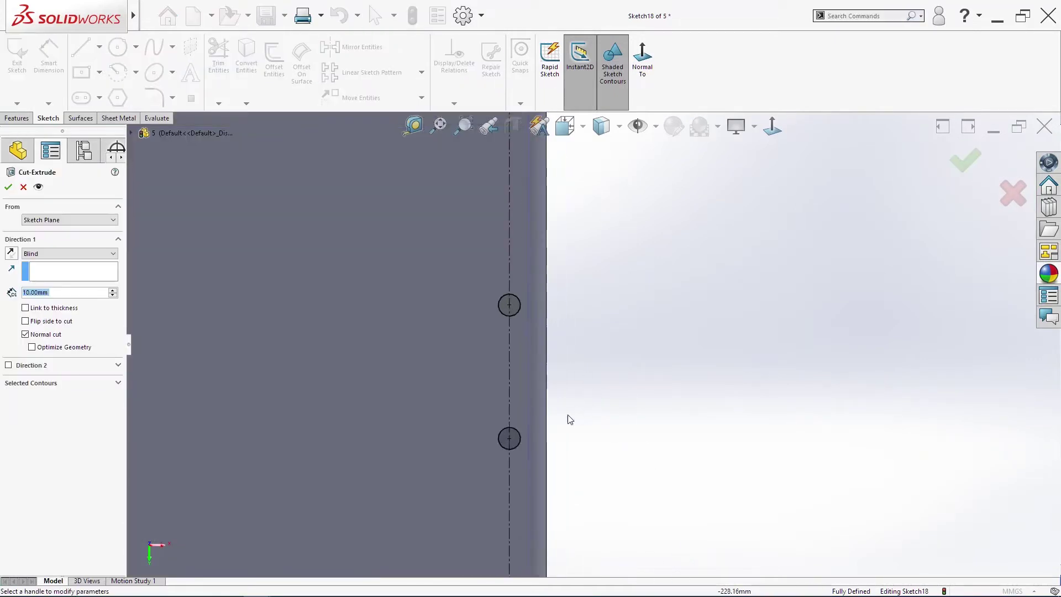
pyautogui.click(72, 385)
pyautogui.moveTo(587, 511)
pyautogui.mouseDown(button='middle')
pyautogui.moveTo(540, 497)
pyautogui.moveTo(491, 505)
pyautogui.moveTo(504, 486)
pyautogui.moveTo(638, 529)
pyautogui.mouseUp(button='middle')
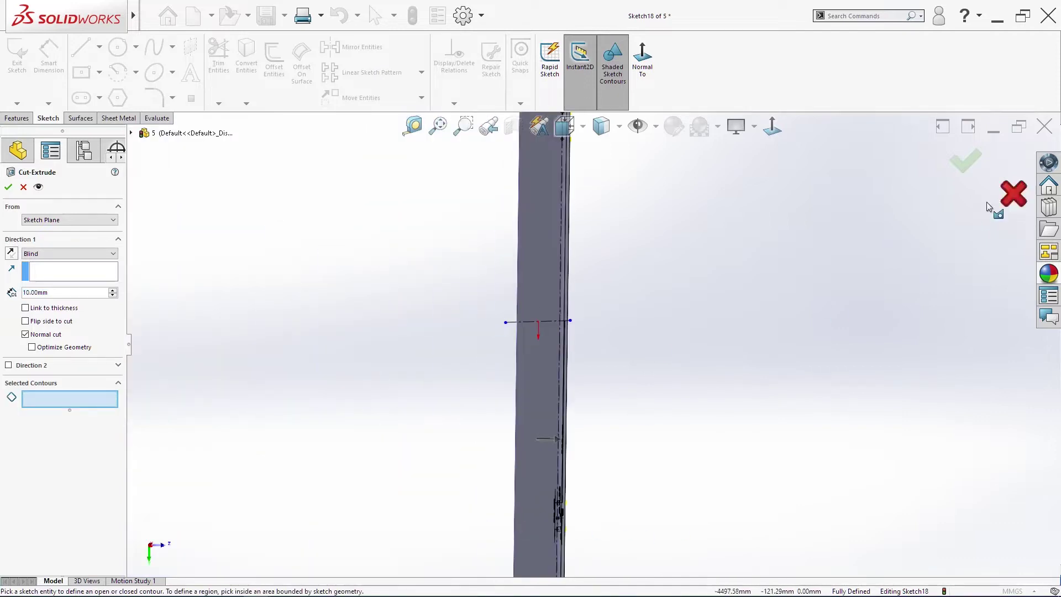
pyautogui.press('Return')
# Turn the panel around and view its opposite side face-on to inspect the cut holes
pyautogui.moveTo(597, 485)
pyautogui.mouseDown(button='middle')
pyautogui.moveTo(563, 512)
pyautogui.moveTo(617, 503)
pyautogui.mouseUp(button='middle')
pyautogui.scroll(14, 608, 484)
pyautogui.scroll(-2, 602, 258)
pyautogui.moveTo(592, 257); pyautogui.dragTo(393, 330, button='middle')
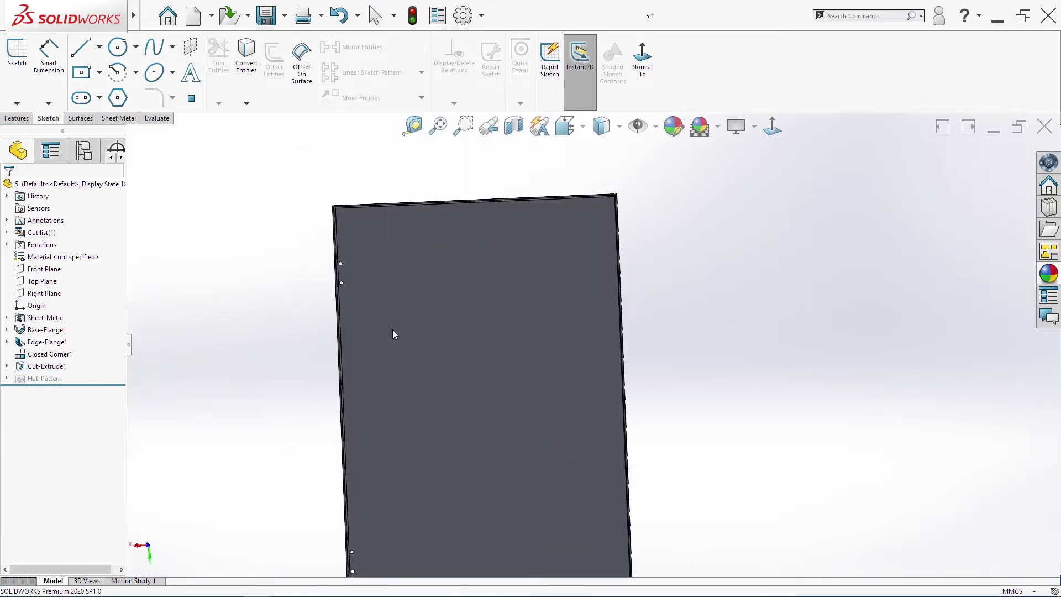
pyautogui.press('space')
pyautogui.click(426, 391)
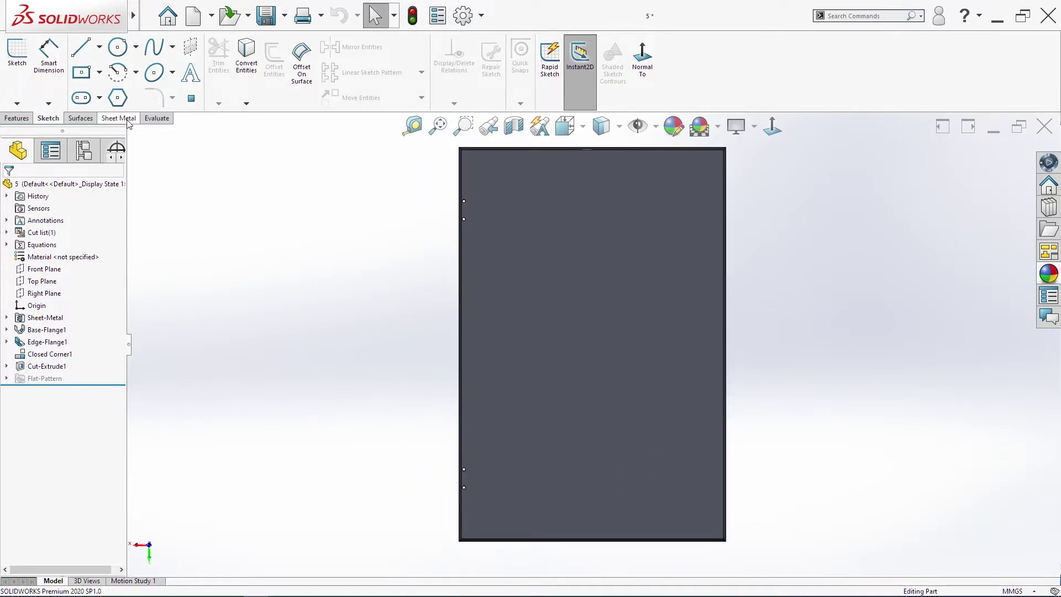
# Flatten the sheet metal panel, examine its corner cutouts and holes, and return it to the folded state
pyautogui.click(121, 118)
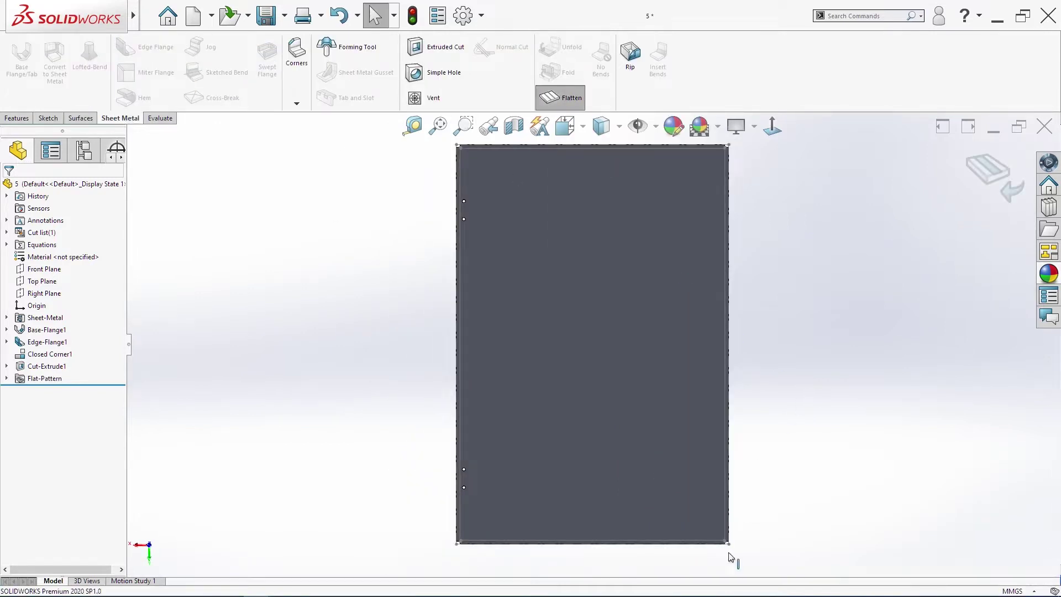
pyautogui.scroll(-6, 734, 558)
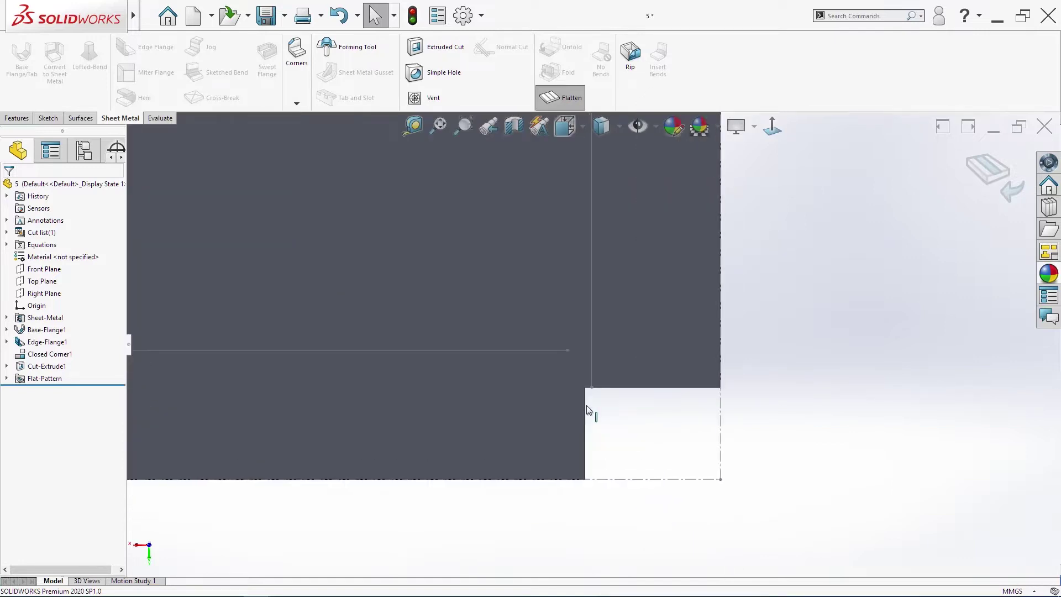
pyautogui.moveTo(590, 442); pyautogui.dragTo(619, 355, button='middle')
pyautogui.scroll(5, 616, 351)
pyautogui.scroll(-3, 556, 296)
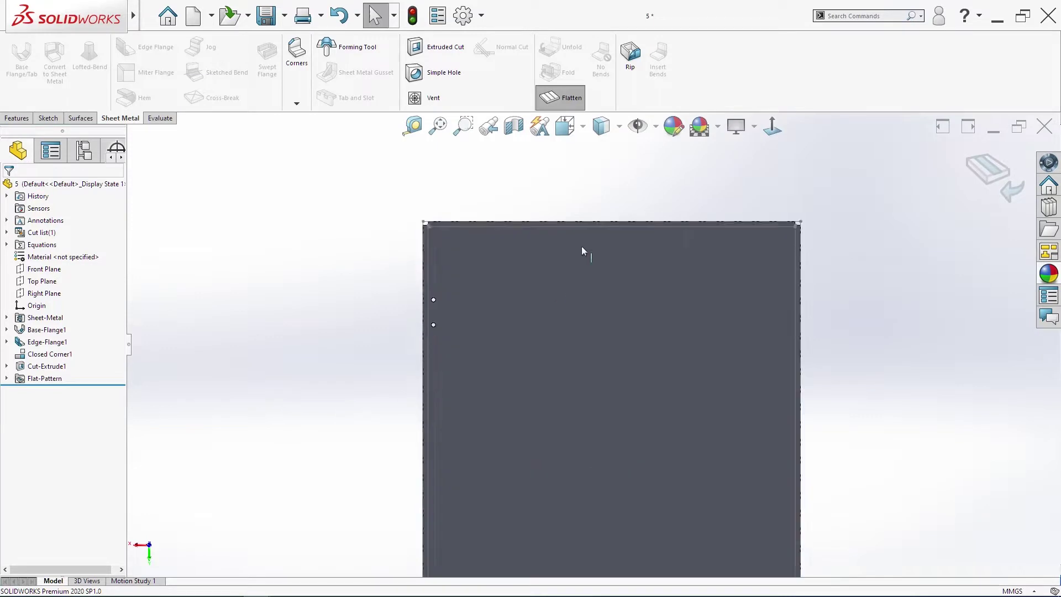
pyautogui.scroll(-3, 585, 236)
pyautogui.scroll(10, 587, 238)
pyautogui.scroll(-4, 629, 469)
pyautogui.scroll(2, 641, 469)
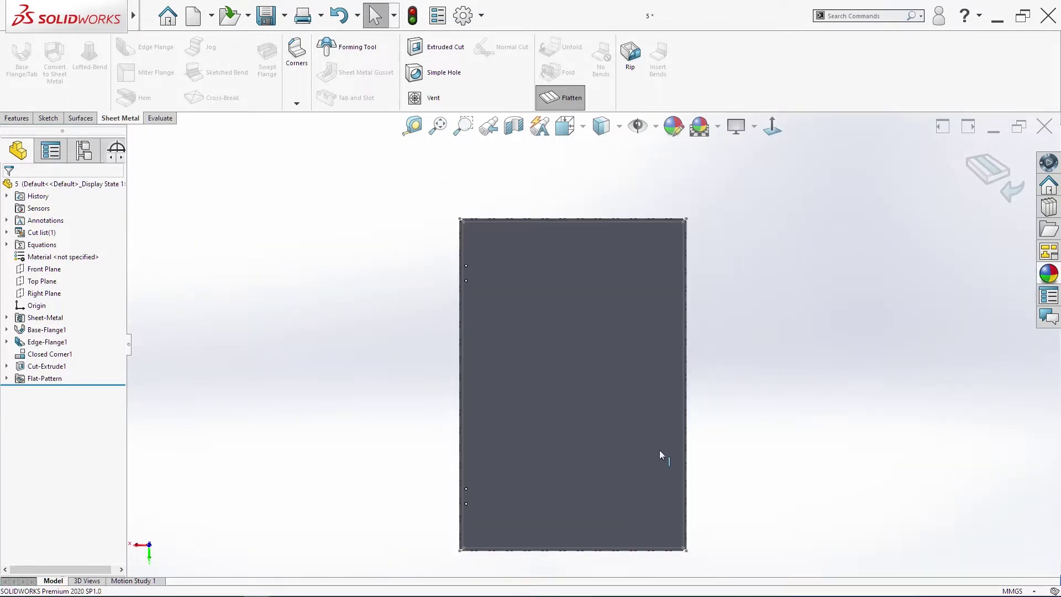
pyautogui.scroll(-1, 658, 450)
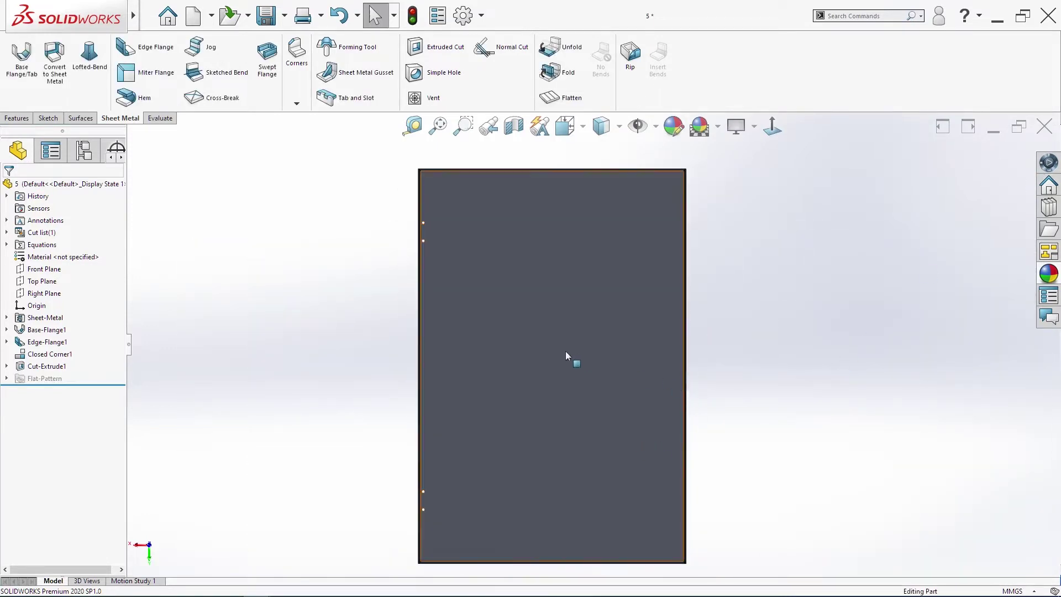
# Open a new sketch on the large outer flat face of the base flange
pyautogui.click(562, 357)
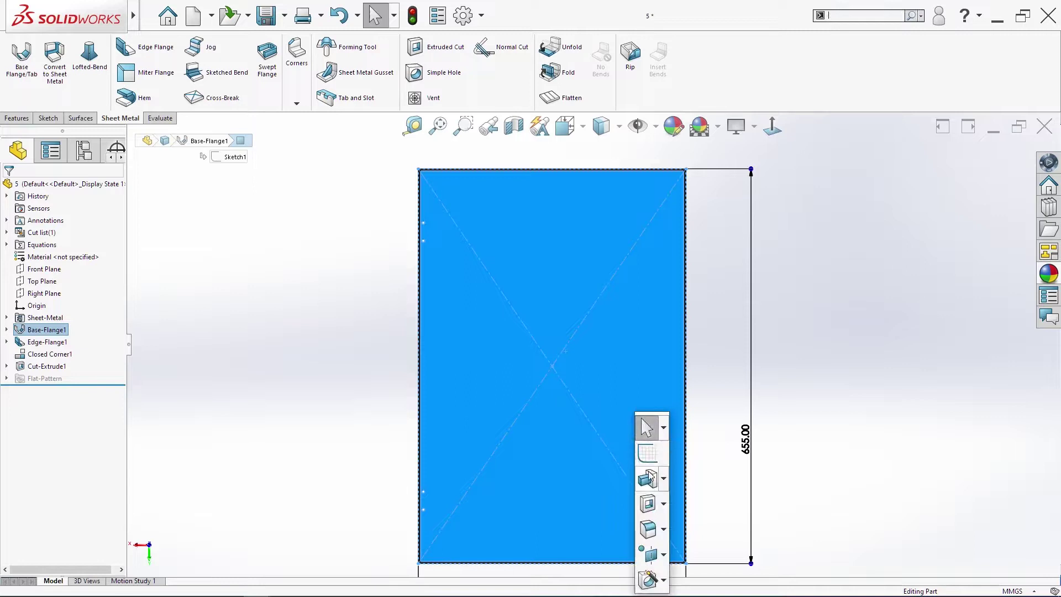
pyautogui.click(791, 400)
pyautogui.moveTo(792, 400); pyautogui.dragTo(495, 420, button='middle')
pyautogui.hotkey('ctrl', '8')
pyautogui.click(575, 359)
pyautogui.press('s')
pyautogui.click(263, 260)
pyautogui.press('s')
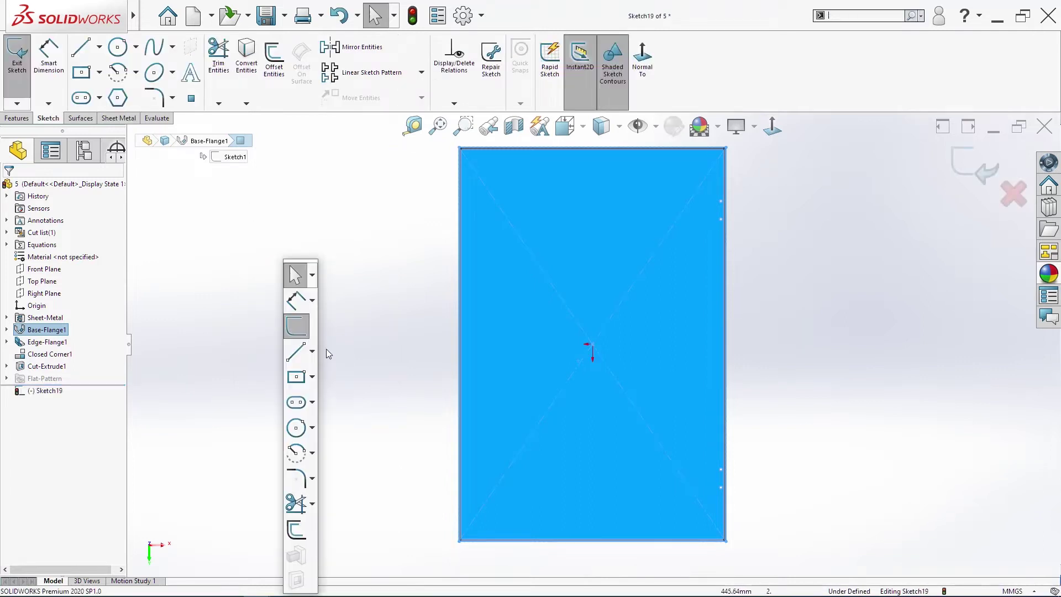
pyautogui.click(362, 325)
# Draw two horizontal centerlines across the panel face above the origin, the upper about 270 mm and the lower about 287 mm long
pyautogui.press('s')
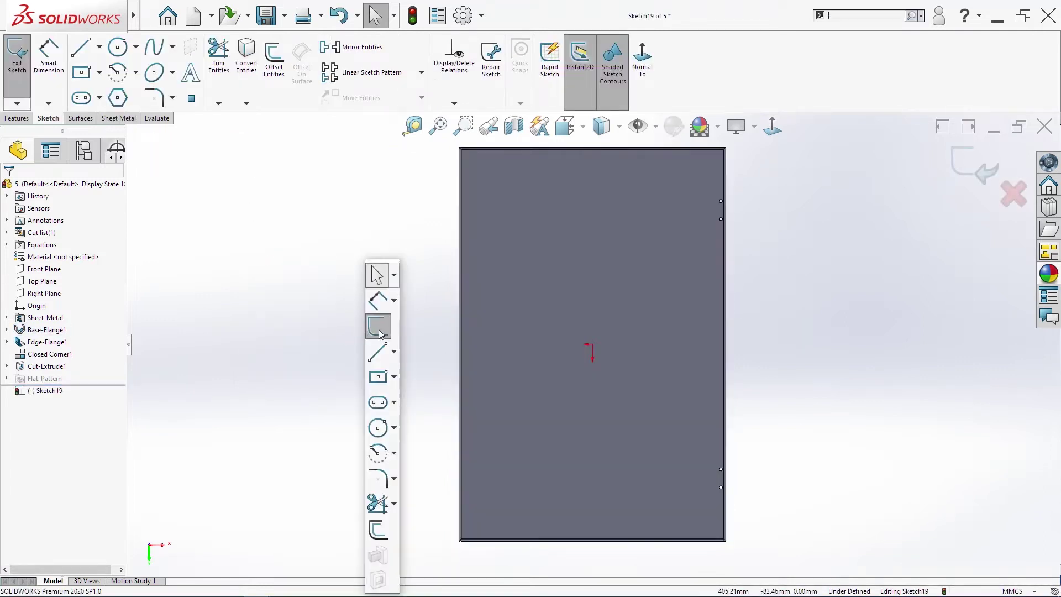
pyautogui.click(394, 352)
pyautogui.click(402, 384)
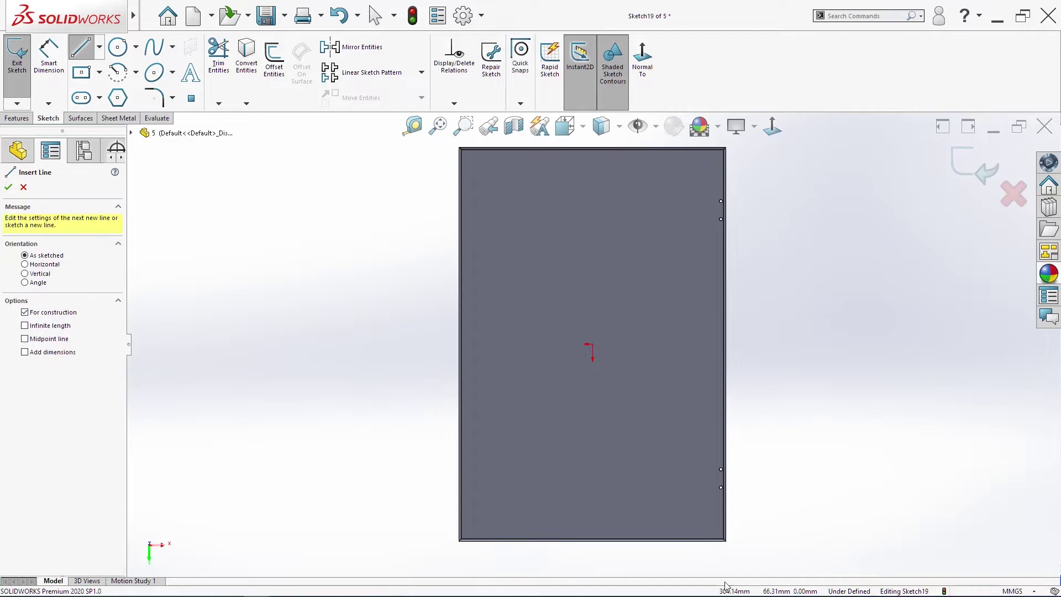
pyautogui.click(521, 275)
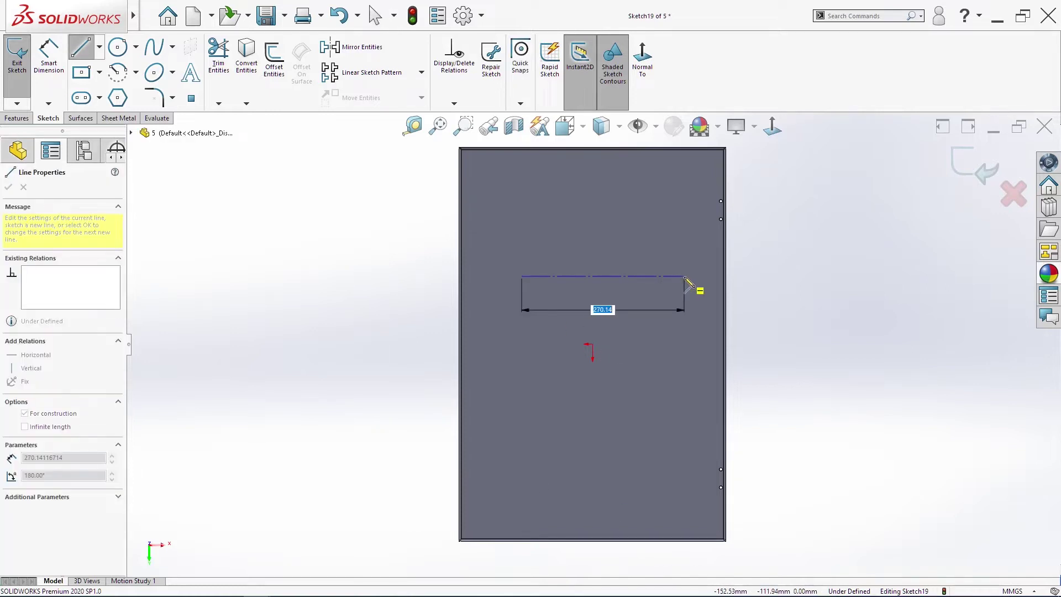
pyautogui.moveTo(684, 276); pyautogui.dragTo(685, 276)
pyautogui.moveTo(503, 319); pyautogui.dragTo(677, 320)
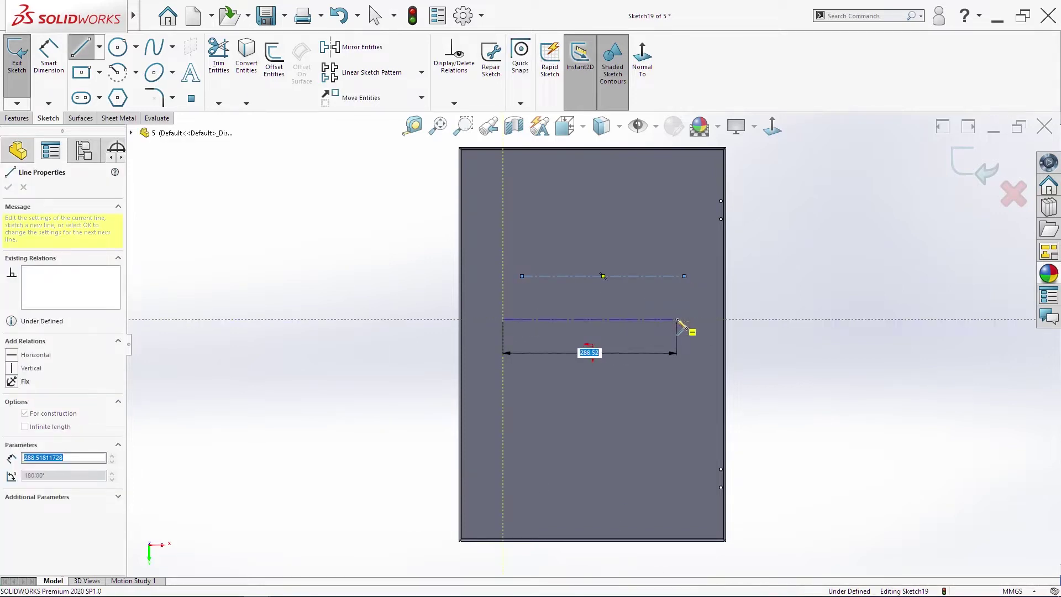
pyautogui.press('Escape')
# Dimension the vertical distance between the two horizontal centerlines as 72.5 mm
pyautogui.press('s')
pyautogui.click(786, 304)
pyautogui.click(648, 276)
pyautogui.click(663, 320)
pyautogui.click(829, 304)
pyautogui.write('72.')
pyautogui.press('Escape')
pyautogui.press('Escape')
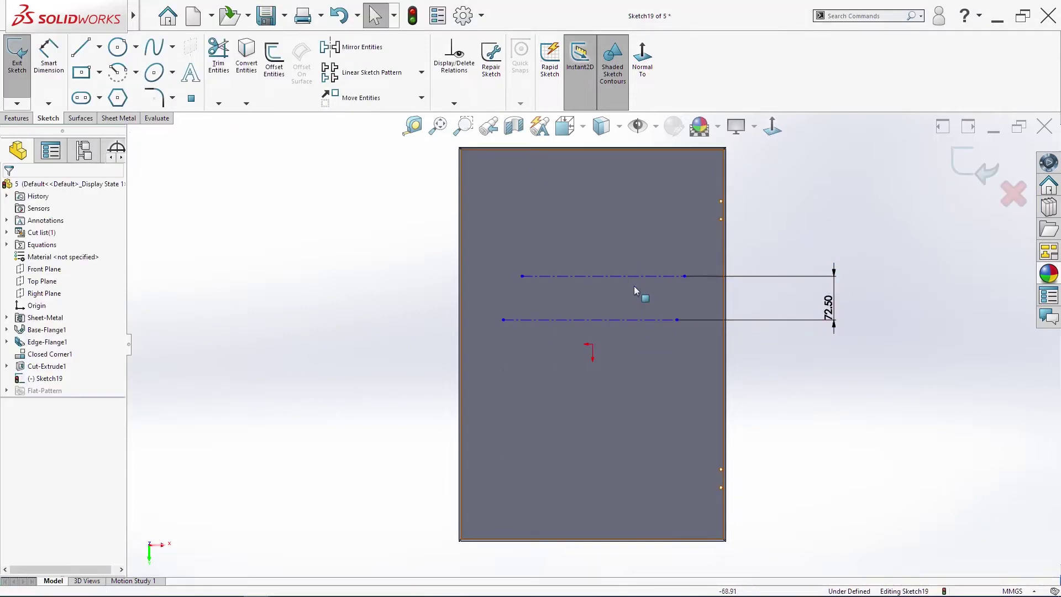
# Dimension the distance from the upper centerline to the panel's bottom edge as 400 mm
pyautogui.press('s')
pyautogui.click(665, 299)
pyautogui.click(652, 276)
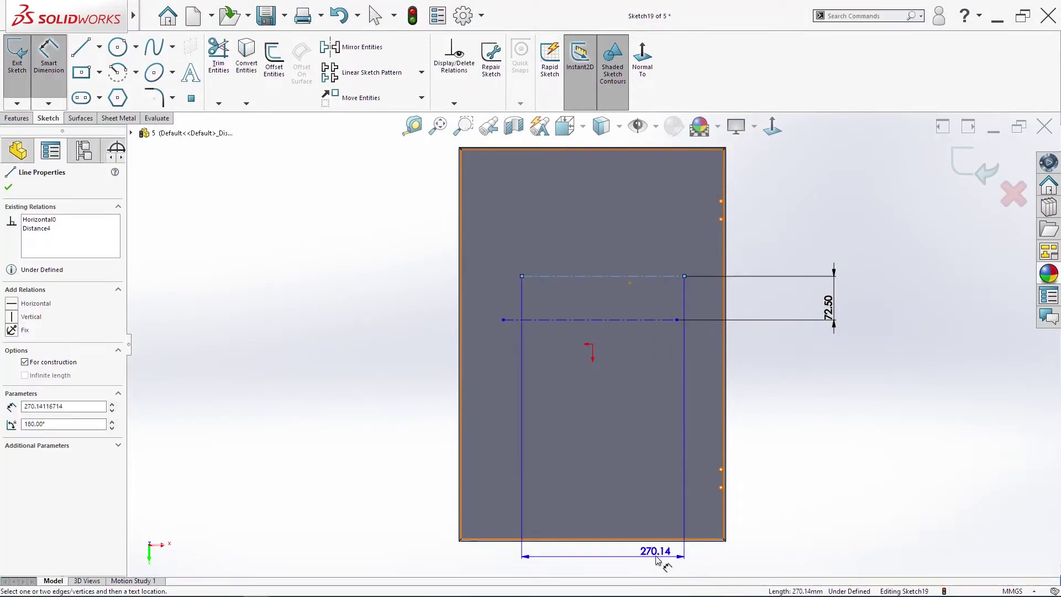
pyautogui.click(653, 539)
pyautogui.click(867, 446)
pyautogui.write('400')
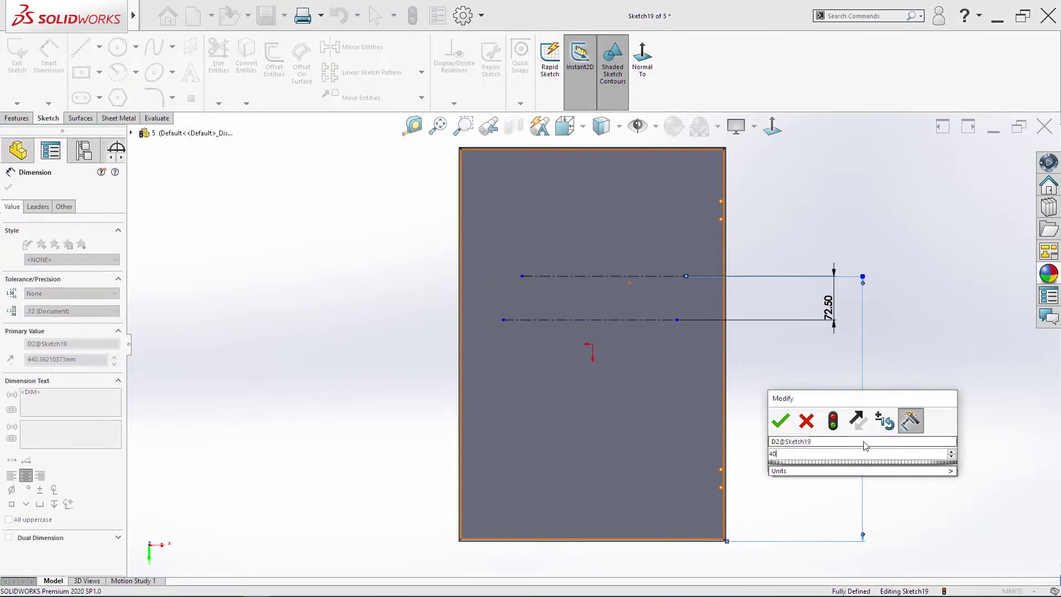
pyautogui.press('Return')
pyautogui.press('Escape')
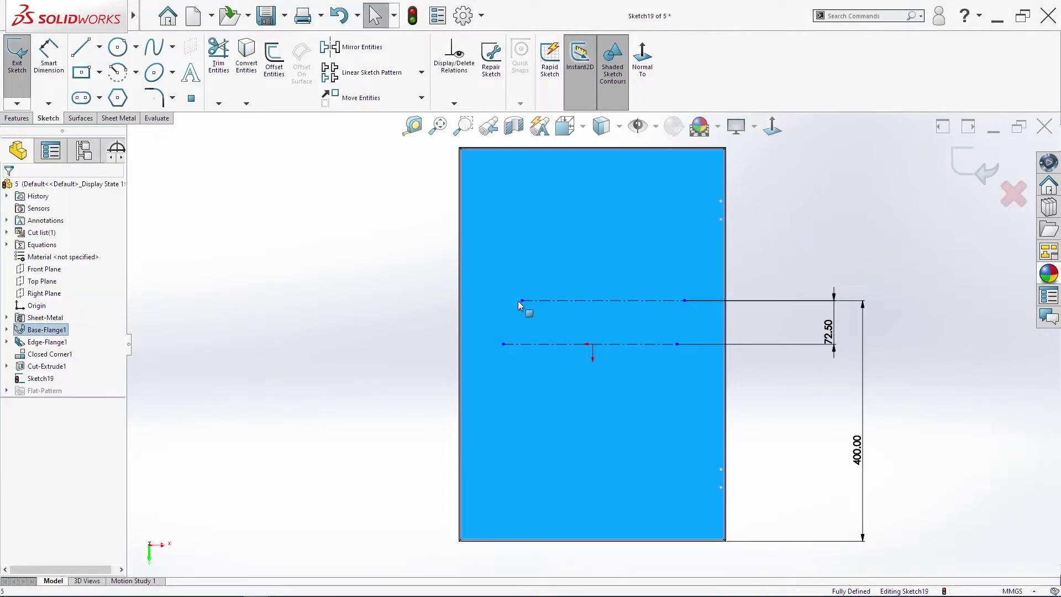
# Extend both ends of the two horizontal centerlines beyond the panel's side edges
pyautogui.click(522, 302)
pyautogui.moveTo(521, 301); pyautogui.dragTo(406, 300)
pyautogui.moveTo(502, 344); pyautogui.dragTo(430, 344)
pyautogui.moveTo(677, 344); pyautogui.dragTo(797, 344)
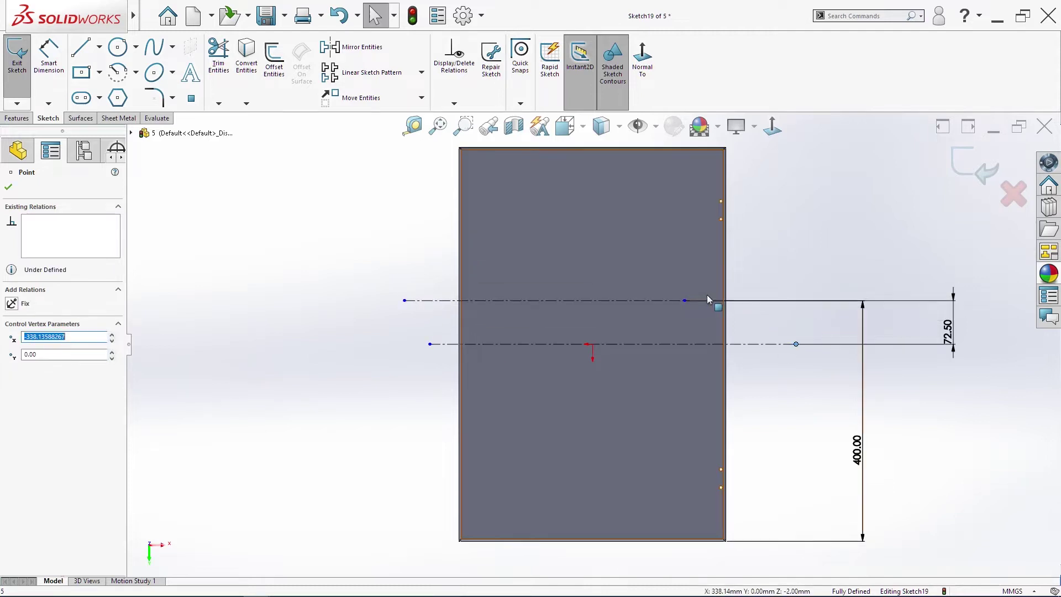
pyautogui.moveTo(685, 300); pyautogui.dragTo(784, 301)
pyautogui.click(752, 311)
# Draw a circle about 28 mm in diameter on the upper centerline and align its center vertically with the origin
pyautogui.press('s')
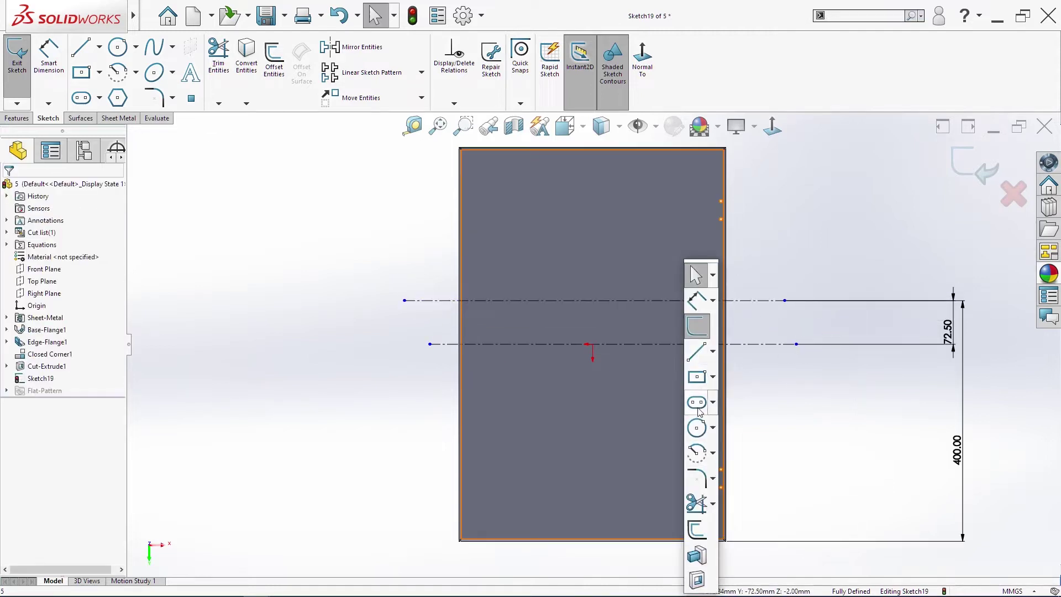
pyautogui.click(697, 427)
pyautogui.click(591, 300)
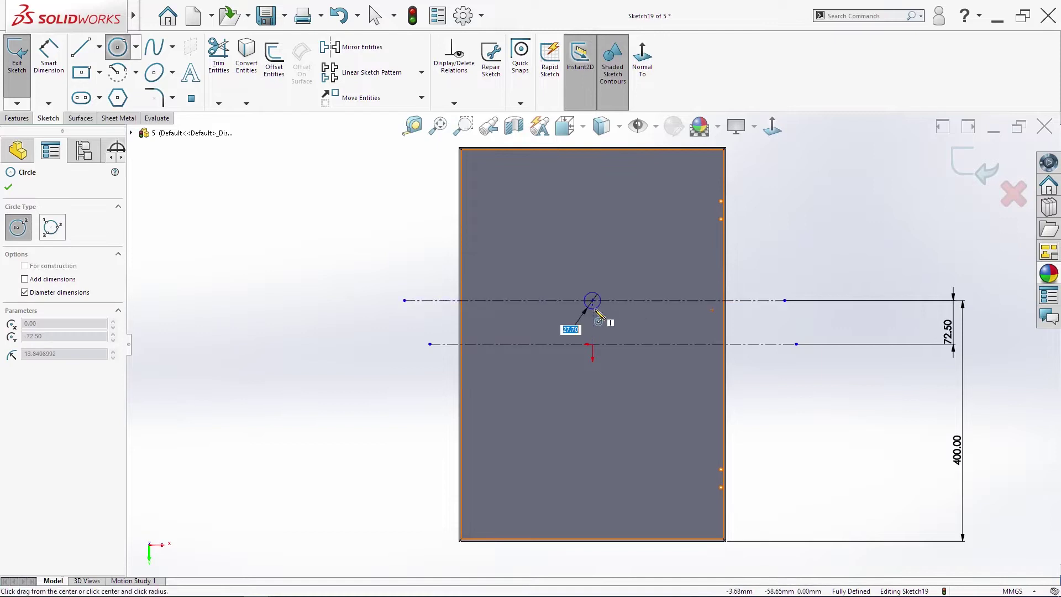
pyautogui.click(600, 319)
pyautogui.press('Escape')
pyautogui.click(592, 301)
pyautogui.keyDown('ctrl'); pyautogui.click(592, 344); pyautogui.keyUp('ctrl')
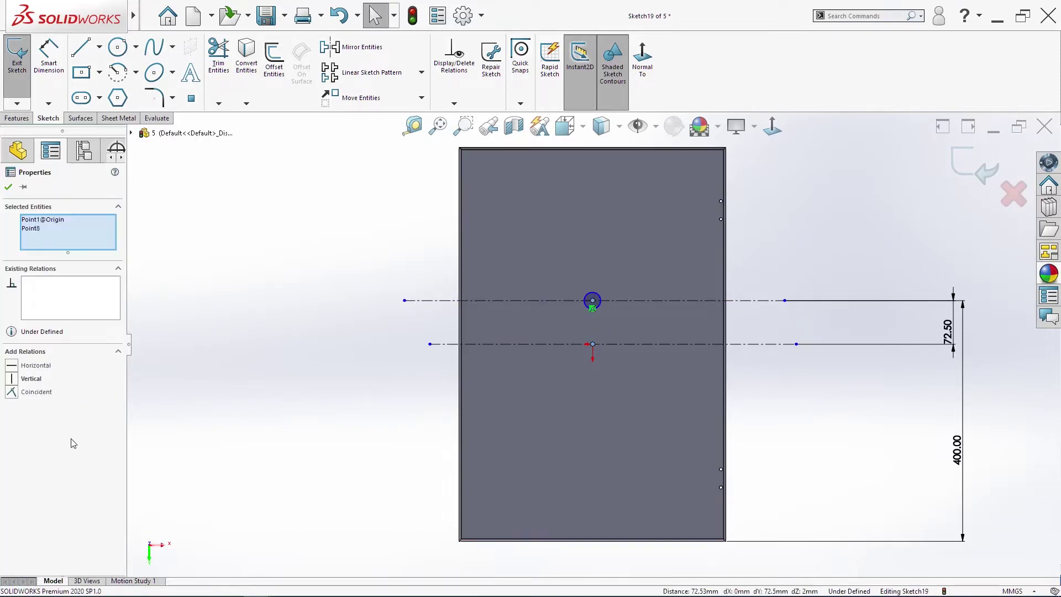
pyautogui.press('Escape')
# Set the diameter of the circle on the upper centerline to 25 mm
pyautogui.press('s')
pyautogui.click(629, 301)
pyautogui.click(595, 292)
pyautogui.click(613, 270)
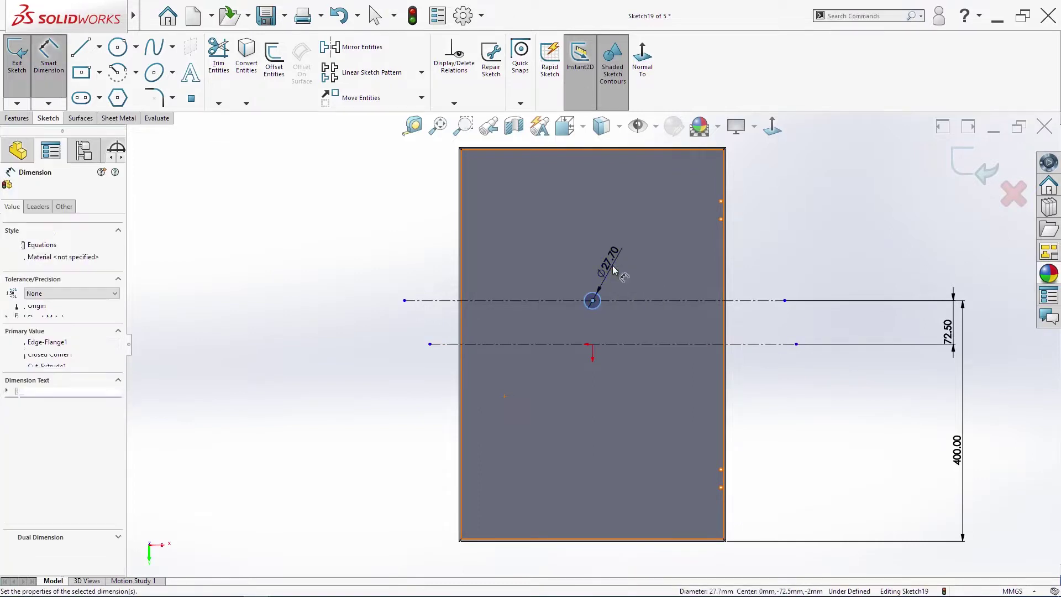
pyautogui.write('25')
pyautogui.press('Return')
pyautogui.press('Escape')
# Draw a circle about 45 mm in diameter on the lower centerline, left of the origin
pyautogui.press('s')
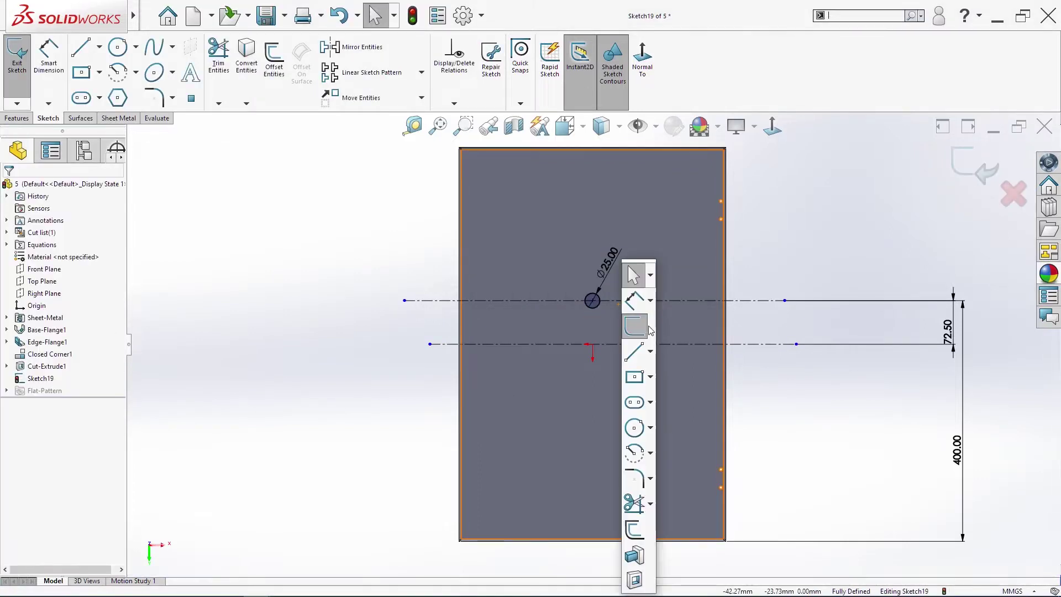
pyautogui.click(634, 429)
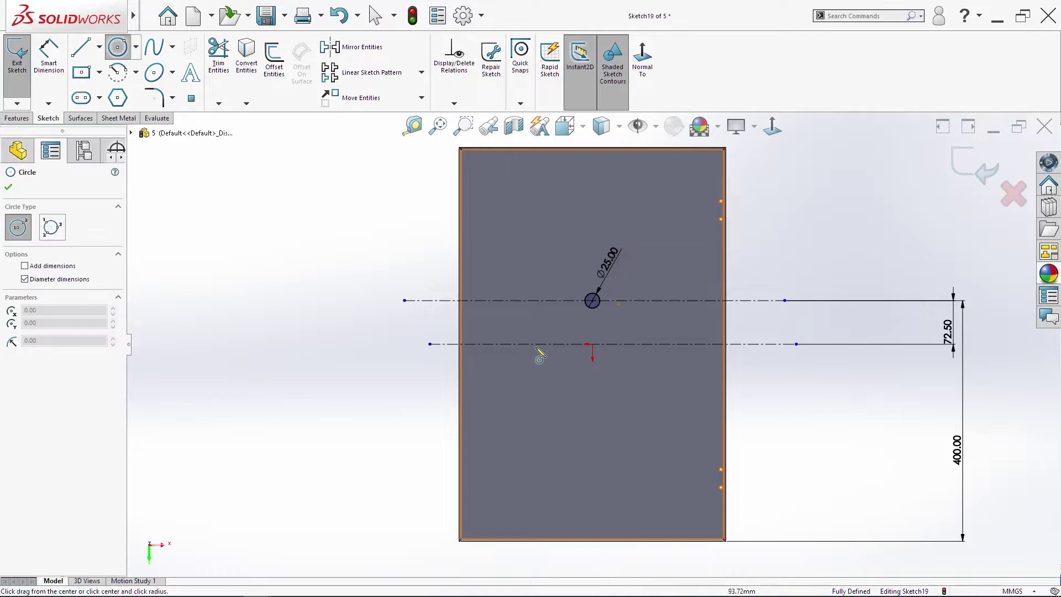
pyautogui.click(520, 344)
pyautogui.click(531, 354)
# Set the diameter of the circle on the lower centerline to 22.5 mm
pyautogui.press('s')
pyautogui.click(543, 302)
pyautogui.click(532, 347)
pyautogui.click(542, 312)
pyautogui.write('22.5')
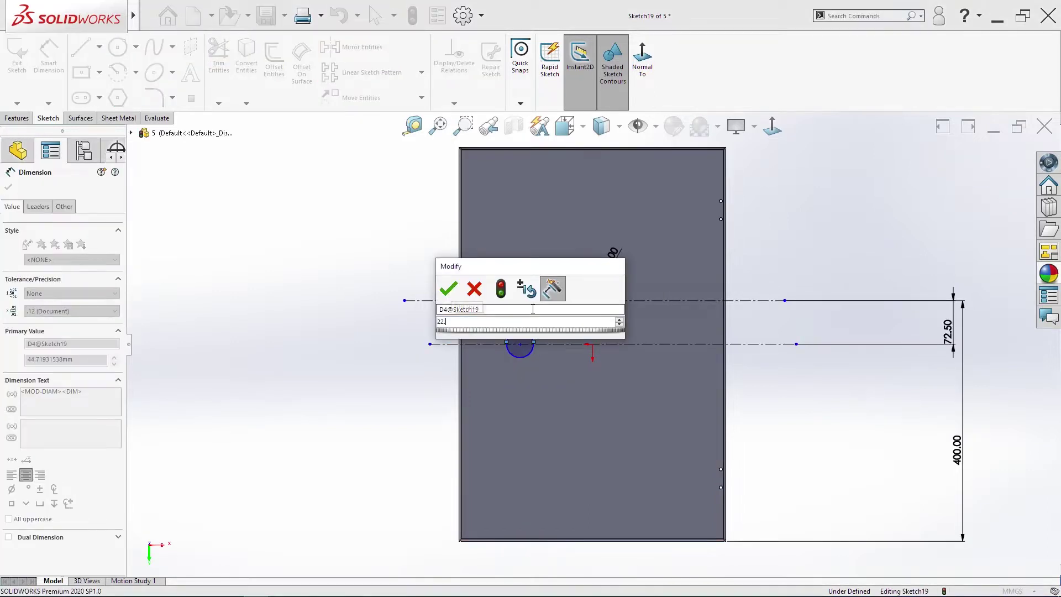
pyautogui.press('Return')
pyautogui.press('Escape')
# Pattern the 22.5 mm circle linearly in the reversed X direction with 6 instances at 20 mm spacing, and shift the row right along the centerline
pyautogui.press('s')
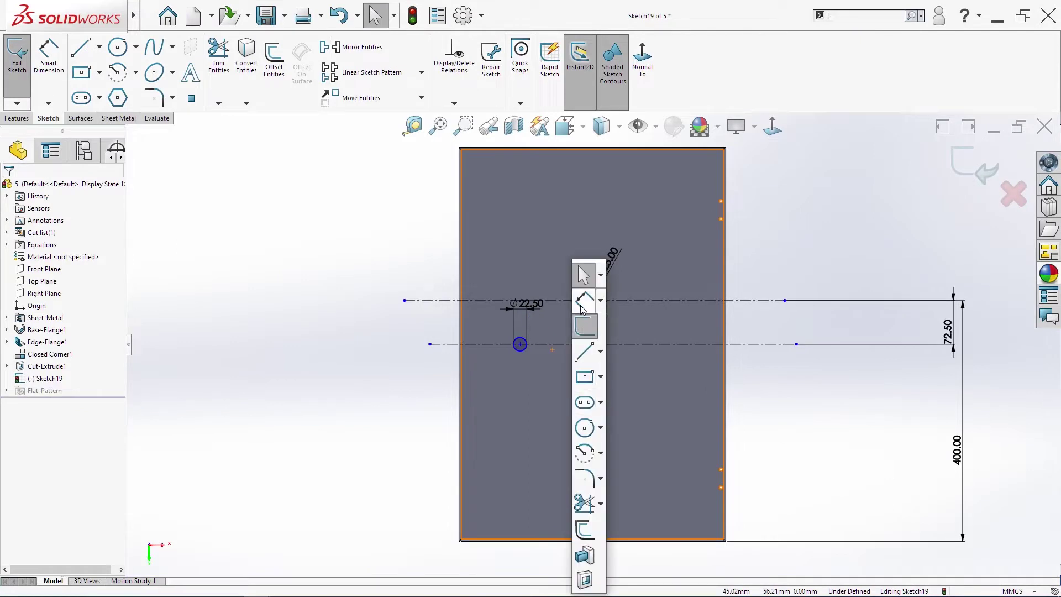
pyautogui.click(522, 349)
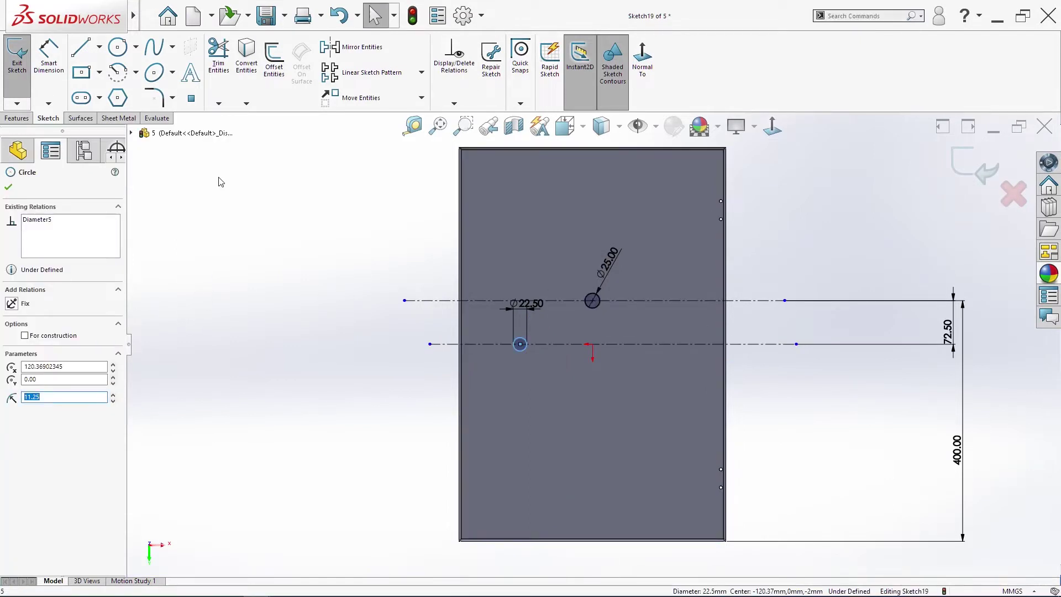
pyautogui.click(421, 72)
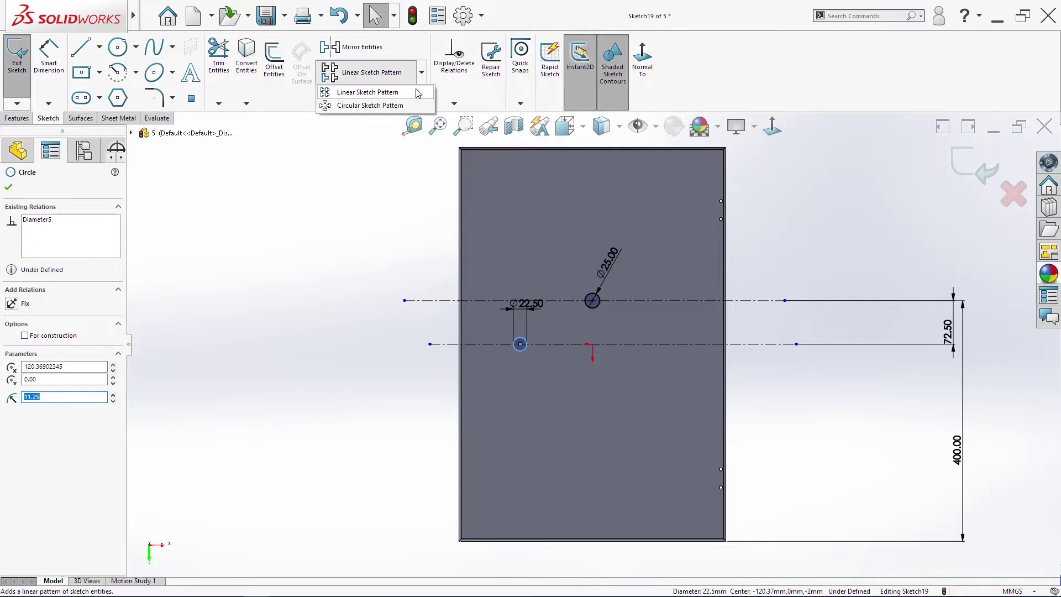
pyautogui.click(368, 92)
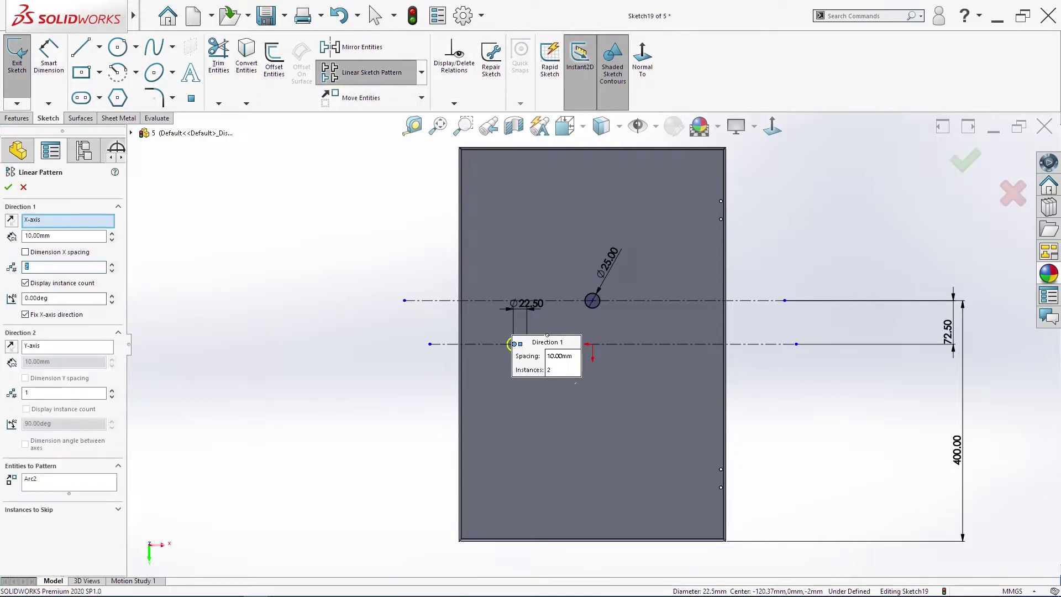
pyautogui.click(11, 222)
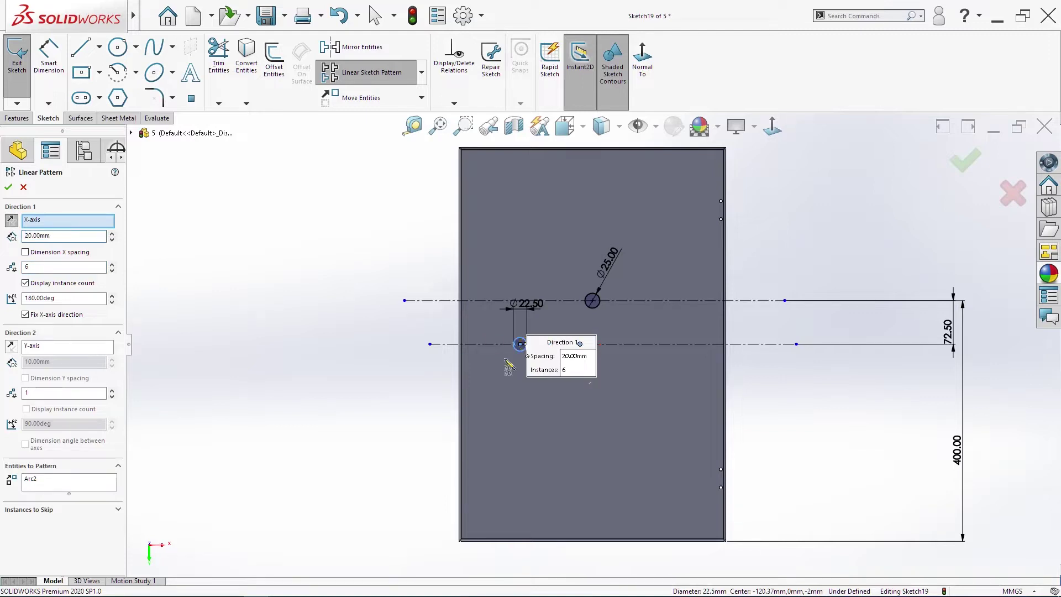
pyautogui.click(7, 190)
pyautogui.moveTo(580, 344); pyautogui.dragTo(607, 344)
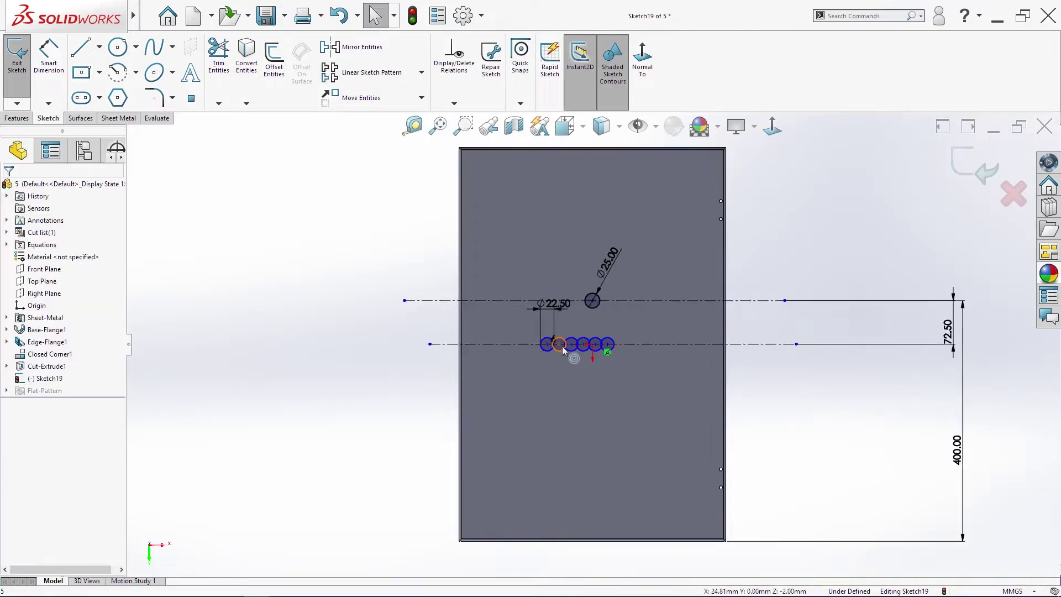
# Dimension the center distance between the first two patterned circles as 50 mm and slide the row left along the lower centerline
pyautogui.scroll(-5, 554, 341)
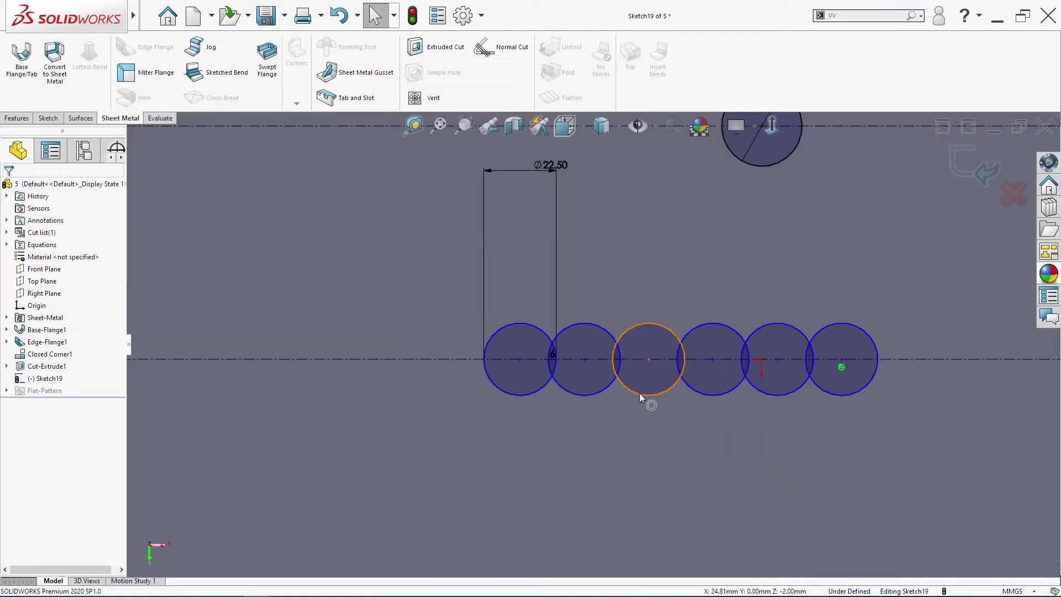
pyautogui.press('s')
pyautogui.click(639, 301)
pyautogui.click(584, 360)
pyautogui.click(519, 359)
pyautogui.click(531, 286)
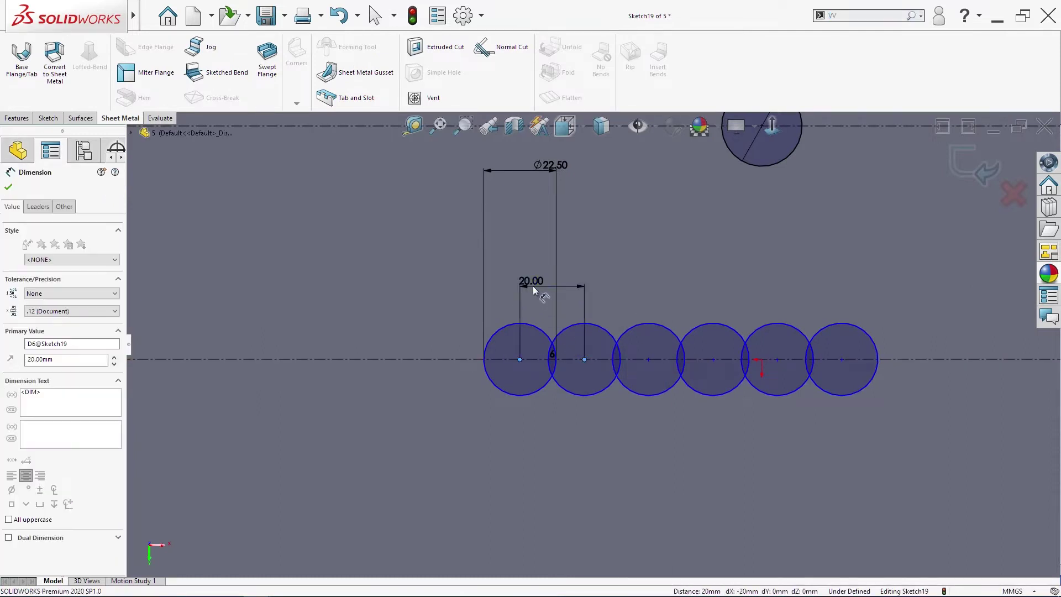
pyautogui.write('50')
pyautogui.press('Return')
pyautogui.scroll(10, 736, 327)
pyautogui.press('Escape')
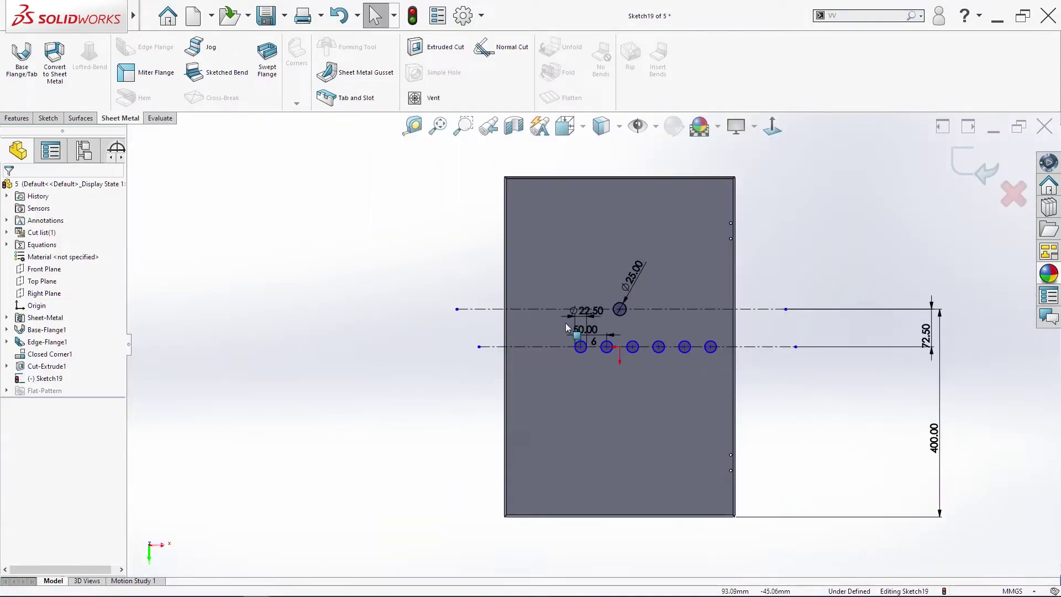
pyautogui.scroll(-4, 566, 322)
pyautogui.moveTo(595, 376); pyautogui.dragTo(552, 379)
pyautogui.press('s')
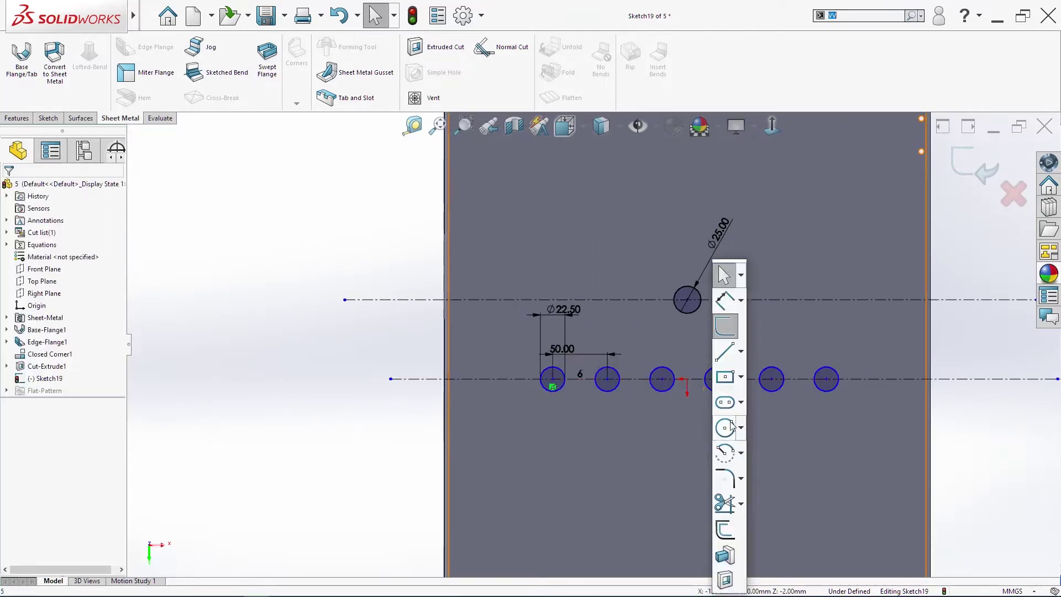
pyautogui.click(738, 347)
pyautogui.press('Escape')
pyautogui.press('s')
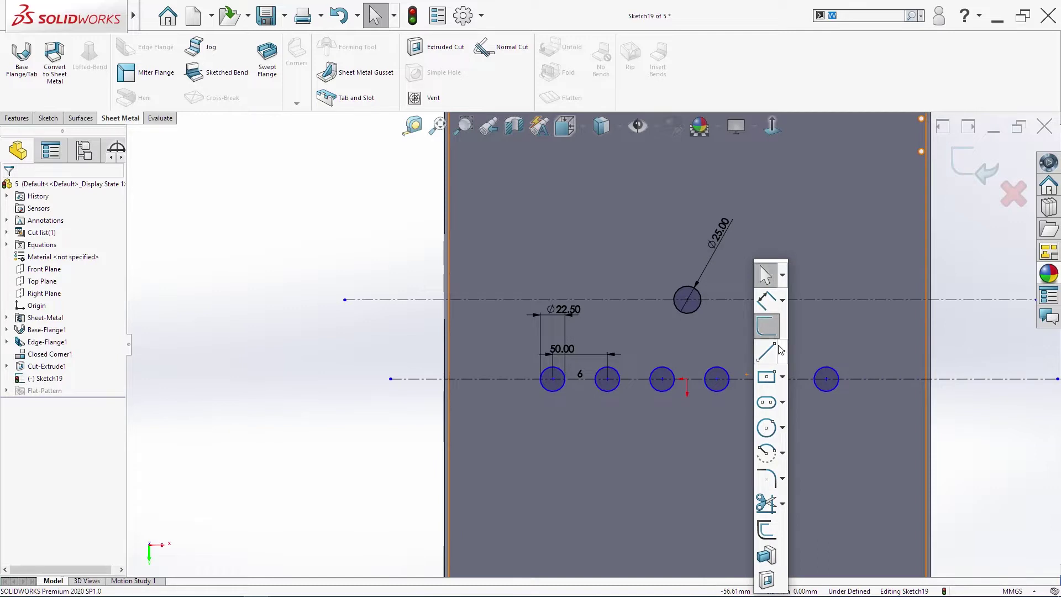
pyautogui.click(778, 352)
pyautogui.press('Escape')
# Draw a short vertical centerline downward from the origin
pyautogui.press('s')
pyautogui.click(817, 351)
pyautogui.click(824, 384)
pyautogui.click(688, 379)
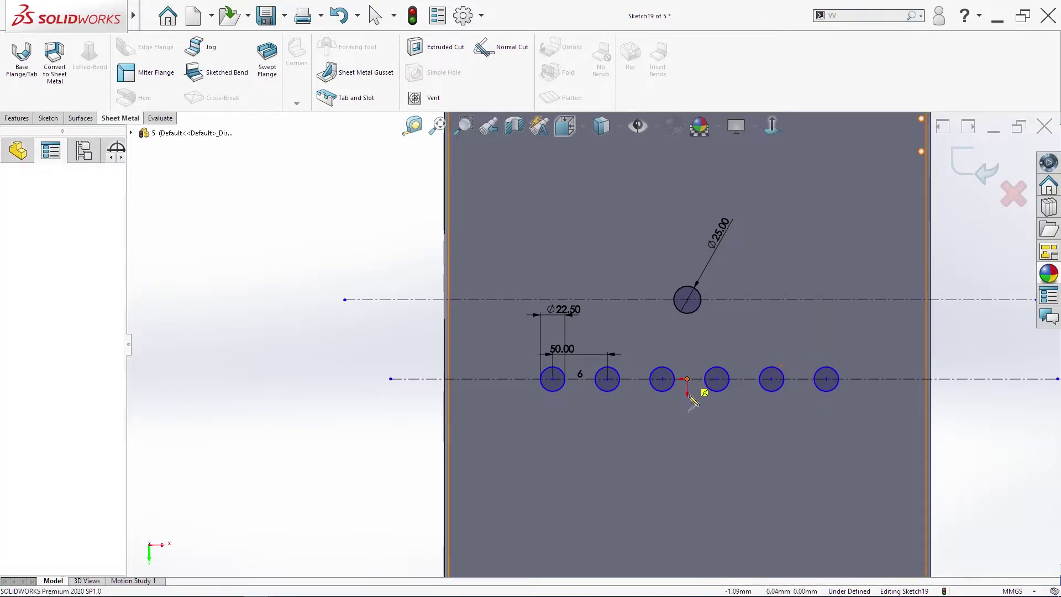
pyautogui.click(687, 379)
pyautogui.click(687, 431)
pyautogui.press('Escape')
# Make the centers of the two middle circles in the row symmetric about the vertical centerline
pyautogui.click(686, 409)
pyautogui.keyDown('ctrl'); pyautogui.click(717, 379); pyautogui.keyUp('ctrl')
pyautogui.keyDown('ctrl'); pyautogui.click(662, 379); pyautogui.keyUp('ctrl')
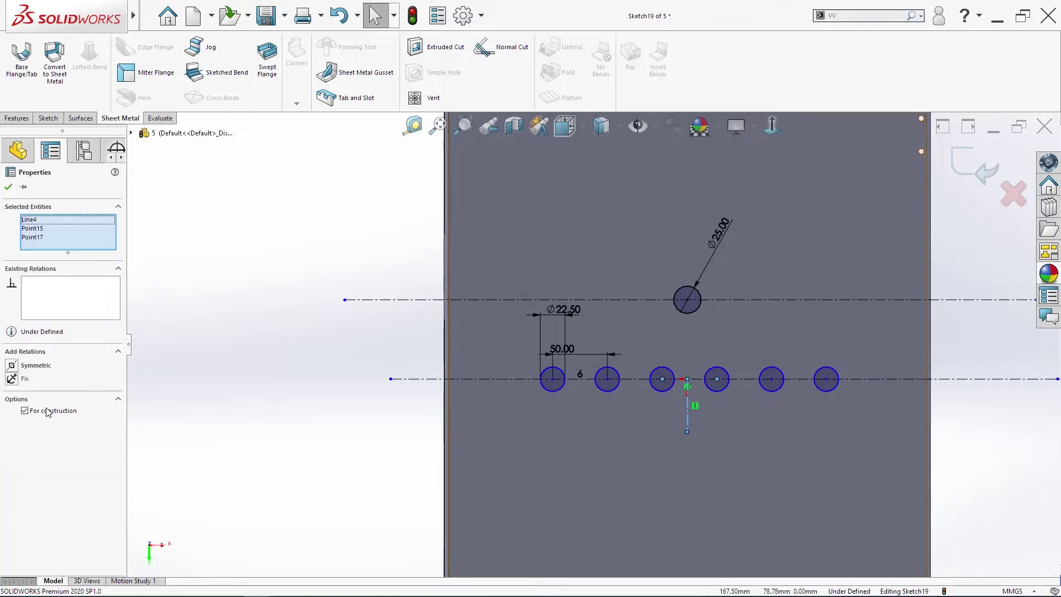
pyautogui.click(35, 366)
pyautogui.click(249, 402)
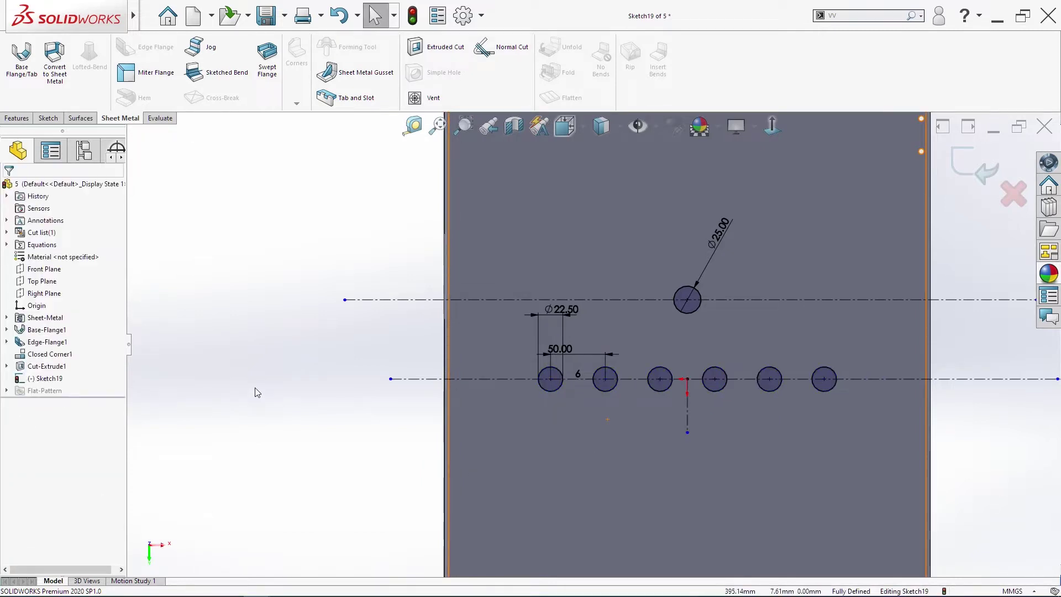
# Draw a third horizontal centerline across the panel face below the row of six circles
pyautogui.scroll(1, 255, 388)
pyautogui.click(60, 120)
pyautogui.press('s')
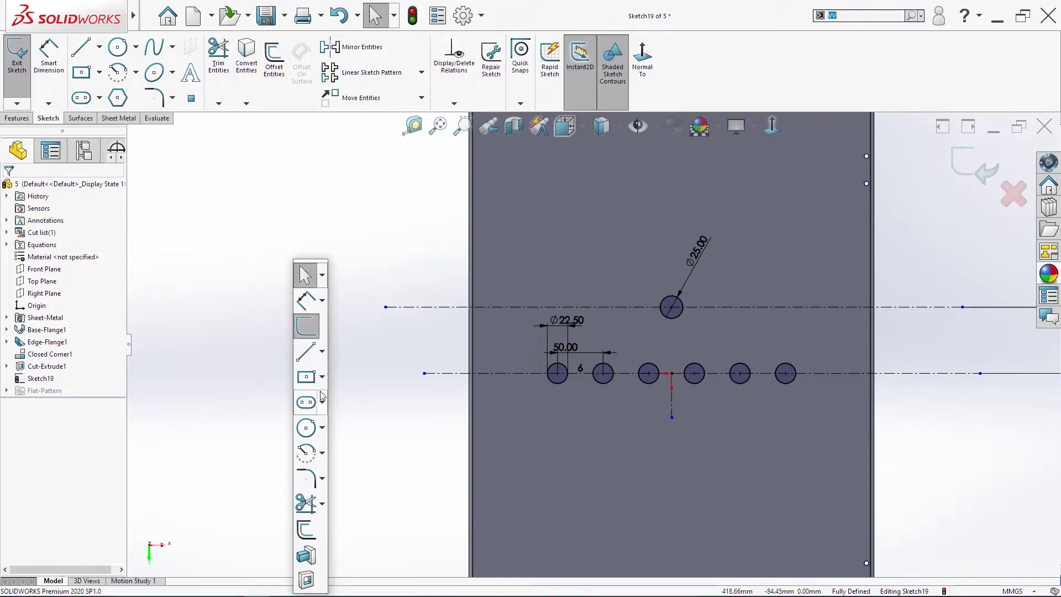
pyautogui.click(323, 355)
pyautogui.click(331, 383)
pyautogui.click(500, 442)
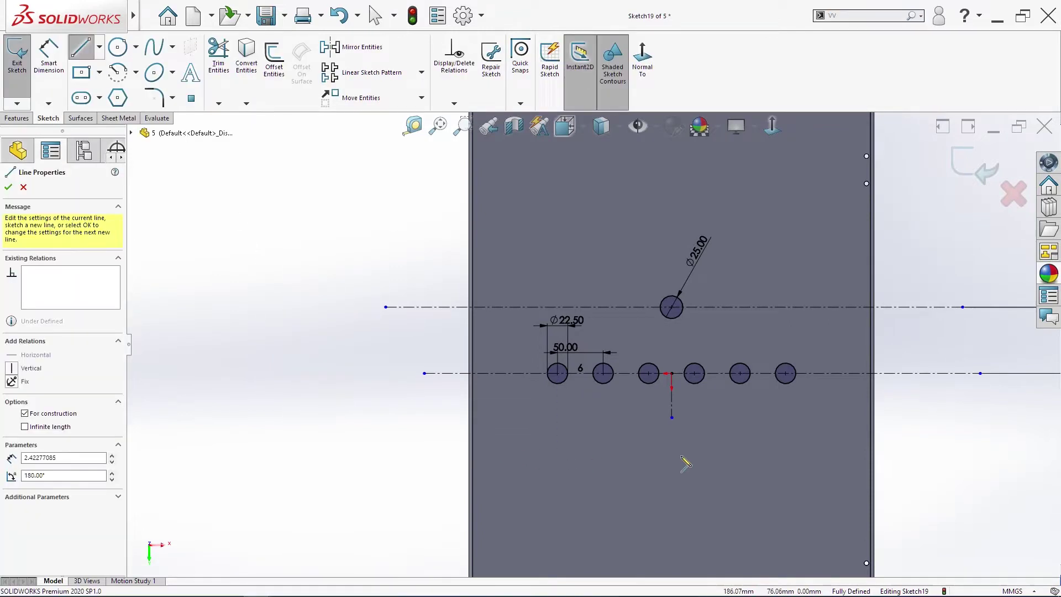
pyautogui.click(853, 443)
pyautogui.press('Escape')
# Sketch a circle about 36 mm in diameter centered on the lowest horizontal centerline, near its left end
pyautogui.scroll(4, 780, 461)
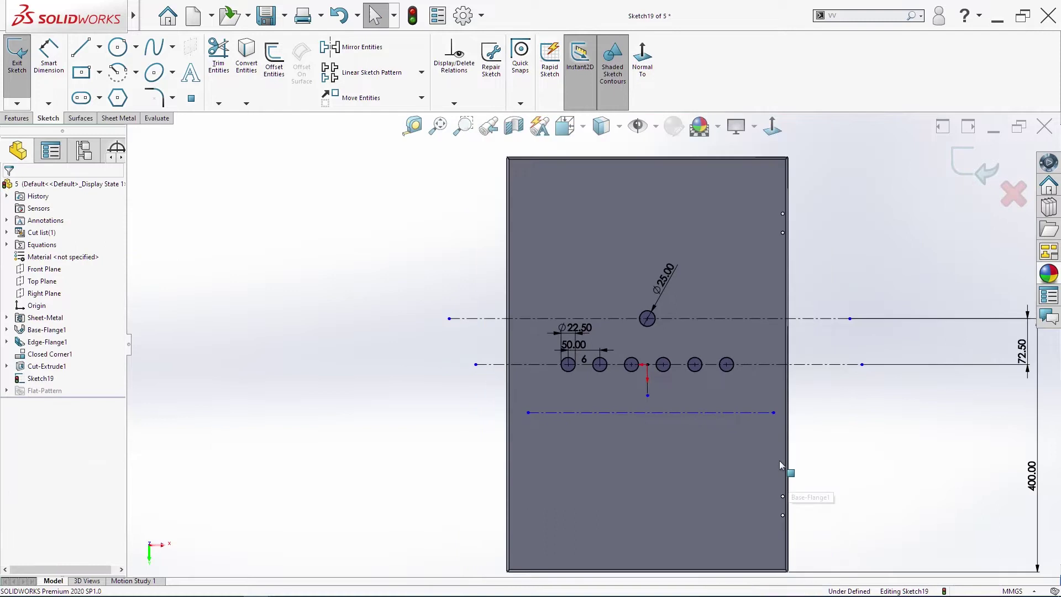
pyautogui.scroll(-3, 660, 362)
pyautogui.scroll(1, 646, 368)
pyautogui.scroll(-1, 639, 370)
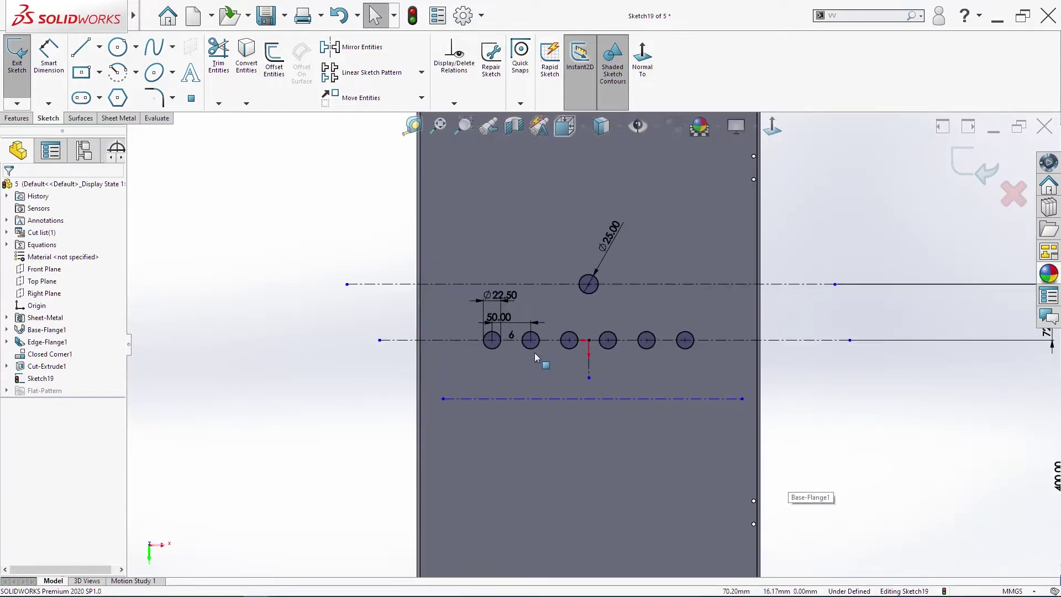
pyautogui.scroll(-1, 539, 359)
pyautogui.press('s')
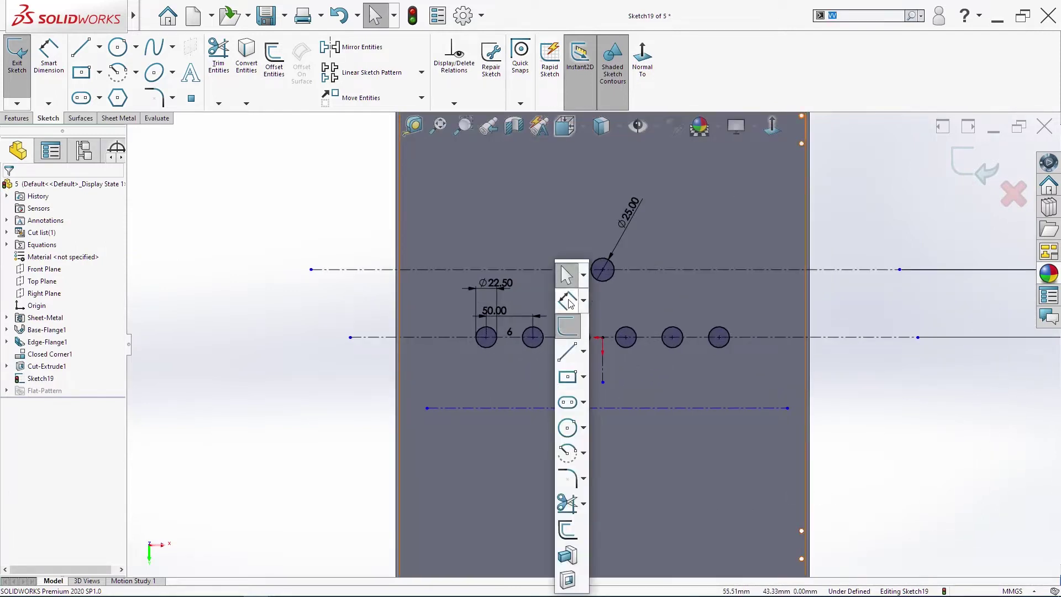
pyautogui.click(567, 427)
pyautogui.click(505, 408)
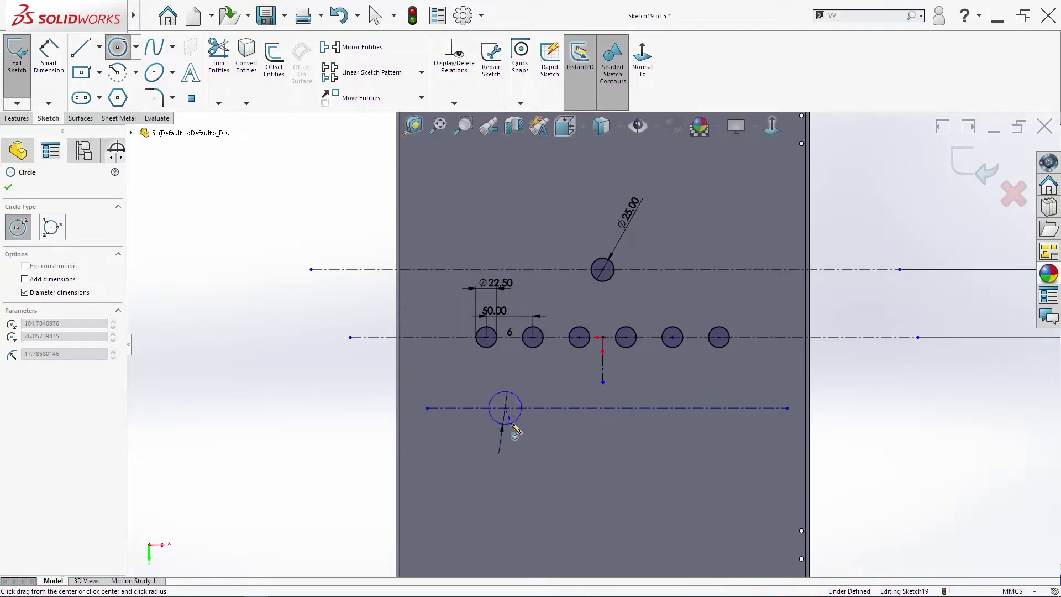
pyautogui.click(521, 421)
# Dimension the distance between the lowest centerline and the centerline of the six-circle row as 50 mm
pyautogui.press('s')
pyautogui.click(590, 300)
pyautogui.click(445, 408)
pyautogui.click(442, 338)
pyautogui.click(357, 367)
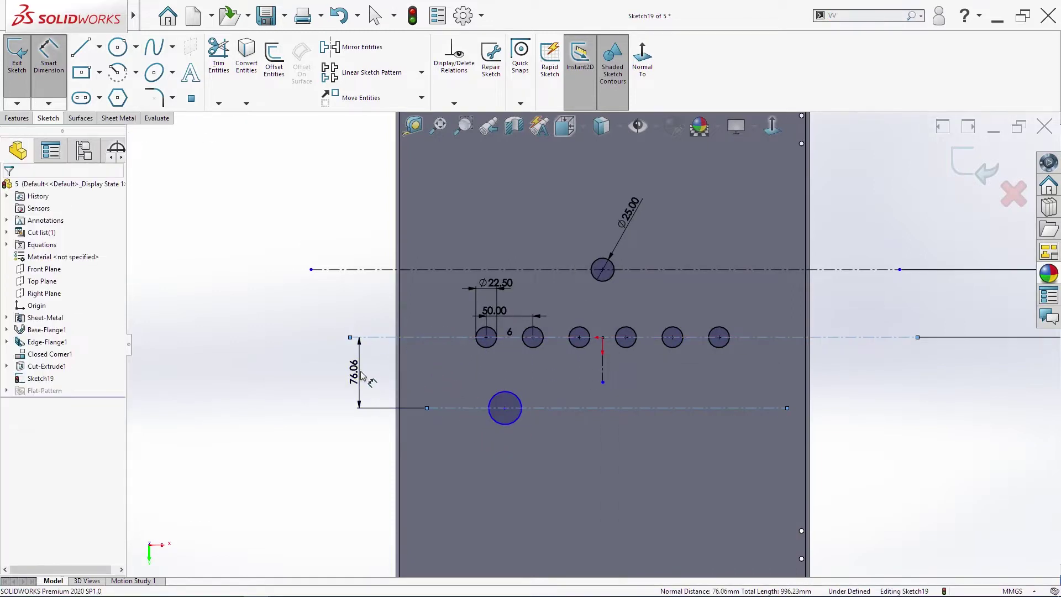
pyautogui.write('50')
pyautogui.press('Return')
pyautogui.press('Escape')
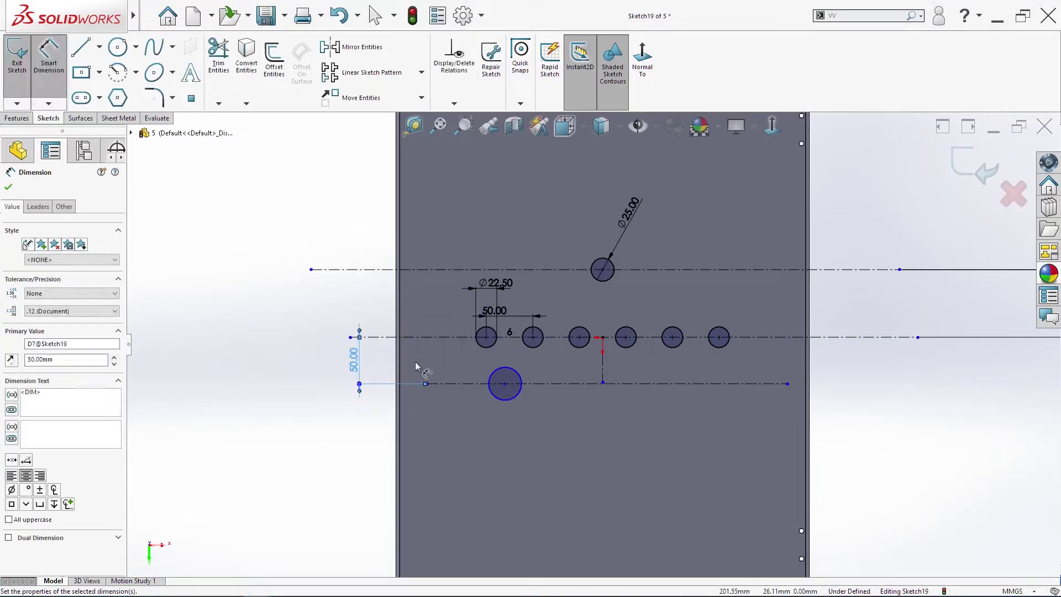
# Make the circle on the lowest centerline equal in size to the first circle of the row above
pyautogui.click(503, 362)
pyautogui.keyDown('ctrl'); pyautogui.click(504, 367); pyautogui.keyUp('ctrl')
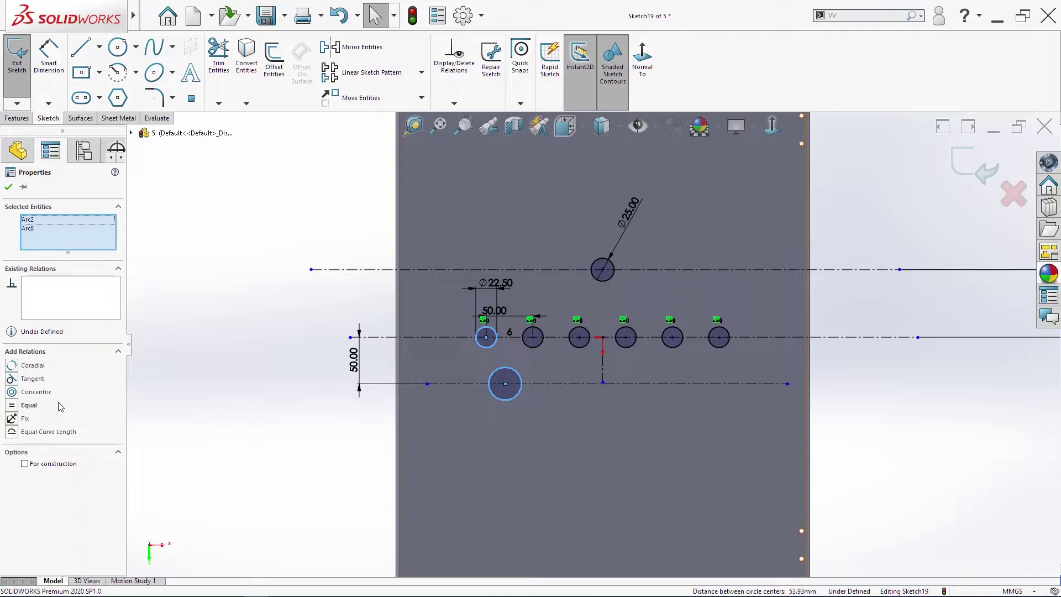
pyautogui.click(38, 413)
pyautogui.click(237, 421)
# Dimension the horizontal offset between the lower circle's center and the first upper-row circle's center as 12.25 mm
pyautogui.press('s')
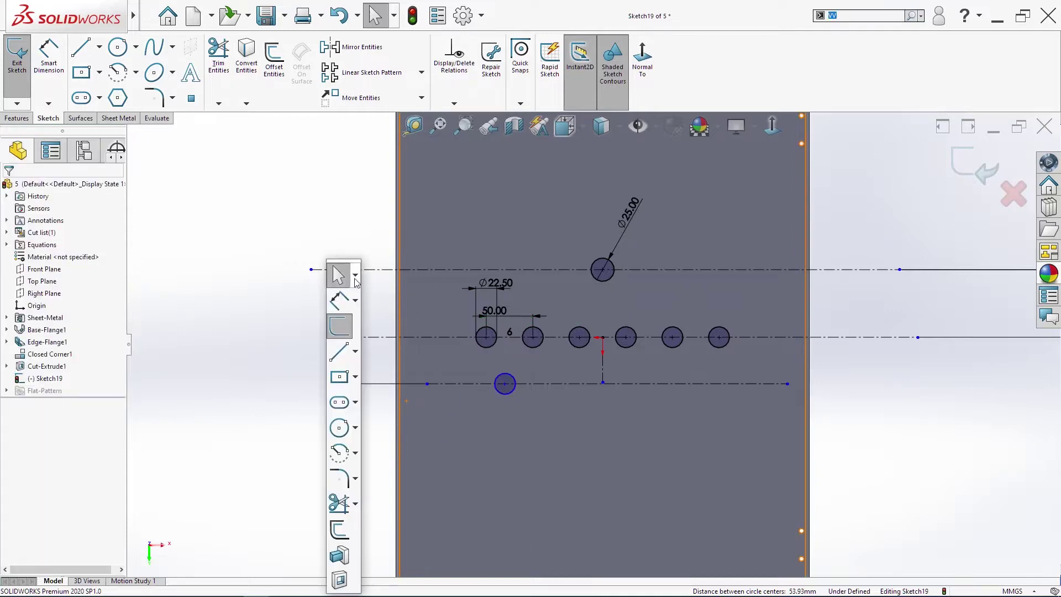
pyautogui.click(339, 300)
pyautogui.click(505, 383)
pyautogui.click(486, 338)
pyautogui.click(495, 440)
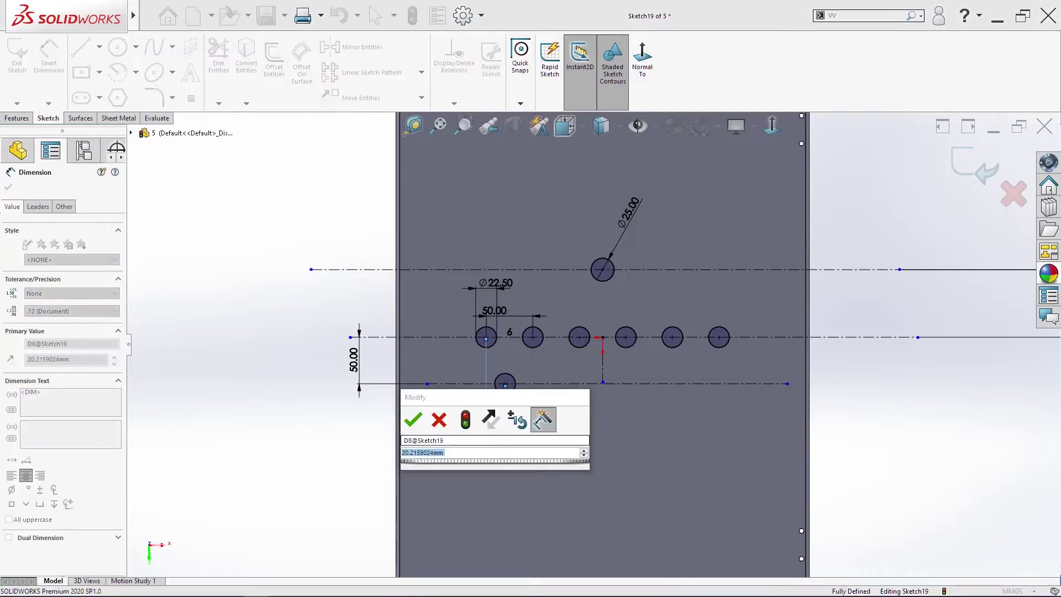
pyautogui.write('12.25')
pyautogui.press('Return')
pyautogui.press('Escape')
# Linear-pattern the lower circle along the X-axis to the right, with 6 instances at 50 mm spacing
pyautogui.click(489, 390)
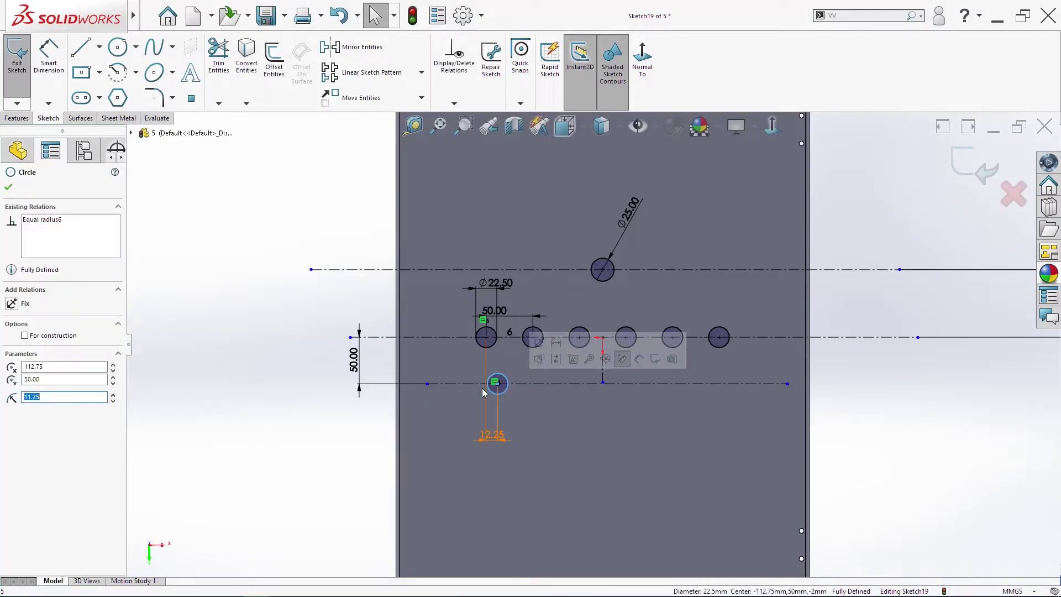
pyautogui.click(367, 73)
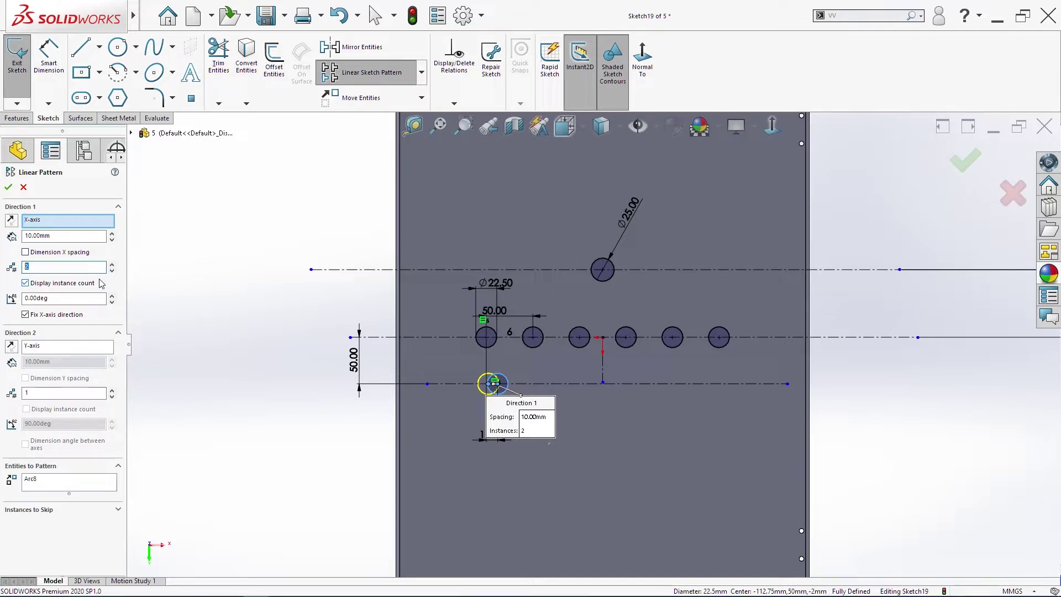
pyautogui.write('6')
pyautogui.click(75, 298)
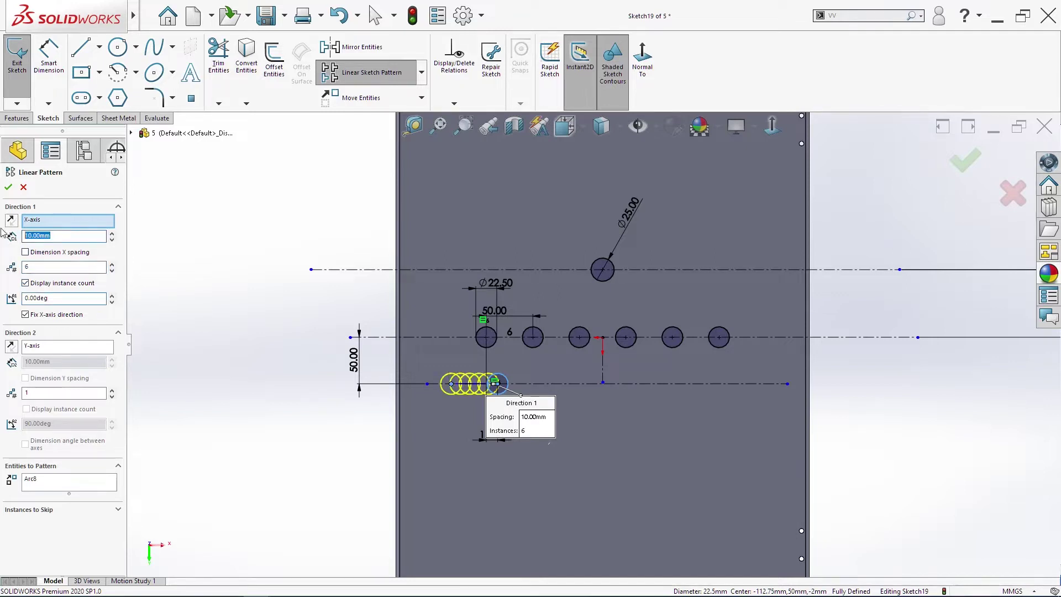
pyautogui.write('50')
pyautogui.press('Return')
pyautogui.click(11, 219)
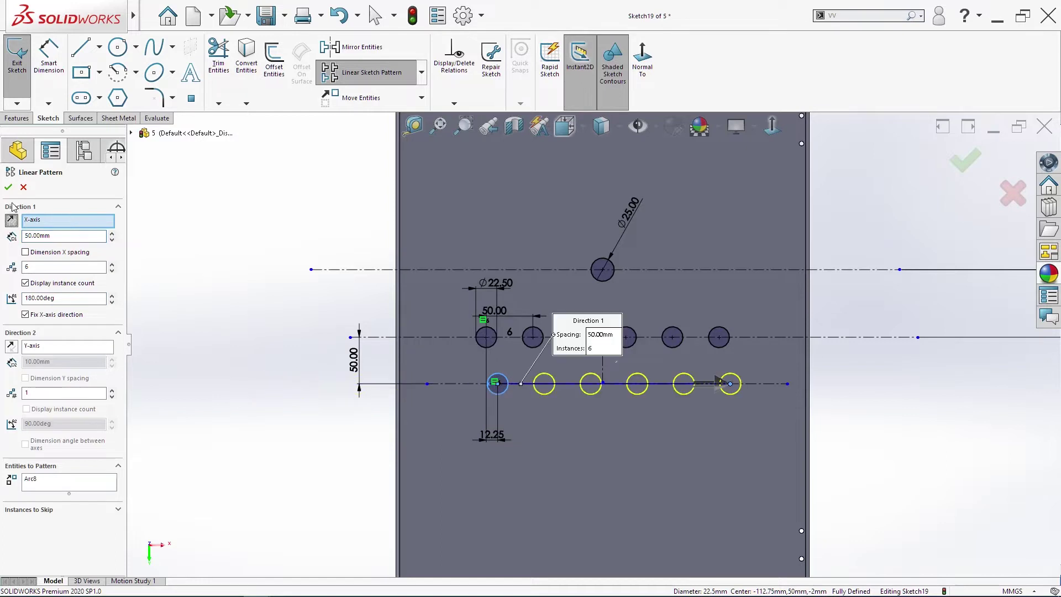
pyautogui.click(9, 187)
# Dimension the center distance between the first two circles of the second row as 50 mm
pyautogui.press('s')
pyautogui.click(514, 299)
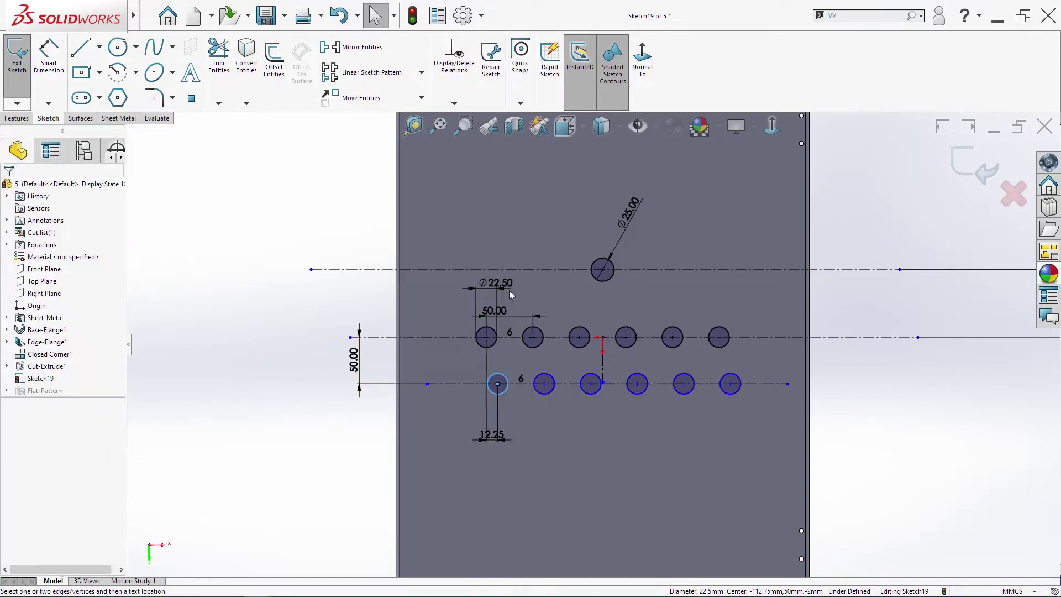
pyautogui.click(544, 384)
pyautogui.click(498, 384)
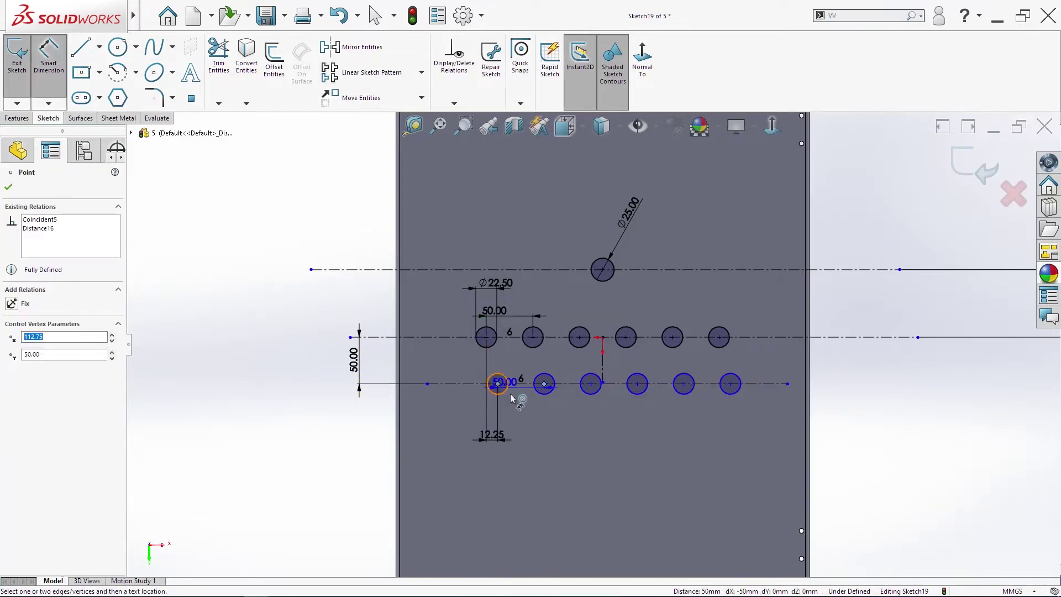
pyautogui.click(521, 411)
pyautogui.press('Escape')
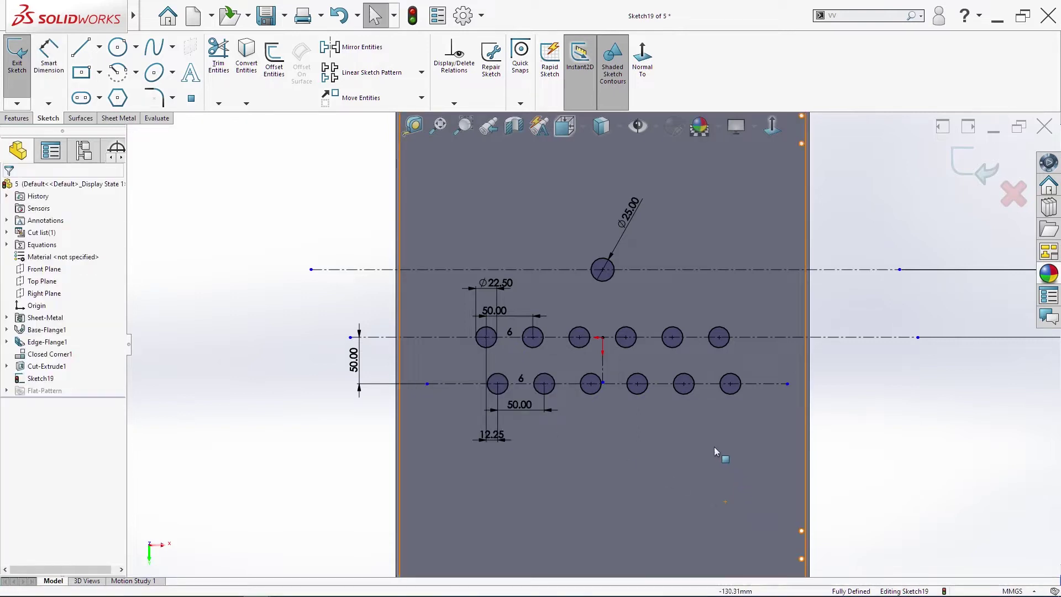
# Draw another horizontal centerline across the panel face below the second row of circles
pyautogui.press('f')
pyautogui.scroll(-2, 625, 321)
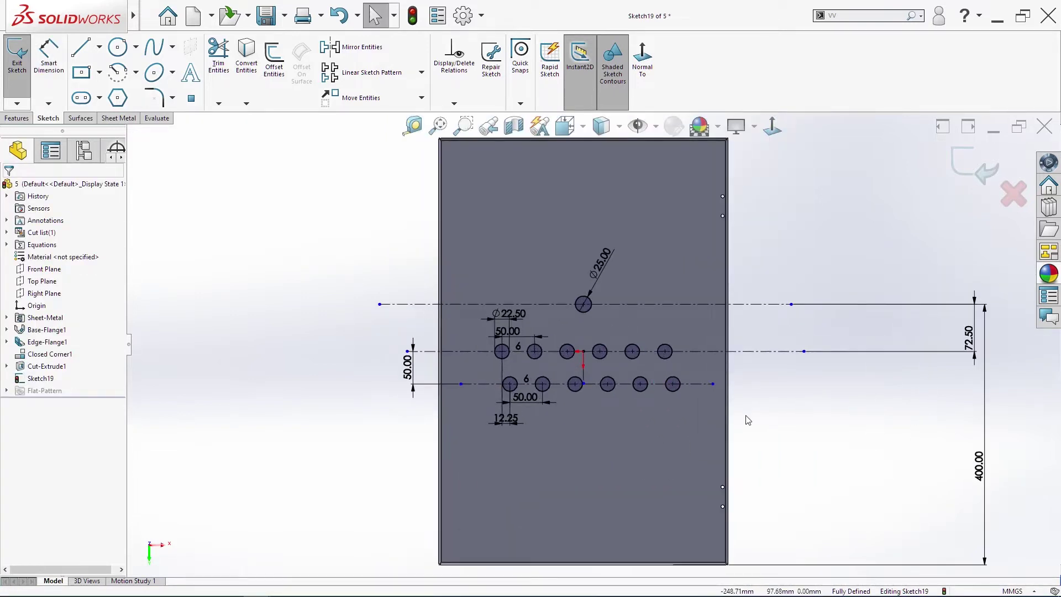
pyautogui.scroll(-1, 575, 455)
pyautogui.press('s')
pyautogui.click(614, 348)
pyautogui.click(615, 385)
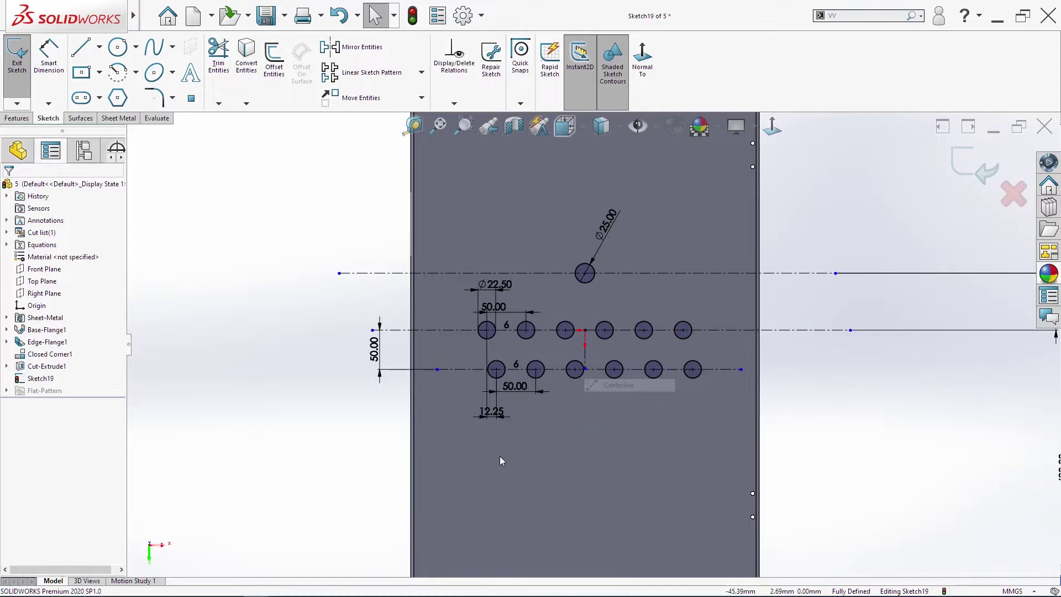
pyautogui.click(443, 440)
pyautogui.click(737, 441)
pyautogui.press('Escape')
pyautogui.rightClick(634, 423)
pyautogui.click(666, 351)
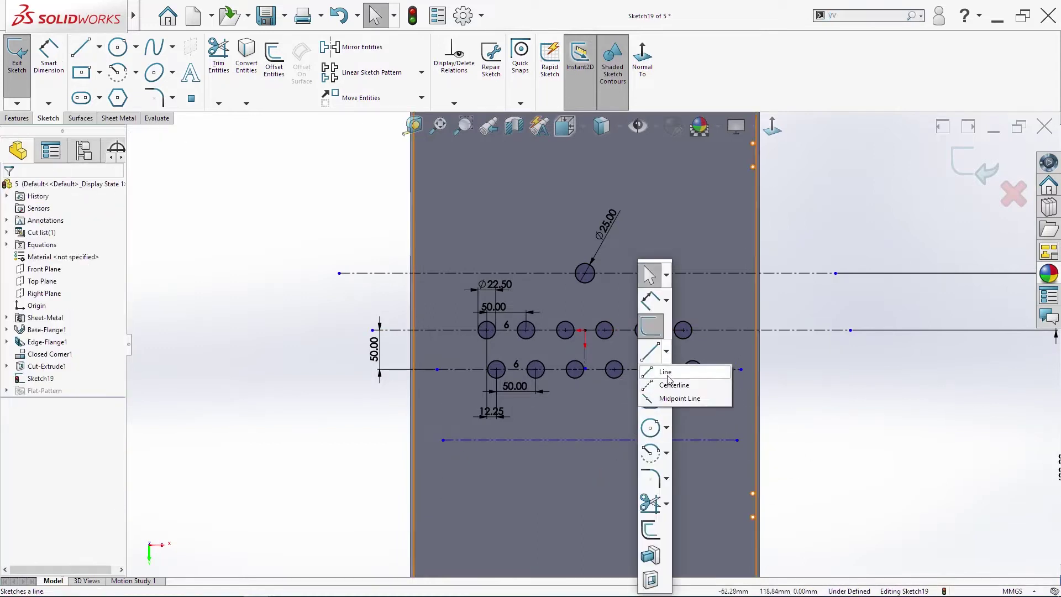
pyautogui.click(666, 384)
pyautogui.press('Escape')
# Sketch a circle centered on the new lowest centerline, just left of the origin's vertical line
pyautogui.press('s')
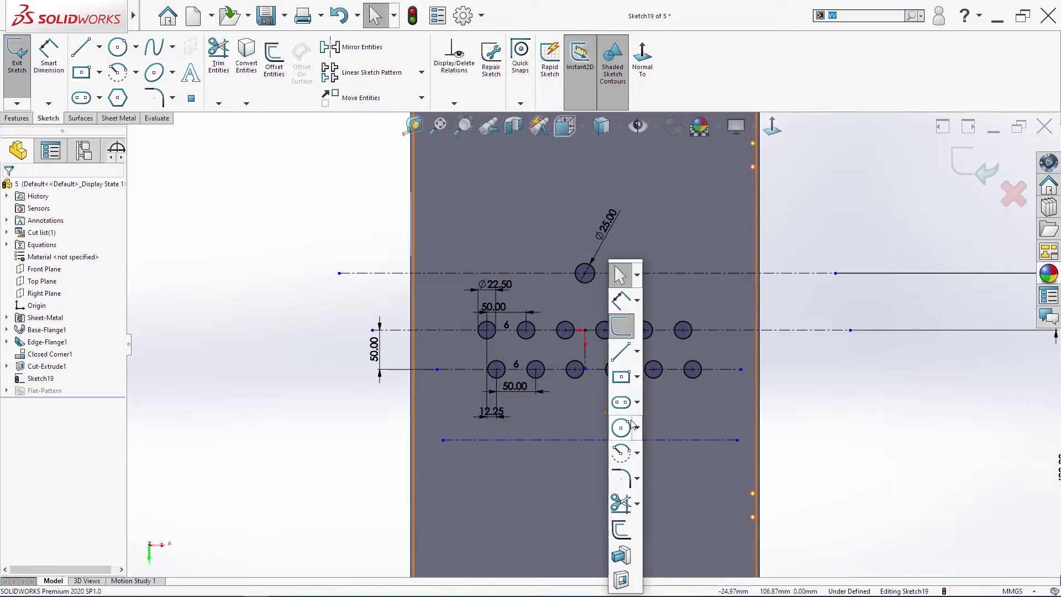
pyautogui.click(619, 432)
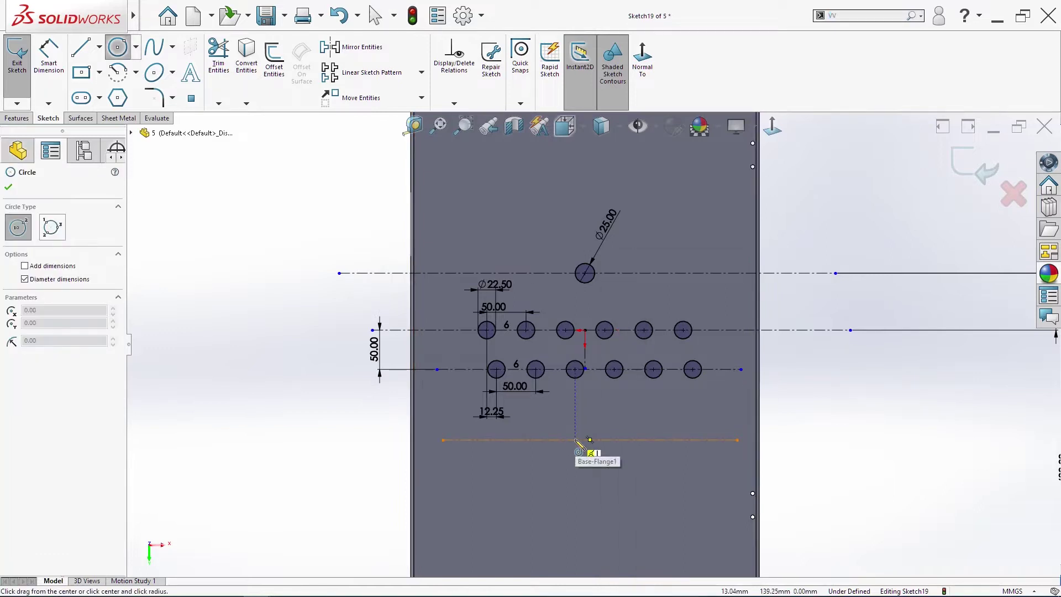
pyautogui.click(575, 440)
pyautogui.click(573, 429)
pyautogui.press('Escape')
# Align the new circle's center vertically with the sketch origin
pyautogui.click(575, 439)
pyautogui.keyDown('ctrl'); pyautogui.click(586, 330); pyautogui.keyUp('ctrl')
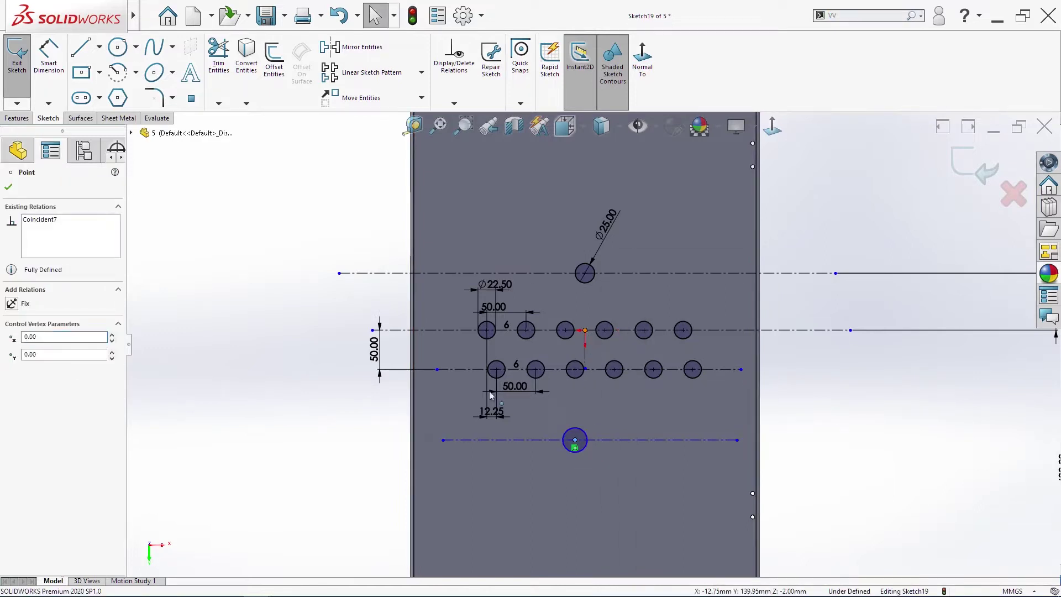
pyautogui.keyDown('ctrl'); pyautogui.click(585, 329); pyautogui.keyUp('ctrl')
pyautogui.click(33, 380)
pyautogui.press('Escape')
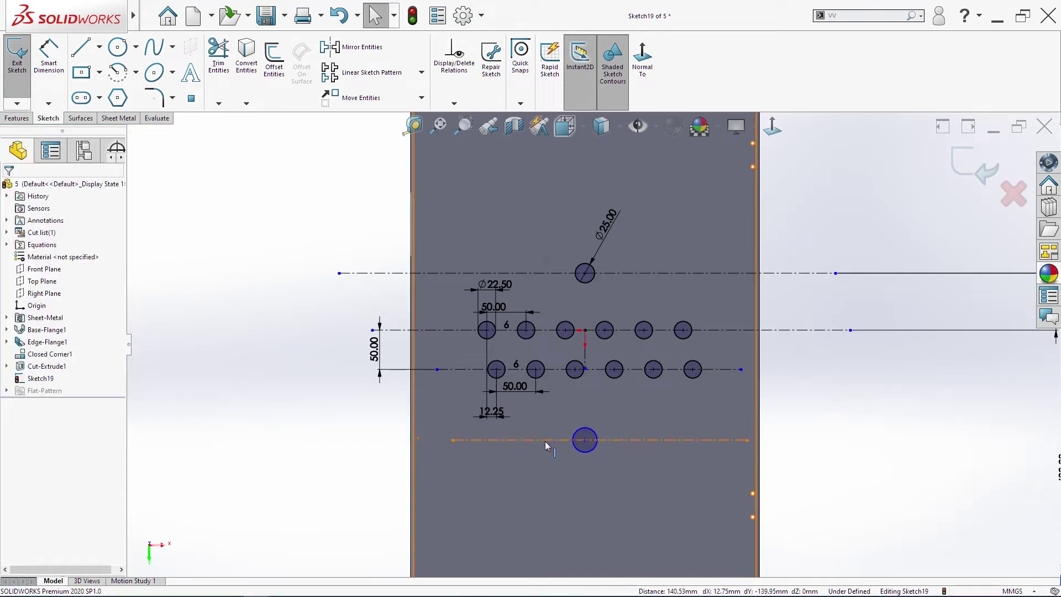
# Make the centered lower circle equal in size to the second circle of the row above
pyautogui.press('s')
pyautogui.click(535, 370)
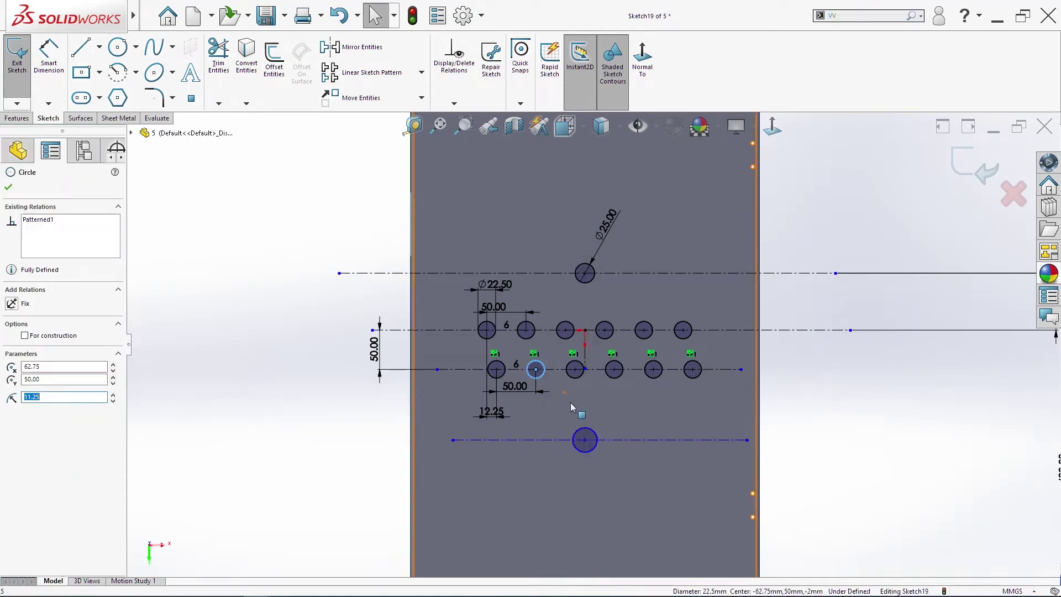
pyautogui.keyDown('ctrl'); pyautogui.click(589, 430); pyautogui.keyUp('ctrl')
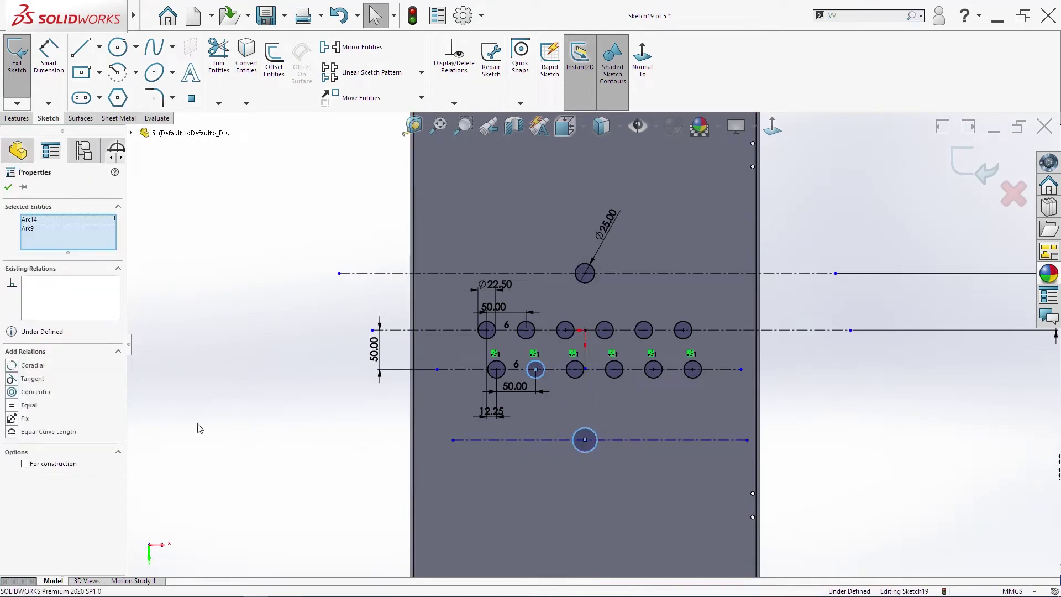
pyautogui.click(33, 407)
pyautogui.press('Escape')
# Dimension the distance between the second row's centerline and the lowest centerline as 50 mm
pyautogui.press('s')
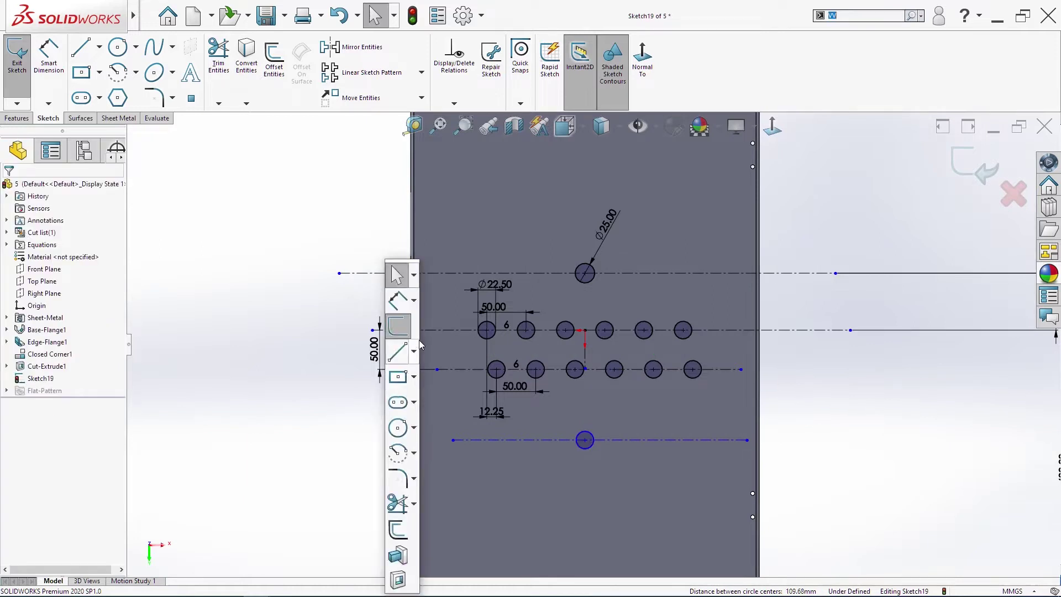
pyautogui.click(396, 300)
pyautogui.click(466, 440)
pyautogui.click(462, 369)
pyautogui.click(337, 412)
pyautogui.click(338, 413)
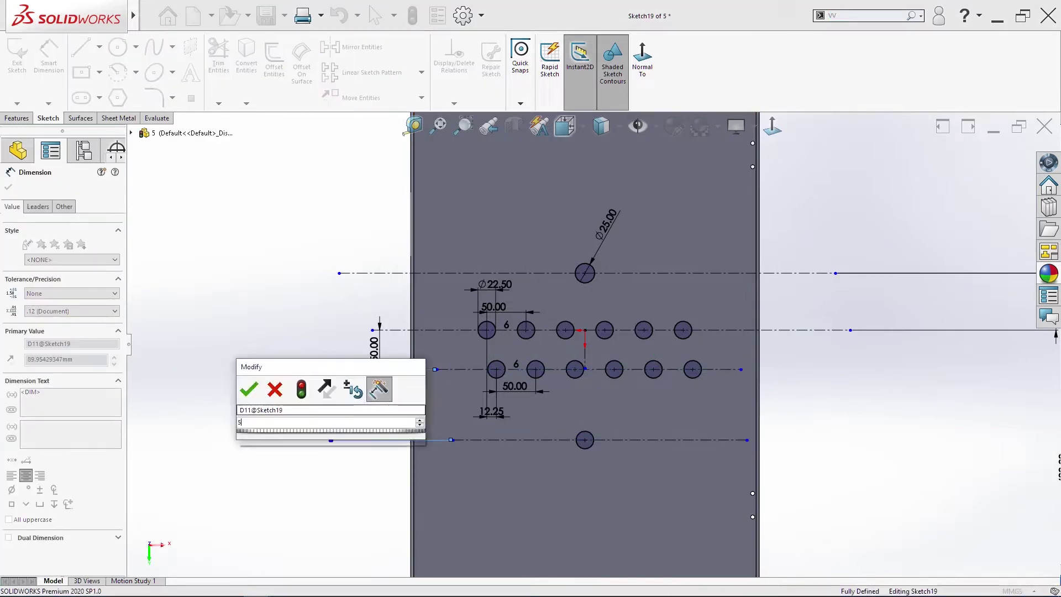
pyautogui.write('50')
pyautogui.press('Return')
pyautogui.press('Escape')
# Linear-pattern the centered circle to both sides along its centerline, with 2 instances at 50 mm spacing in each direction, the second direction at 180°
pyautogui.scroll(-2, 607, 387)
pyautogui.press('s')
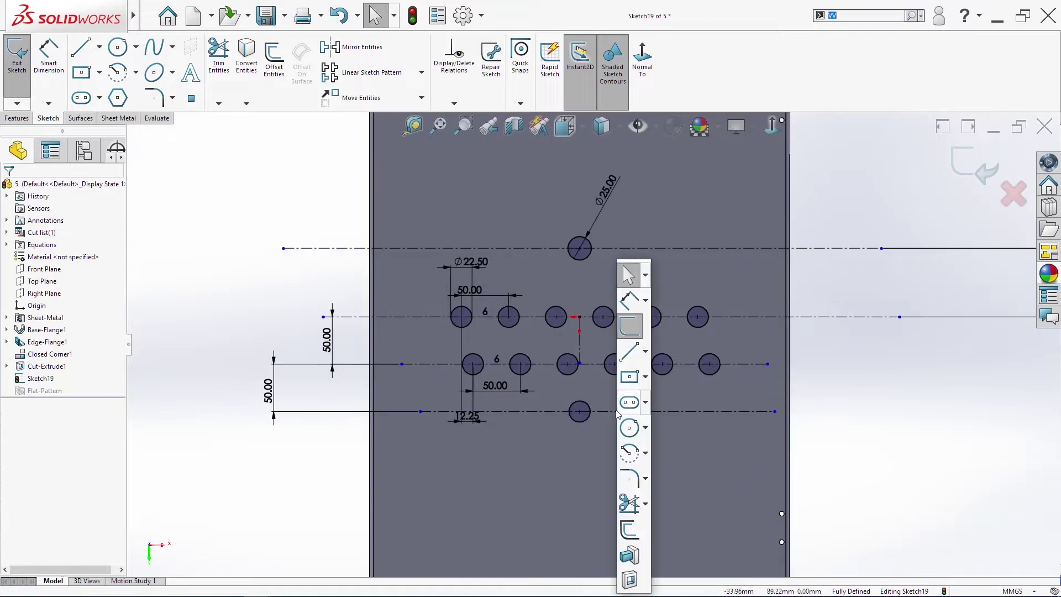
pyautogui.click(588, 419)
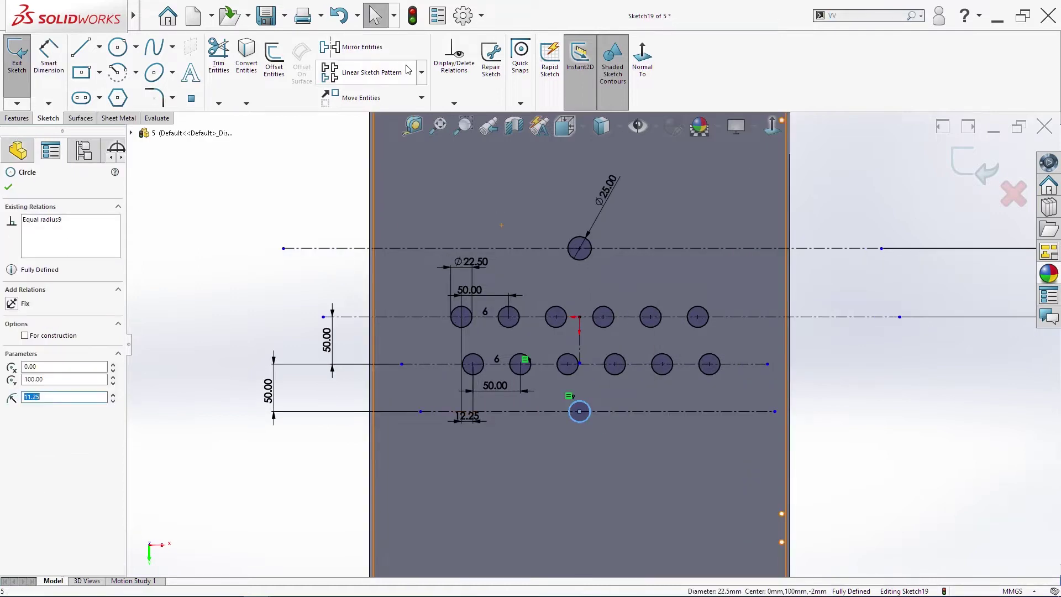
pyautogui.click(393, 68)
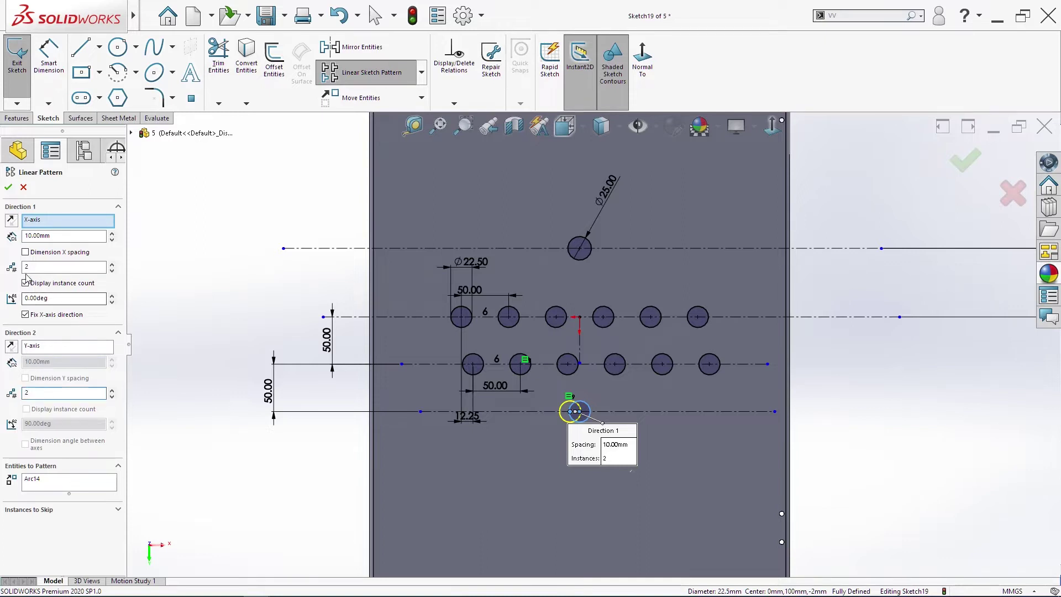
pyautogui.click(66, 235)
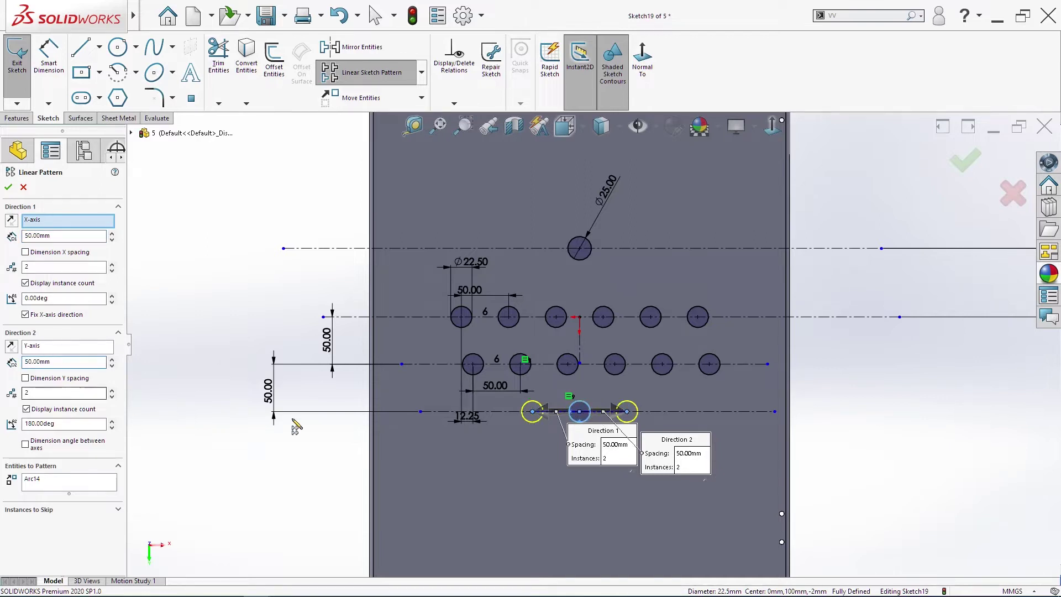
pyautogui.click(7, 190)
pyautogui.click(277, 424)
# Dimension the center distances from the middle circle to the right and left circles of the bottom row as 50 mm each
pyautogui.press('s')
pyautogui.click(675, 301)
pyautogui.click(620, 419)
pyautogui.click(588, 418)
pyautogui.click(595, 427)
pyautogui.click(513, 412)
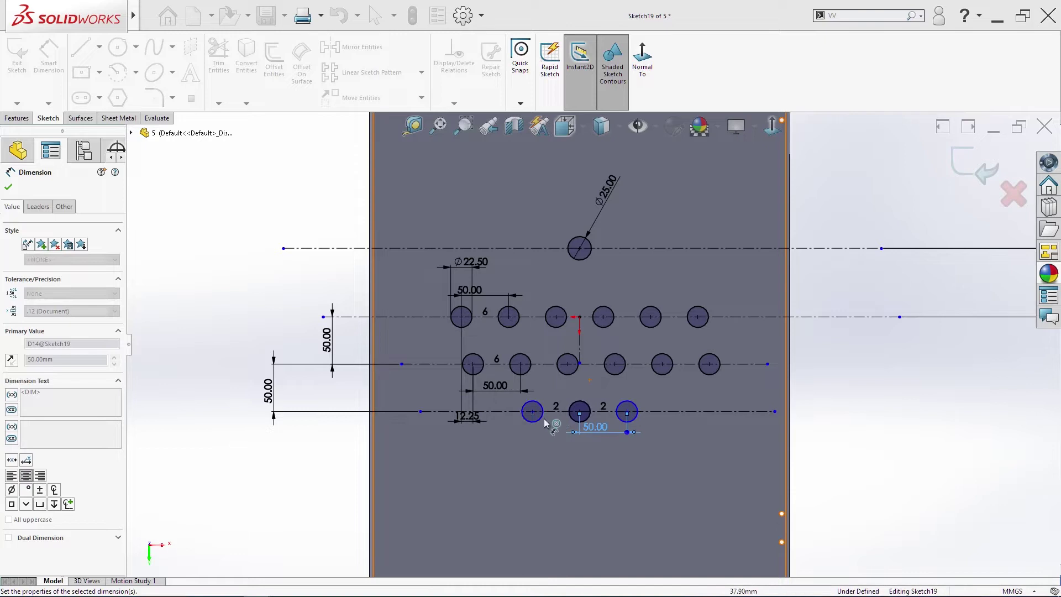
pyautogui.click(532, 412)
pyautogui.click(579, 412)
pyautogui.click(539, 441)
pyautogui.press('Return')
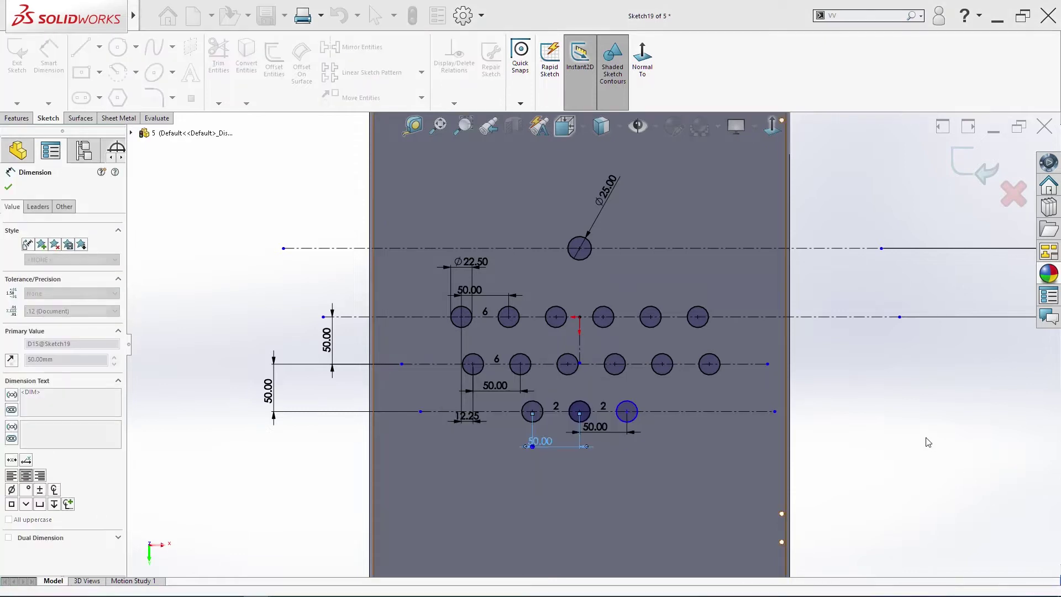
pyautogui.press('Escape')
# Make the center of the bottom row's right circle coincident with the lowest centerline
pyautogui.click(627, 412)
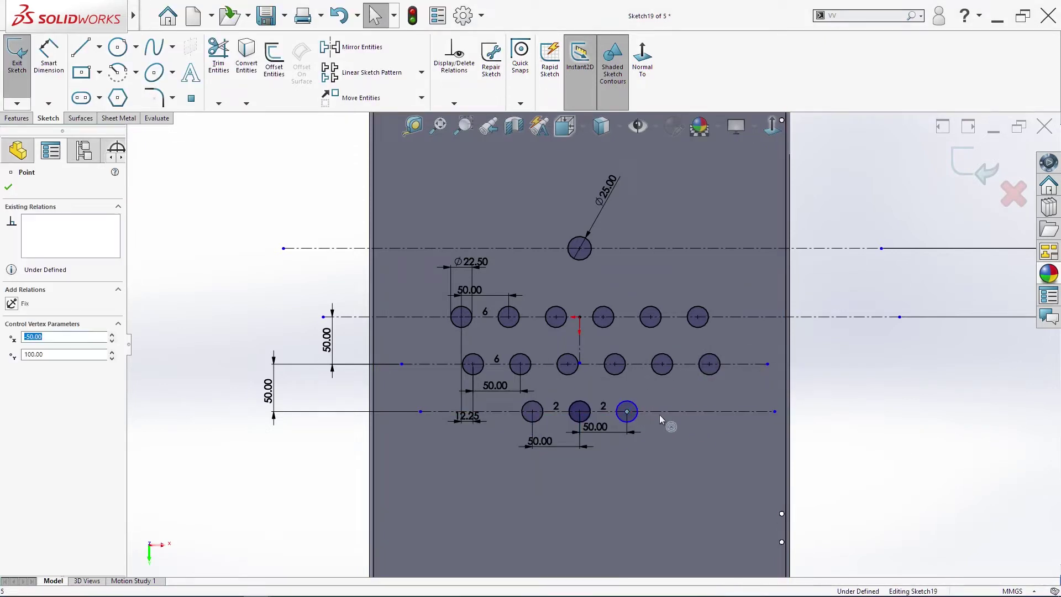
pyautogui.keyDown('ctrl'); pyautogui.click(655, 411); pyautogui.keyUp('ctrl')
pyautogui.click(25, 380)
pyautogui.click(188, 428)
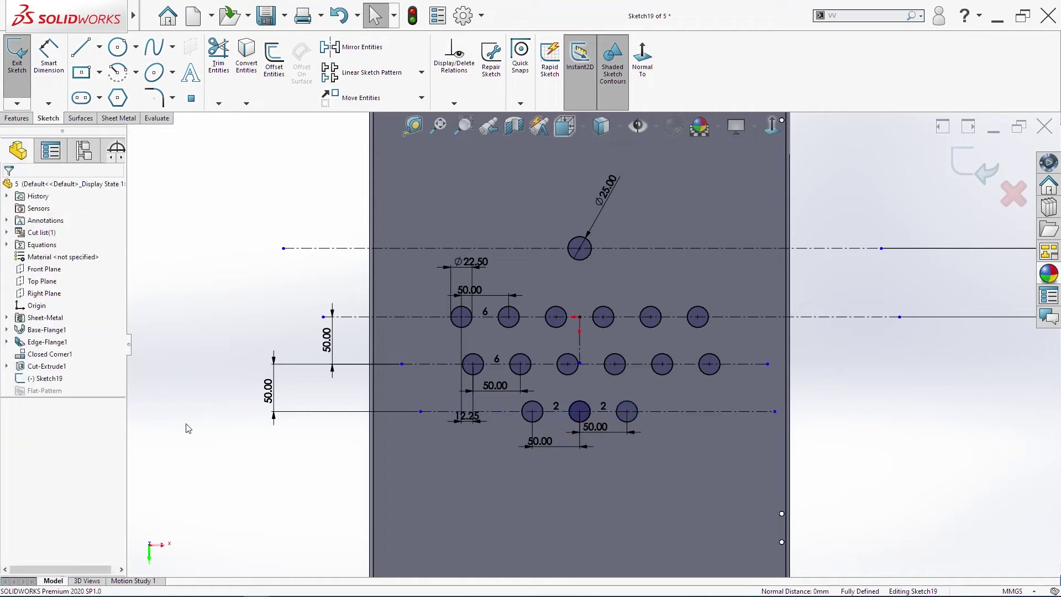
# Linear-pattern the bottom row's three circles and their centerline downward with 1 instance along X and 2 instances at 50 mm along Y
pyautogui.moveTo(686, 450); pyautogui.dragTo(502, 393)
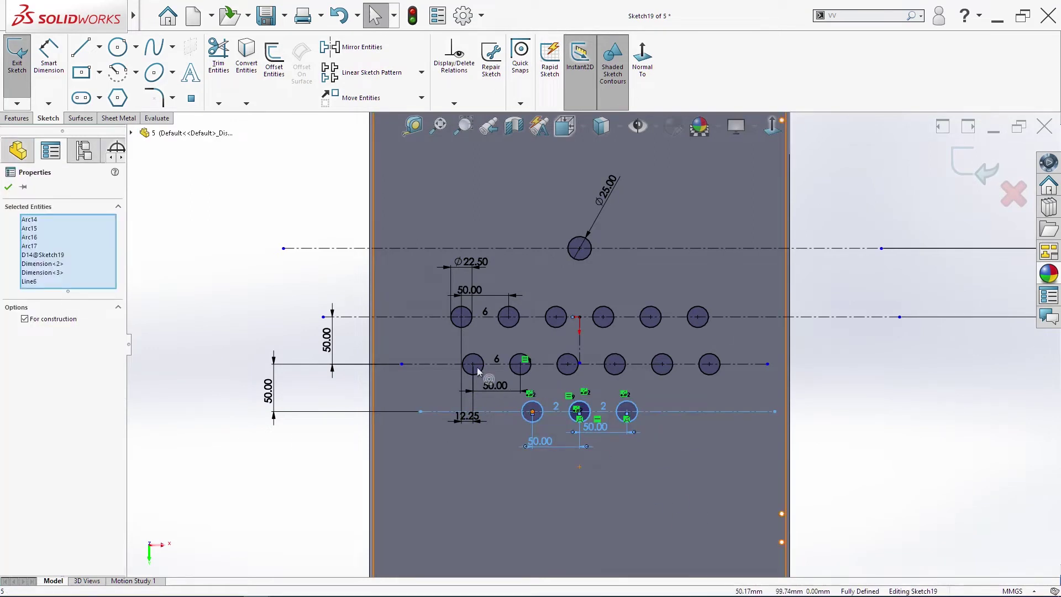
pyautogui.click(364, 72)
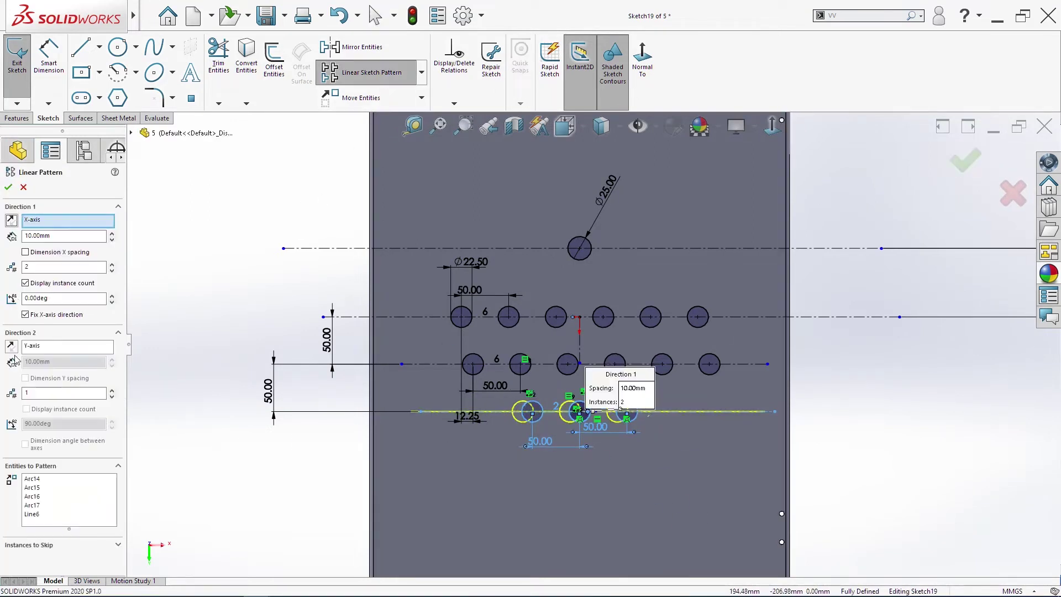
pyautogui.doubleClick(51, 265)
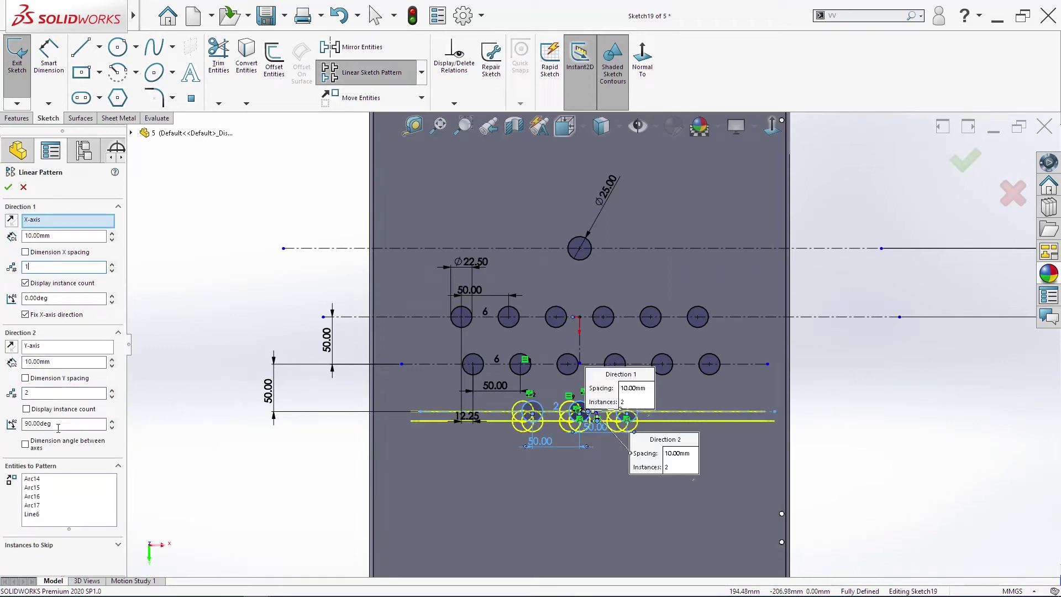
pyautogui.doubleClick(51, 362)
pyautogui.write('50')
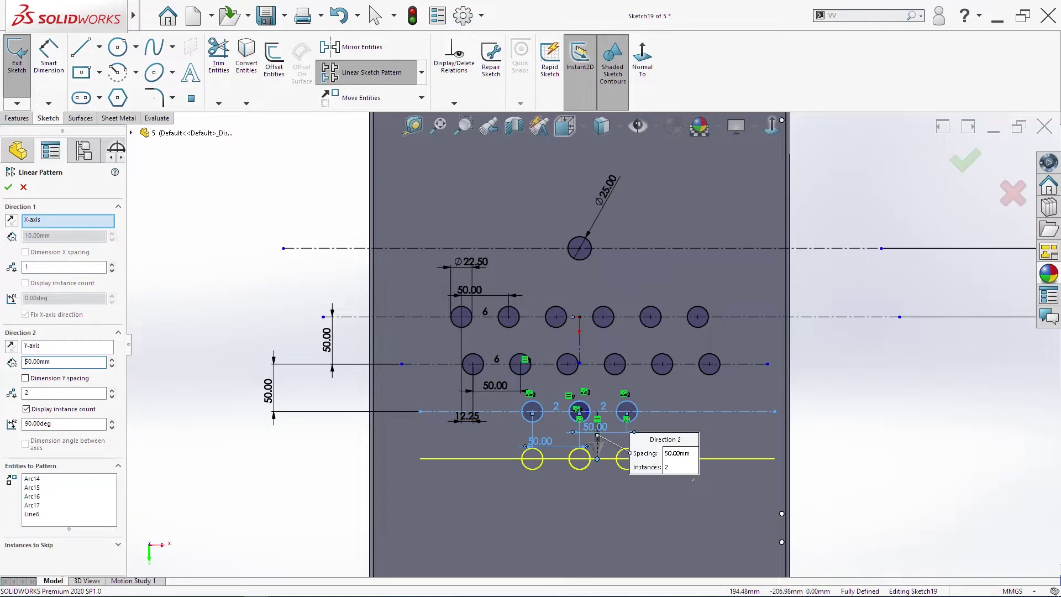
pyautogui.click(8, 187)
# Dimension the vertical distance between the left circles of the two bottom rows as 50 mm
pyautogui.press('s')
pyautogui.click(462, 301)
pyautogui.click(532, 459)
pyautogui.click(532, 411)
pyautogui.click(471, 442)
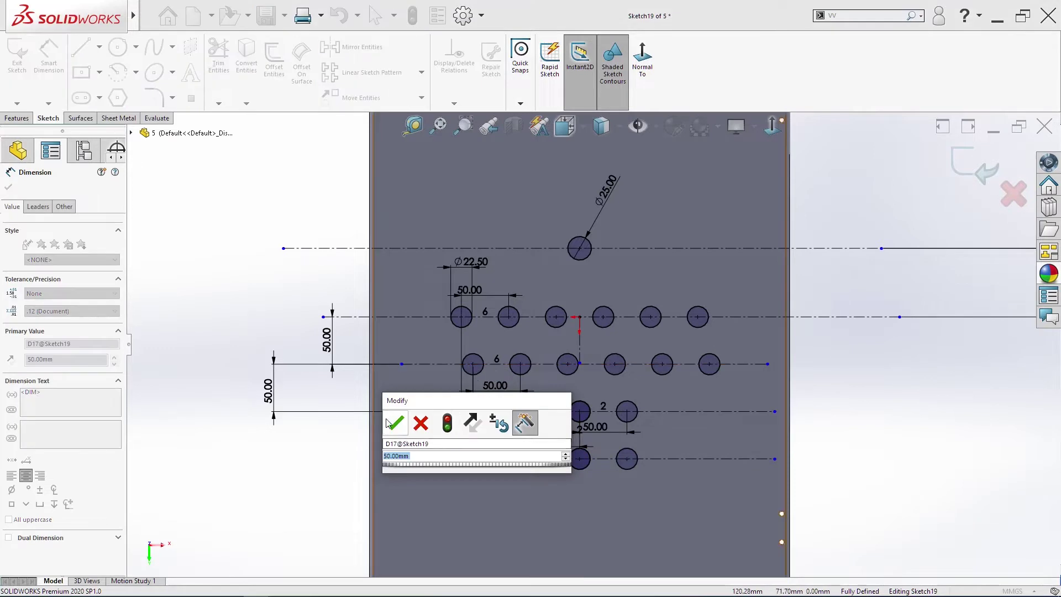
pyautogui.press('Return')
pyautogui.press('f')
pyautogui.press('Escape')
# Set up a Through All extruded cut from the sketch, selecting the 25 mm circle and the upper row's six circles as contours
pyautogui.press('s')
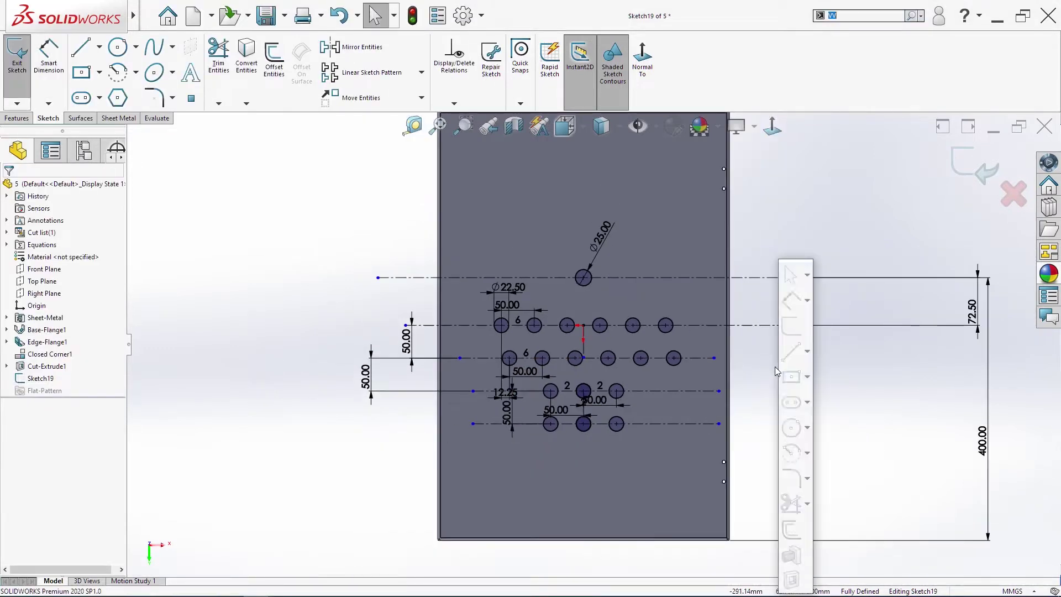
pyautogui.click(800, 580)
pyautogui.click(83, 254)
pyautogui.click(85, 266)
pyautogui.click(64, 255)
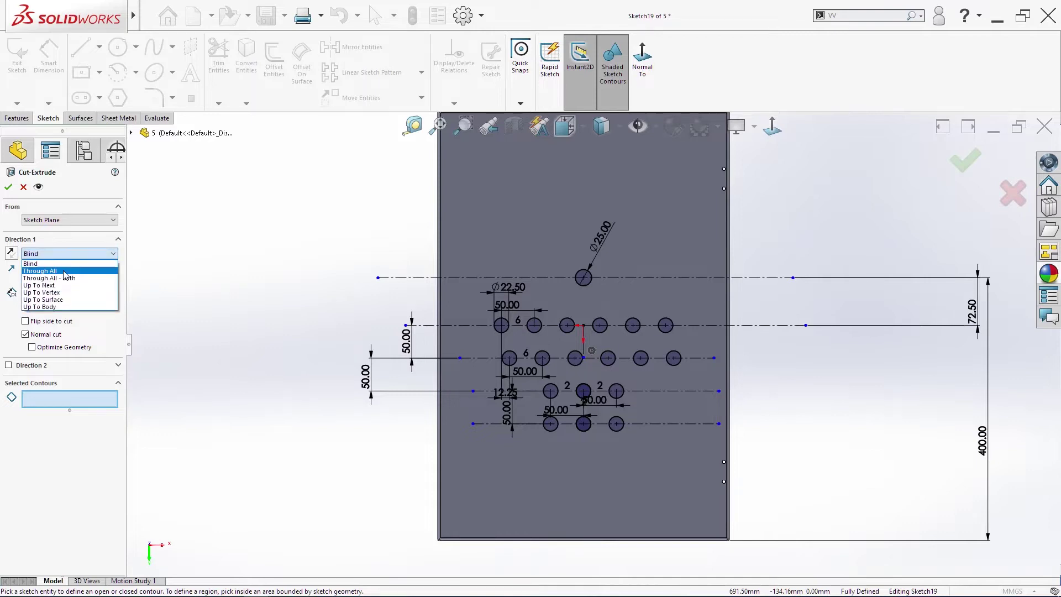
pyautogui.click(62, 270)
pyautogui.scroll(-4, 613, 271)
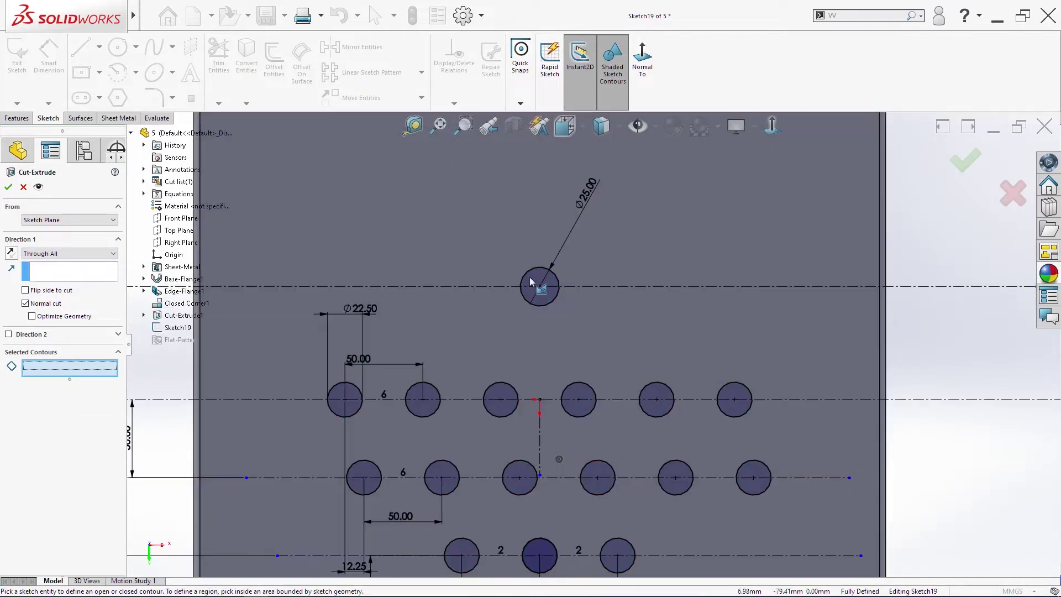
pyautogui.click(541, 287)
pyautogui.click(344, 399)
pyautogui.click(423, 399)
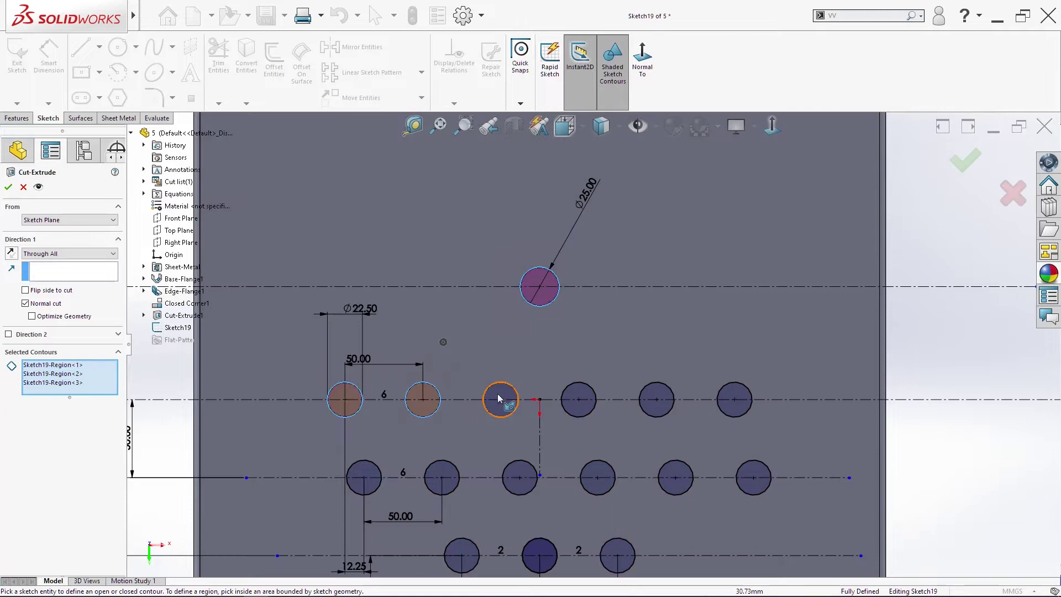
pyautogui.click(500, 399)
pyautogui.click(578, 399)
pyautogui.click(656, 399)
pyautogui.click(734, 399)
# Add the second row's six circles and both three-circle rows to the cut contours and complete the cut
pyautogui.click(675, 476)
pyautogui.click(750, 475)
pyautogui.click(597, 477)
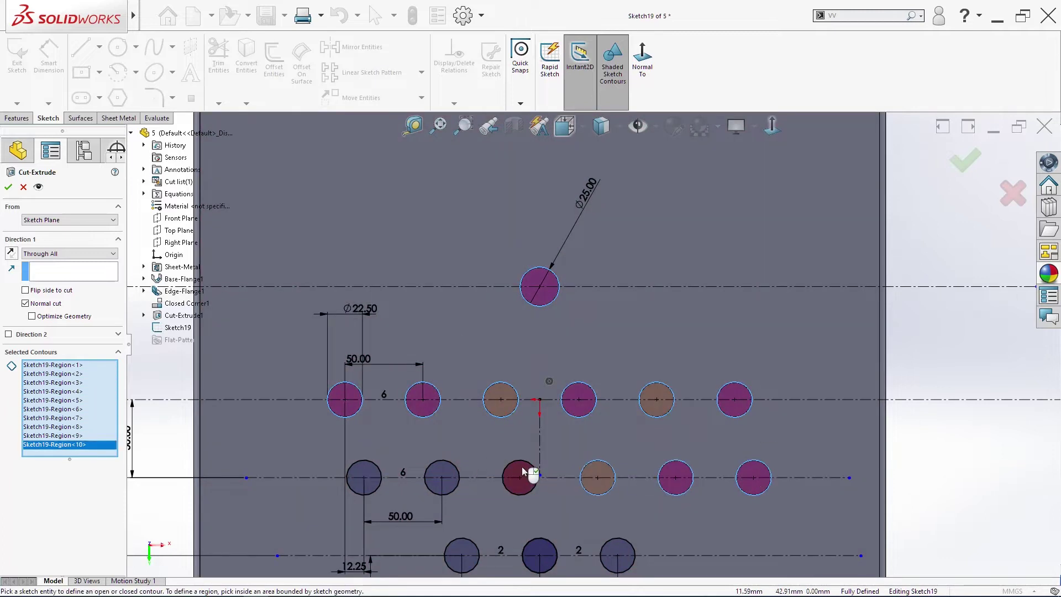
pyautogui.click(519, 477)
pyautogui.click(441, 477)
pyautogui.click(365, 476)
pyautogui.scroll(1, 525, 544)
pyautogui.click(633, 423)
pyautogui.click(567, 423)
pyautogui.click(503, 489)
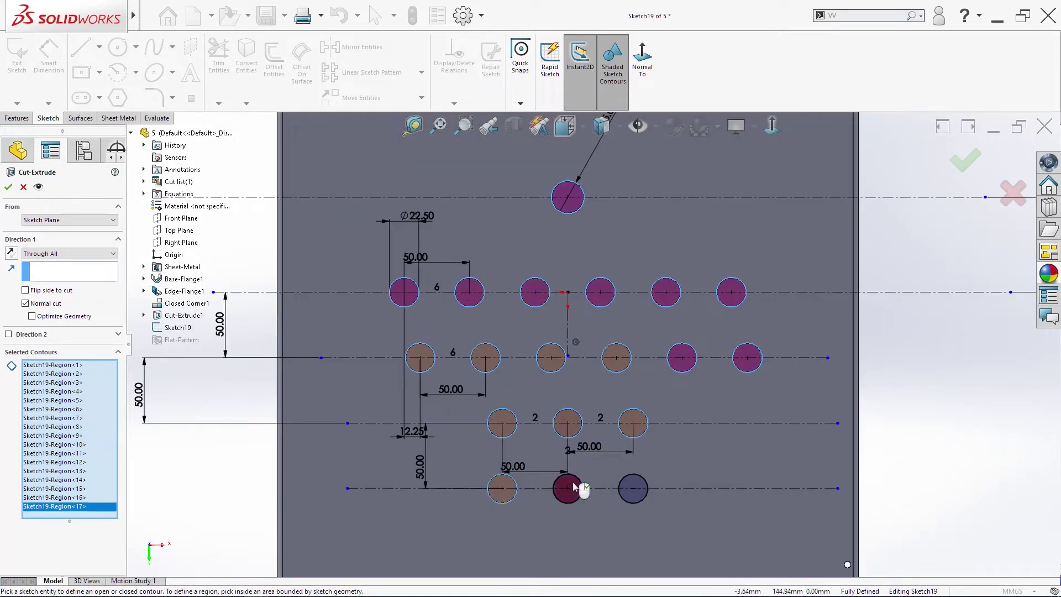
pyautogui.click(568, 488)
pyautogui.click(632, 489)
pyautogui.click(8, 185)
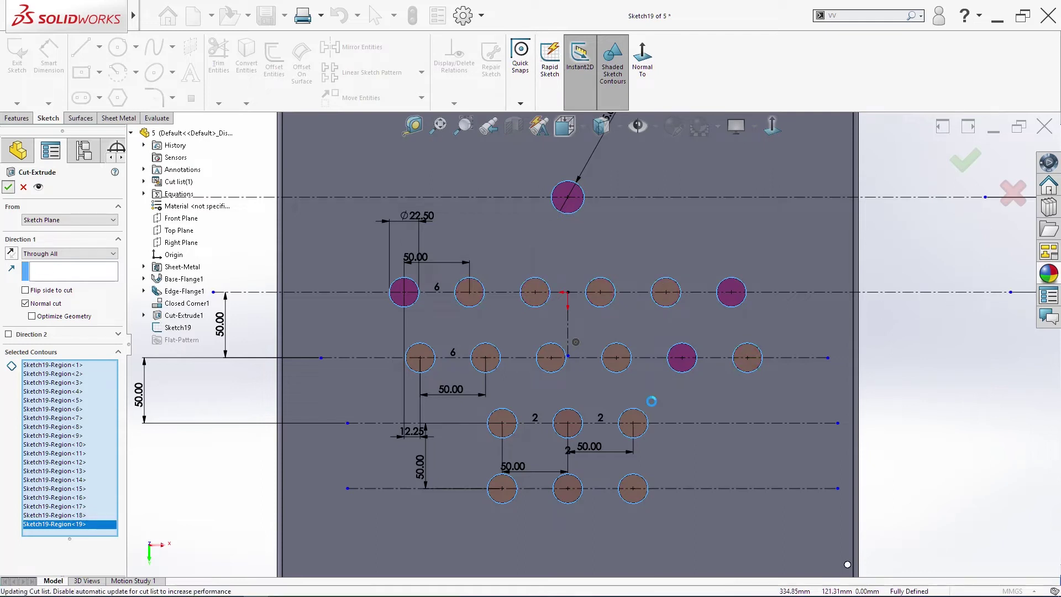
# Orient the view normal to the panel's large perforated face and save the part
pyautogui.press('f')
pyautogui.moveTo(827, 326); pyautogui.dragTo(794, 355, button='middle')
pyautogui.scroll(4, 800, 342)
pyautogui.scroll(3, 690, 342)
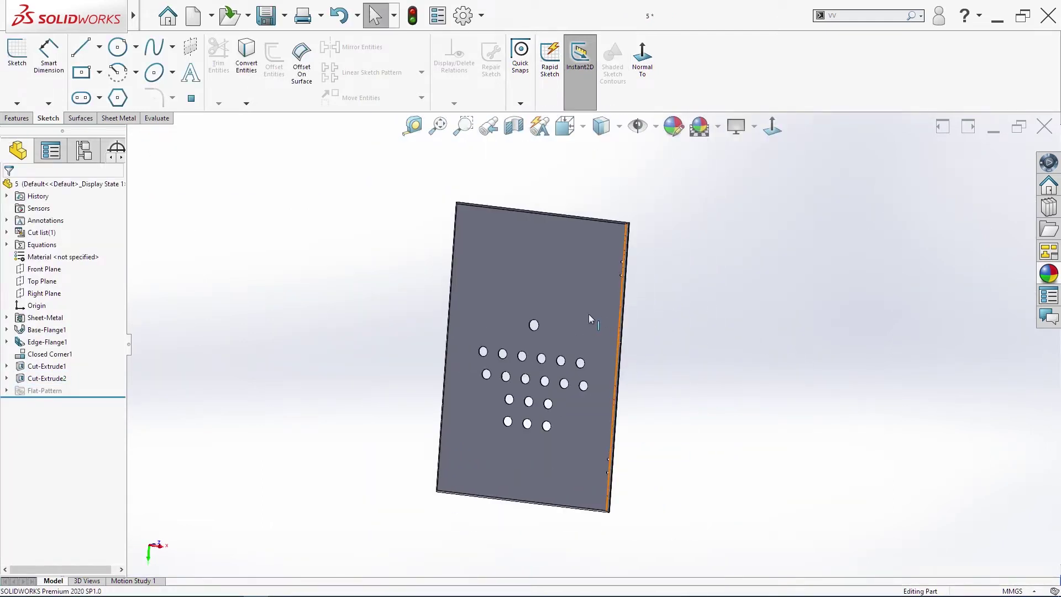
pyautogui.click(598, 378)
pyautogui.press('space')
pyautogui.click(544, 331)
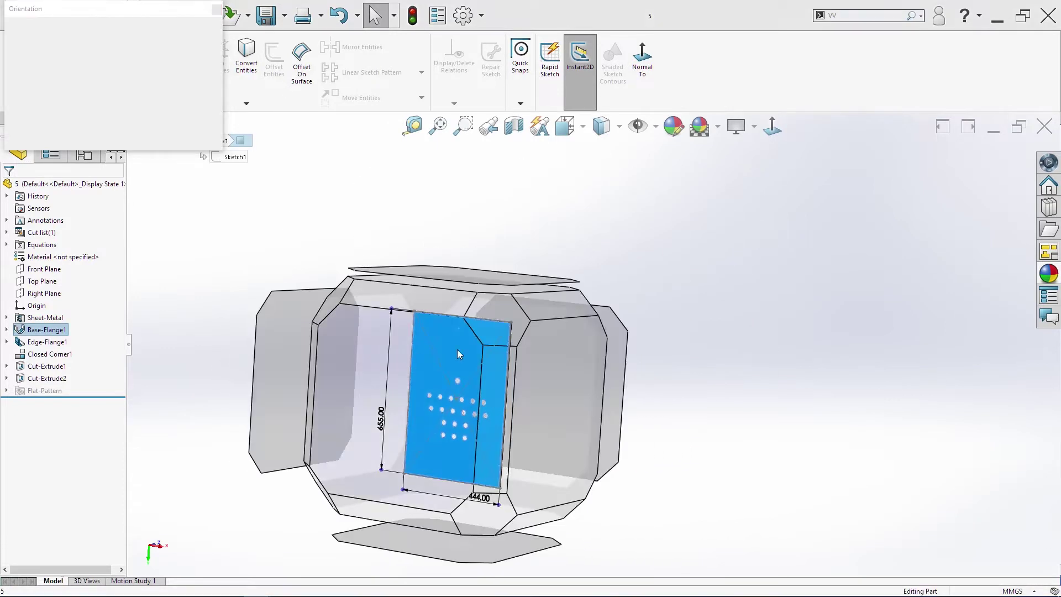
pyautogui.hotkey('ctrl', 's')
# Start a sketch on the panel's large face and draw a horizontal construction line about 500 mm long across its upper area
pyautogui.click(584, 200)
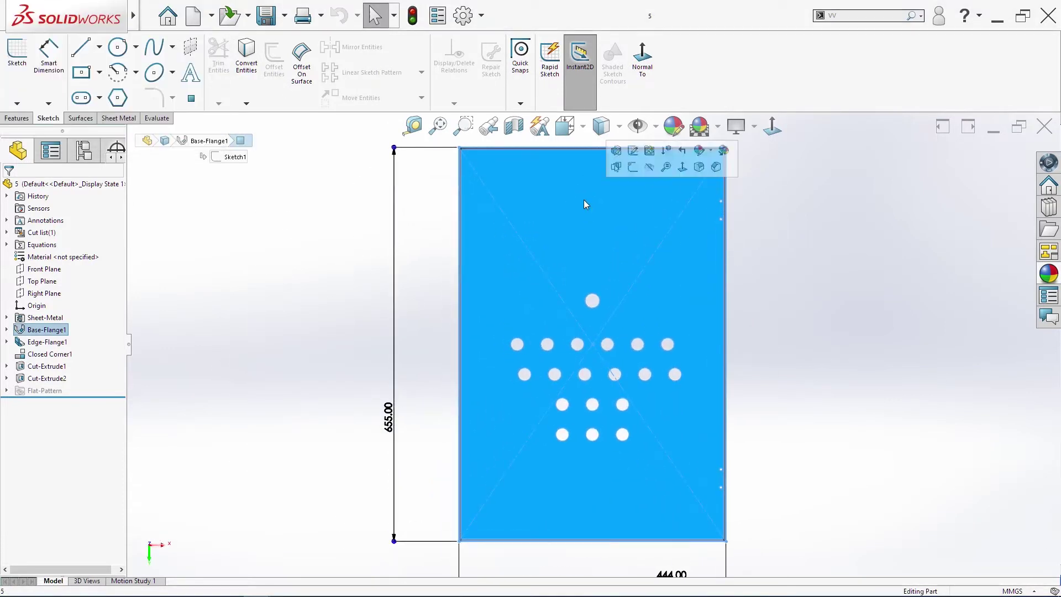
pyautogui.click(19, 72)
pyautogui.click(33, 128)
pyautogui.scroll(6, 598, 226)
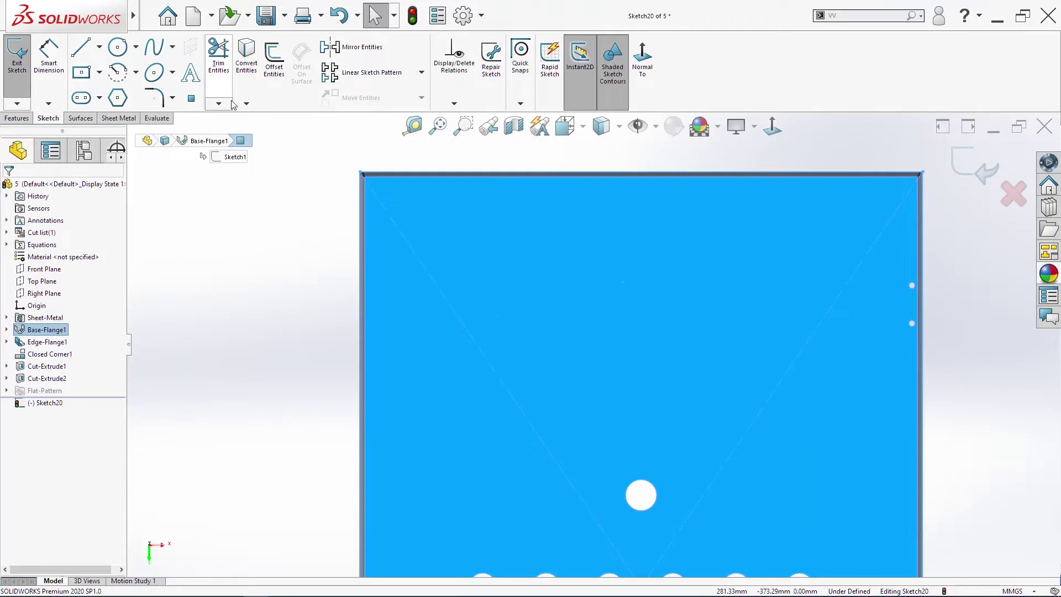
pyautogui.press('s')
pyautogui.click(479, 299)
pyautogui.click(483, 319)
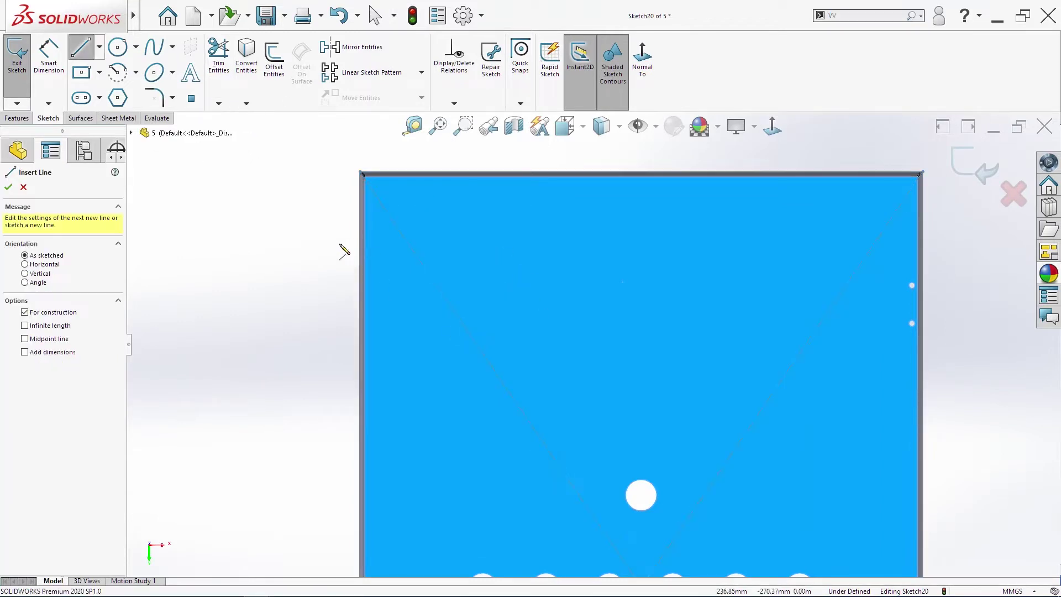
pyautogui.click(334, 243)
pyautogui.click(968, 243)
pyautogui.press('Escape')
# Sketch a circle about 49 mm in diameter centered on the construction line, near the panel's middle
pyautogui.press('s')
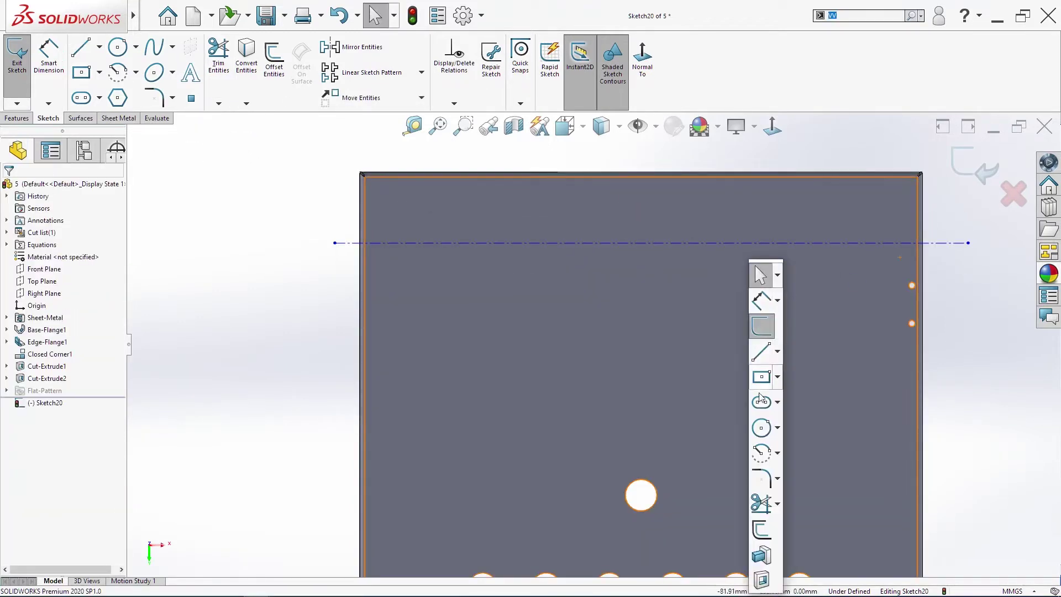
pyautogui.click(763, 403)
pyautogui.moveTo(630, 243); pyautogui.dragTo(647, 265)
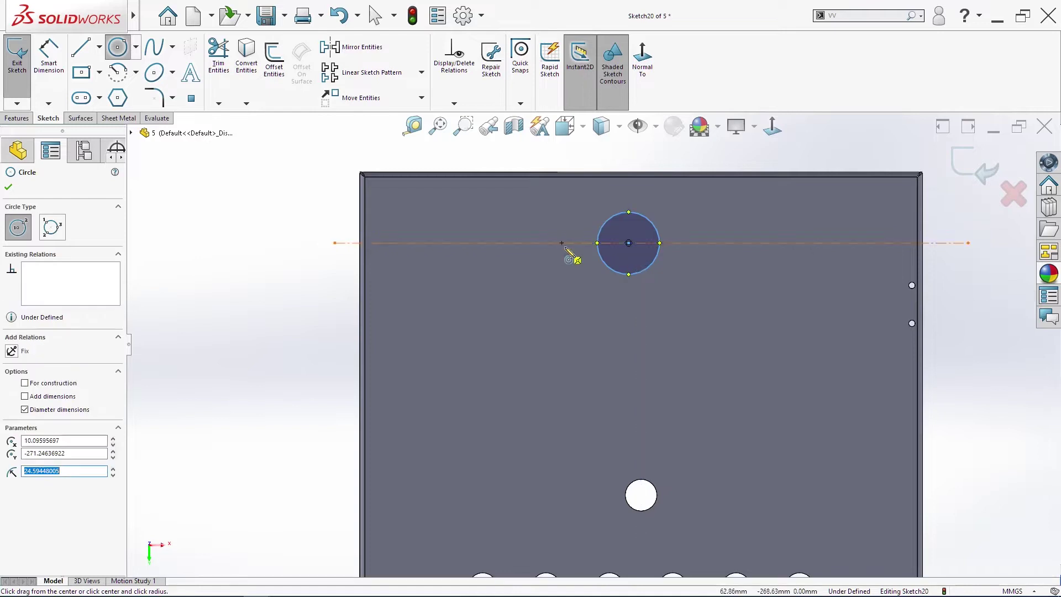
pyautogui.press('Escape')
# Align the circle's center vertically with the origin and make the circle equal to a hole in the upper six-hole row
pyautogui.click(629, 244)
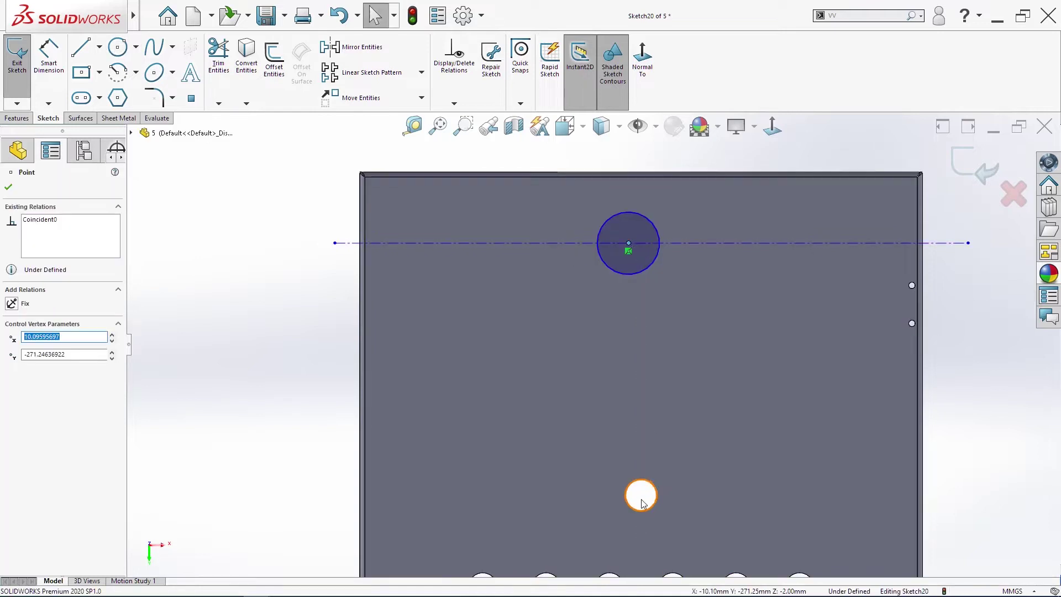
pyautogui.scroll(3, 648, 496)
pyautogui.keyDown('ctrl'); pyautogui.click(574, 391); pyautogui.keyUp('ctrl')
pyautogui.click(31, 379)
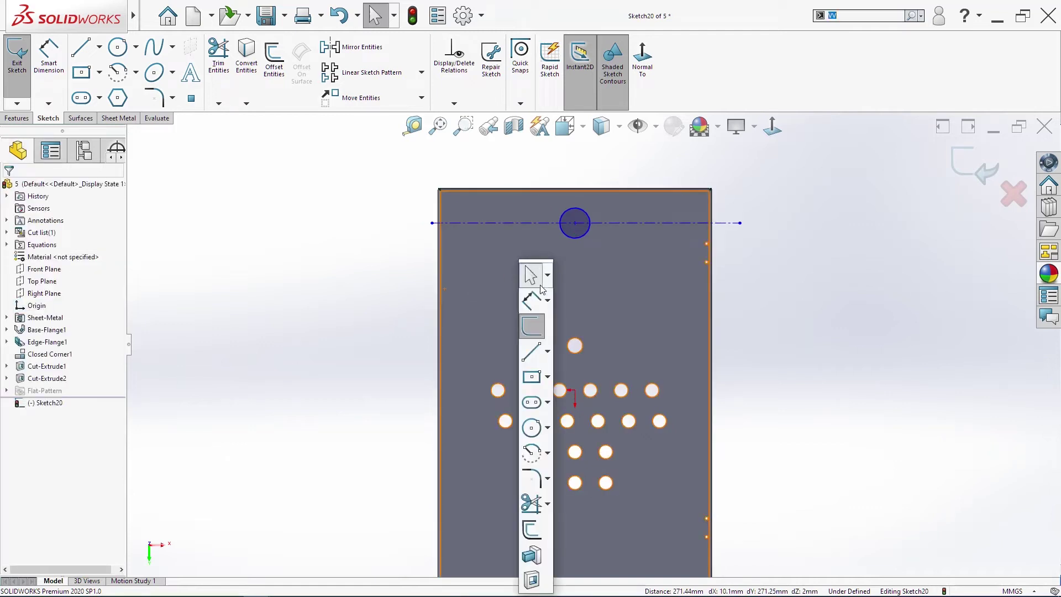
pyautogui.keyDown('ctrl'); pyautogui.click(593, 389); pyautogui.keyUp('ctrl')
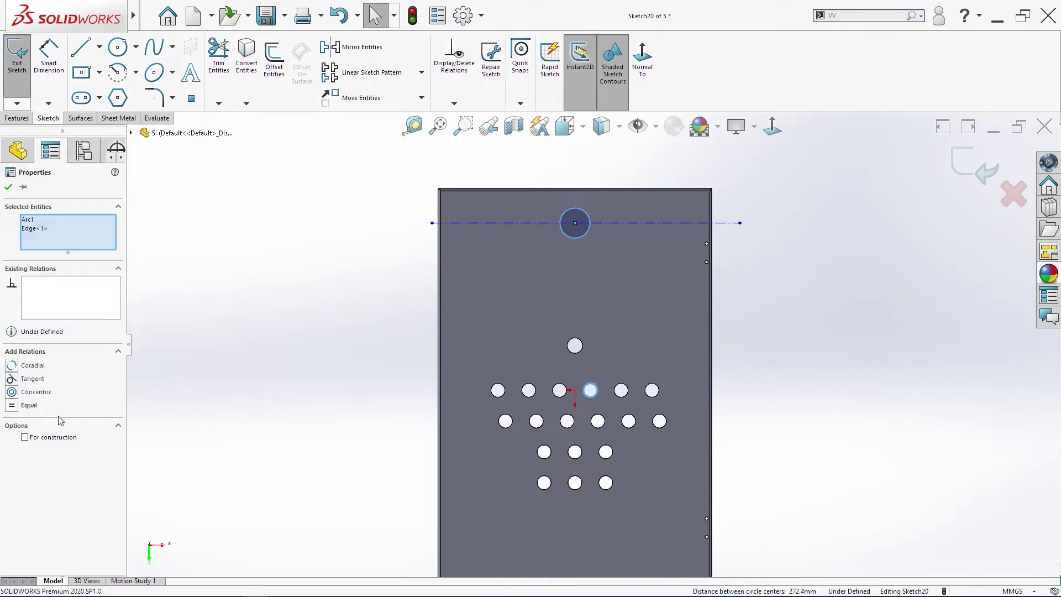
pyautogui.click(211, 366)
# Dimension the distance from the panel's top edge to the construction line as 100 mm
pyautogui.scroll(-3, 579, 190)
pyautogui.press('s')
pyautogui.click(603, 299)
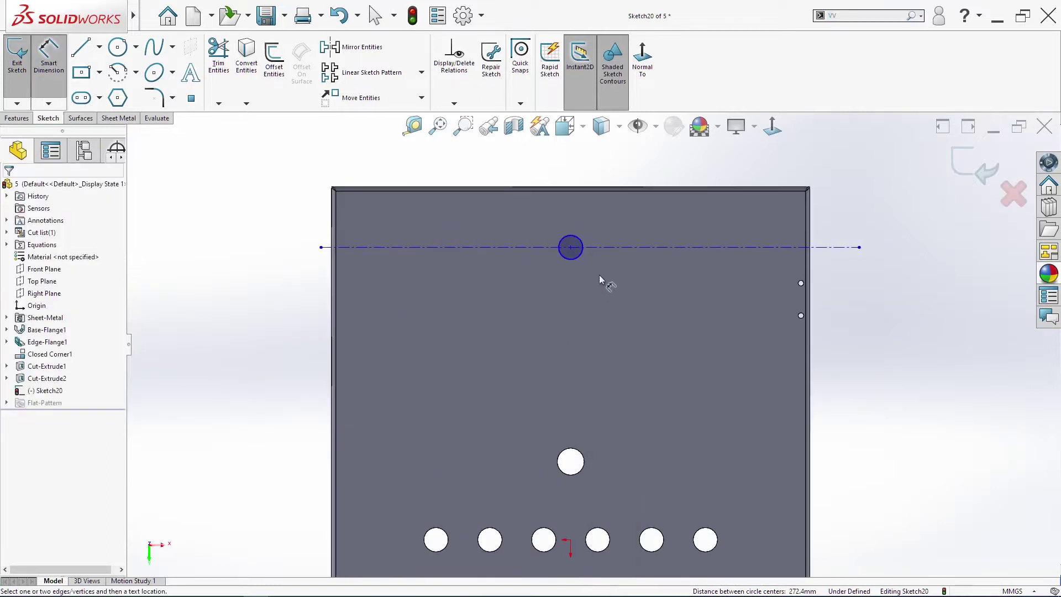
pyautogui.click(589, 249)
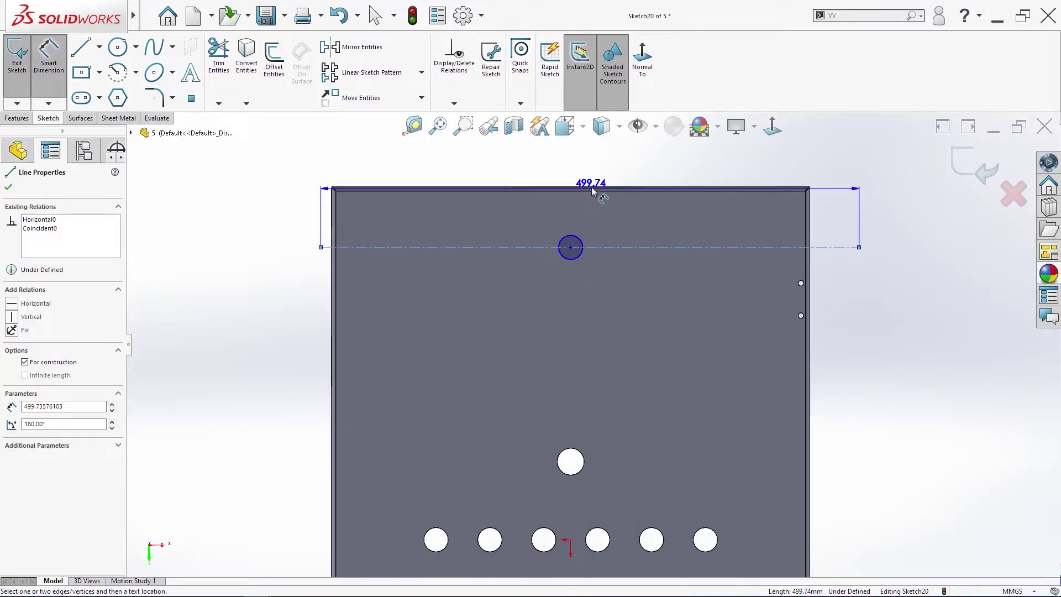
pyautogui.click(593, 189)
pyautogui.click(618, 169)
pyautogui.write('100')
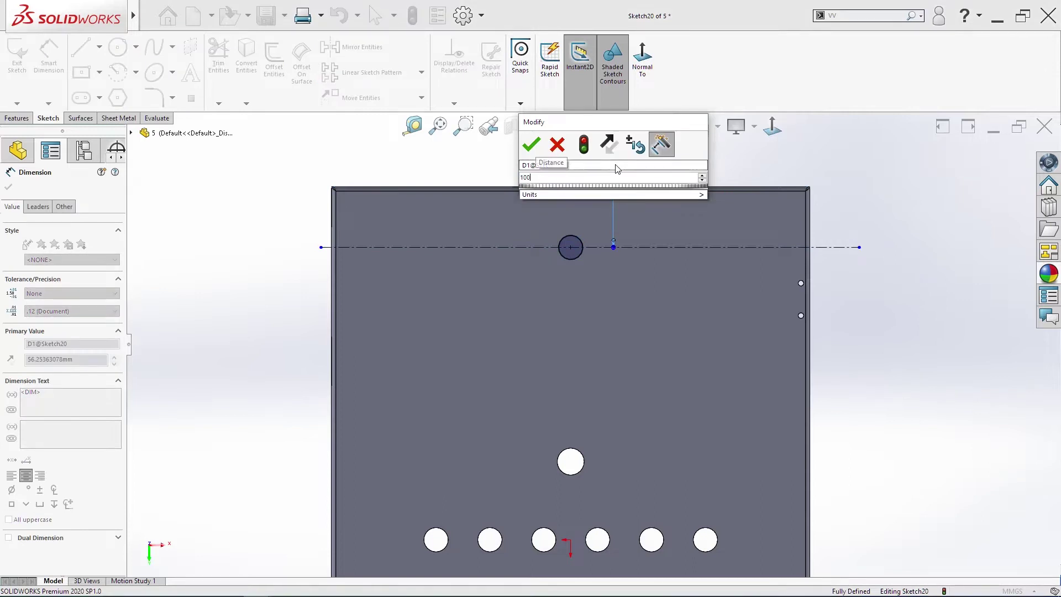
pyautogui.press('Return')
pyautogui.press('Escape')
# Linear-pattern the circle to both sides in two separate patterns, each with 2 instances at 111 mm spacing, the second at 180°
pyautogui.click(381, 73)
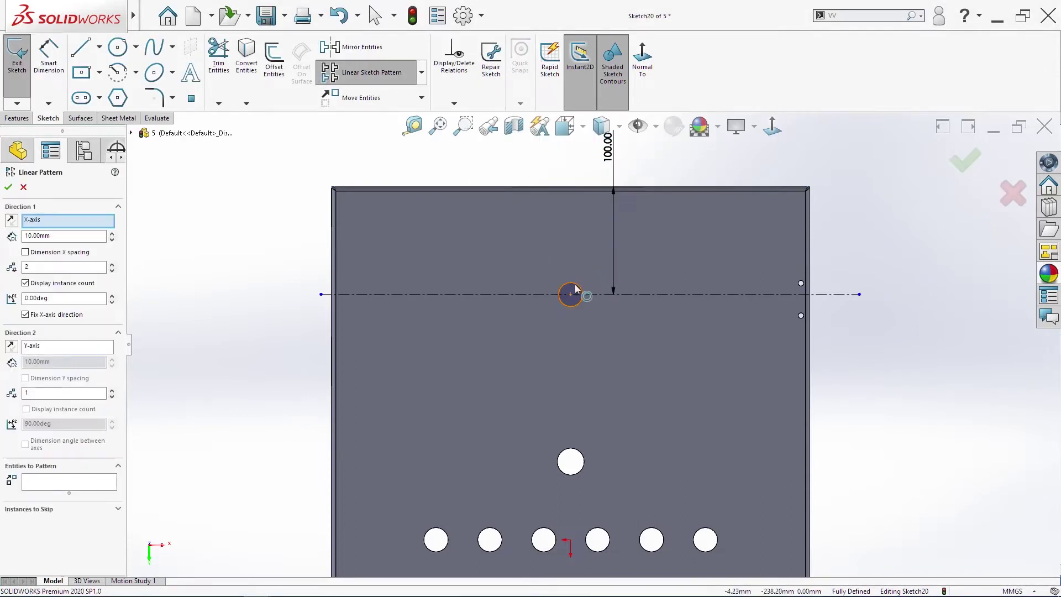
pyautogui.click(575, 289)
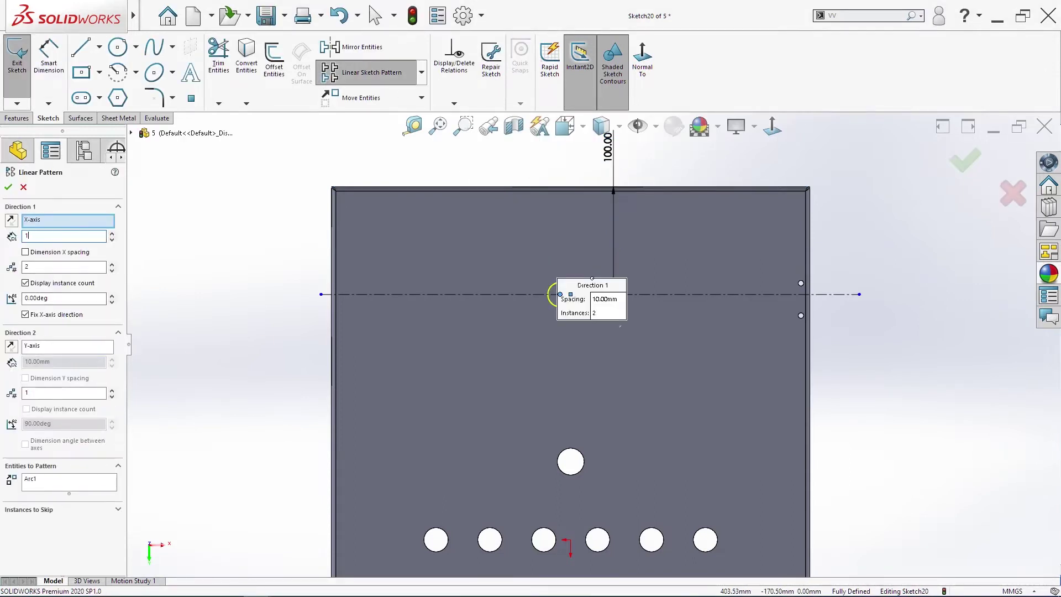
pyautogui.click(8, 188)
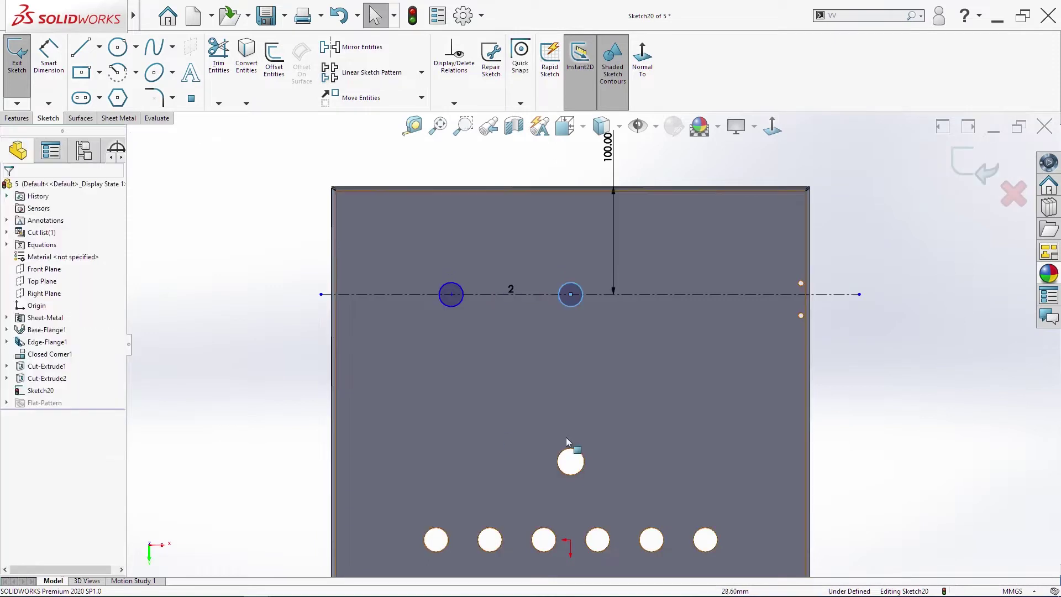
pyautogui.click(570, 293)
pyautogui.click(362, 74)
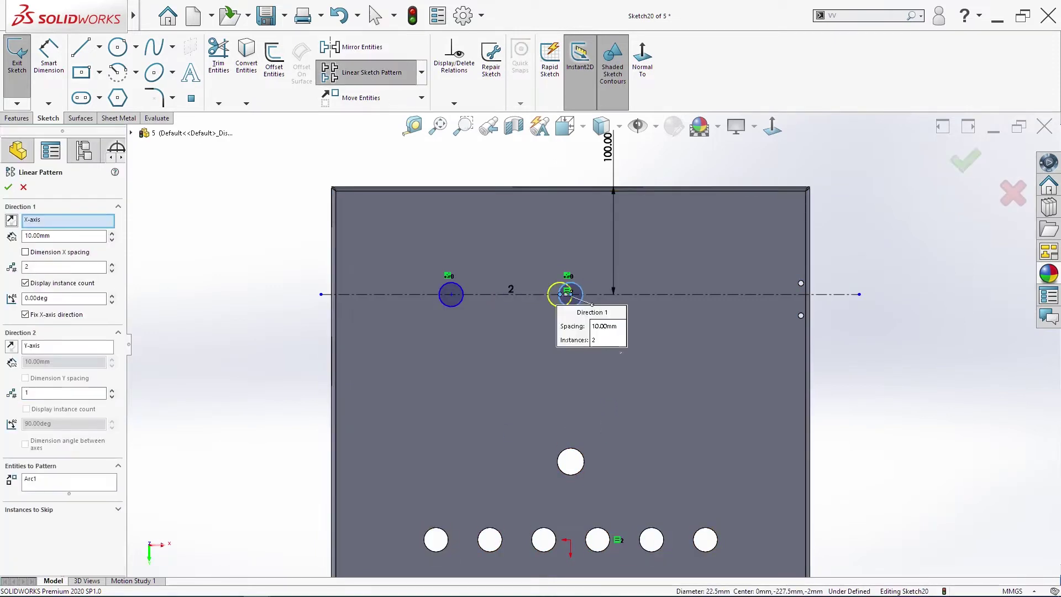
pyautogui.click(11, 220)
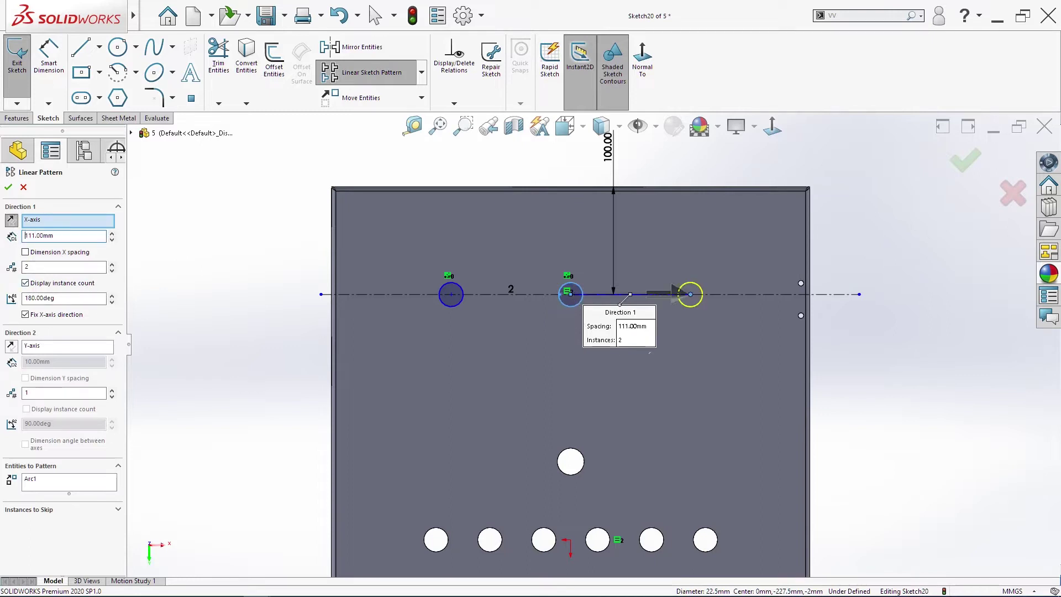
pyautogui.click(8, 188)
pyautogui.click(321, 353)
# Dimension the center distances from the middle circle to the left and right circles as 111 mm each
pyautogui.press('s')
pyautogui.click(354, 302)
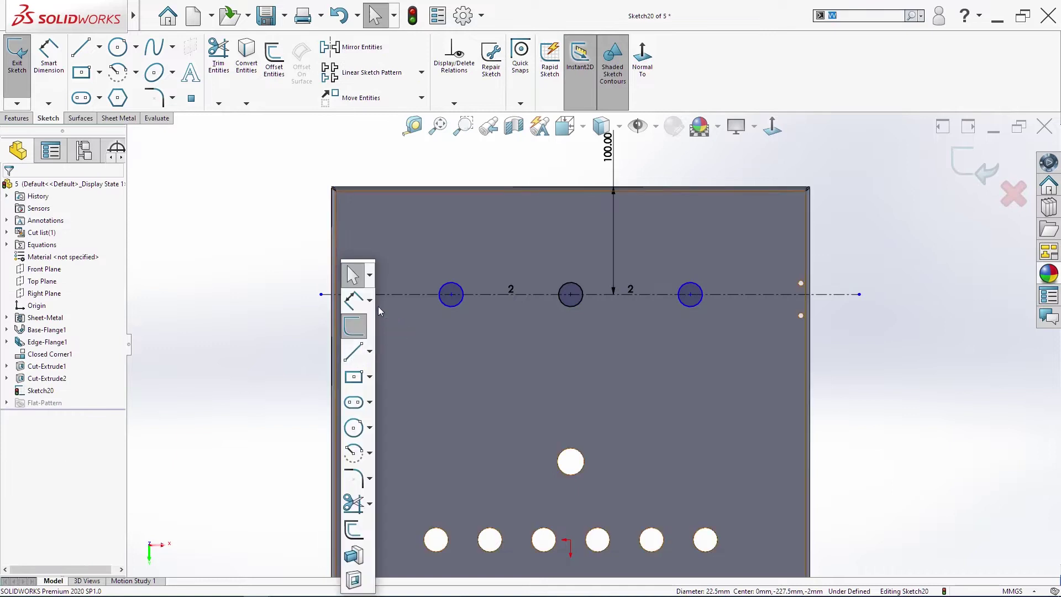
pyautogui.click(451, 295)
pyautogui.click(566, 295)
pyautogui.click(550, 339)
pyautogui.press('Return')
pyautogui.click(692, 295)
pyautogui.click(572, 297)
pyautogui.click(620, 343)
pyautogui.click(9, 187)
# Cut-extrude the three circles Through All
pyautogui.press('s')
pyautogui.click(76, 477)
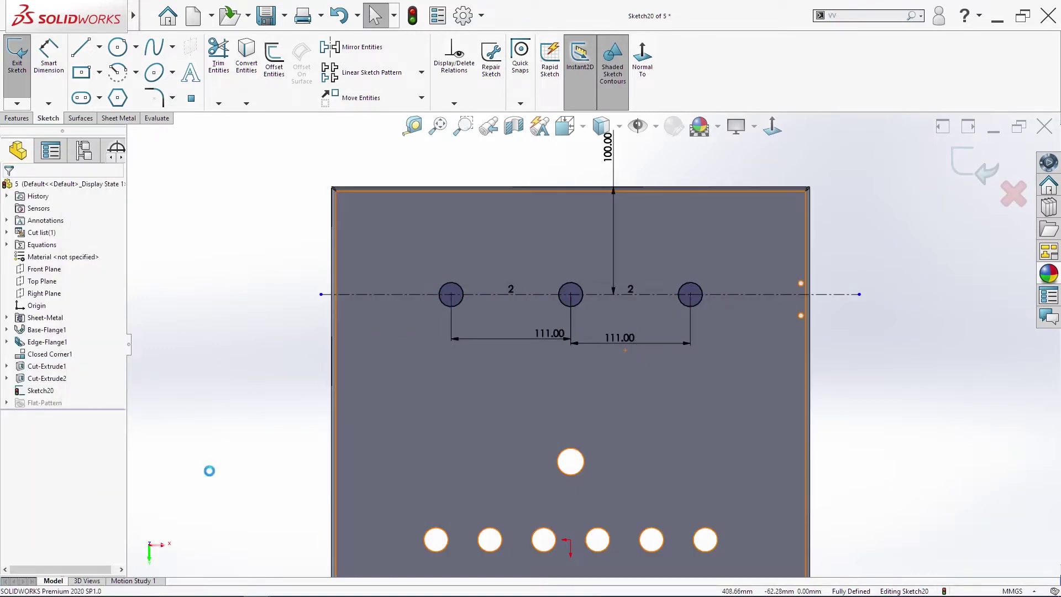
pyautogui.click(65, 258)
pyautogui.click(39, 272)
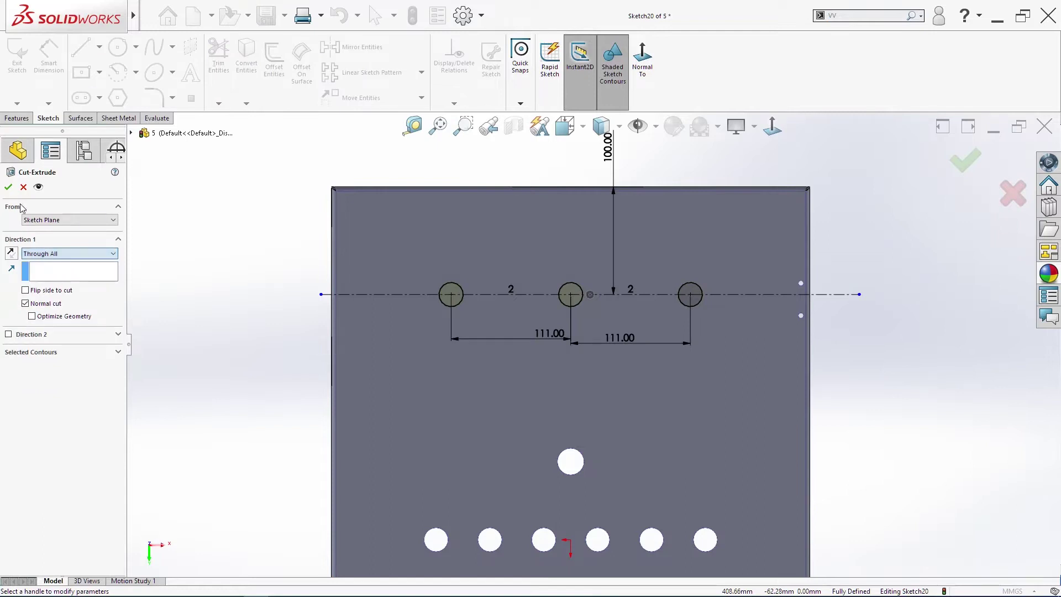
pyautogui.scroll(4, 816, 406)
pyautogui.moveTo(866, 385); pyautogui.dragTo(729, 452, button='middle')
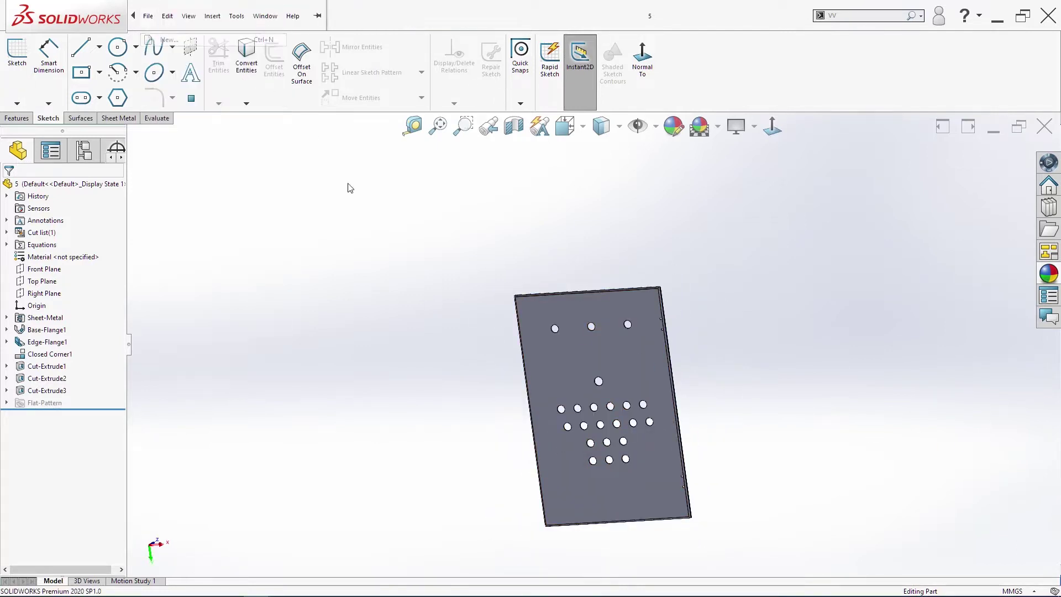
# Create a new part document
pyautogui.hotkey('ctrl', 'n')
pyautogui.press('Return')
pyautogui.press('s')
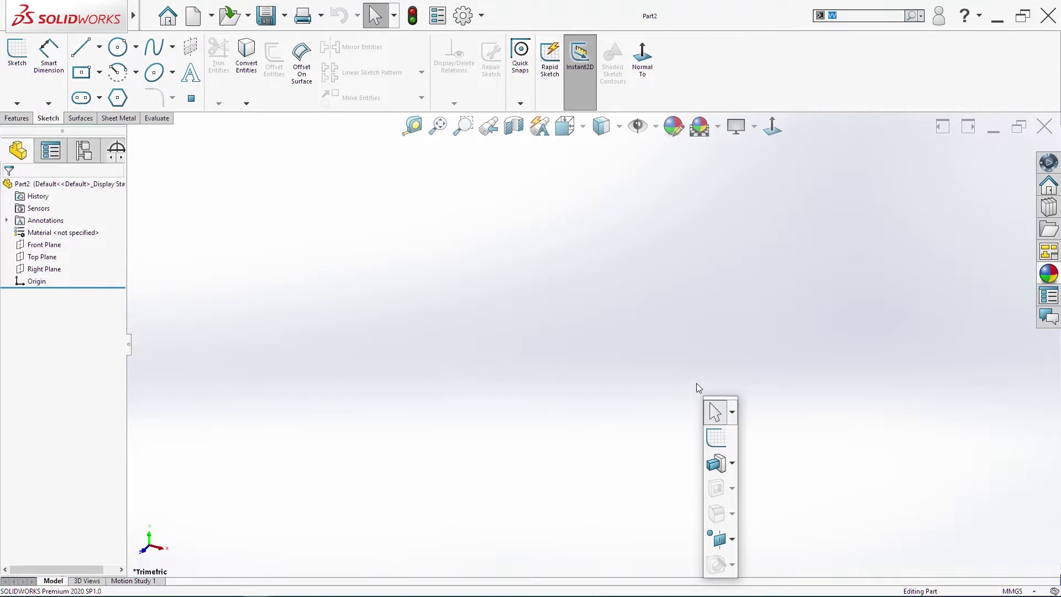
# Start a sketch on the Front Plane and draw a horizontal construction centerline to the right from the origin
pyautogui.click(715, 438)
pyautogui.click(603, 365)
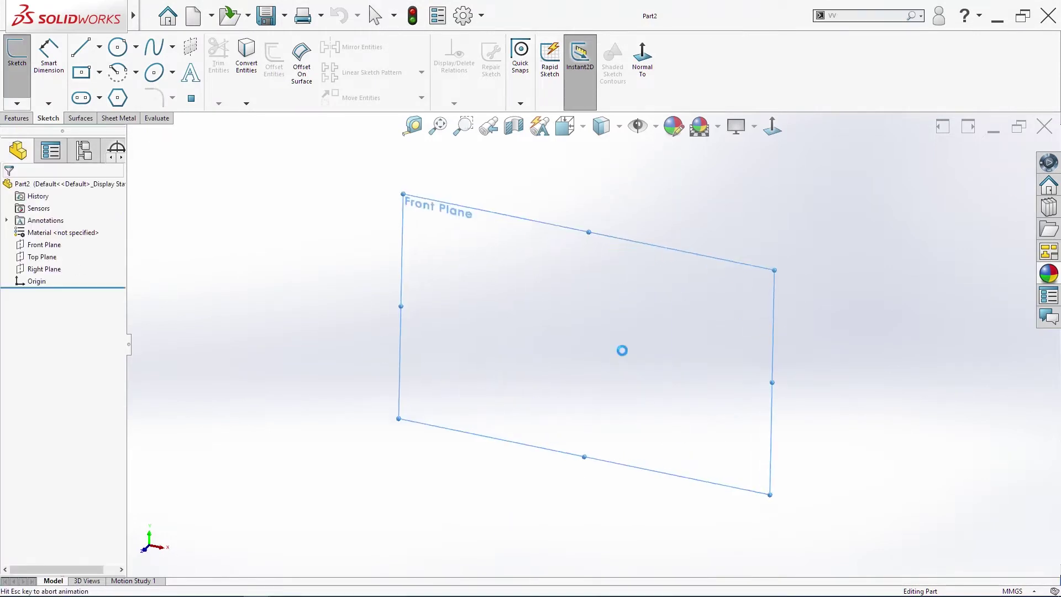
pyautogui.press('s')
pyautogui.click(519, 354)
pyautogui.click(530, 384)
pyautogui.moveTo(593, 344); pyautogui.dragTo(764, 344)
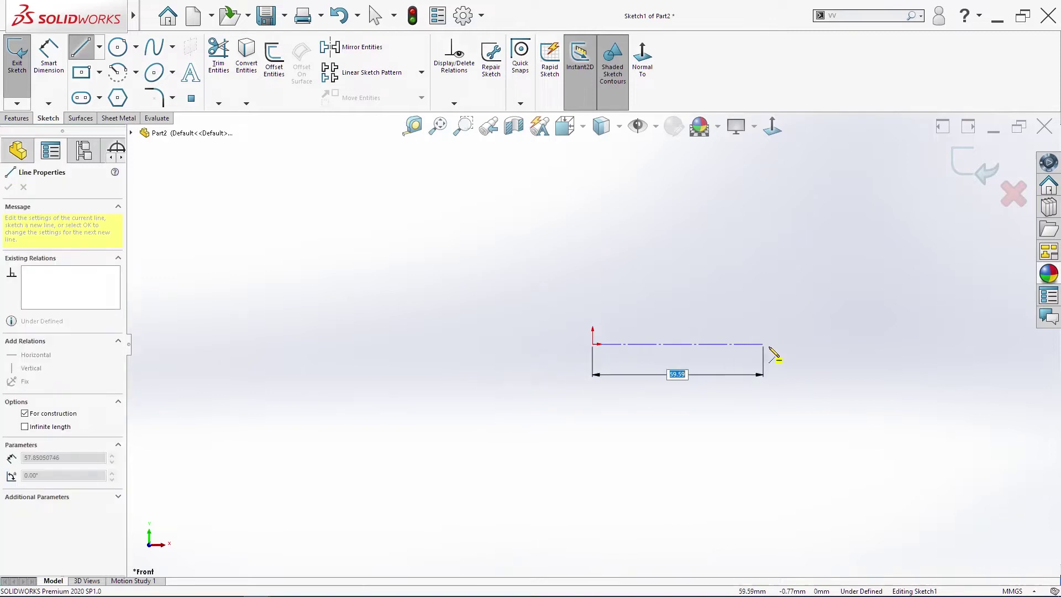
pyautogui.click(785, 347)
pyautogui.press('Escape')
pyautogui.scroll(-1, 641, 341)
pyautogui.press('s')
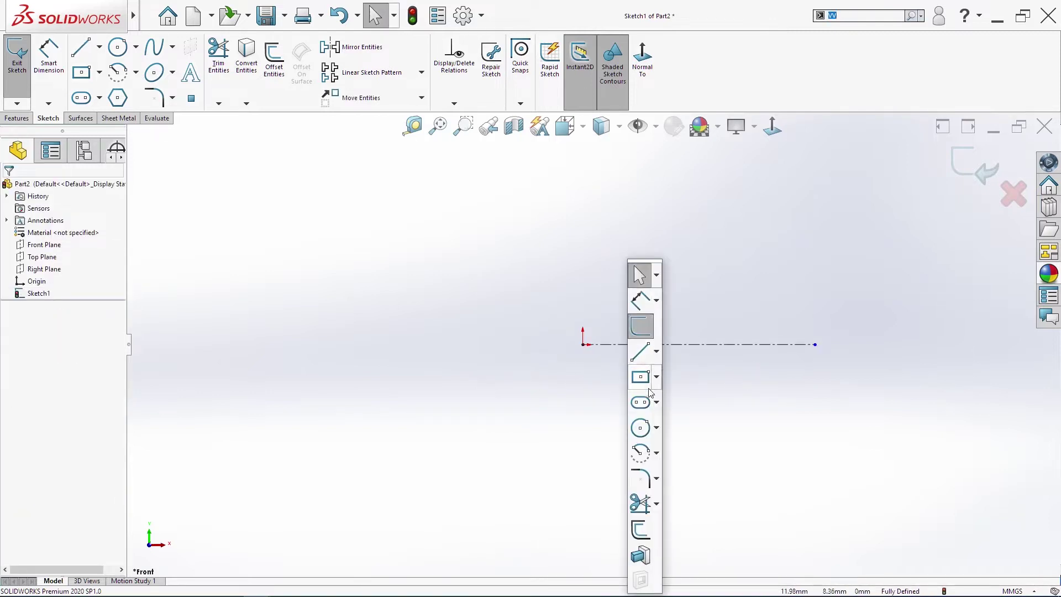
pyautogui.click(641, 450)
pyautogui.press('Escape')
# Sketch a circle centered on the origin and dimension its diameter as 4 mm
pyautogui.press('s')
pyautogui.click(656, 430)
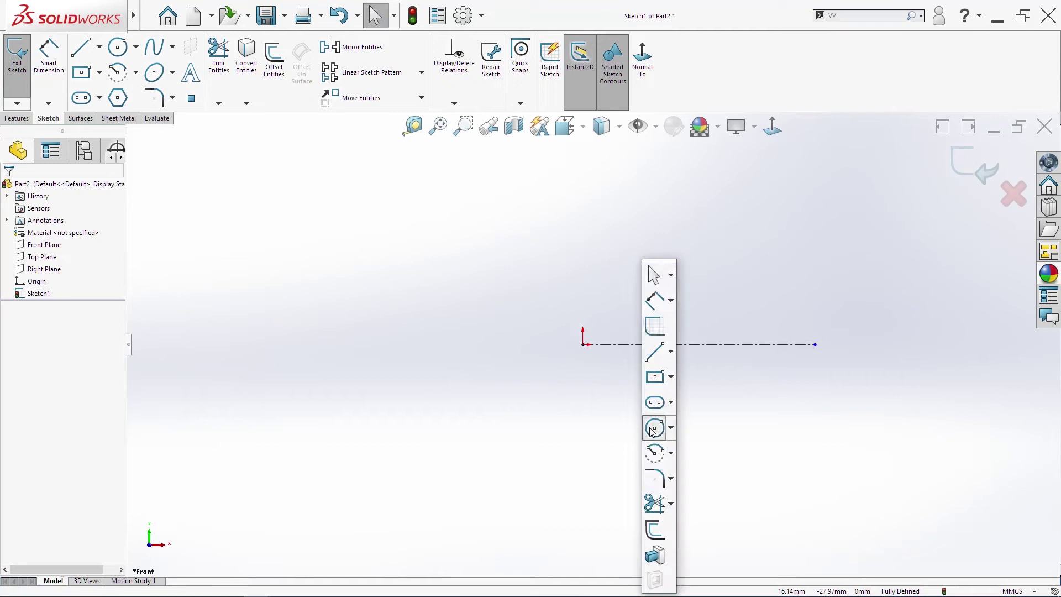
pyautogui.moveTo(584, 345); pyautogui.dragTo(600, 376)
pyautogui.press('s')
pyautogui.click(625, 301)
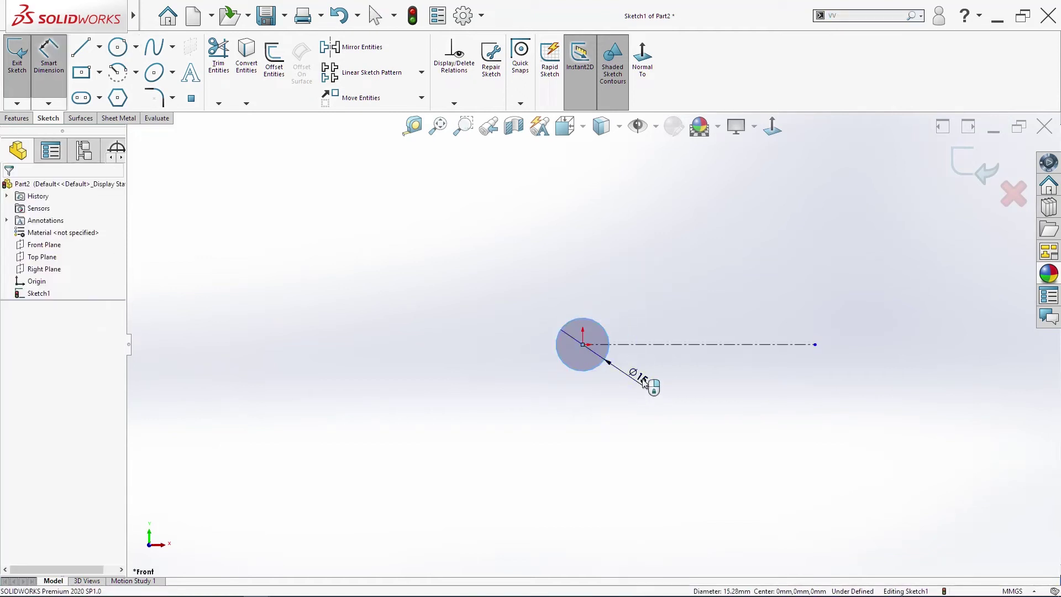
pyautogui.click(644, 383)
pyautogui.write('4')
pyautogui.press('Return')
pyautogui.press('Escape')
# Sketch a centerpoint arc around the circle, centered on the origin, with about 3.8 mm radius and an opening of about 86° facing the centerline
pyautogui.scroll(-2, 666, 373)
pyautogui.press('s')
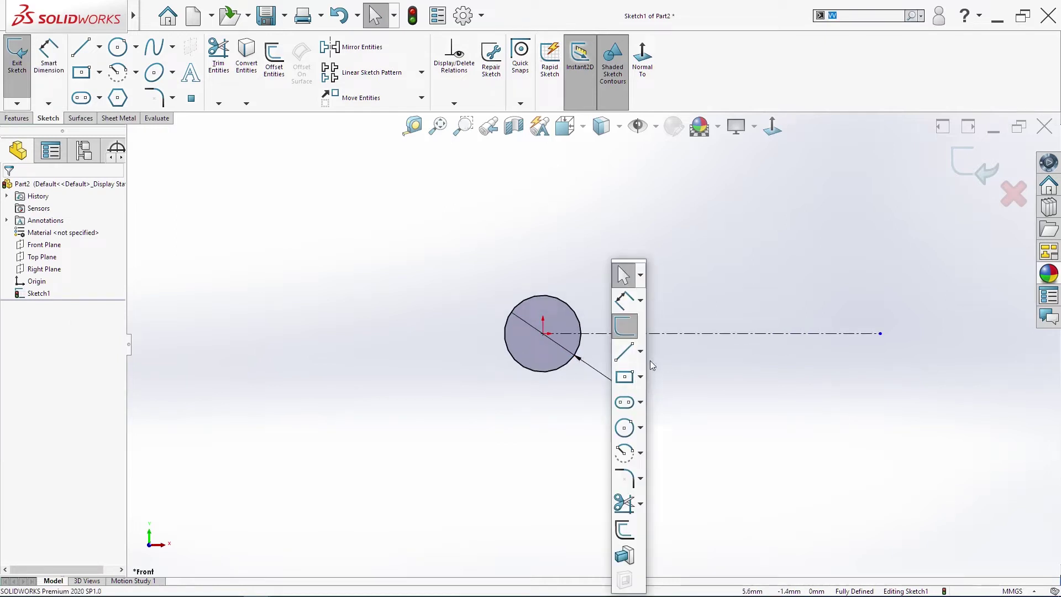
pyautogui.click(625, 455)
pyautogui.click(543, 334)
pyautogui.click(587, 393)
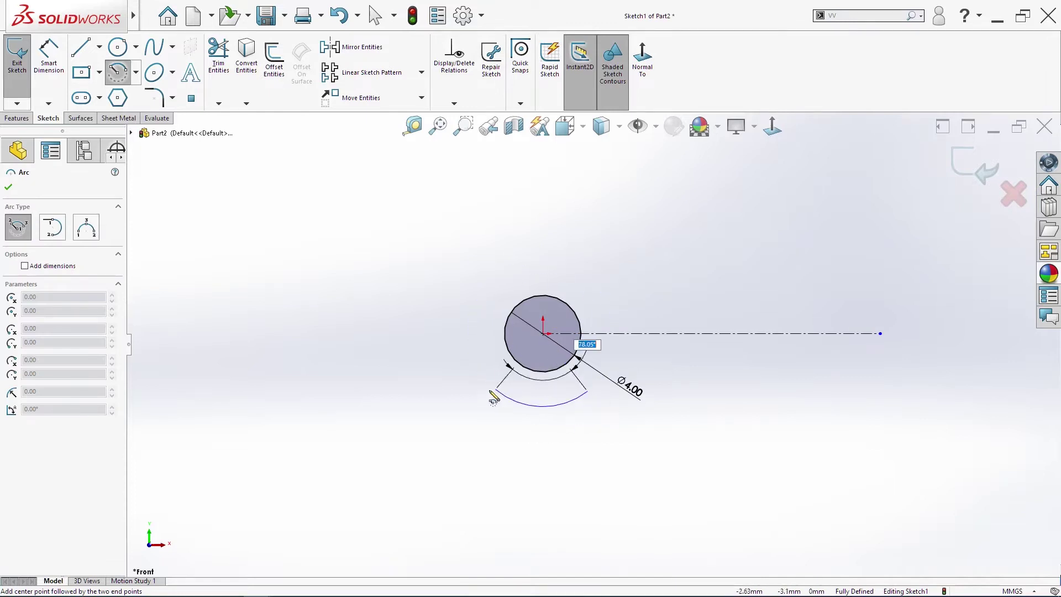
pyautogui.click(604, 292)
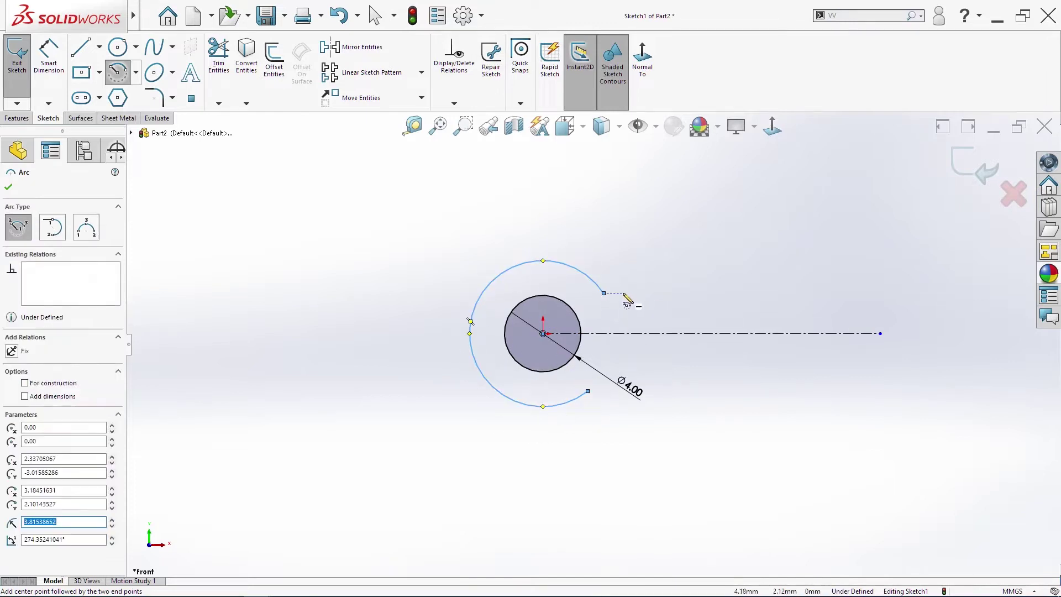
# Draw a horizontal arm with a vertical end from the large arc's upper end, and close it to the lower end with a small tangent arc
pyautogui.press('s')
pyautogui.click(627, 351)
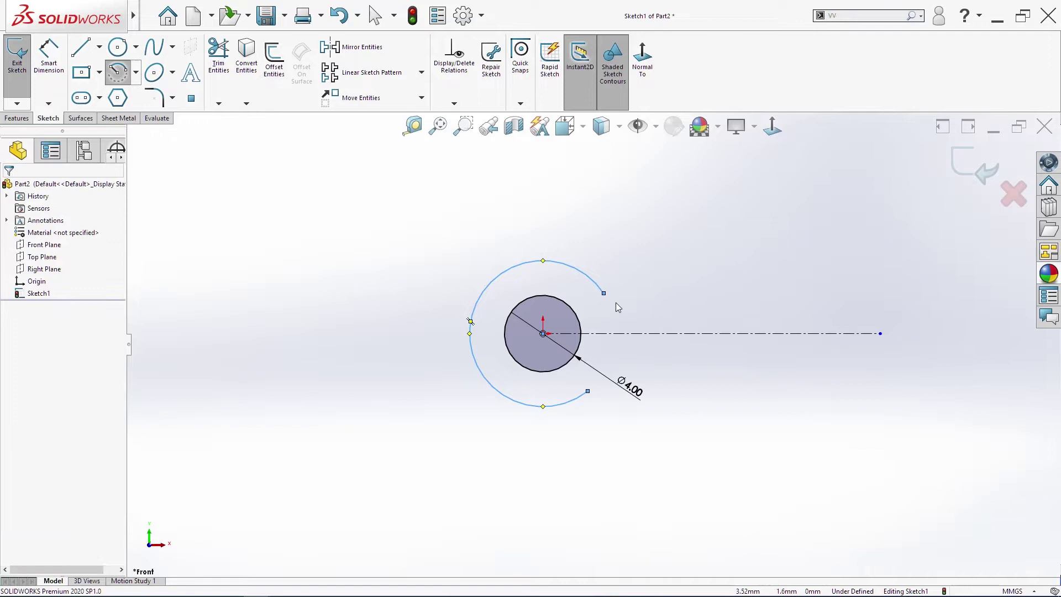
pyautogui.click(604, 292)
pyautogui.click(862, 294)
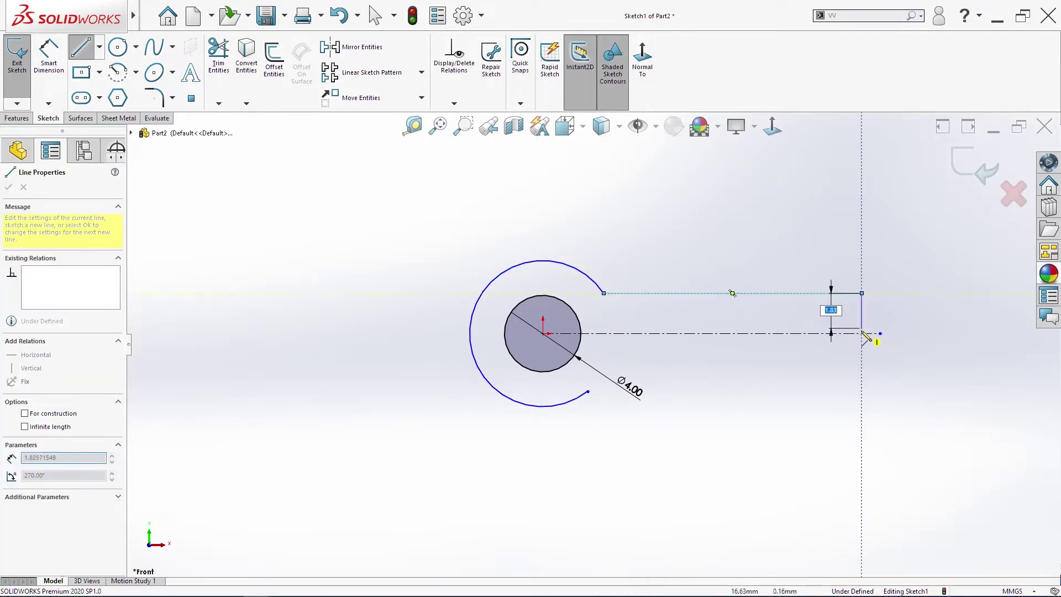
pyautogui.click(861, 359)
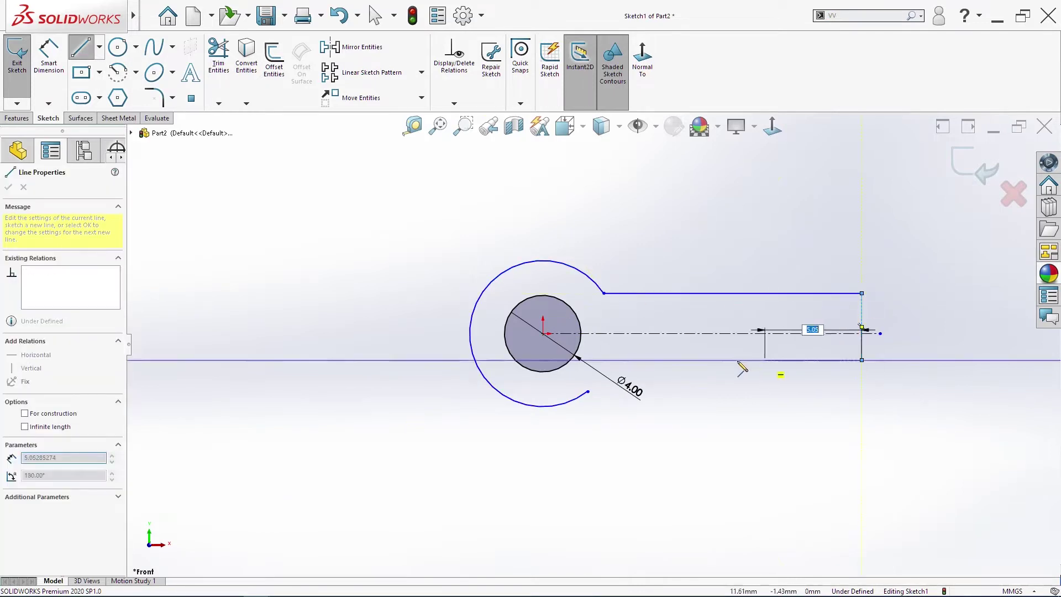
pyautogui.click(616, 360)
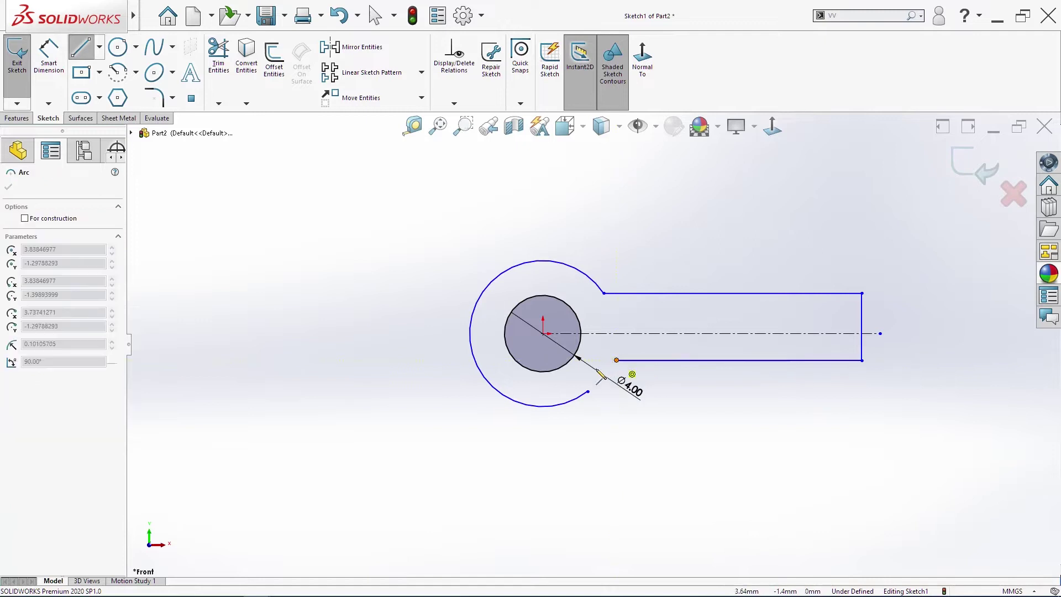
pyautogui.click(587, 391)
pyautogui.press('Escape')
pyautogui.click(609, 362)
pyautogui.click(634, 360)
pyautogui.press('Escape')
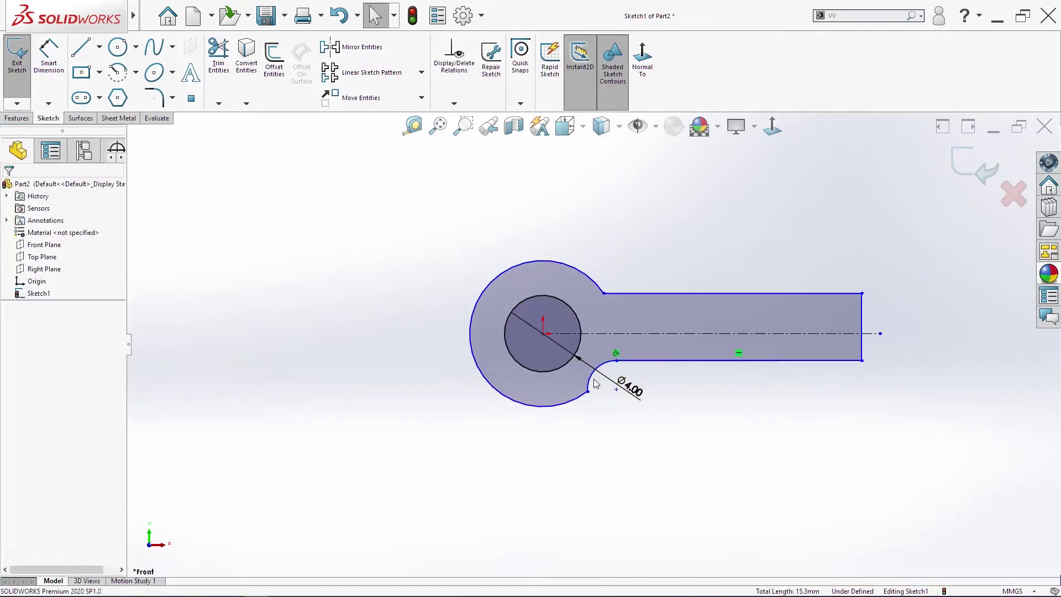
# Add a tangent relation between the small connecting arc and the large arc around the hole
pyautogui.click(589, 386)
pyautogui.keyDown('ctrl'); pyautogui.click(578, 398); pyautogui.keyUp('ctrl')
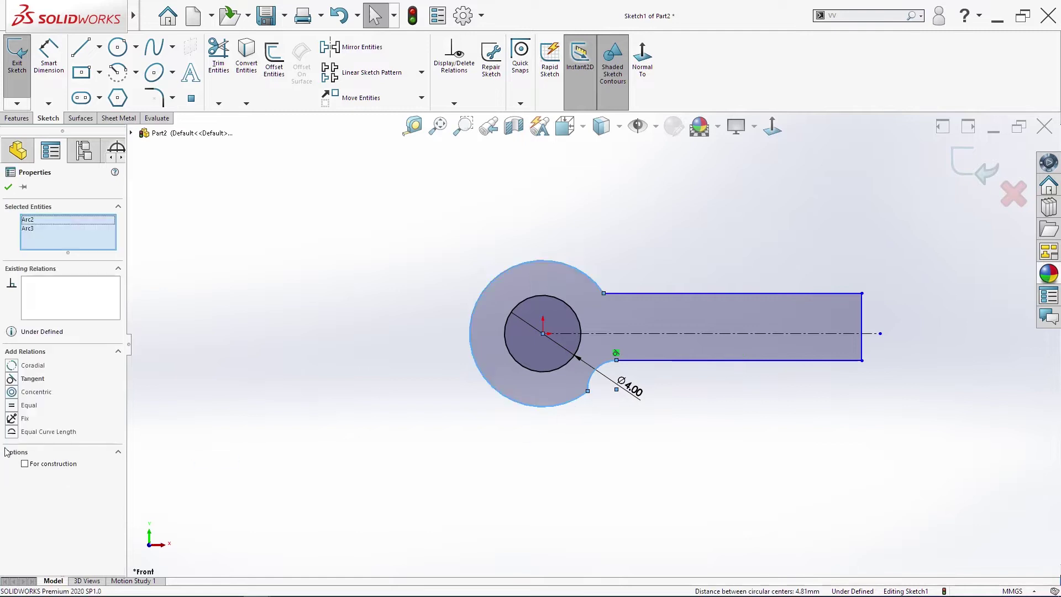
pyautogui.click(19, 379)
pyautogui.click(572, 456)
# Dimension the small connecting arc's radius as 3 mm
pyautogui.press('s')
pyautogui.click(661, 302)
pyautogui.click(614, 371)
pyautogui.click(644, 405)
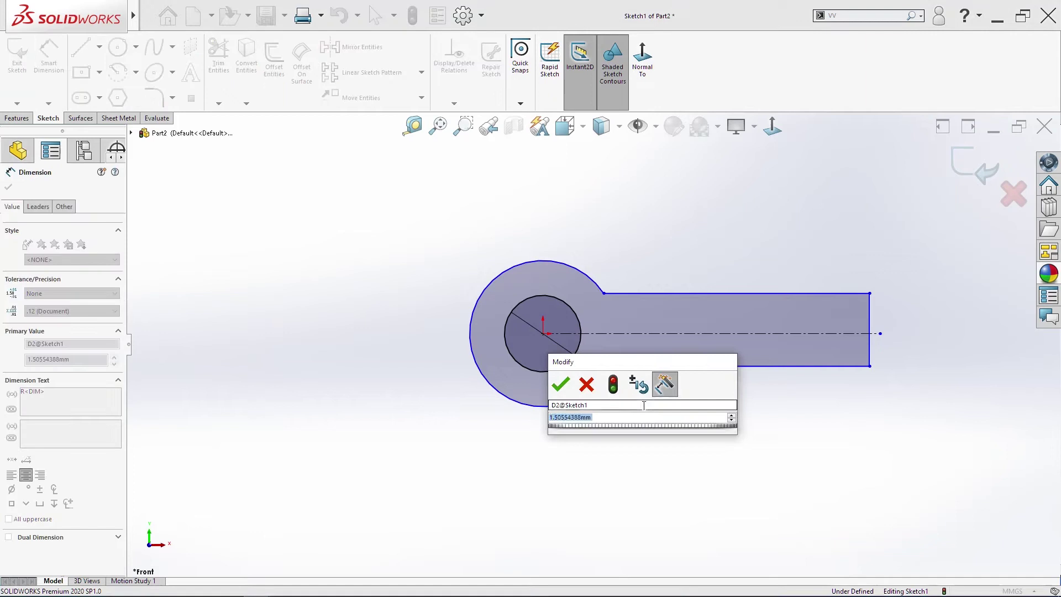
pyautogui.write('3')
pyautogui.press('Return')
# Dimension the arm's vertical end line as 4.5 mm
pyautogui.press('s')
pyautogui.click(831, 309)
pyautogui.click(892, 320)
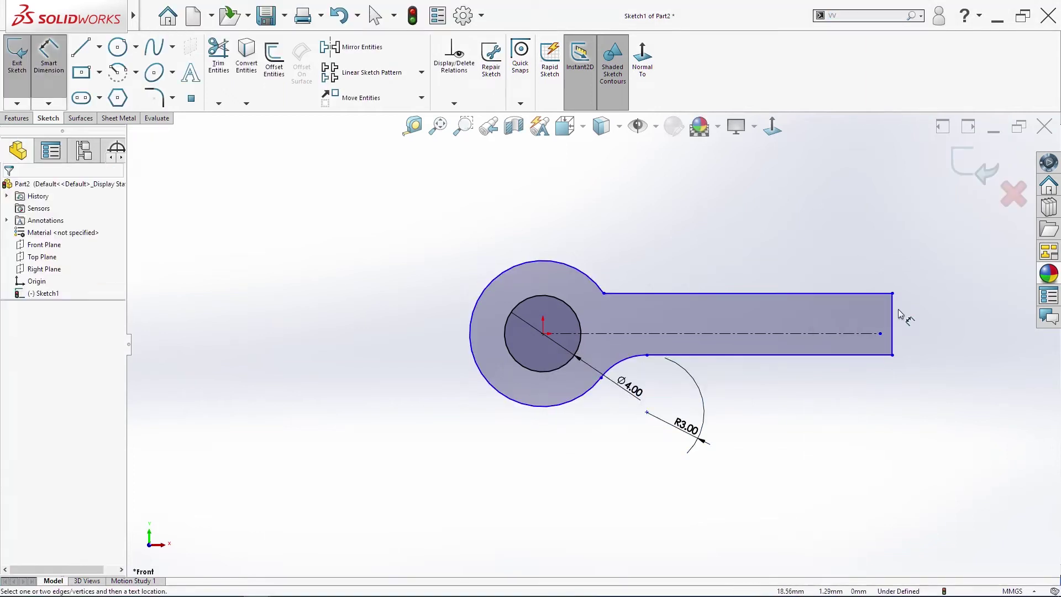
pyautogui.click(917, 325)
pyautogui.write('4.5')
pyautogui.press('Return')
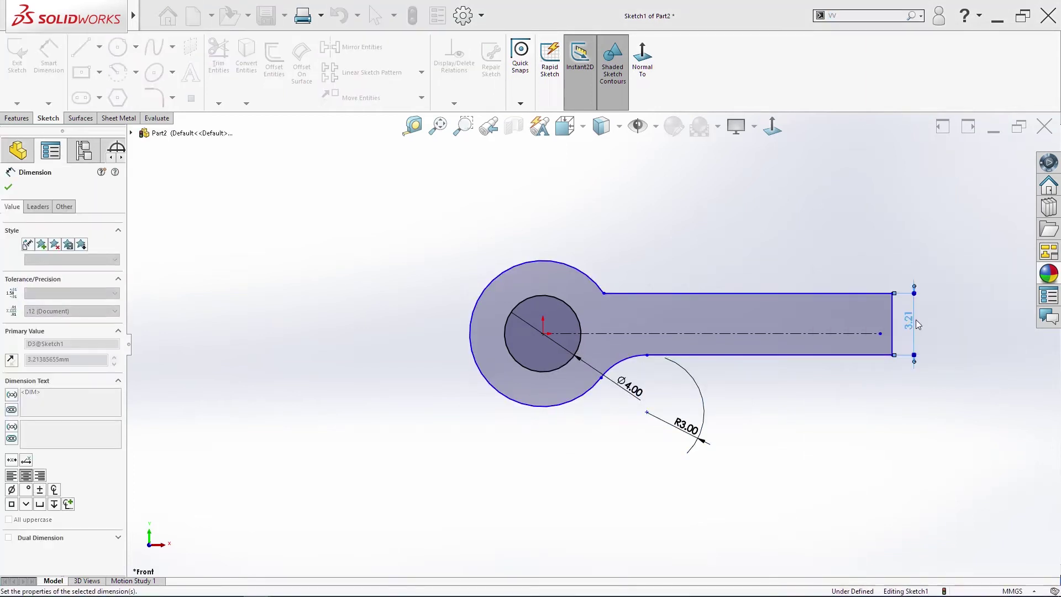
pyautogui.press('Escape')
# Add a tangent relation between the arm's upper line and the large arc
pyautogui.click(604, 268)
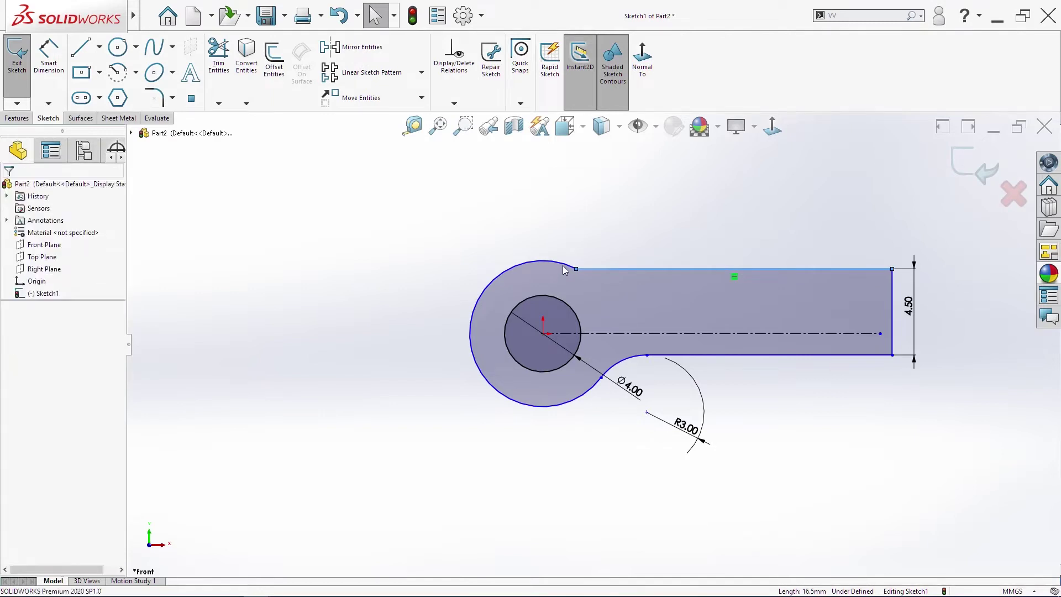
pyautogui.click(567, 266)
pyautogui.click(594, 269)
pyautogui.keyDown('ctrl'); pyautogui.click(733, 269); pyautogui.keyUp('ctrl')
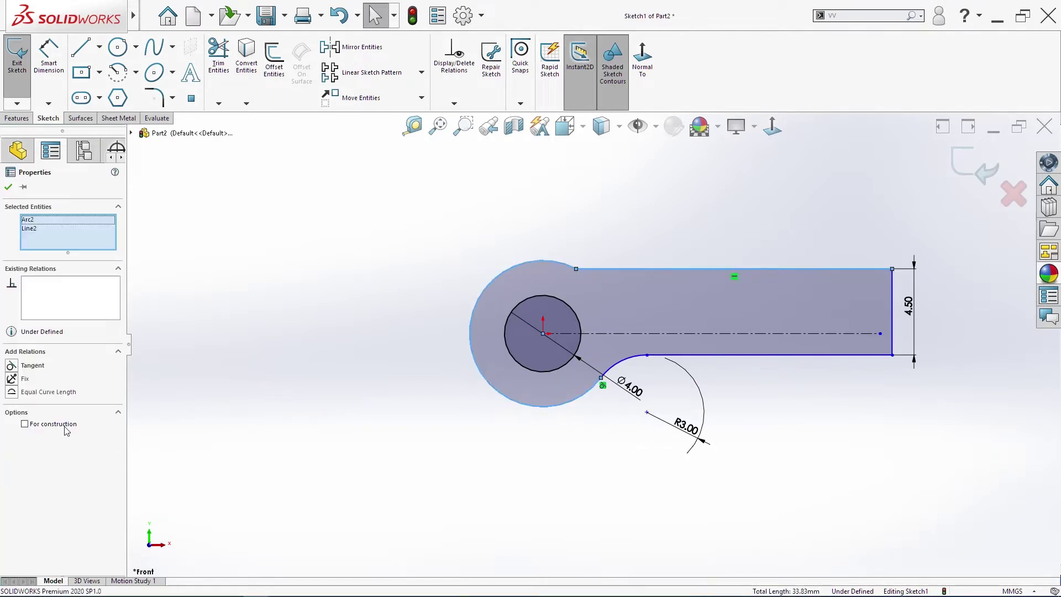
pyautogui.click(33, 366)
pyautogui.click(352, 440)
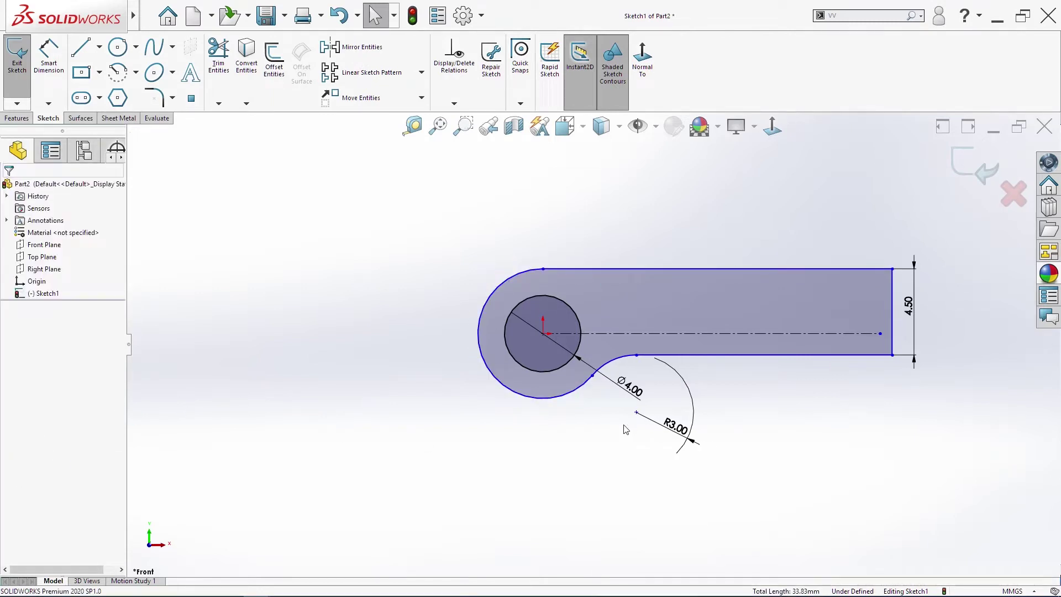
# Dimension the profile's overall length from the arm's end line to the large arc as 24 mm, using the Max arc condition
pyautogui.press('s')
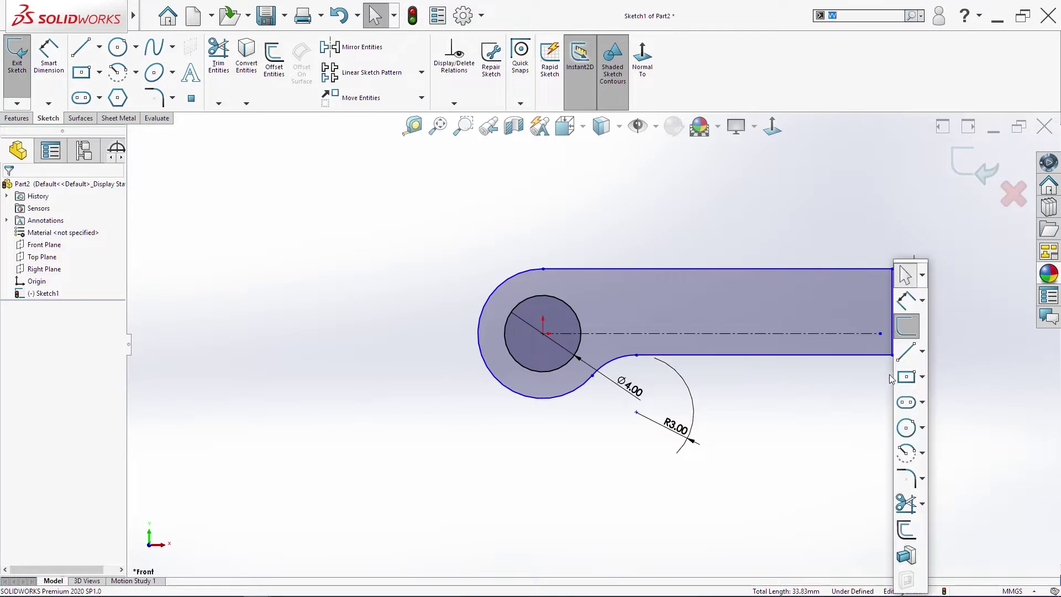
pyautogui.click(900, 308)
pyautogui.click(894, 321)
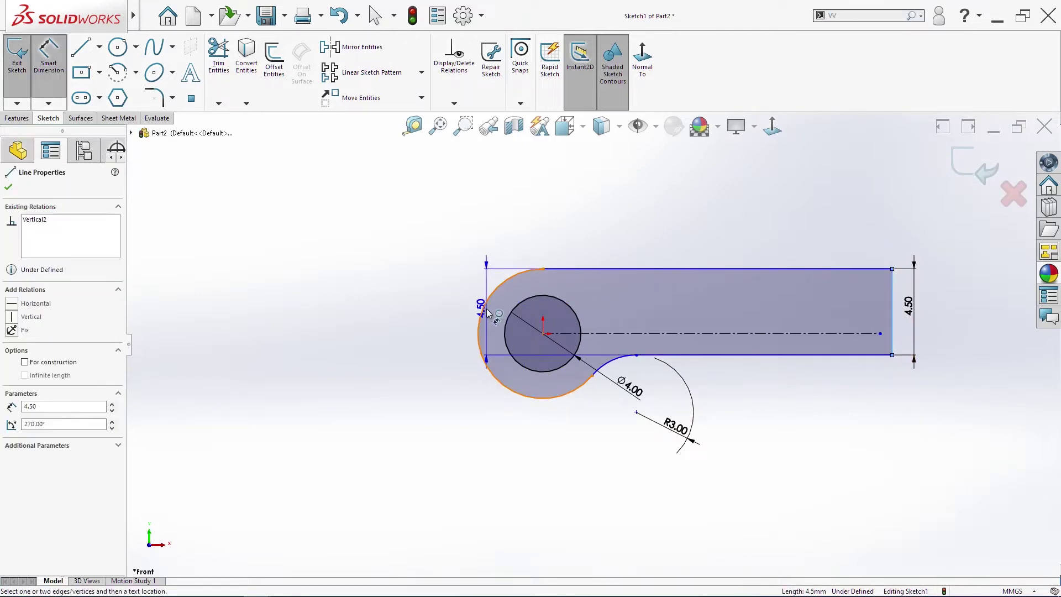
pyautogui.click(506, 301)
pyautogui.click(613, 221)
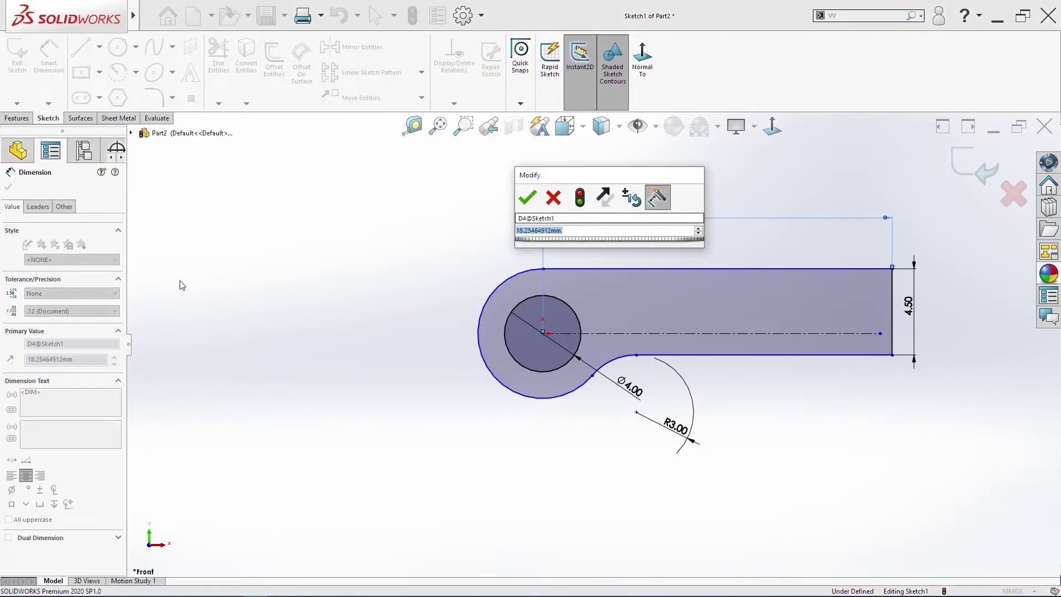
pyautogui.click(36, 207)
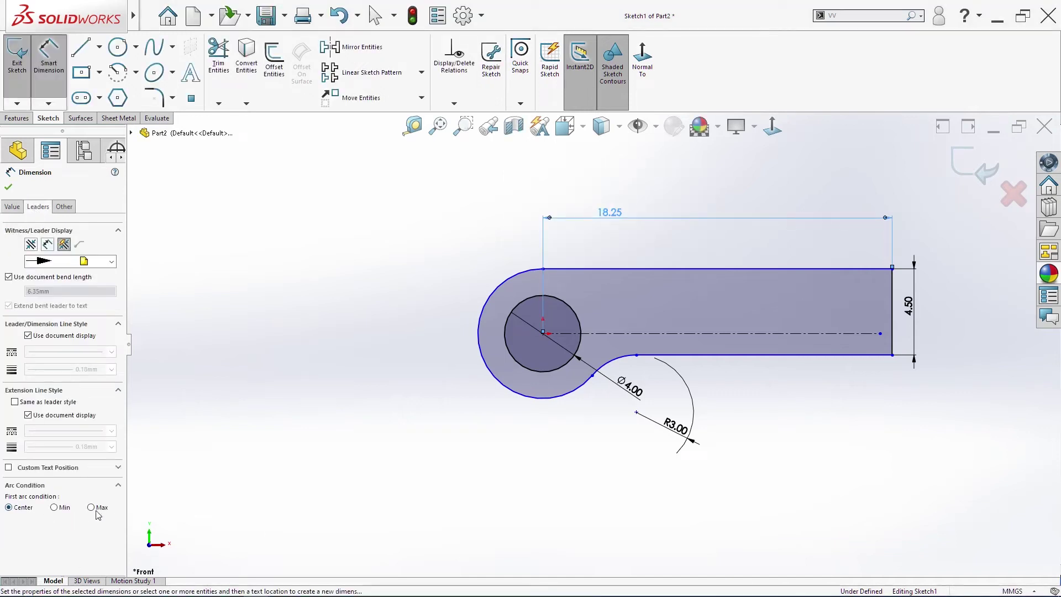
pyautogui.click(13, 206)
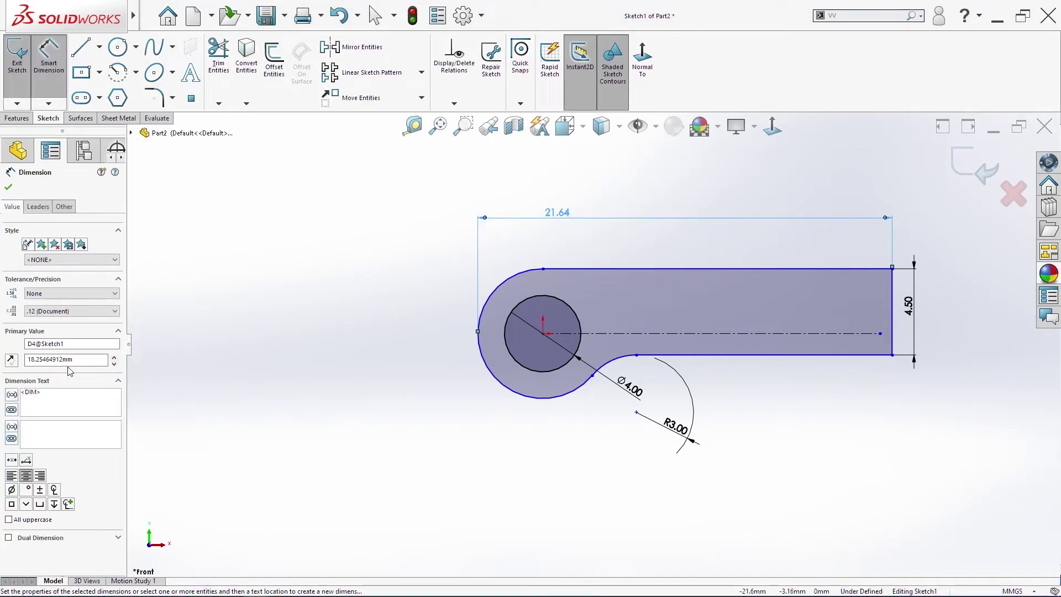
pyautogui.press('Return')
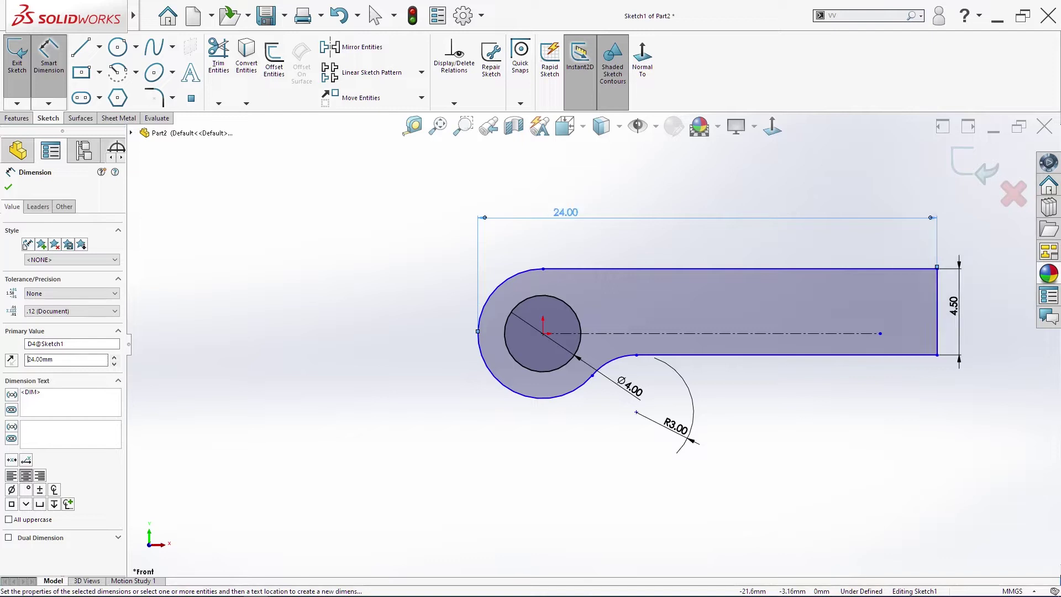
# Dimension the large outer arc's radius as 3.5 mm
pyautogui.click(479, 322)
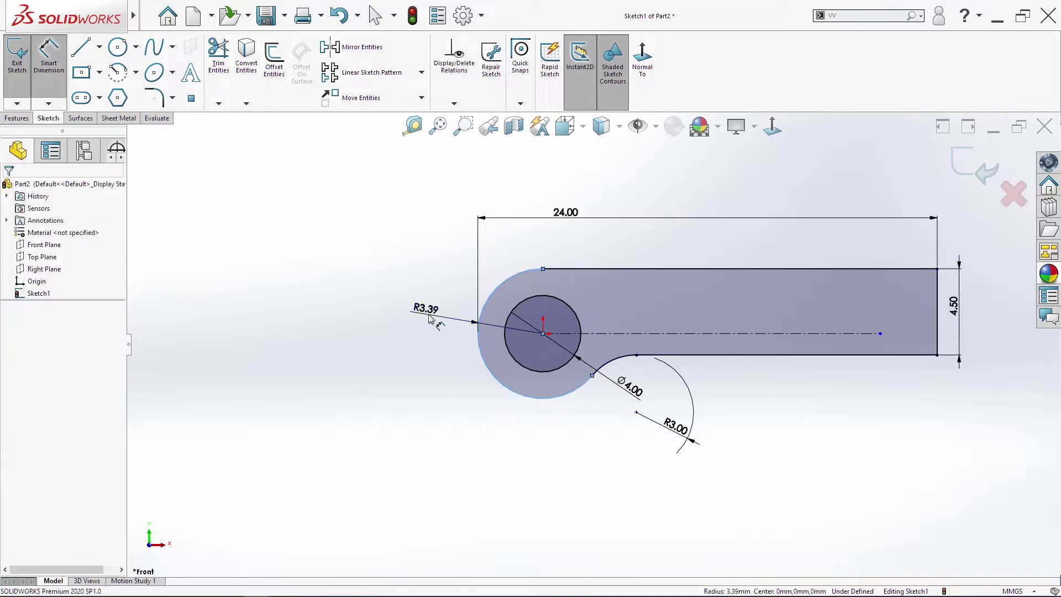
pyautogui.click(429, 313)
pyautogui.write('3.5')
pyautogui.press('Return')
pyautogui.click(396, 345)
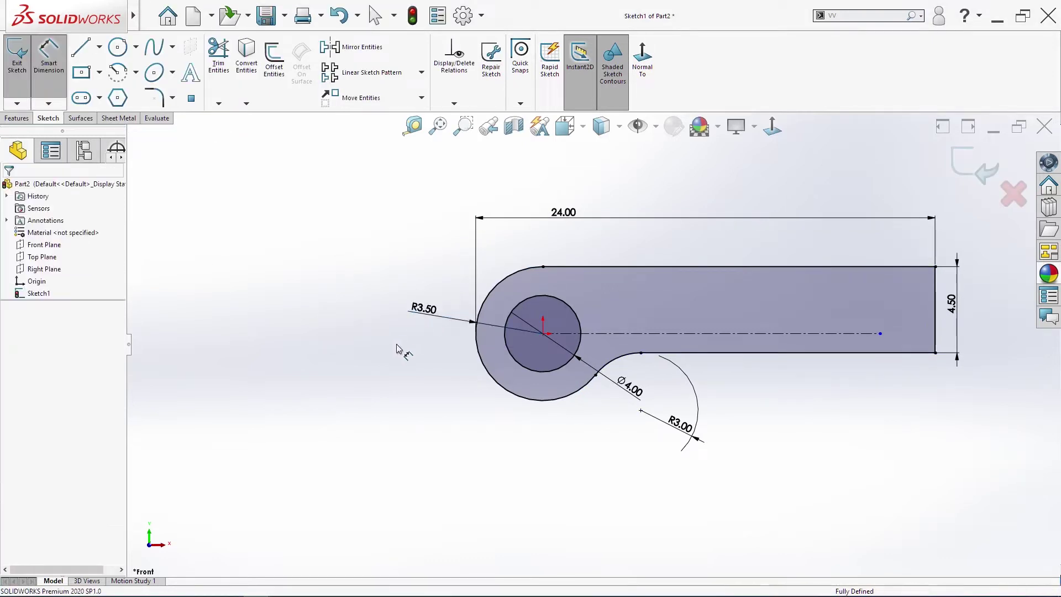
# Boss-extrude the hinge profile blind 25 mm in both Direction 1 and Direction 2
pyautogui.scroll(3, 442, 311)
pyautogui.moveTo(616, 498)
pyautogui.mouseDown(button='middle')
pyautogui.moveTo(623, 313)
pyautogui.moveTo(635, 351)
pyautogui.mouseUp(button='middle')
pyautogui.press('Escape')
pyautogui.press('s')
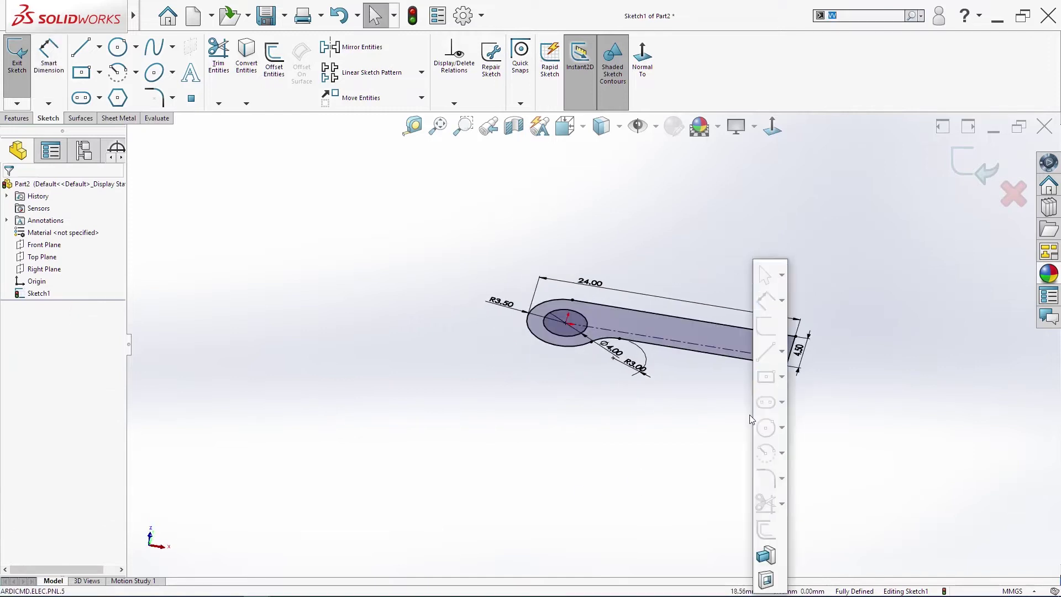
pyautogui.click(766, 555)
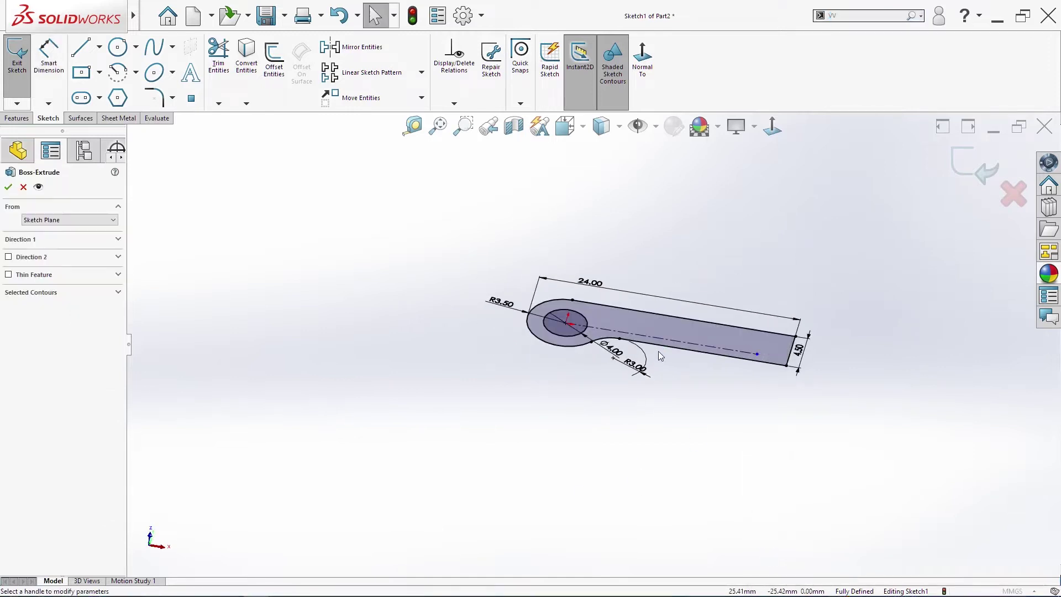
pyautogui.click(43, 239)
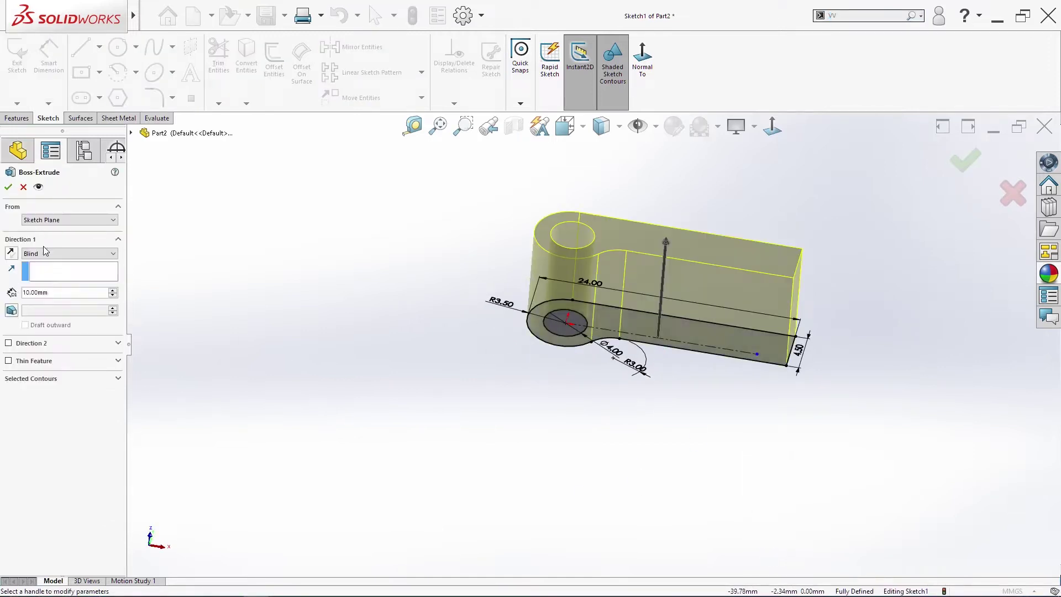
pyautogui.click(9, 344)
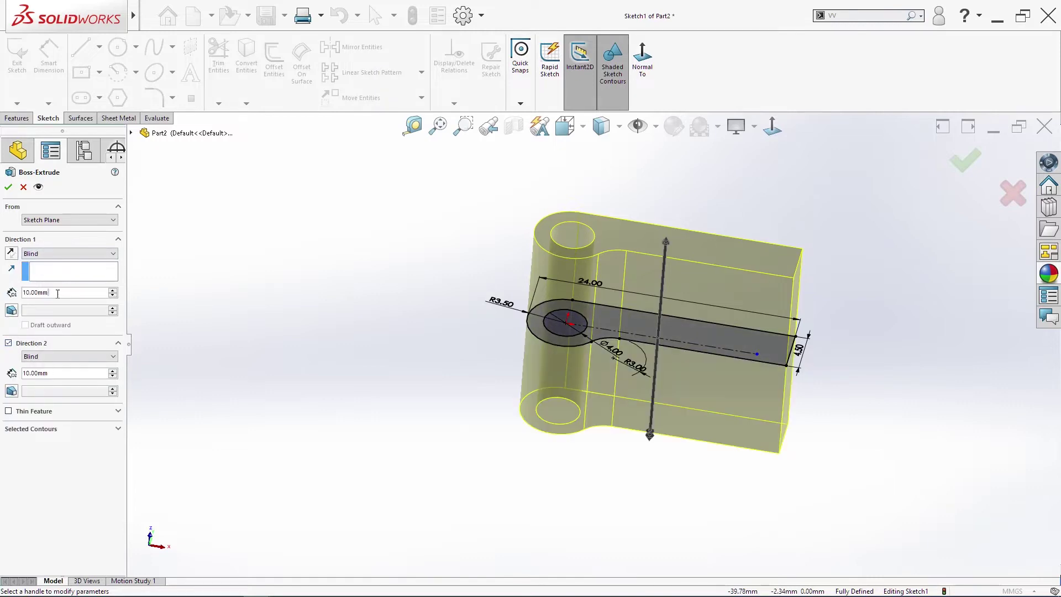
pyautogui.doubleClick(47, 372)
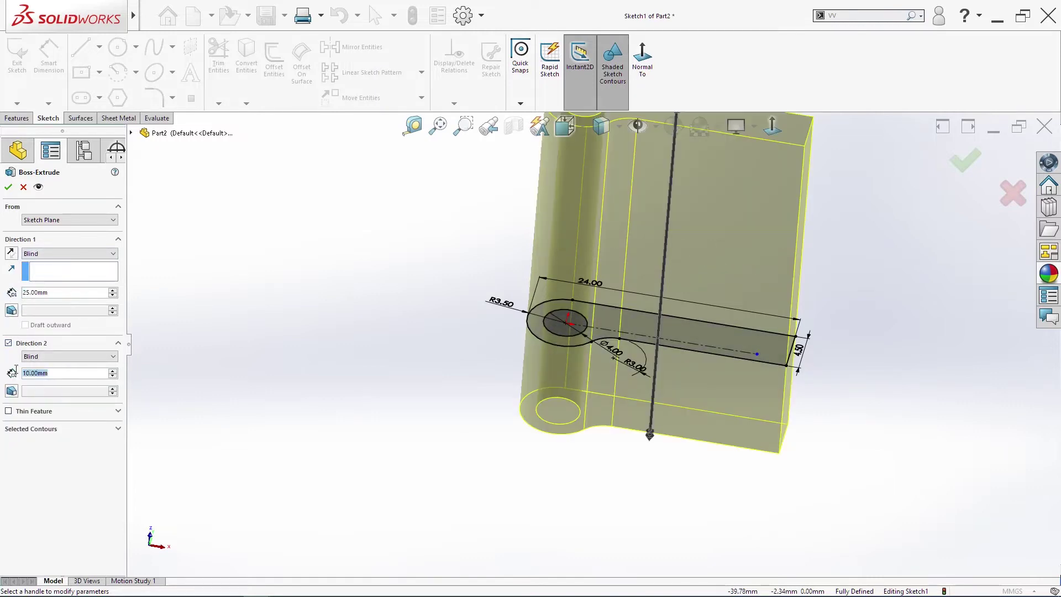
pyautogui.write('25')
pyautogui.scroll(4, 640, 361)
pyautogui.click(962, 168)
# Start a new sketch on the Top Plane and orient the view for sketching
pyautogui.moveTo(796, 450); pyautogui.dragTo(732, 395, button='middle')
pyautogui.press('space')
pyautogui.click(525, 394)
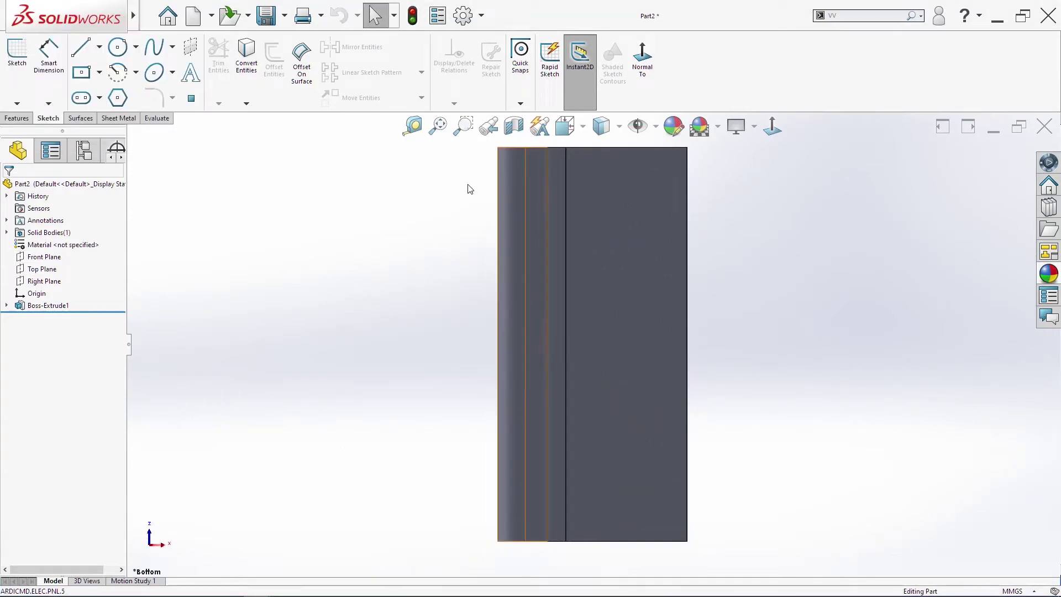
pyautogui.rightClick(42, 268)
pyautogui.click(42, 254)
pyautogui.moveTo(582, 265); pyautogui.dragTo(631, 268, button='middle')
pyautogui.press('space')
pyautogui.click(466, 383)
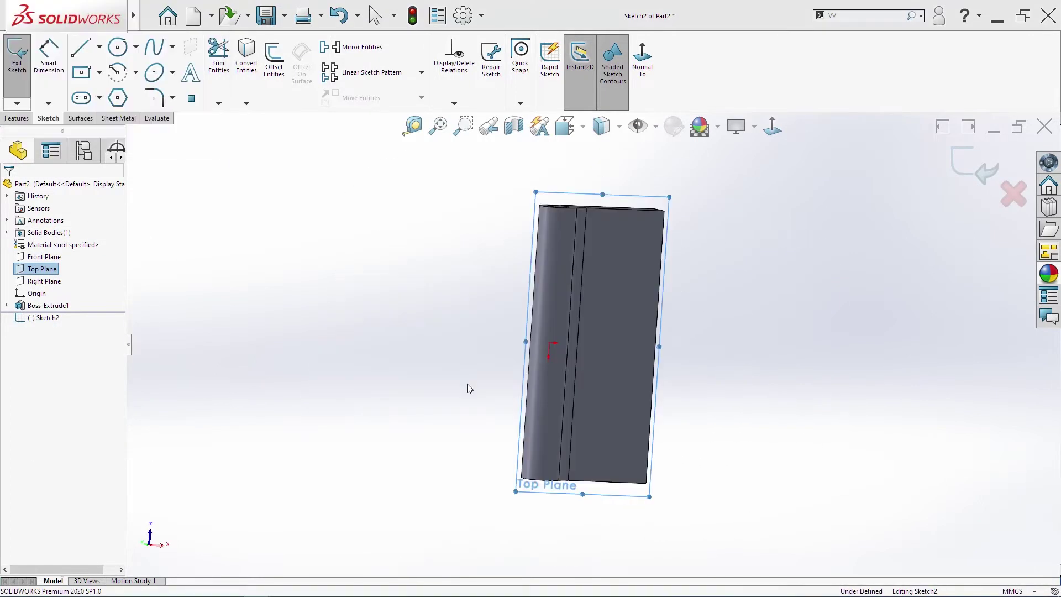
# Sketch two corner rectangles over the hinge barrel, one at its upper end and one about 13 by 14 mm near the middle
pyautogui.hotkey('ctrl', '8')
pyautogui.press('s')
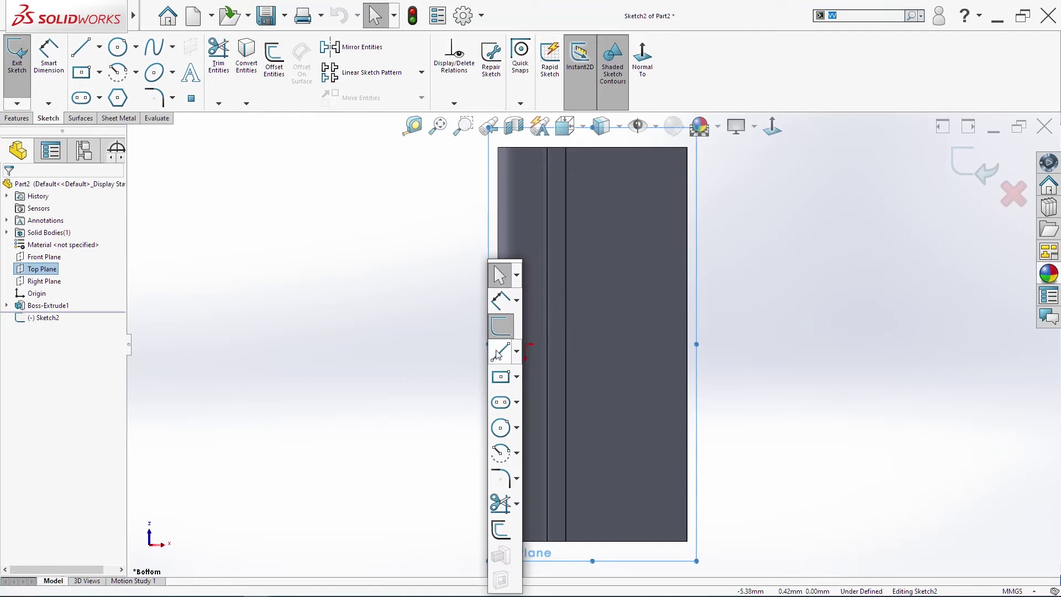
pyautogui.click(497, 353)
pyautogui.press('s')
pyautogui.click(535, 378)
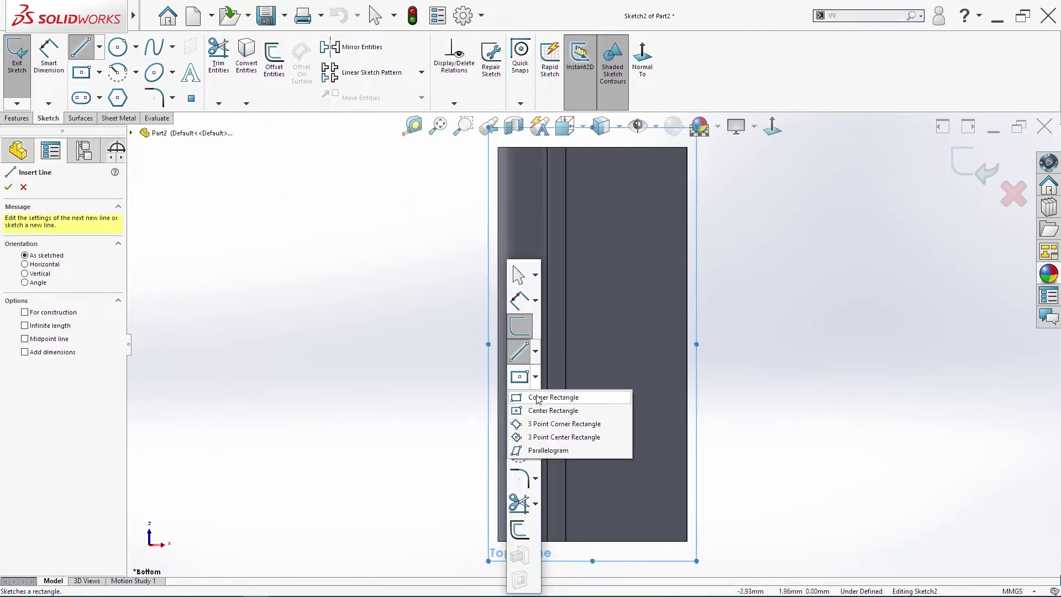
pyautogui.click(538, 397)
pyautogui.click(461, 146)
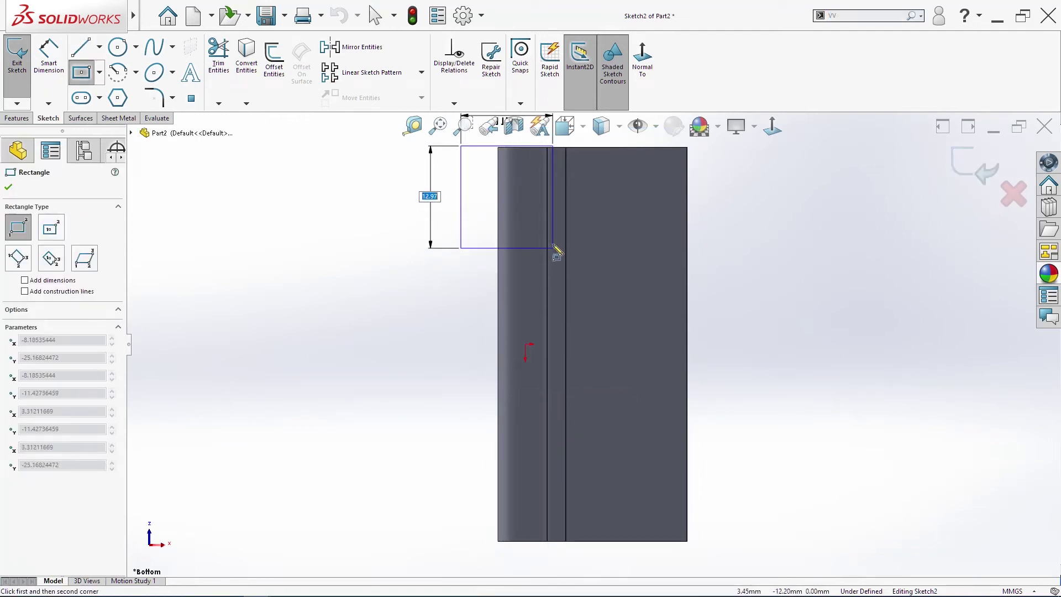
pyautogui.click(553, 232)
pyautogui.click(448, 304)
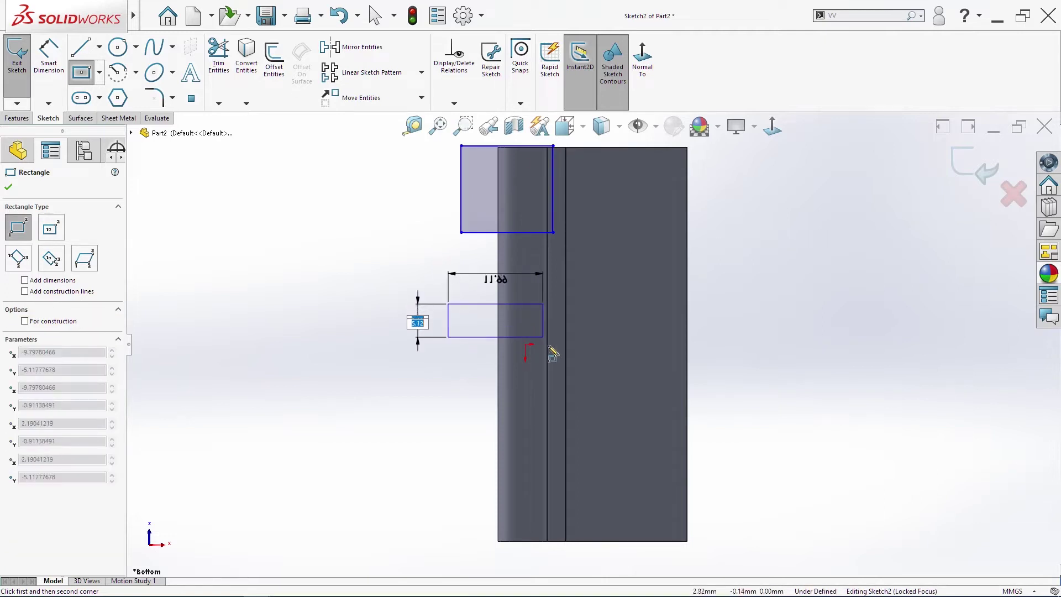
pyautogui.click(552, 412)
# Dimension the vertical gap between the two rectangles as 12.5 mm
pyautogui.press('s')
pyautogui.click(654, 300)
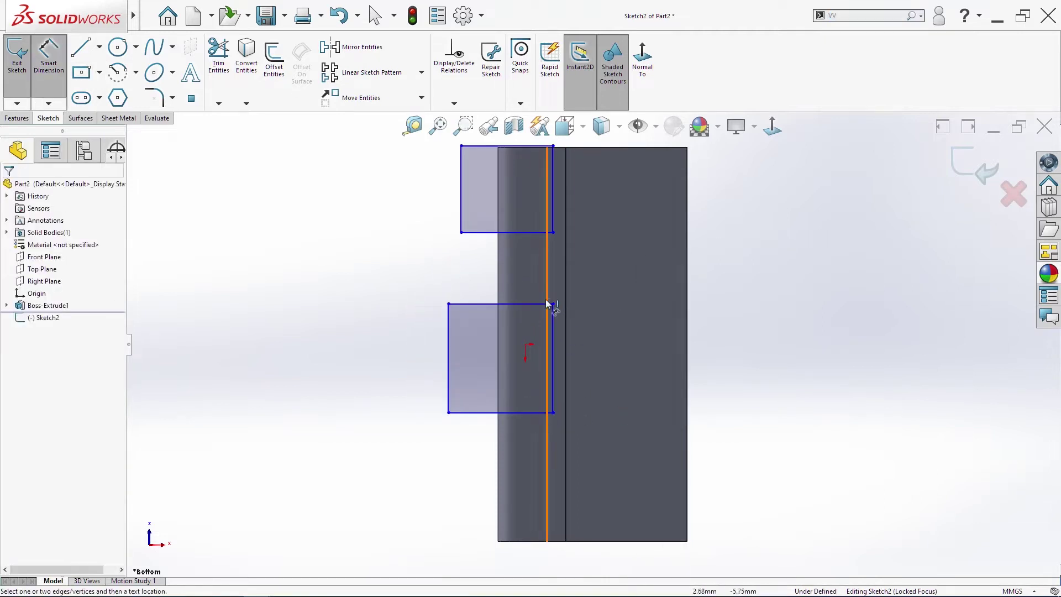
pyautogui.click(535, 304)
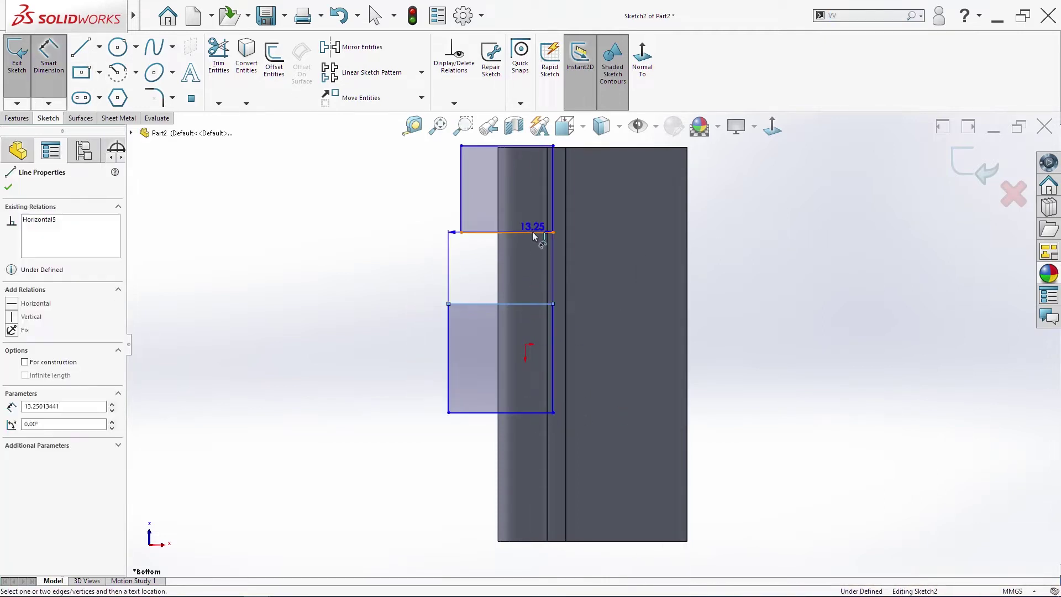
pyautogui.click(534, 232)
pyautogui.click(412, 252)
pyautogui.write('12.5')
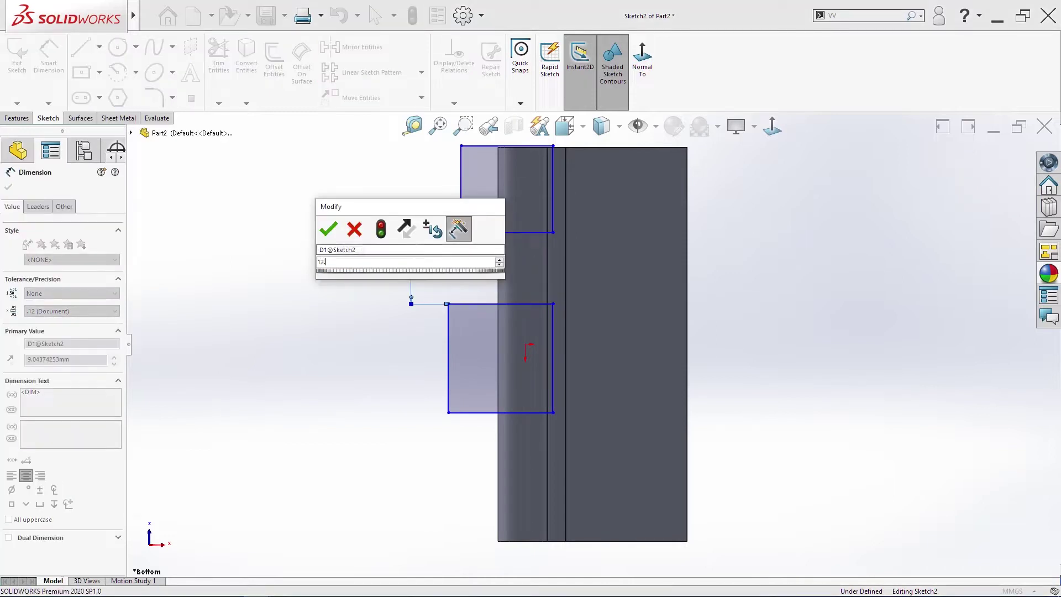
pyautogui.press('Return')
# Dimension the lower rectangle's height as 12.5 mm
pyautogui.click(552, 360)
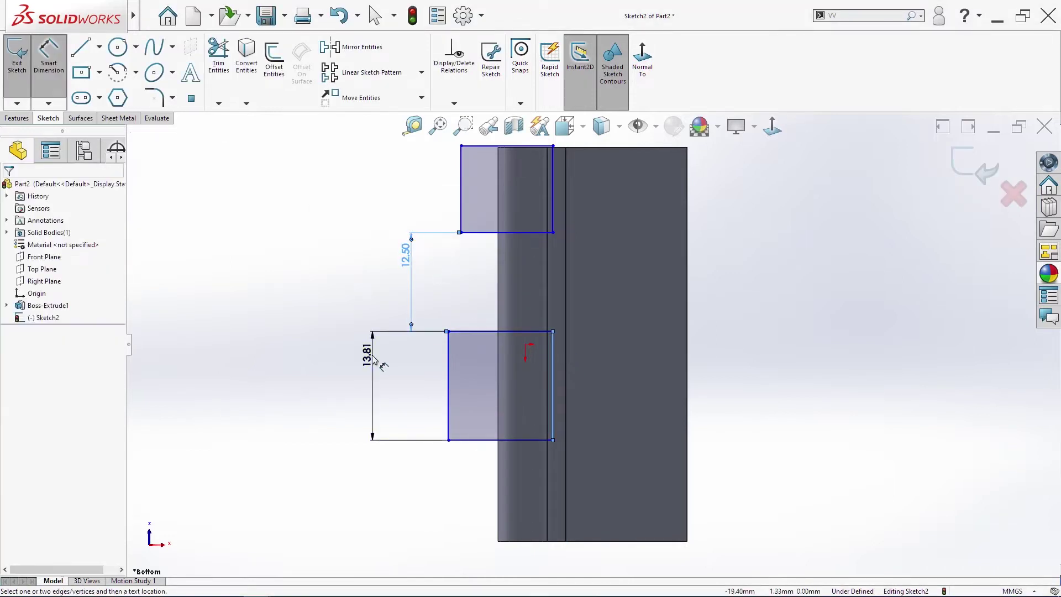
pyautogui.click(380, 360)
pyautogui.write('12.5')
pyautogui.press('Return')
pyautogui.press('Escape')
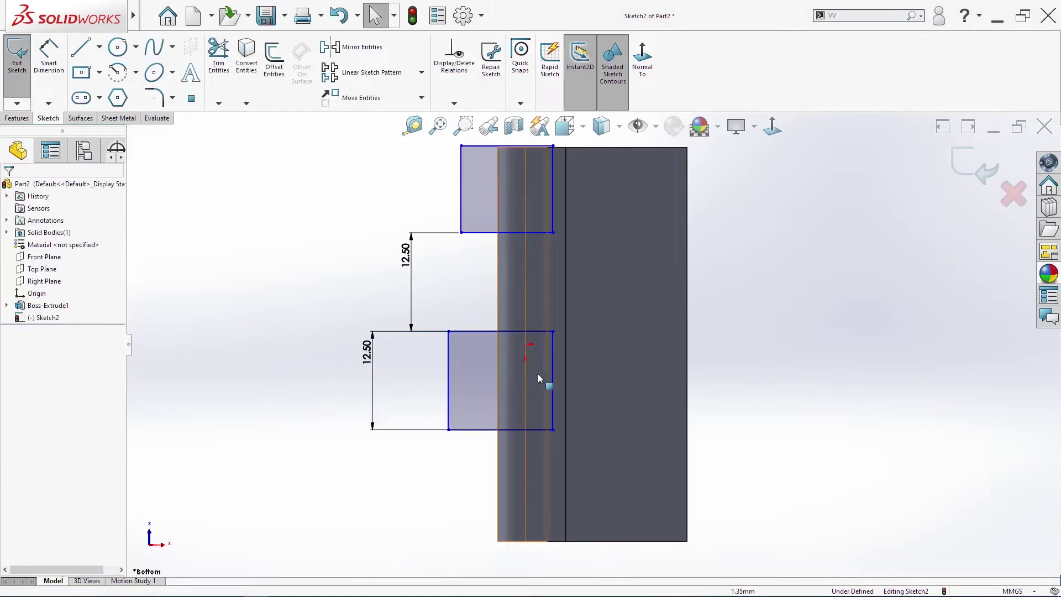
# Add an Equal relation between the plate-side vertical lines of the two rectangles
pyautogui.click(552, 369)
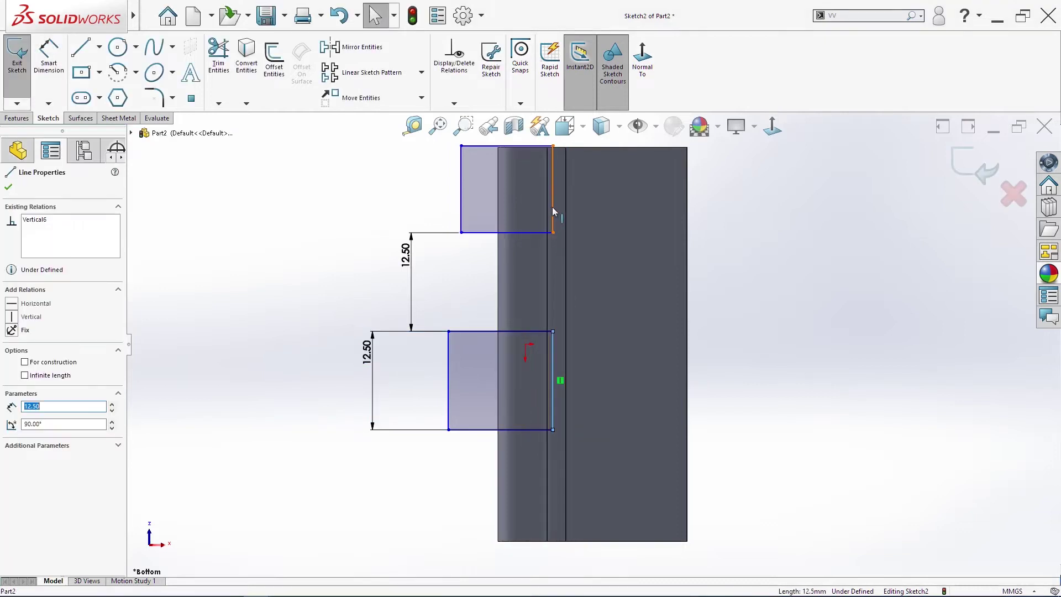
pyautogui.keyDown('ctrl'); pyautogui.click(552, 207); pyautogui.keyUp('ctrl')
pyautogui.click(31, 433)
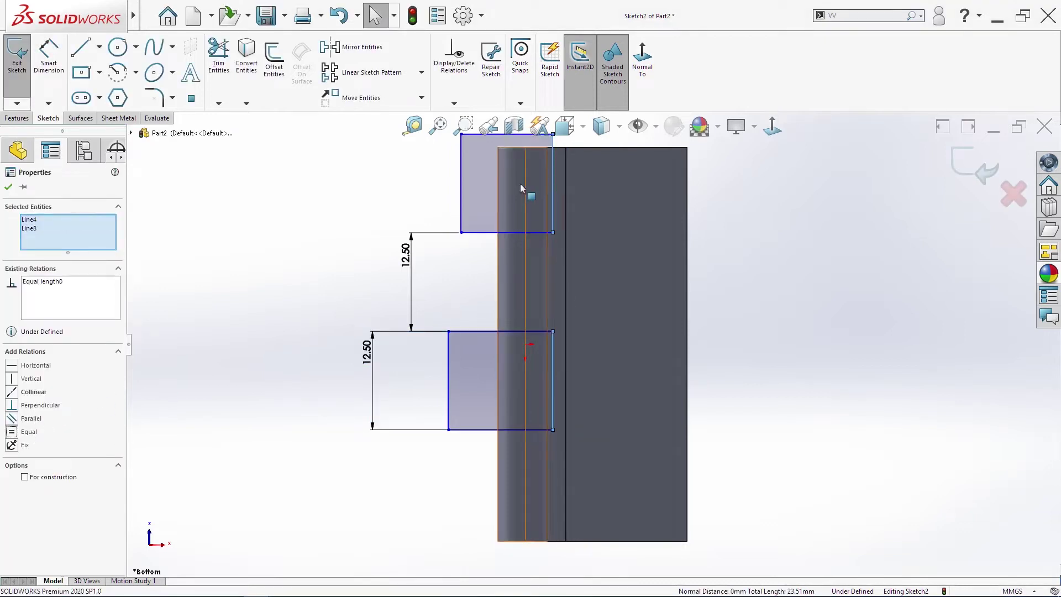
pyautogui.press('Escape')
# Make the upper rectangle's top line collinear with the hinge's top edge
pyautogui.click(497, 134)
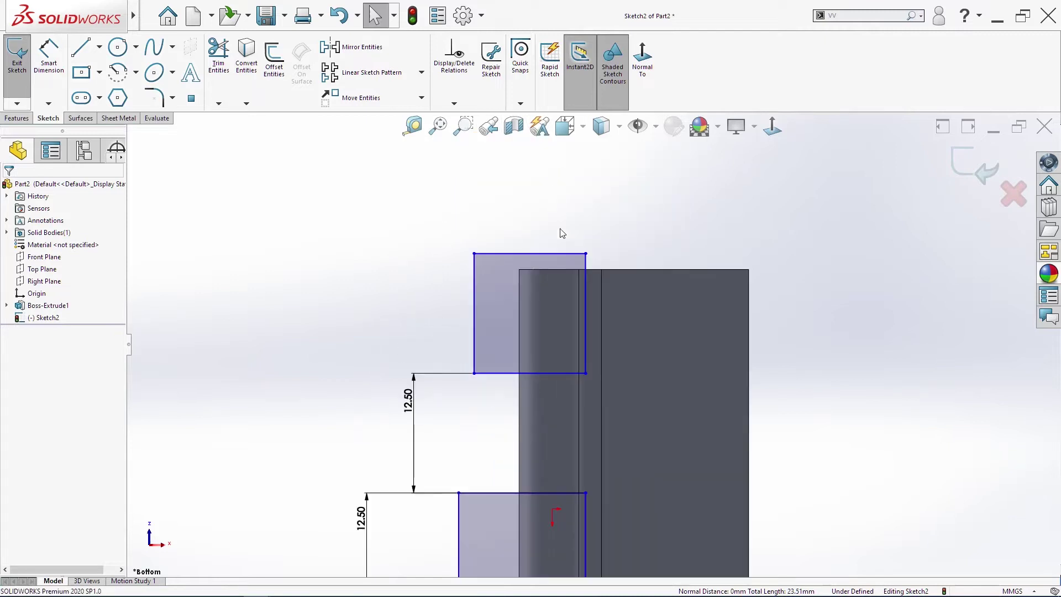
pyautogui.click(574, 255)
pyautogui.keyDown('ctrl'); pyautogui.click(616, 270); pyautogui.keyUp('ctrl')
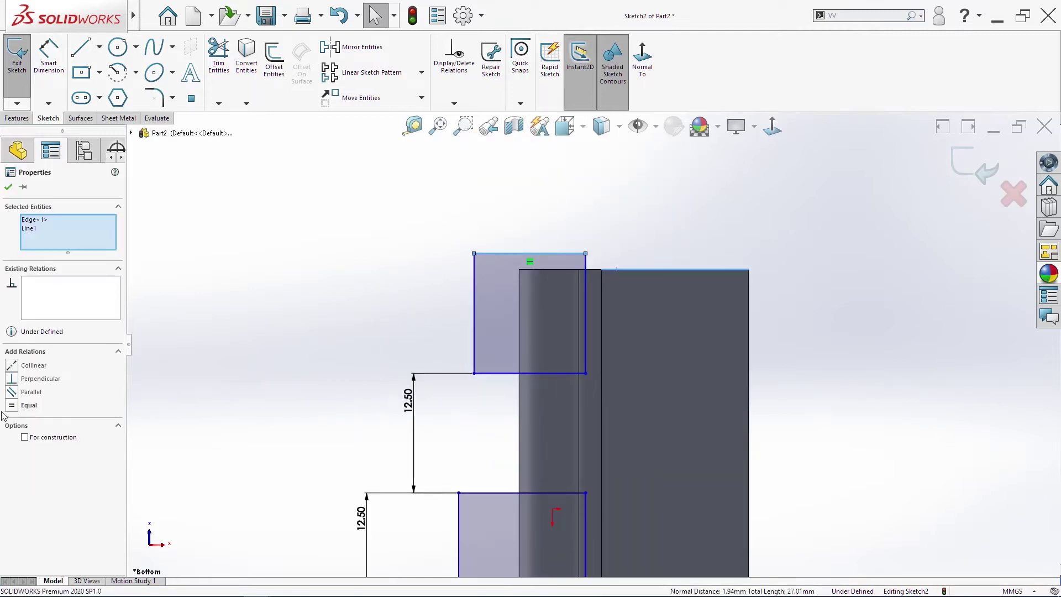
pyautogui.click(34, 367)
# Make the plate-side vertical lines of both rectangles collinear with the vertical edge where the barrel's neck meets the plate
pyautogui.scroll(2, 611, 301)
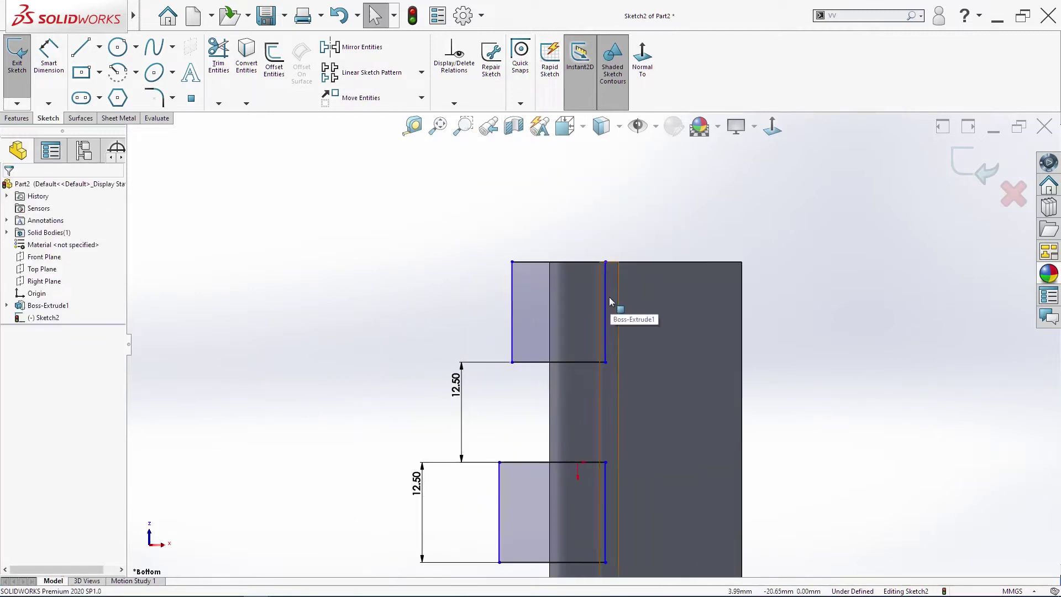
pyautogui.click(617, 301)
pyautogui.keyDown('ctrl'); pyautogui.click(618, 300); pyautogui.keyUp('ctrl')
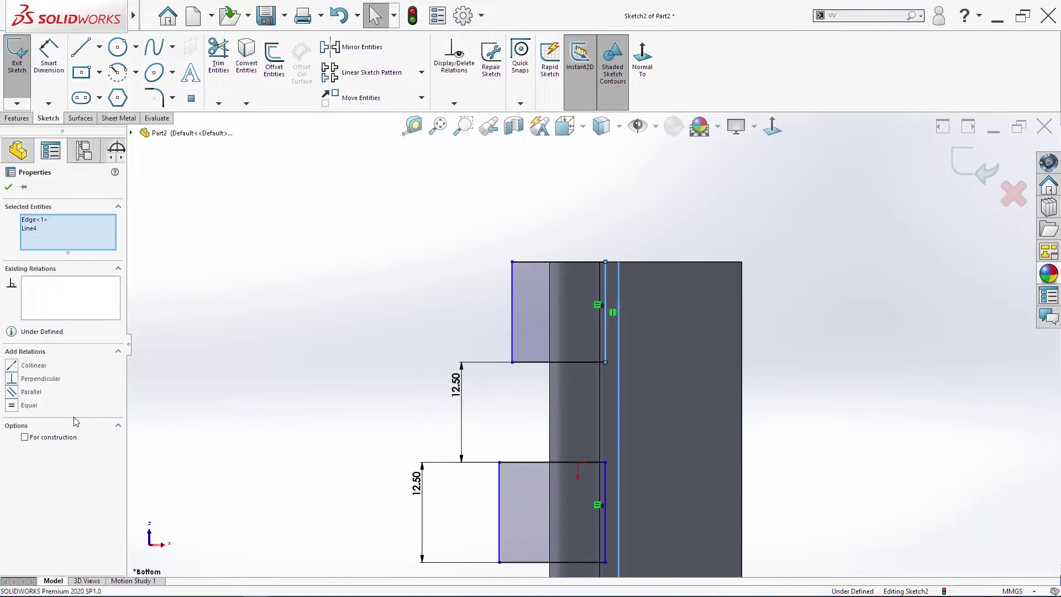
pyautogui.click(34, 365)
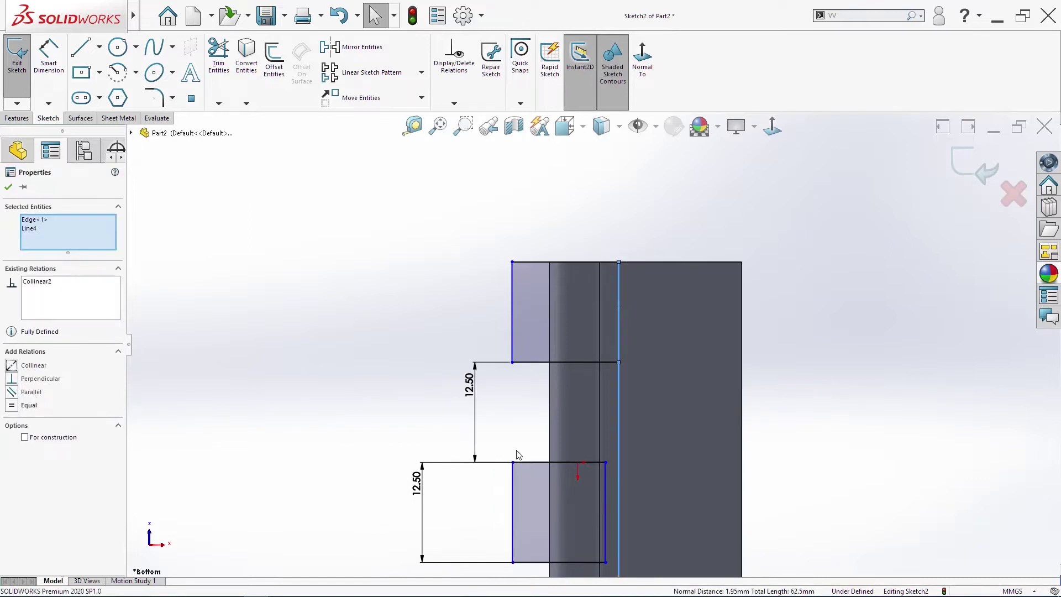
pyautogui.click(604, 471)
pyautogui.keyDown('ctrl'); pyautogui.click(619, 479); pyautogui.keyUp('ctrl')
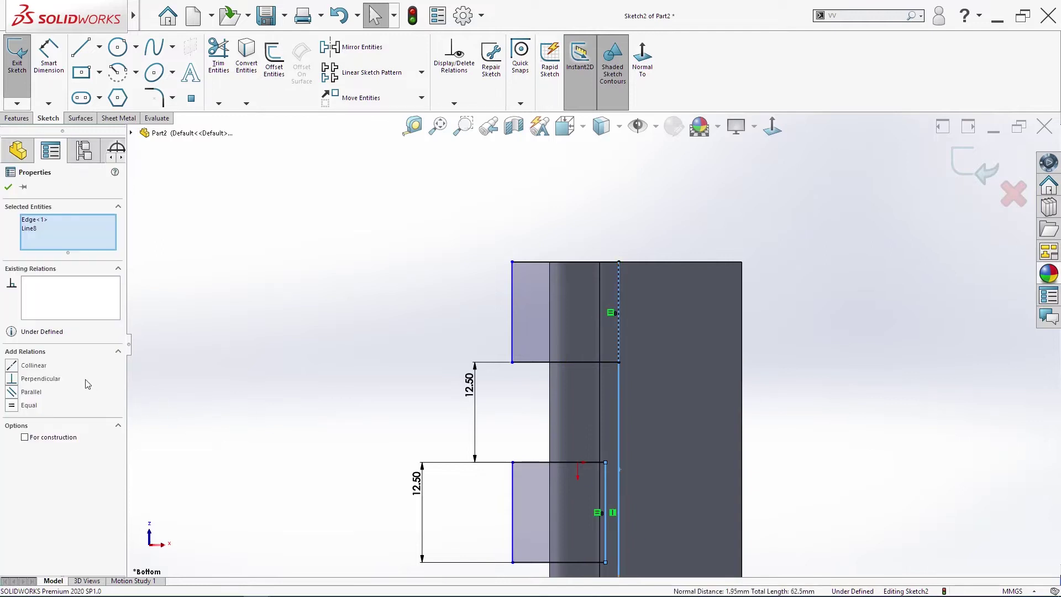
pyautogui.click(44, 365)
pyautogui.click(205, 402)
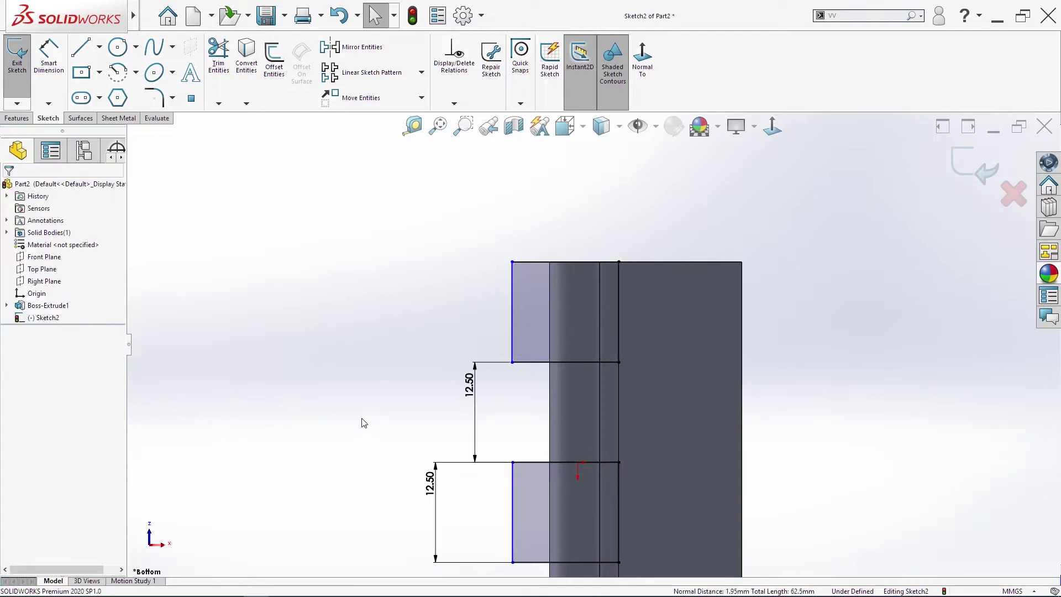
# Extrude-cut both rectangles with Through All in Direction 1 and Direction 2 to notch the hinge barrel
pyautogui.scroll(4, 346, 415)
pyautogui.scroll(-1, 659, 413)
pyautogui.press('s')
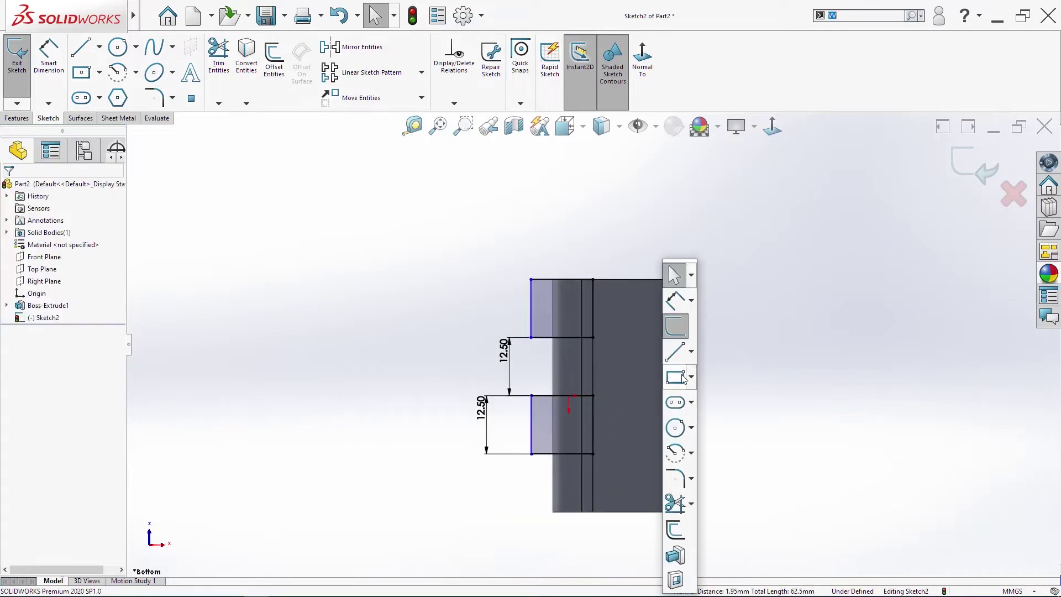
pyautogui.click(675, 555)
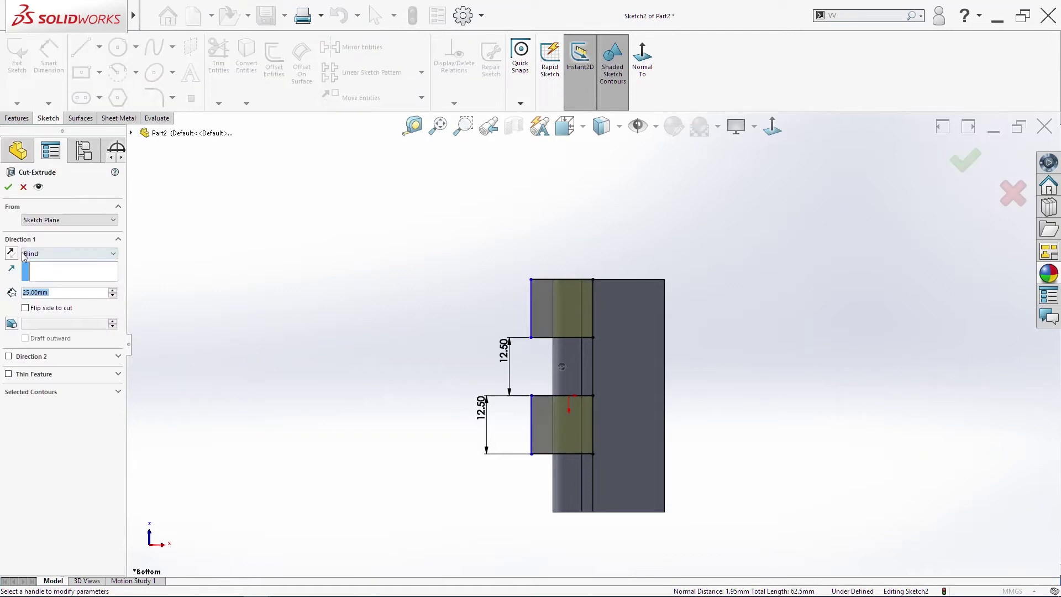
pyautogui.click(8, 356)
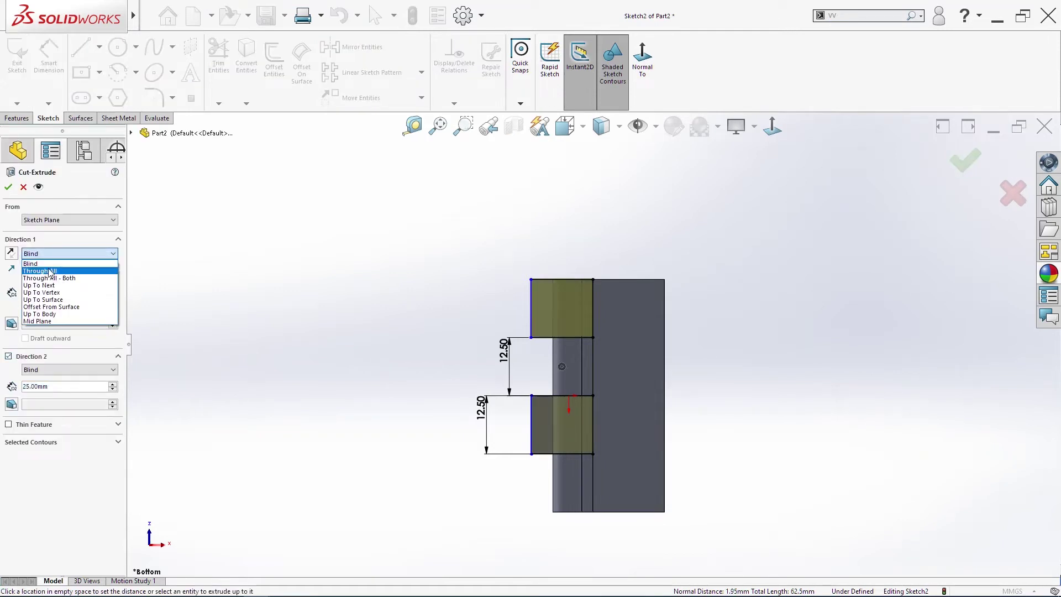
pyautogui.click(44, 270)
pyautogui.click(66, 352)
pyautogui.click(45, 363)
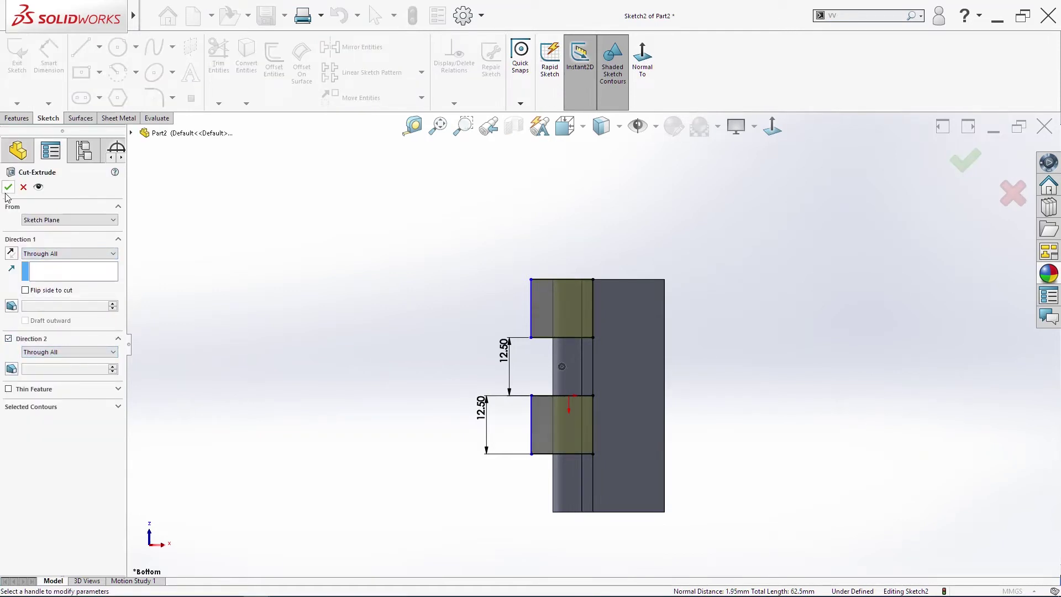
pyautogui.click(8, 188)
# Start a new sketch on the large flat face of the hinge plate
pyautogui.moveTo(323, 310); pyautogui.dragTo(317, 367, button='middle')
pyautogui.press('s')
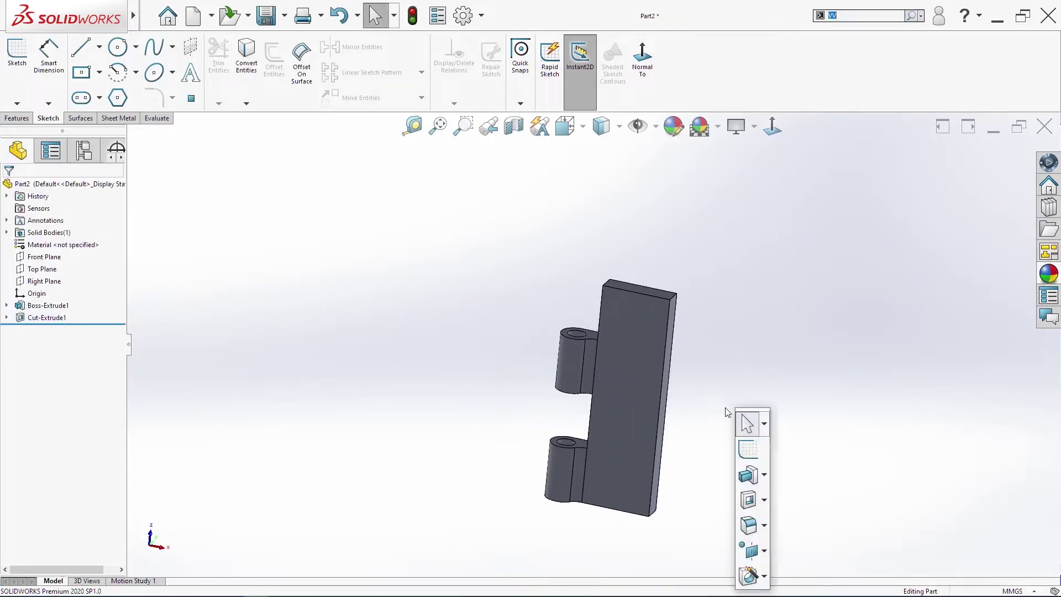
pyautogui.click(621, 398)
pyautogui.click(637, 438)
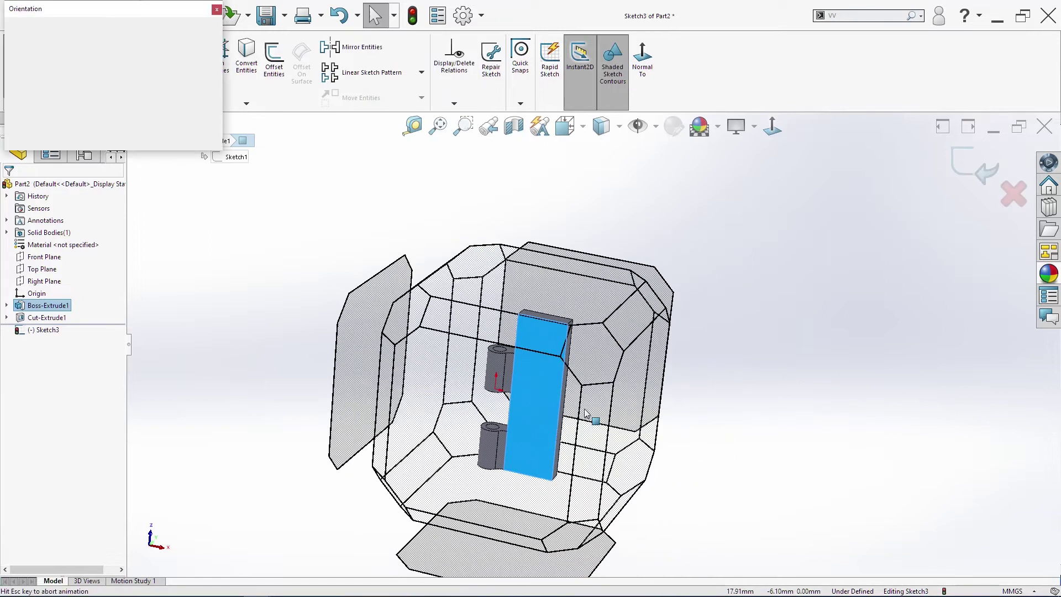
# Sketch a vertical construction line down the middle of the plate face, from the midpoint of its upper edge to its lower edge
pyautogui.press('s')
pyautogui.press('s')
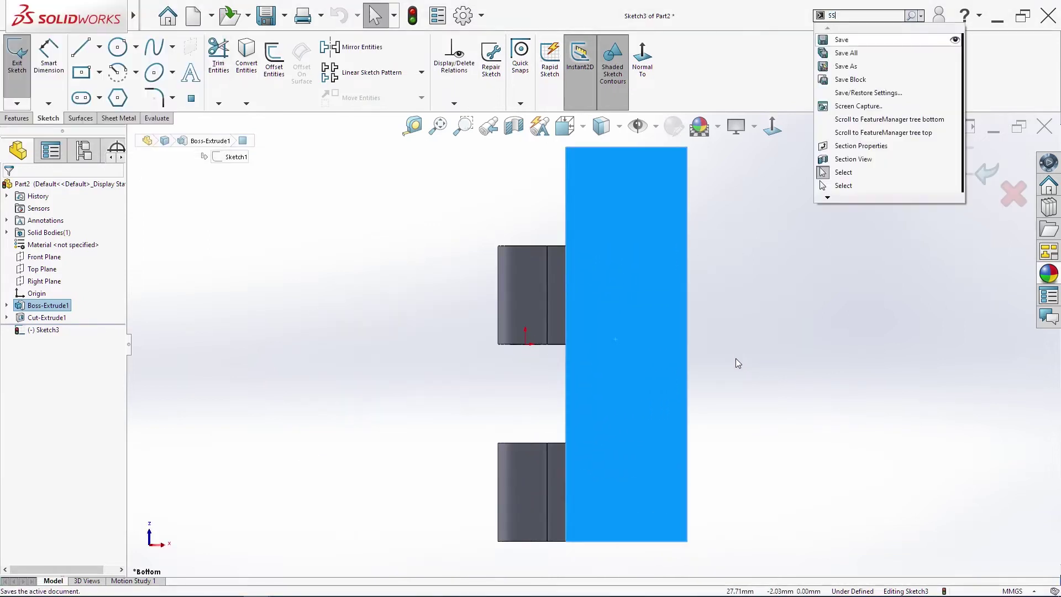
pyautogui.click(739, 361)
pyautogui.press('s')
pyautogui.click(773, 357)
pyautogui.click(782, 382)
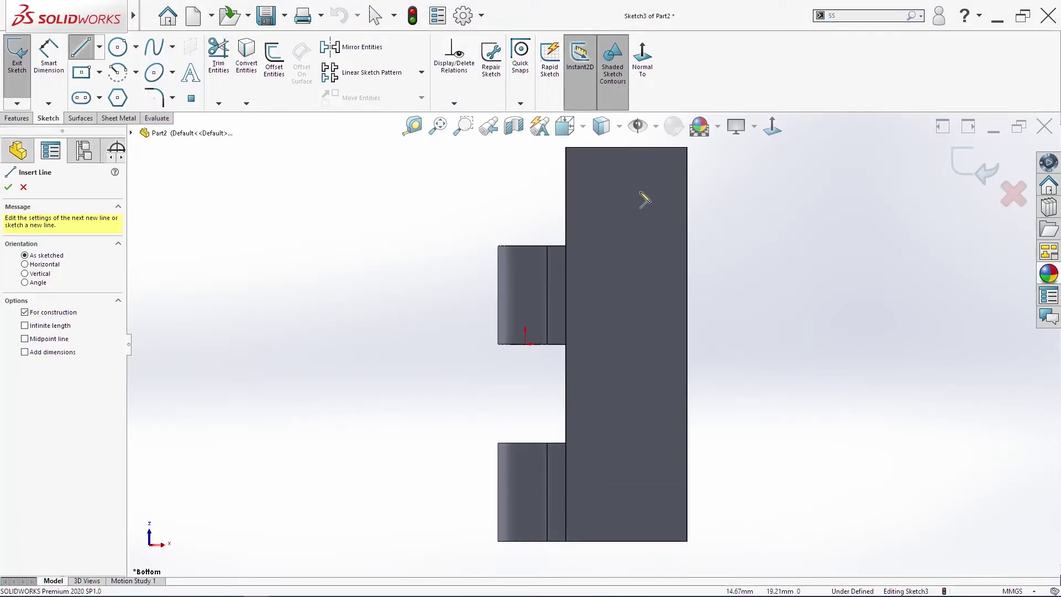
pyautogui.click(627, 148)
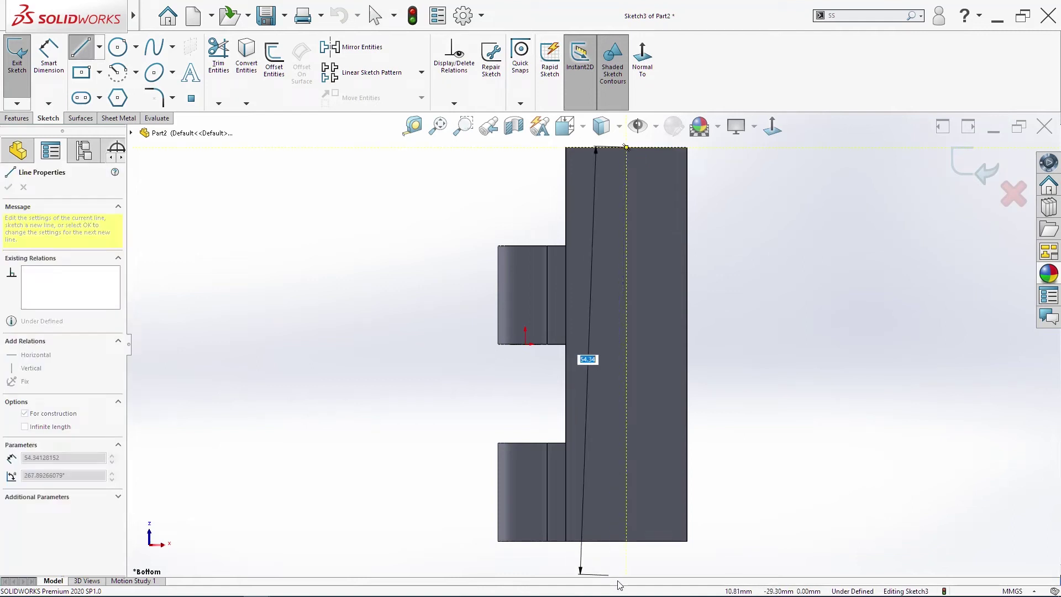
pyautogui.click(627, 541)
pyautogui.press('Escape')
# Sketch two circles centred on the construction line, one about 6.5 mm in diameter near the upper end and a smaller one near the lower end
pyautogui.press('s')
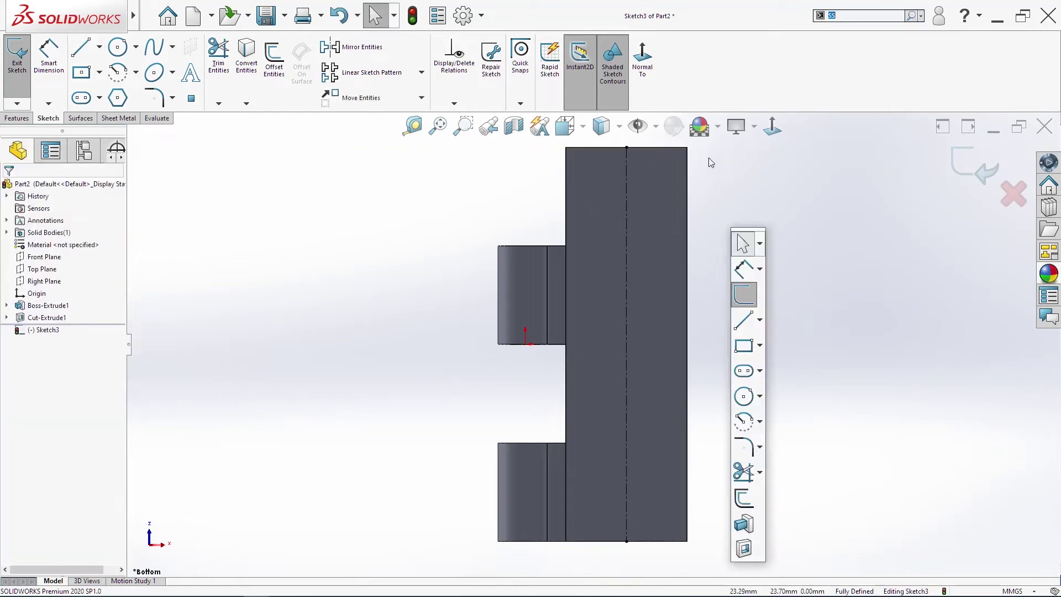
pyautogui.click(745, 402)
pyautogui.moveTo(626, 206); pyautogui.dragTo(642, 227)
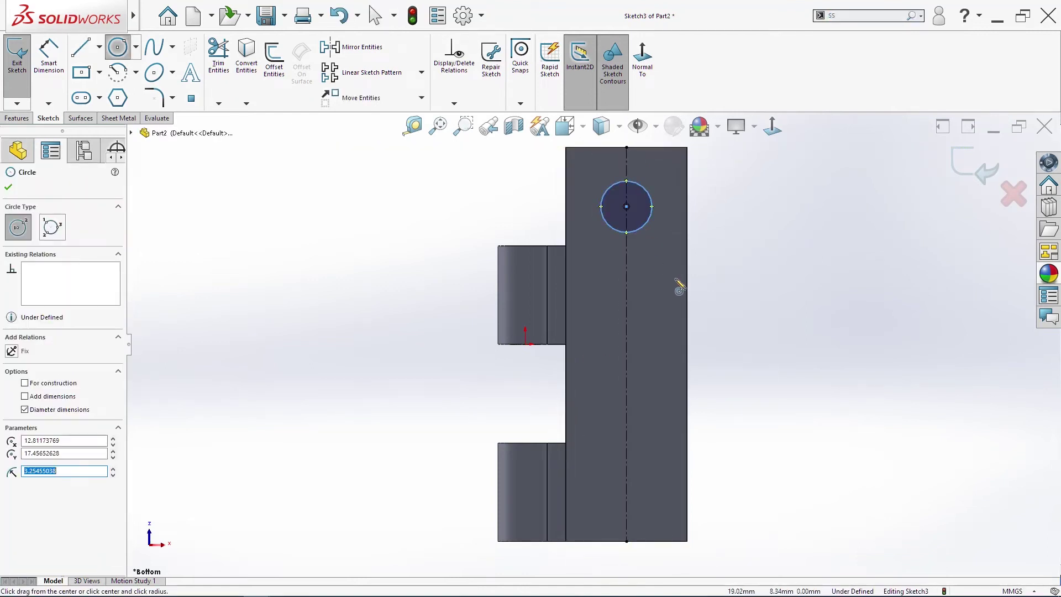
pyautogui.press('s')
pyautogui.moveTo(627, 451); pyautogui.dragTo(634, 460)
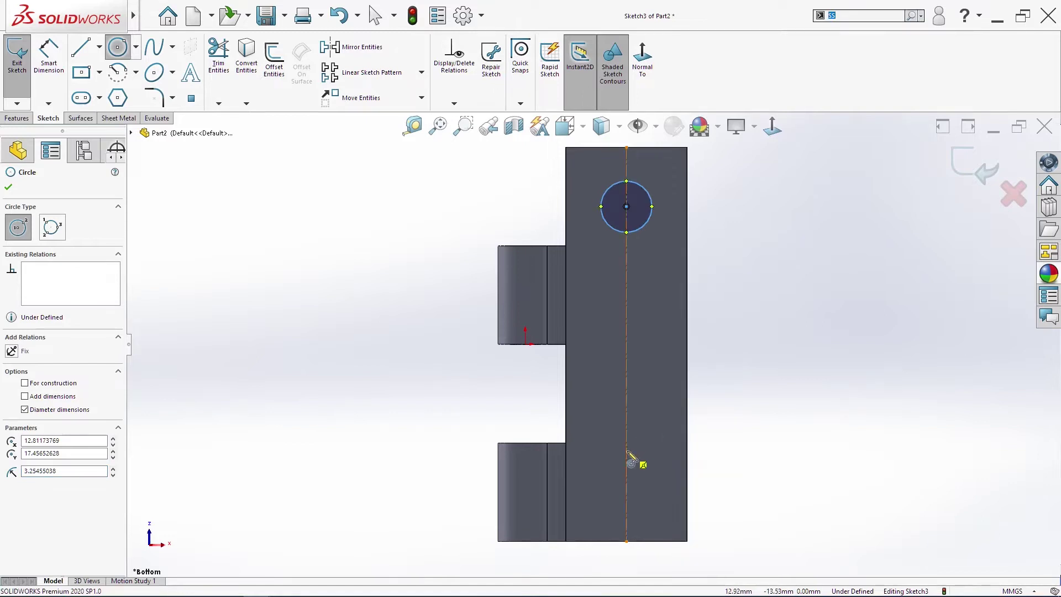
# Dimension the upper circle's diameter to 5 mm
pyautogui.press('s')
pyautogui.click(693, 300)
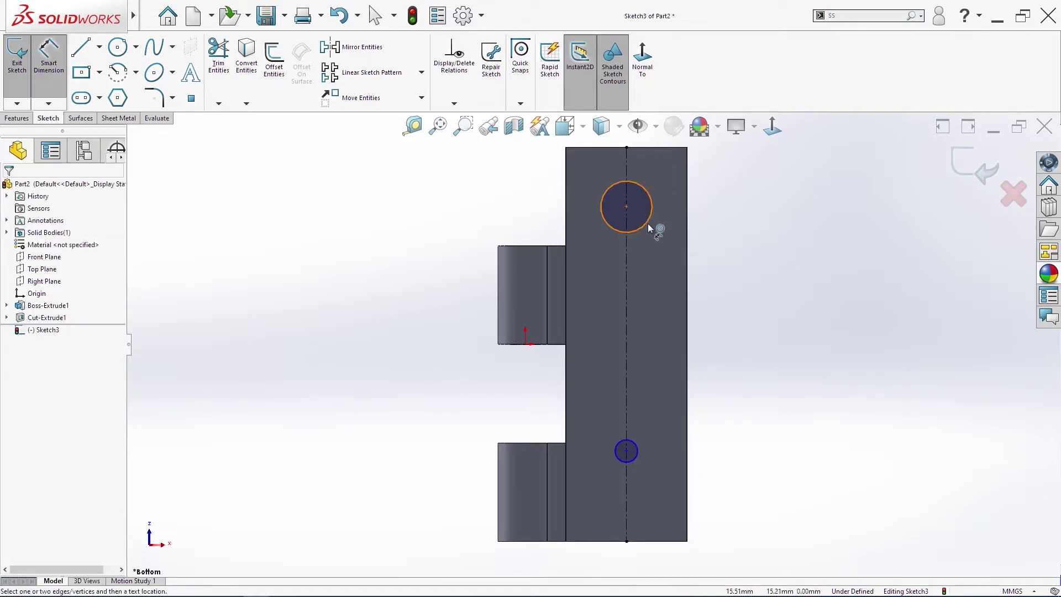
pyautogui.click(736, 220)
pyautogui.write('5')
pyautogui.press('Return')
pyautogui.press('Escape')
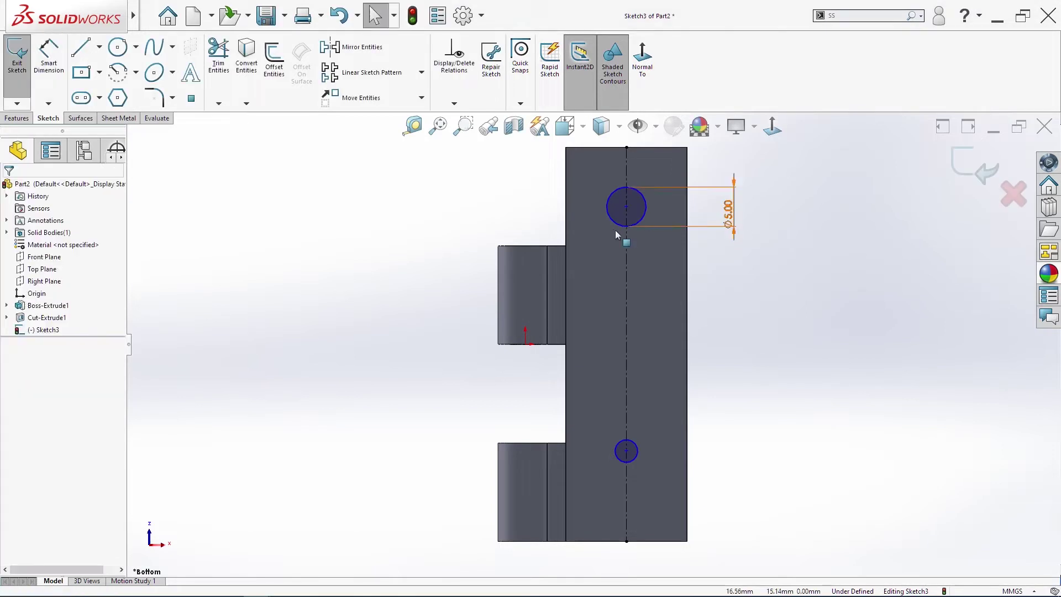
# Apply an Equal relation between the upper and lower circles
pyautogui.click(642, 217)
pyautogui.keyDown('ctrl'); pyautogui.click(626, 451); pyautogui.keyUp('ctrl')
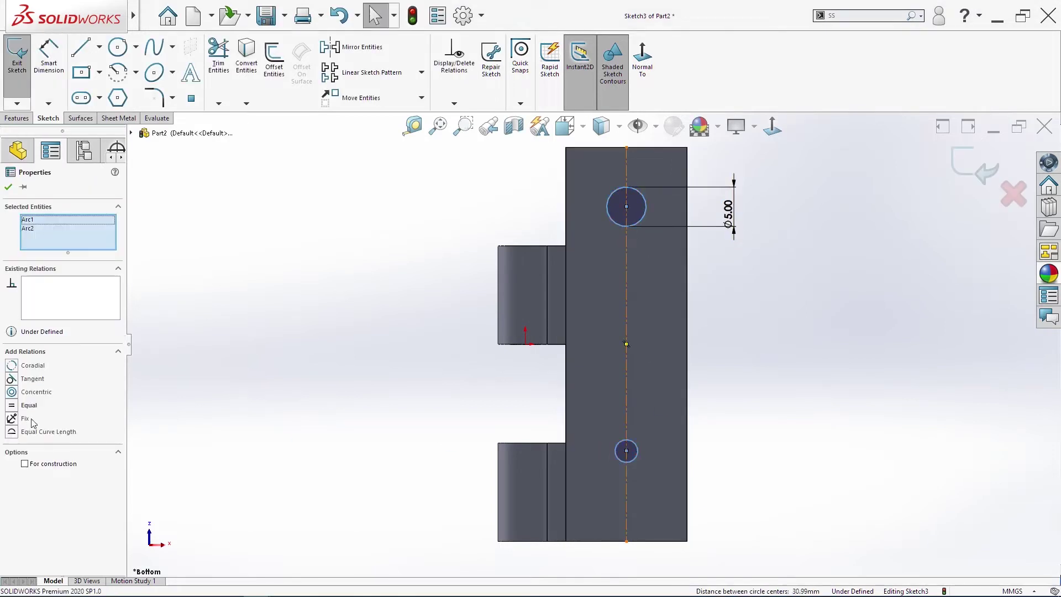
pyautogui.click(31, 406)
# Dimension the distance between the two circle centres to 30 mm
pyautogui.rightClick(699, 296)
pyautogui.click(721, 299)
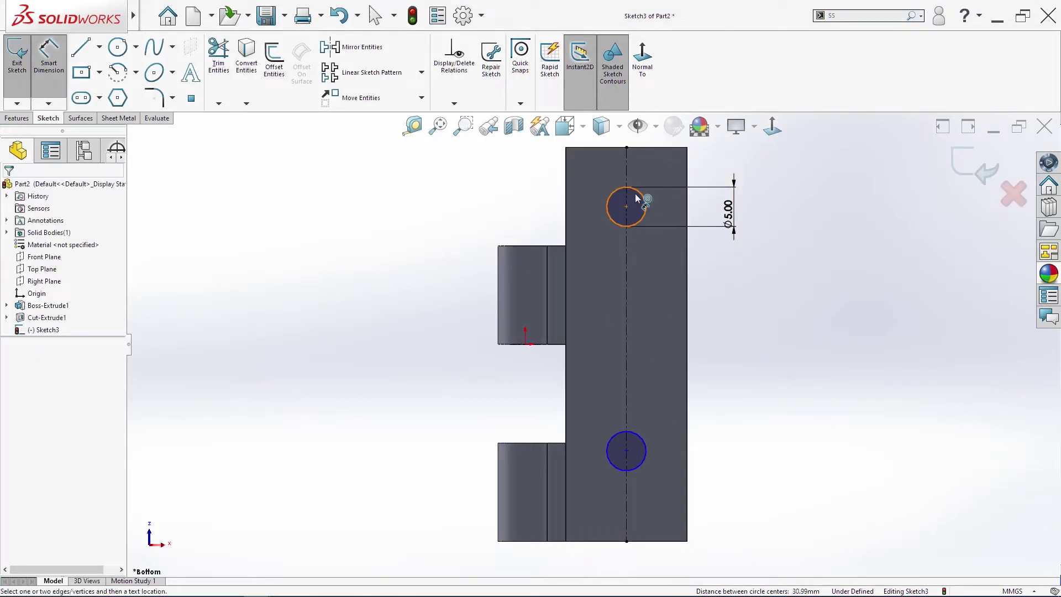
pyautogui.click(626, 207)
pyautogui.click(627, 450)
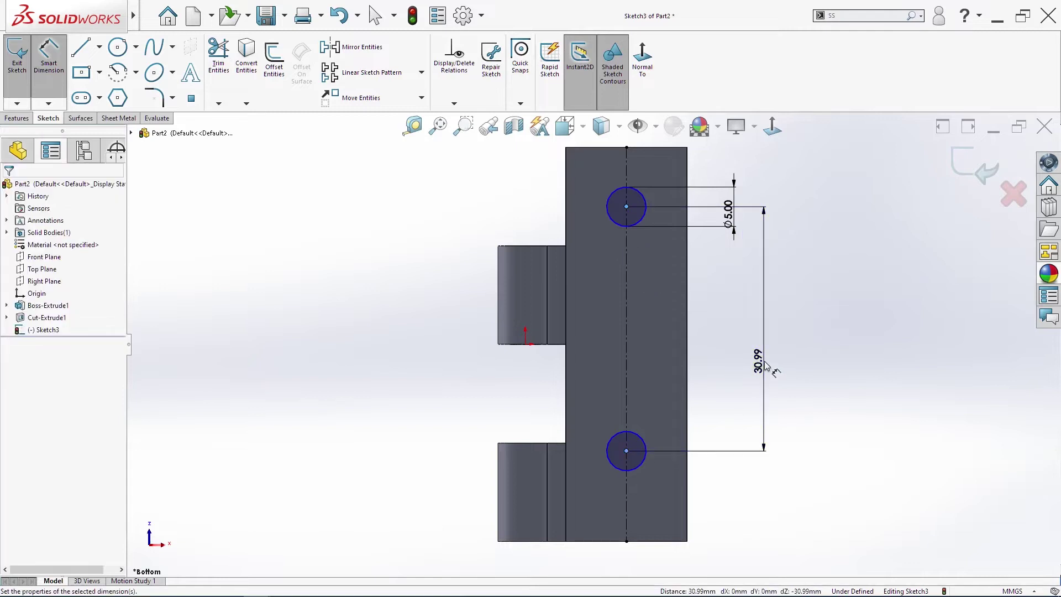
pyautogui.click(768, 367)
pyautogui.write('30')
pyautogui.press('Return')
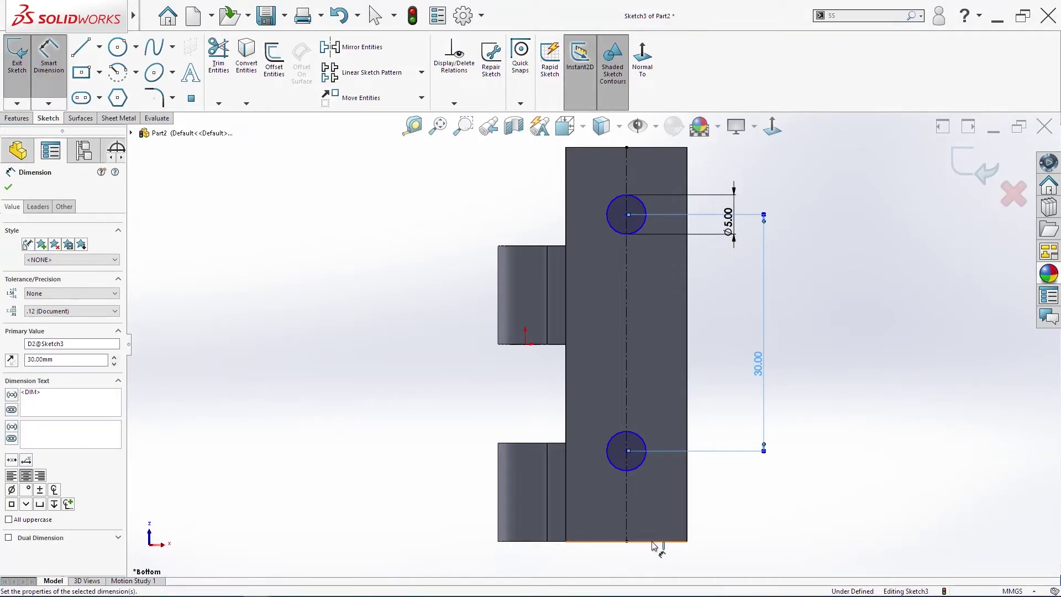
# Dimension the lower circle's centre to 10 mm from the plate's lower edge
pyautogui.click(654, 545)
pyautogui.click(627, 451)
pyautogui.click(781, 496)
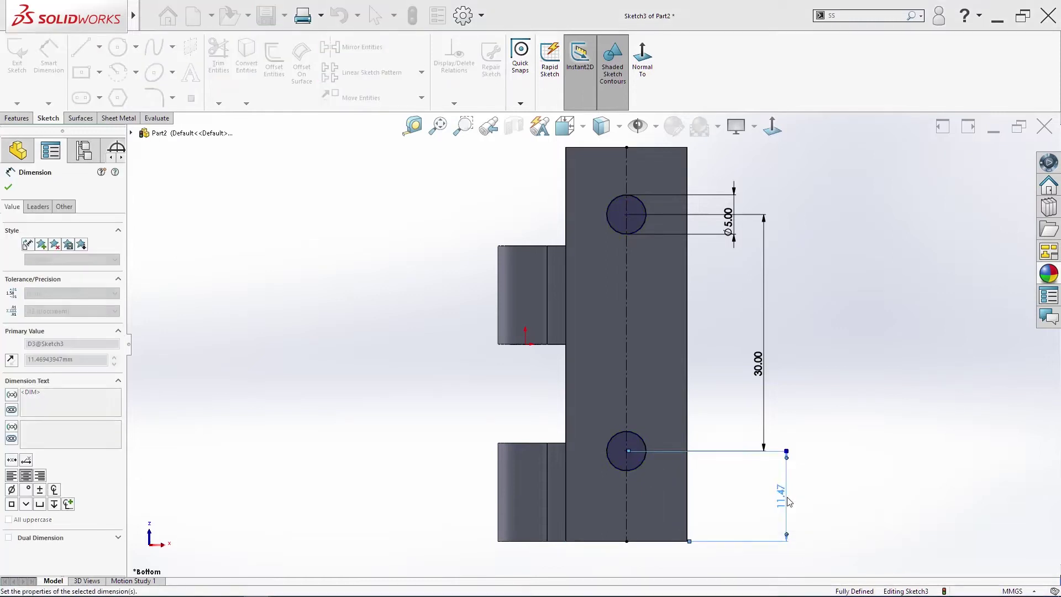
pyautogui.press('Escape')
pyautogui.press('Escape')
# Cut-extrude the two circles all the way through the plate to form the screw holes
pyautogui.press('s')
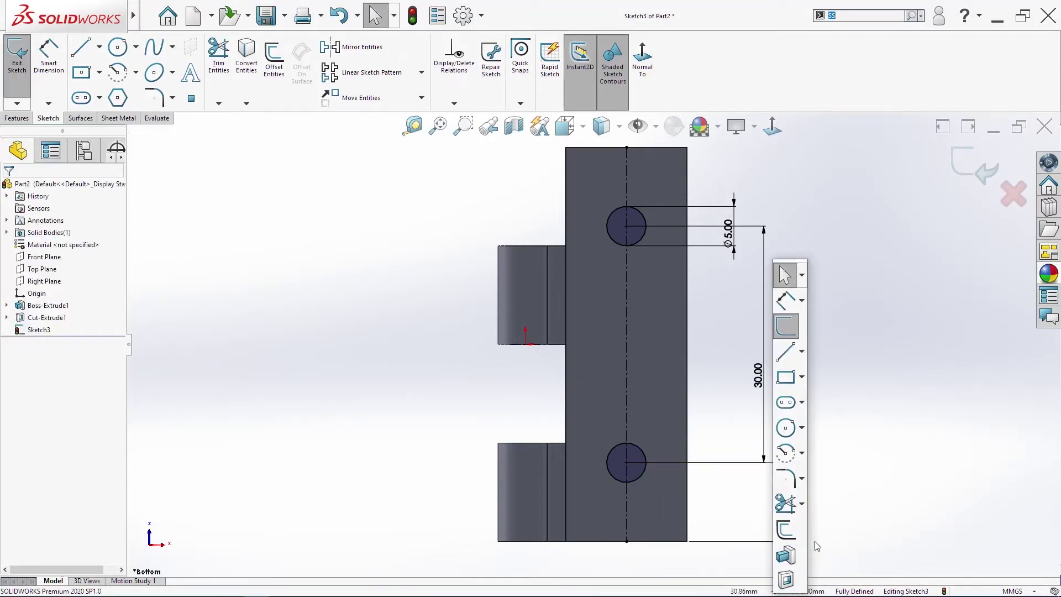
pyautogui.click(785, 579)
pyautogui.click(49, 254)
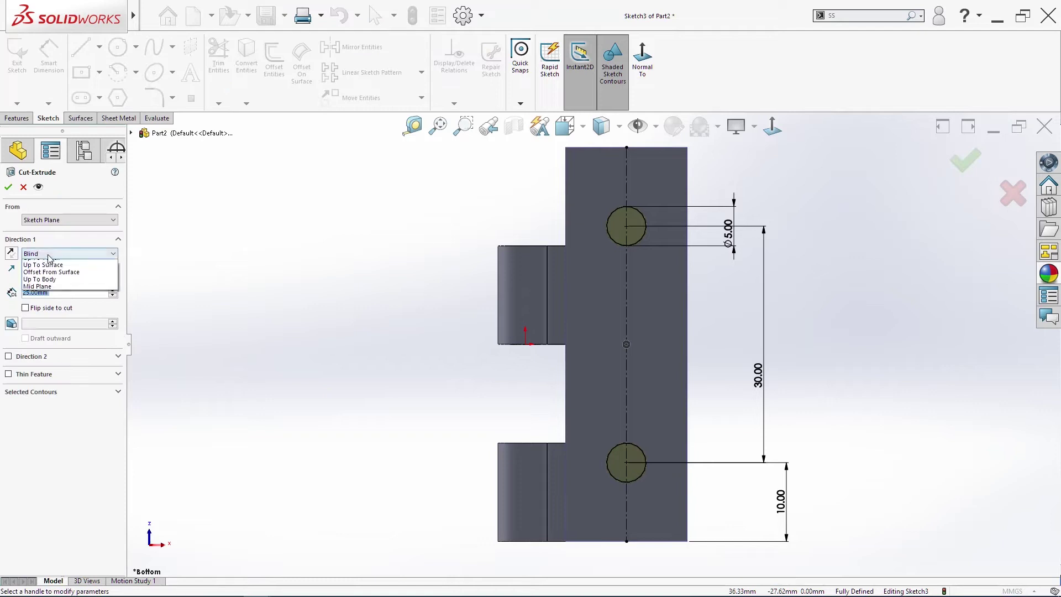
pyautogui.click(50, 271)
pyautogui.press('Return')
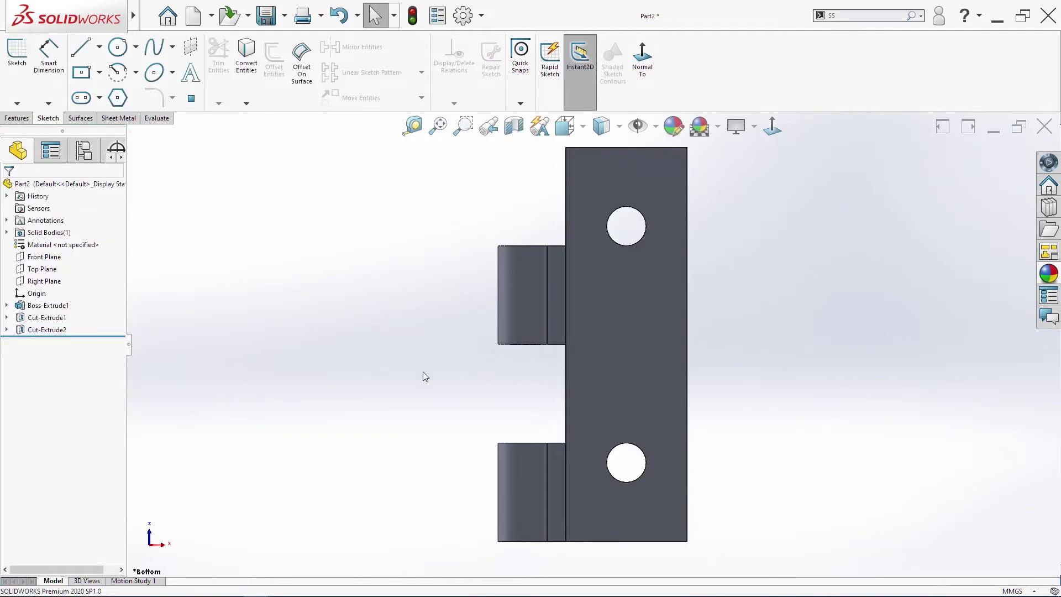
# Start a new sketch on the plate face with the two holes and view it straight on
pyautogui.moveTo(586, 411); pyautogui.dragTo(542, 444, button='middle')
pyautogui.scroll(4, 542, 447)
pyautogui.click(609, 360)
pyautogui.press('s')
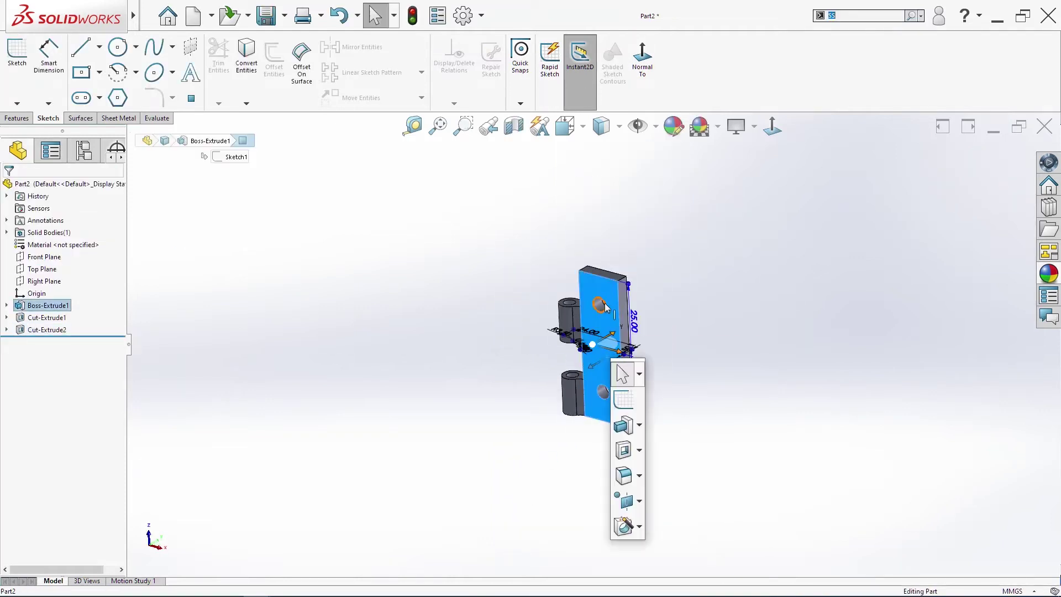
pyautogui.click(631, 393)
pyautogui.press('space')
pyautogui.click(419, 431)
# Sketch a circle concentric with each hole, about 10.5 mm in diameter at the upper hole and 10.2 mm at the lower
pyautogui.press('s')
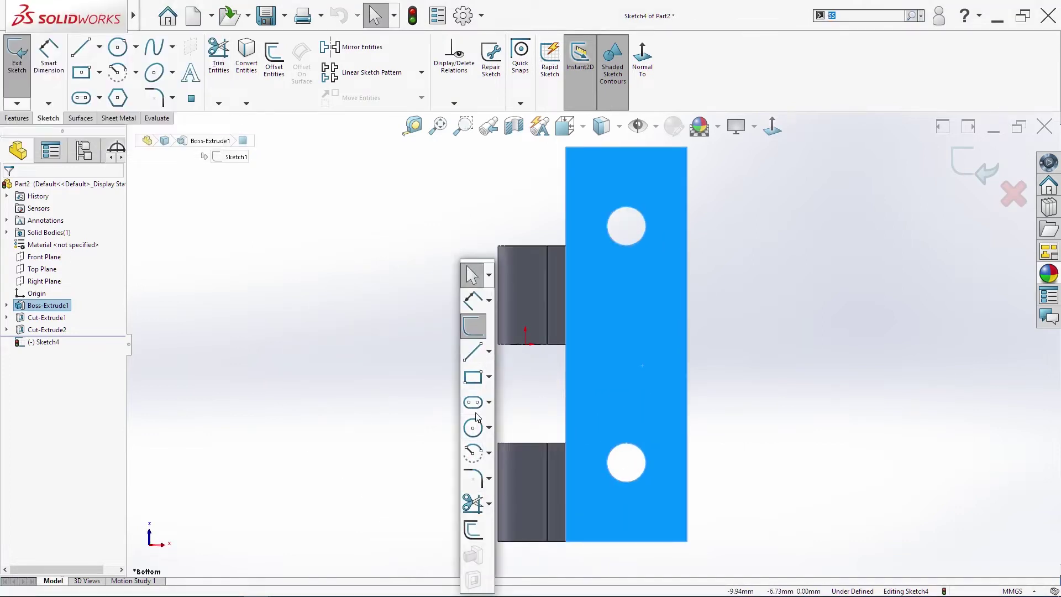
pyautogui.click(472, 427)
pyautogui.click(626, 226)
pyautogui.click(667, 226)
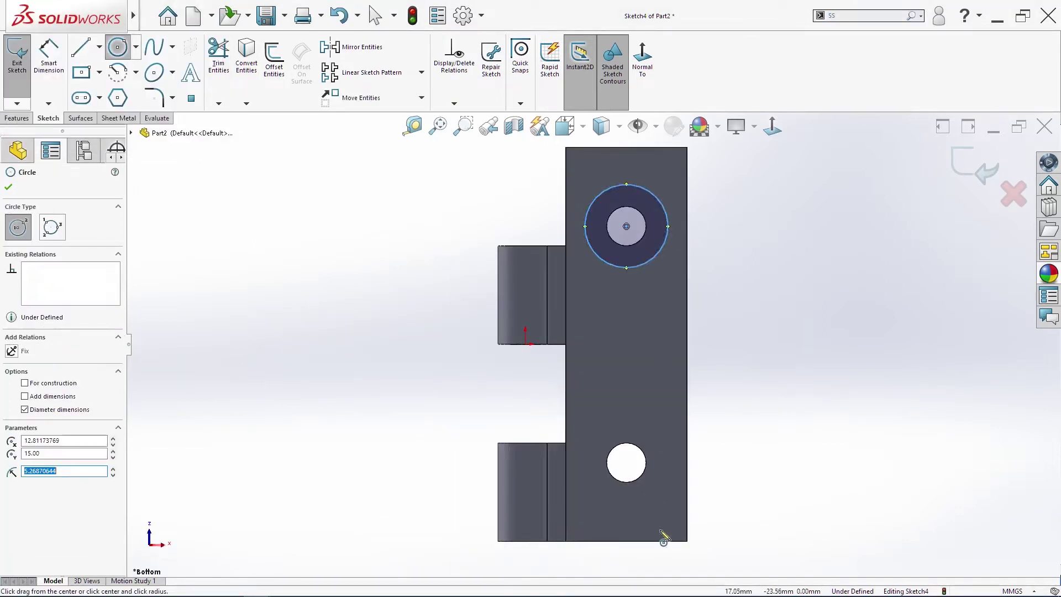
pyautogui.click(626, 462)
pyautogui.click(665, 454)
# Dimension both concentric circles to a diameter of 10 mm
pyautogui.press('s')
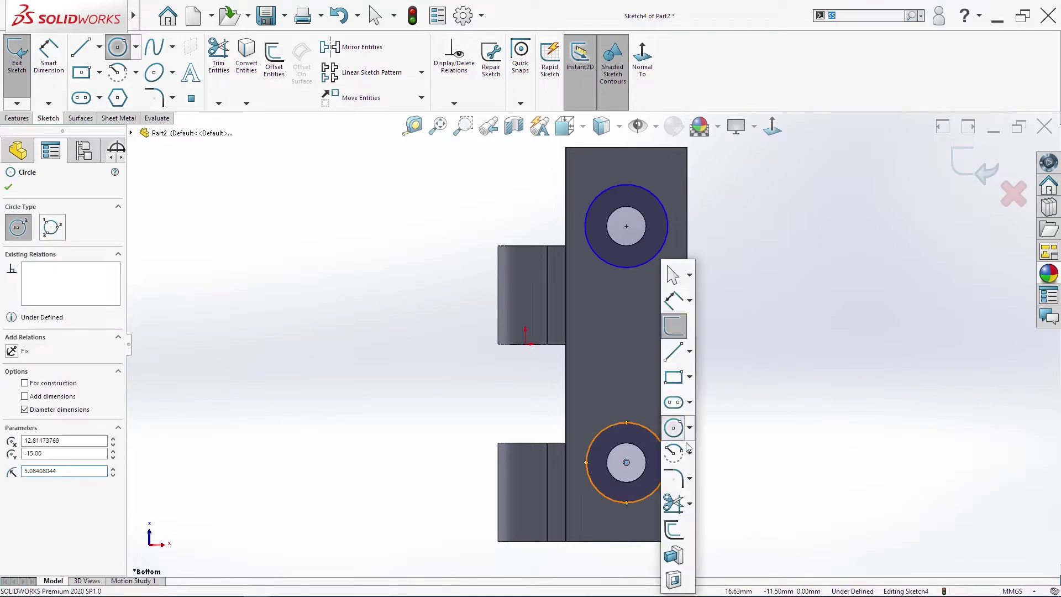
pyautogui.click(672, 299)
pyautogui.click(664, 447)
pyautogui.click(763, 427)
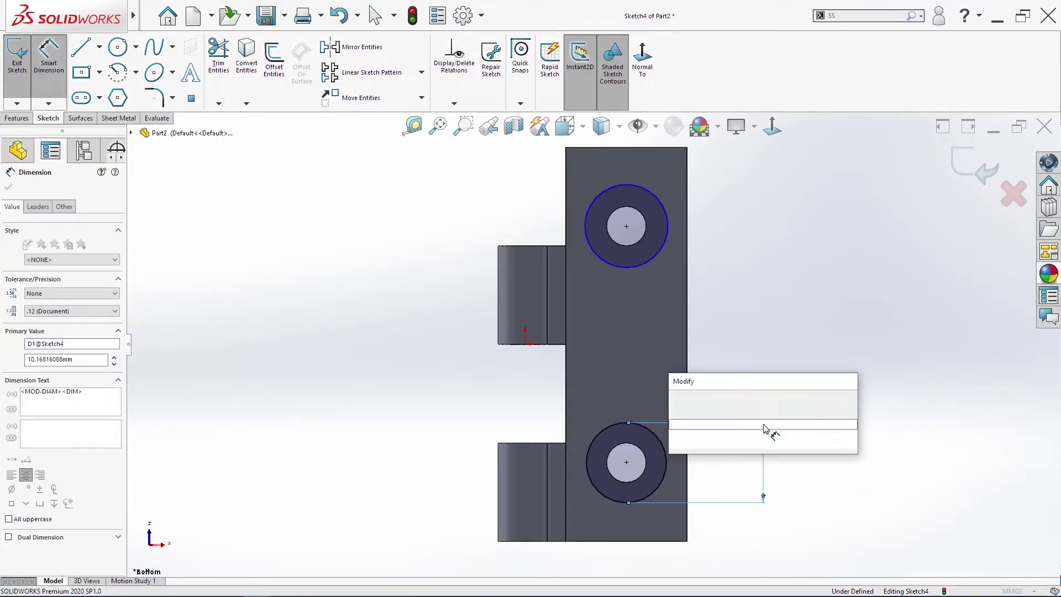
pyautogui.write('10')
pyautogui.press('Return')
pyautogui.click(668, 216)
pyautogui.click(730, 233)
pyautogui.write('10')
pyautogui.press('Return')
pyautogui.press('Escape')
# Cut-extrude the two 10 mm circles as shallow recesses around the screw holes
pyautogui.press('s')
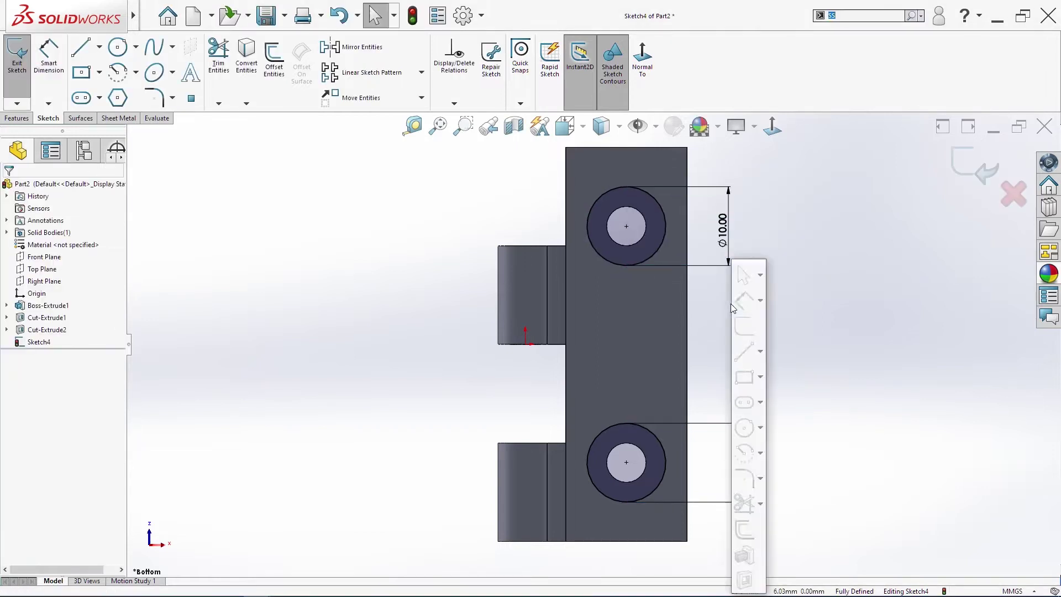
pyautogui.click(747, 572)
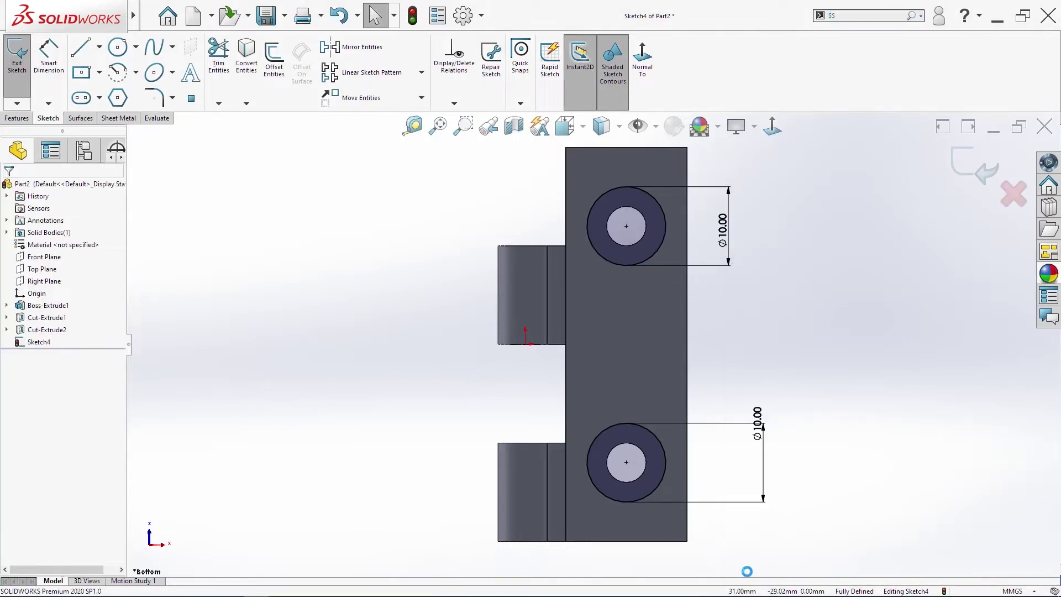
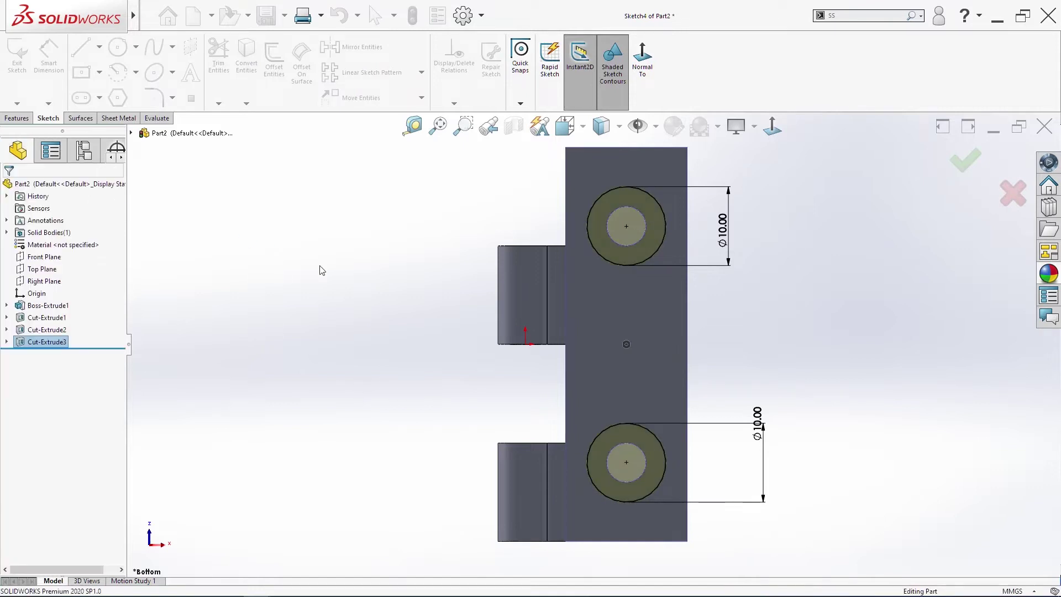
pyautogui.moveTo(801, 379); pyautogui.dragTo(768, 393, button='middle')
pyautogui.press('s')
pyautogui.press('Escape')
# Start a Chamfer and select the two inner hole edges and the two exposed plate edge segments on the knuckle side
pyautogui.click(18, 121)
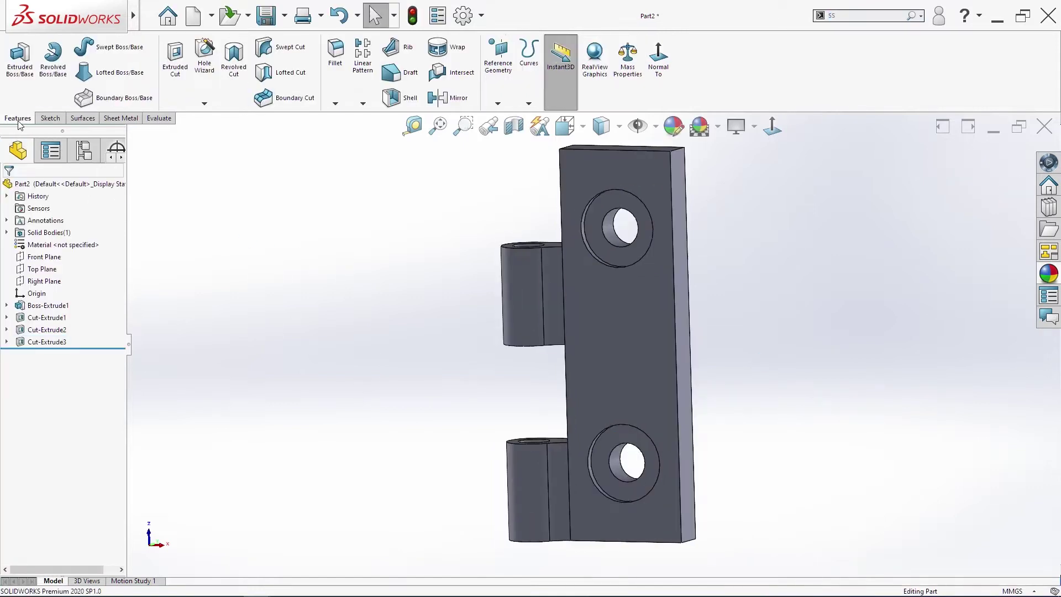
pyautogui.click(340, 132)
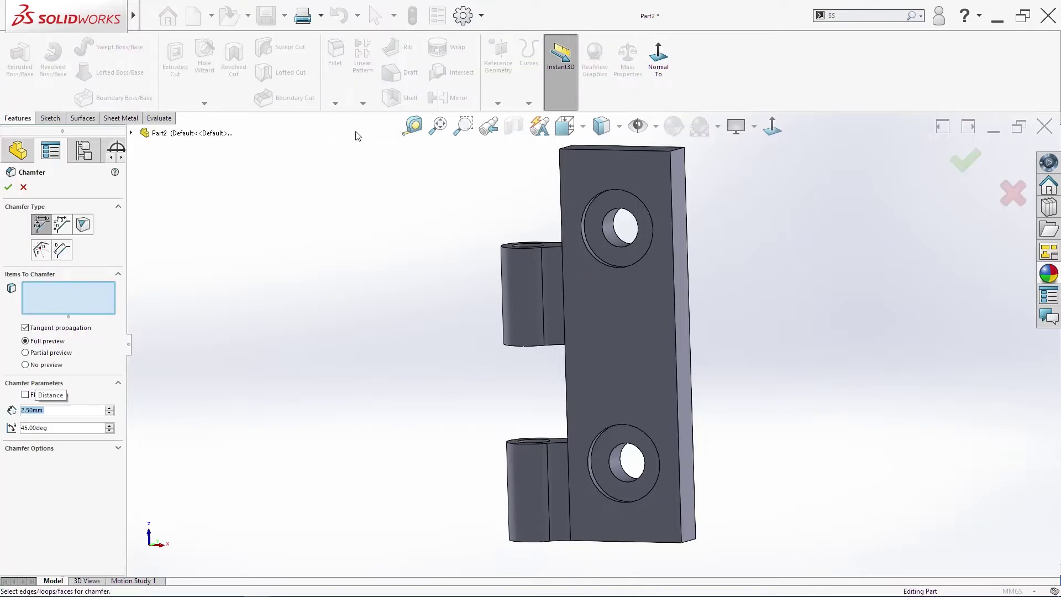
pyautogui.click(633, 219)
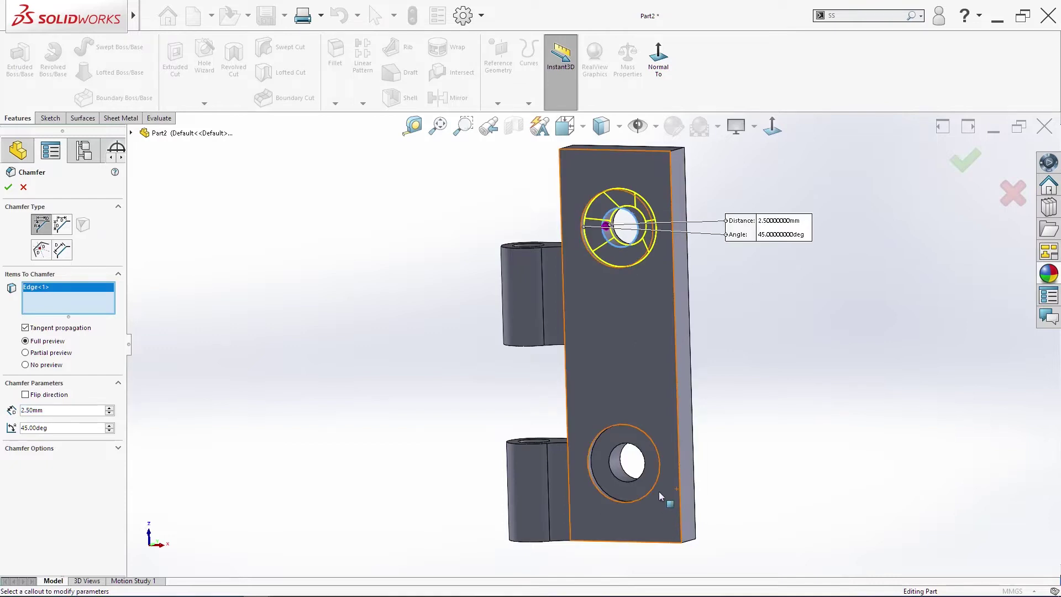
pyautogui.click(644, 459)
pyautogui.moveTo(644, 460); pyautogui.dragTo(587, 221, button='middle')
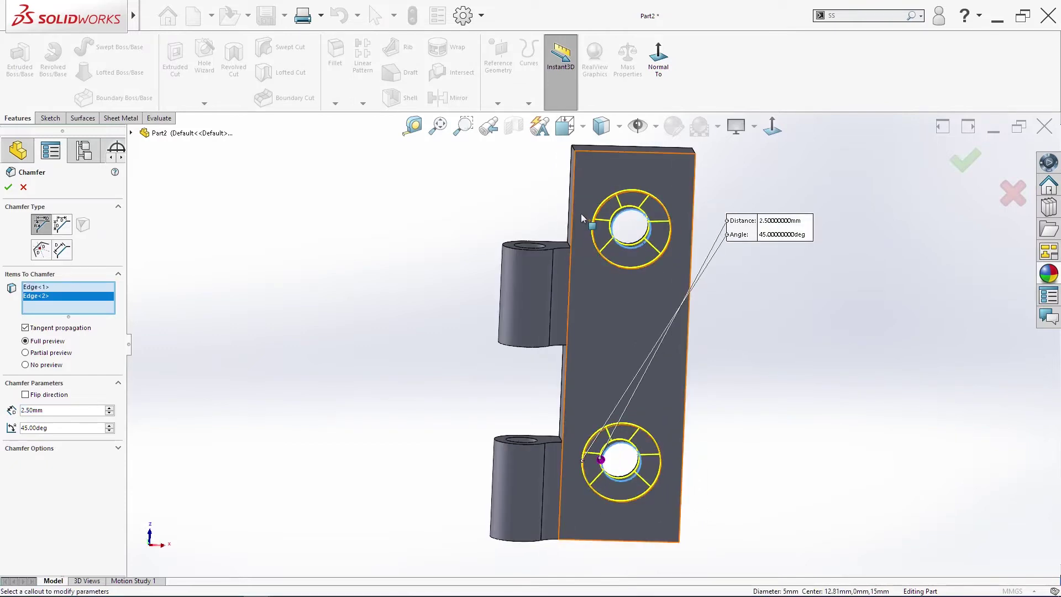
pyautogui.click(574, 202)
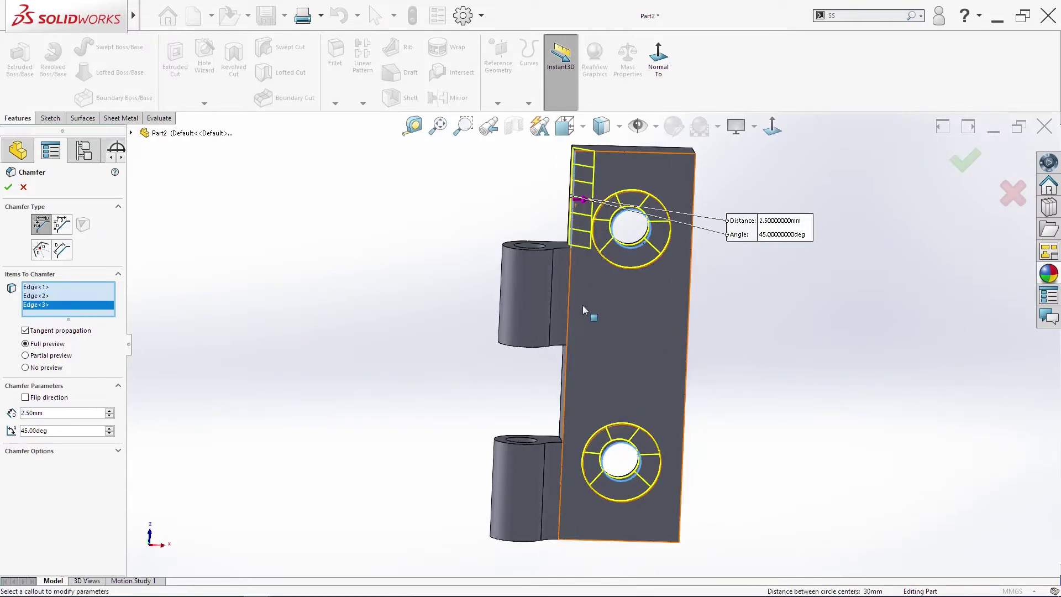
pyautogui.click(568, 354)
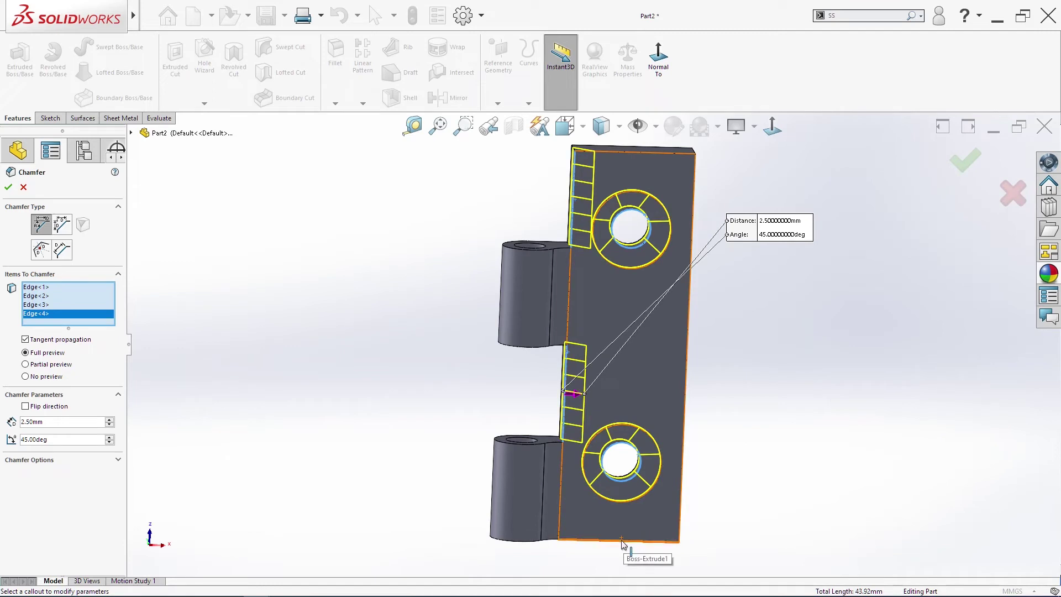
# Try adding the plate's lower end edge to the chamfer selection
pyautogui.click(623, 541)
pyautogui.moveTo(683, 427); pyautogui.dragTo(620, 509, button='middle')
pyautogui.scroll(-5, 621, 509)
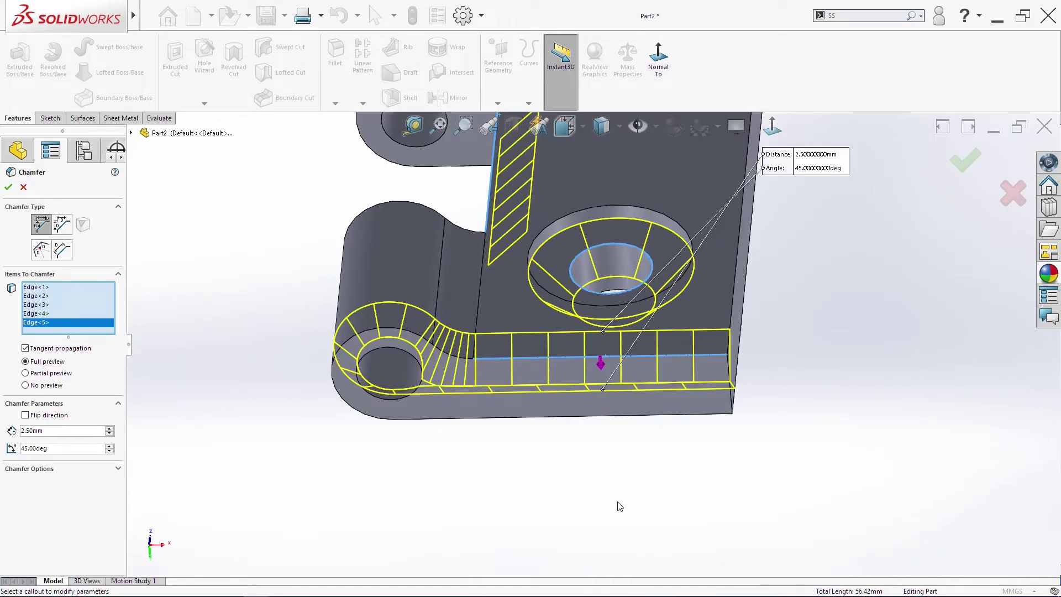
pyautogui.click(623, 359)
pyautogui.click(622, 359)
pyautogui.scroll(3, 623, 359)
# Add the plate's long outer edge and upper end edge to the selection and apply the chamfer at 2.5 mm and 45 degrees
pyautogui.click(680, 331)
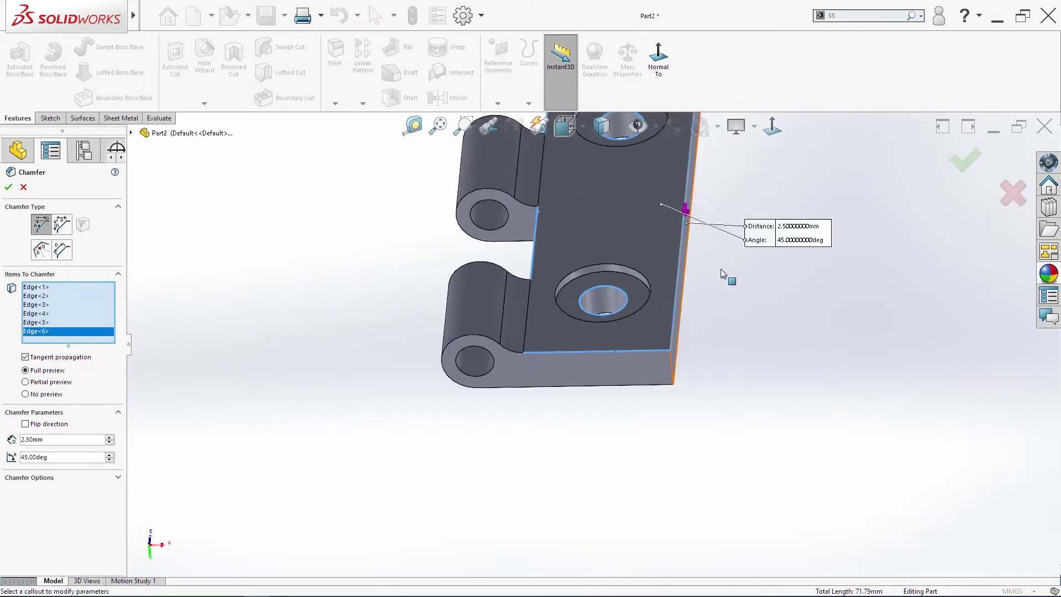
pyautogui.moveTo(723, 272); pyautogui.dragTo(713, 337, button='middle')
pyautogui.scroll(3, 713, 337)
pyautogui.scroll(-2, 614, 141)
pyautogui.click(651, 186)
pyautogui.moveTo(650, 186); pyautogui.dragTo(586, 411, button='middle')
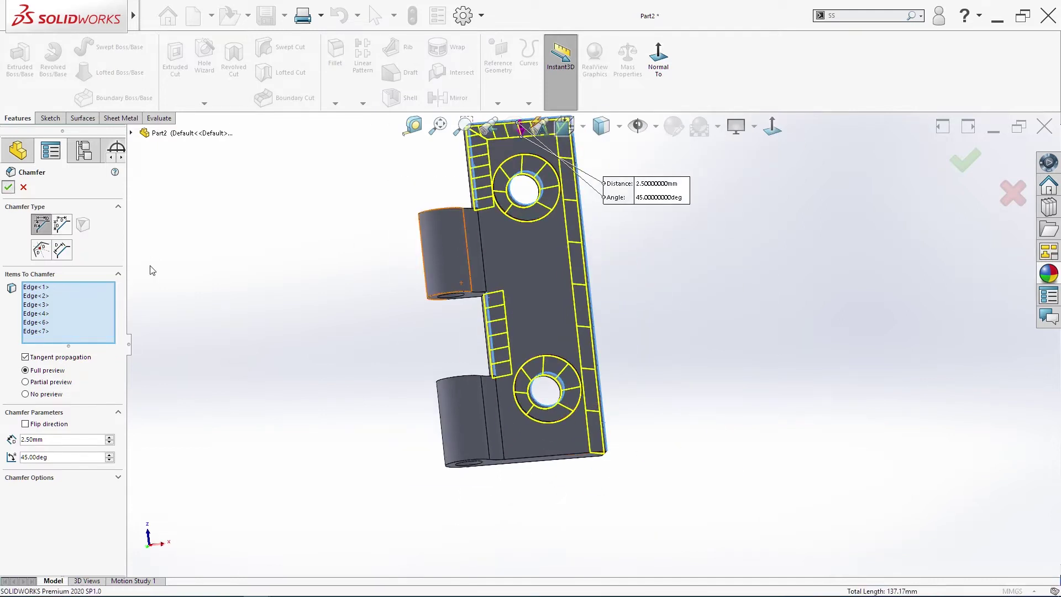
pyautogui.press('Return')
# Start a new sketch on the plate's long narrow outer side face and view it face-on
pyautogui.moveTo(743, 452); pyautogui.dragTo(635, 396, button='middle')
pyautogui.moveTo(381, 386); pyautogui.dragTo(474, 411, button='middle')
pyautogui.click(542, 418)
pyautogui.moveTo(548, 419); pyautogui.dragTo(504, 398, button='middle')
pyautogui.press('s')
pyautogui.click(461, 432)
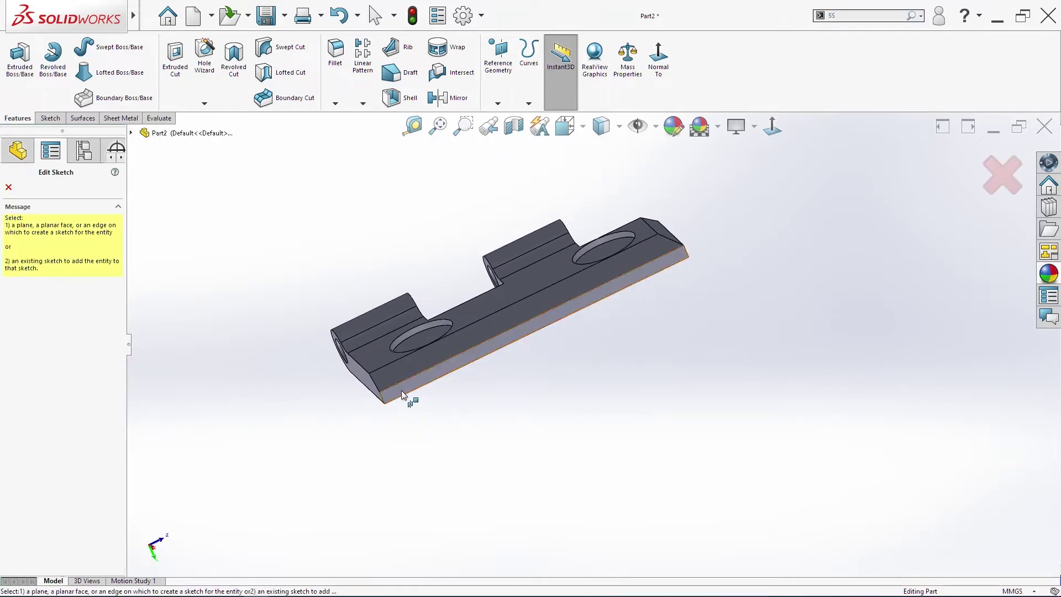
pyautogui.click(400, 390)
pyautogui.press('s')
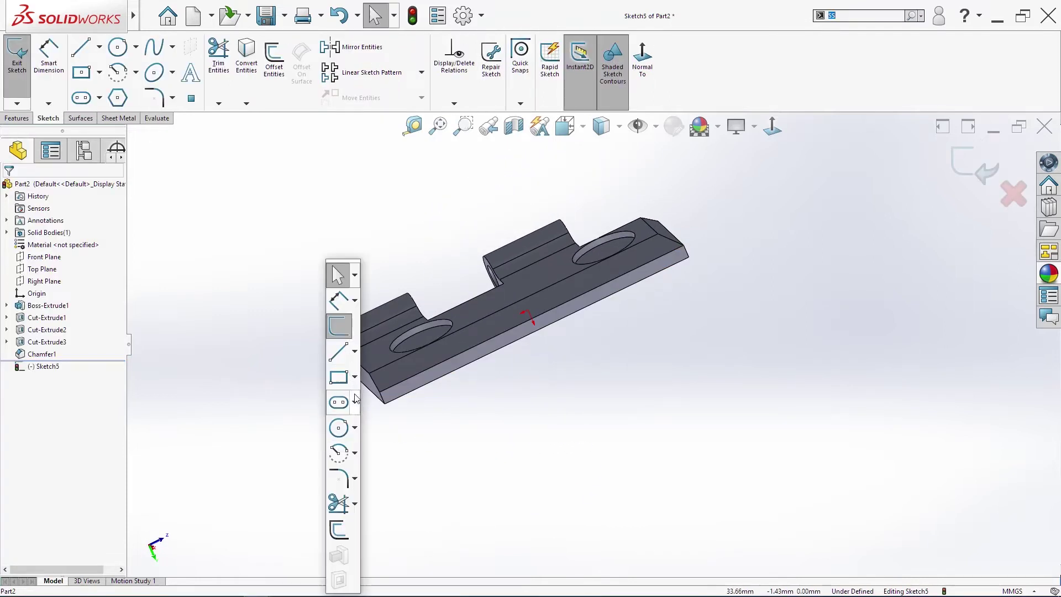
pyautogui.press('s')
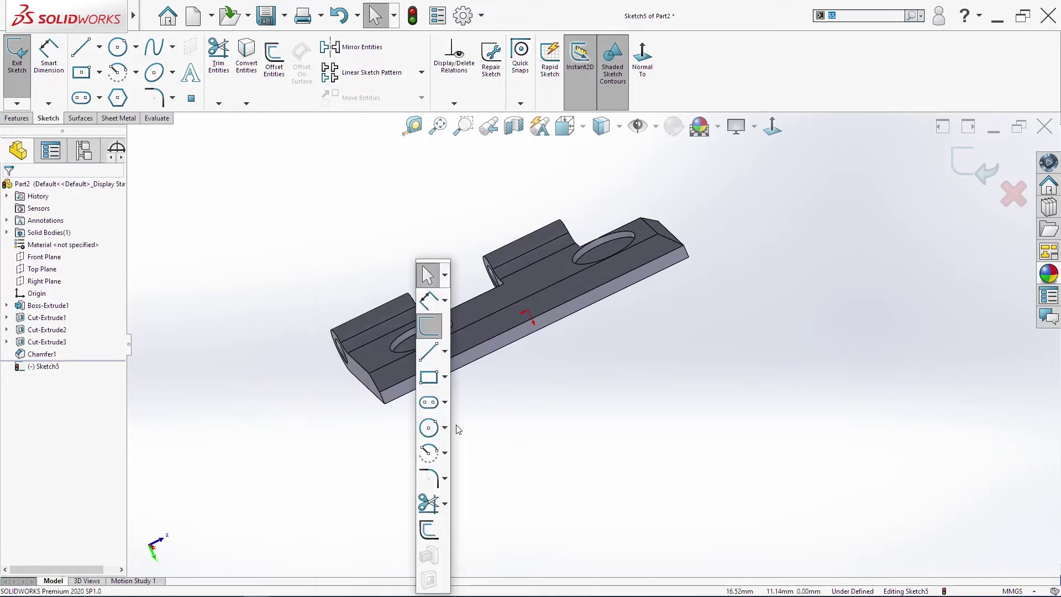
pyautogui.press('space')
pyautogui.click(447, 432)
pyautogui.press('s')
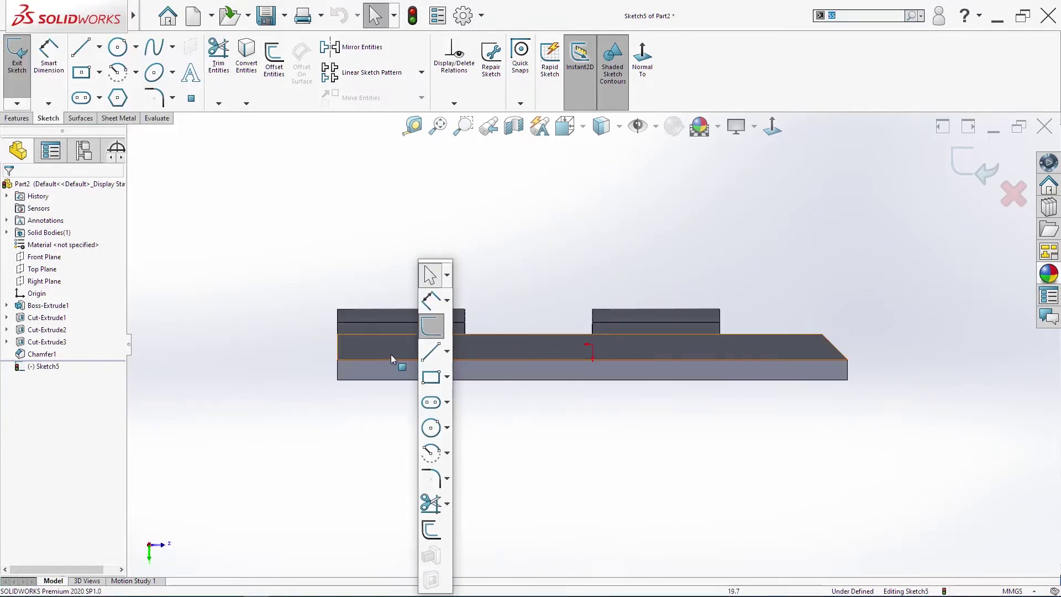
# Draw a diagonal line from the end corner of the side face up to the plate's upper edge, deleting the surplus vertical segment
pyautogui.click(431, 351)
pyautogui.scroll(-3, 359, 348)
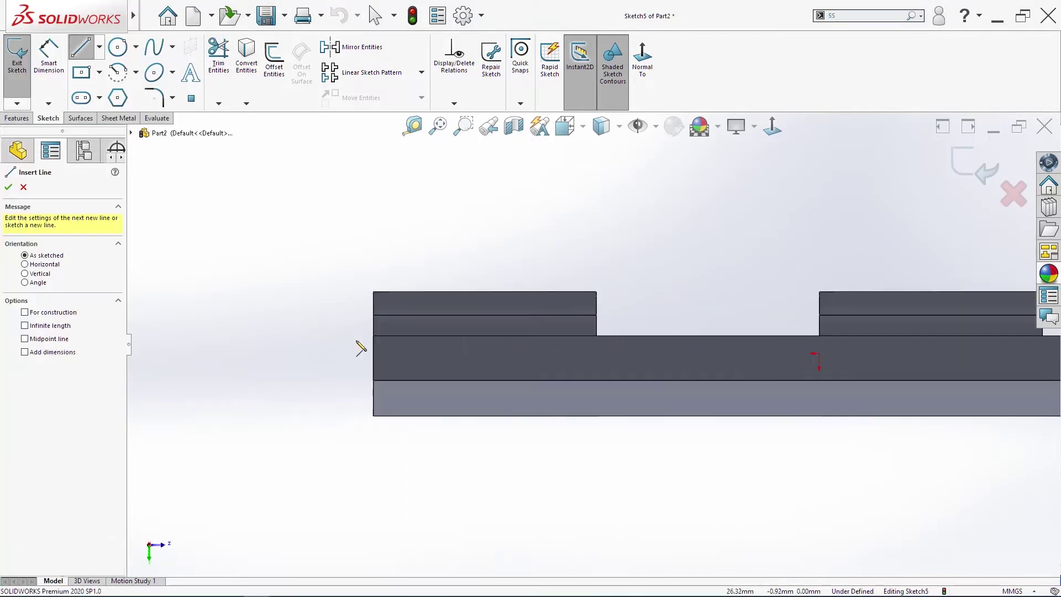
pyautogui.click(373, 381)
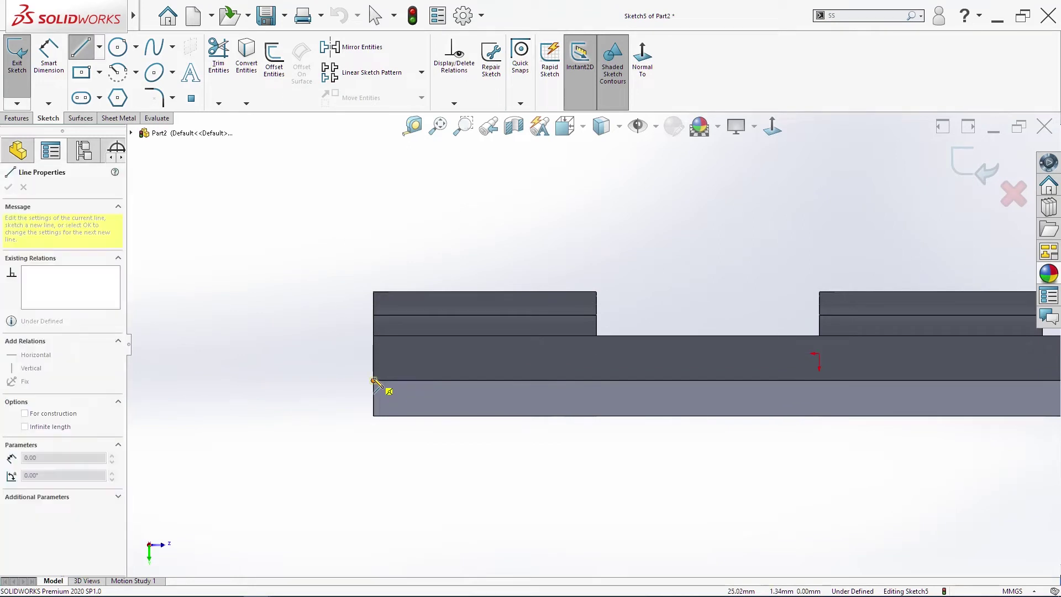
pyautogui.click(410, 337)
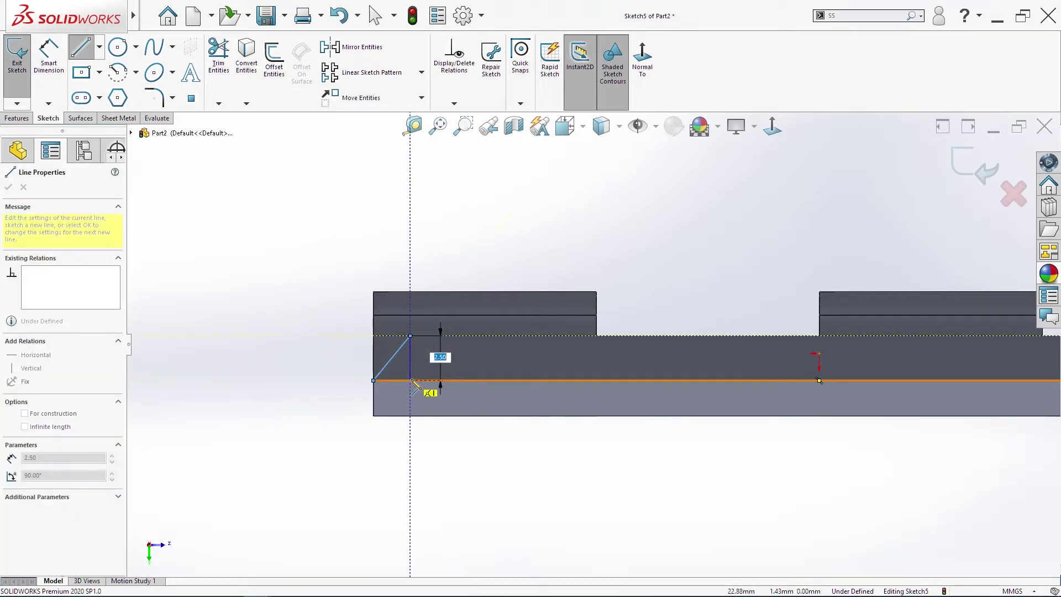
pyautogui.press('Escape')
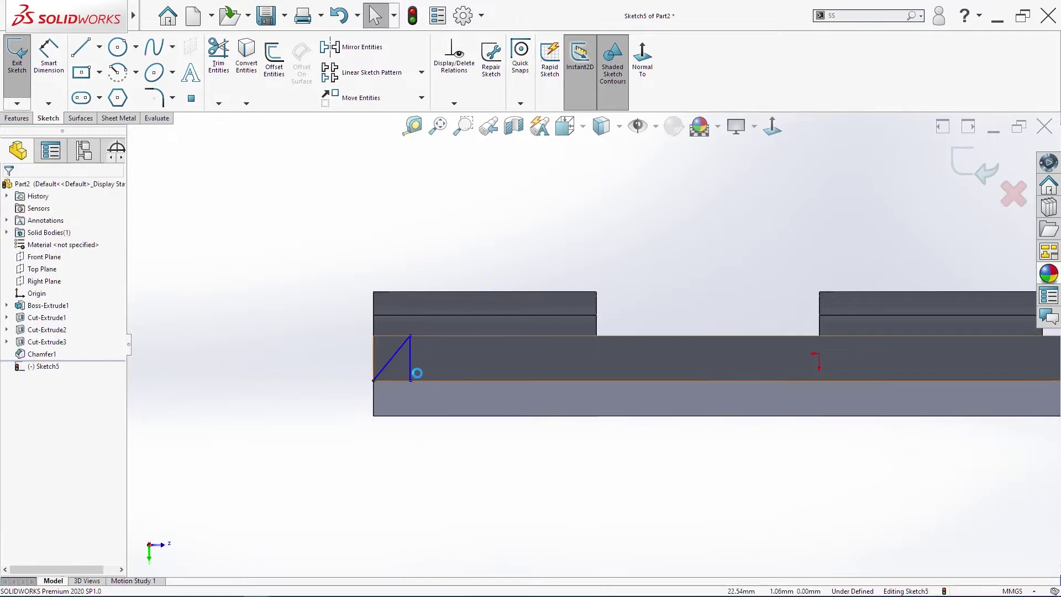
pyautogui.click(413, 370)
pyautogui.press('Delete')
# Close the corner triangle with a horizontal line along the plate's upper edge and a vertical line along its end
pyautogui.press('s')
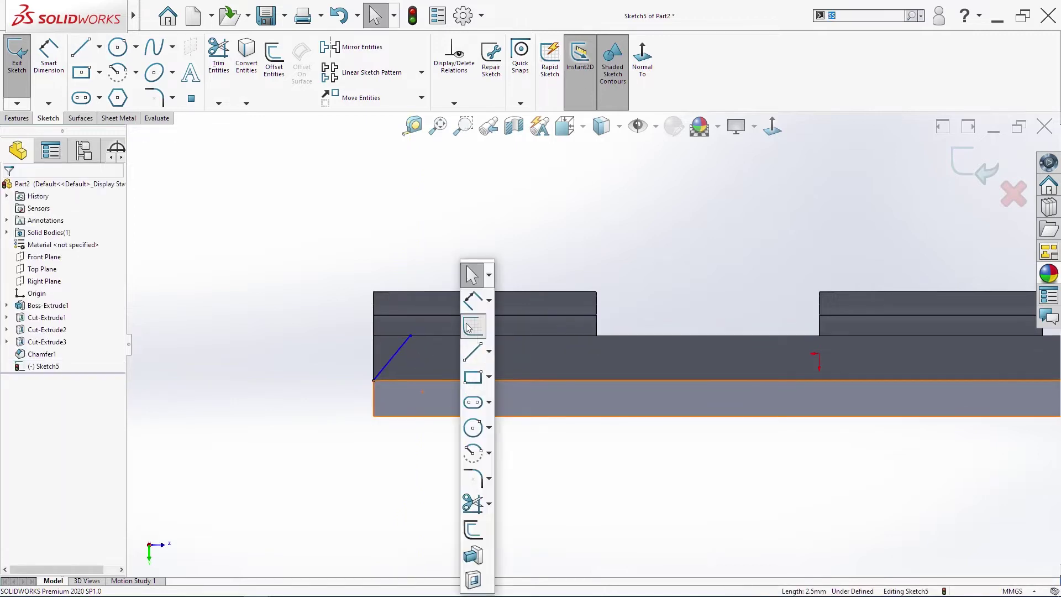
pyautogui.click(471, 353)
pyautogui.click(410, 336)
pyautogui.click(374, 336)
pyautogui.click(373, 380)
pyautogui.press('Escape')
# Dimension the angle between the triangle's diagonal and vertical lines at 45 degrees
pyautogui.press('s')
pyautogui.click(390, 301)
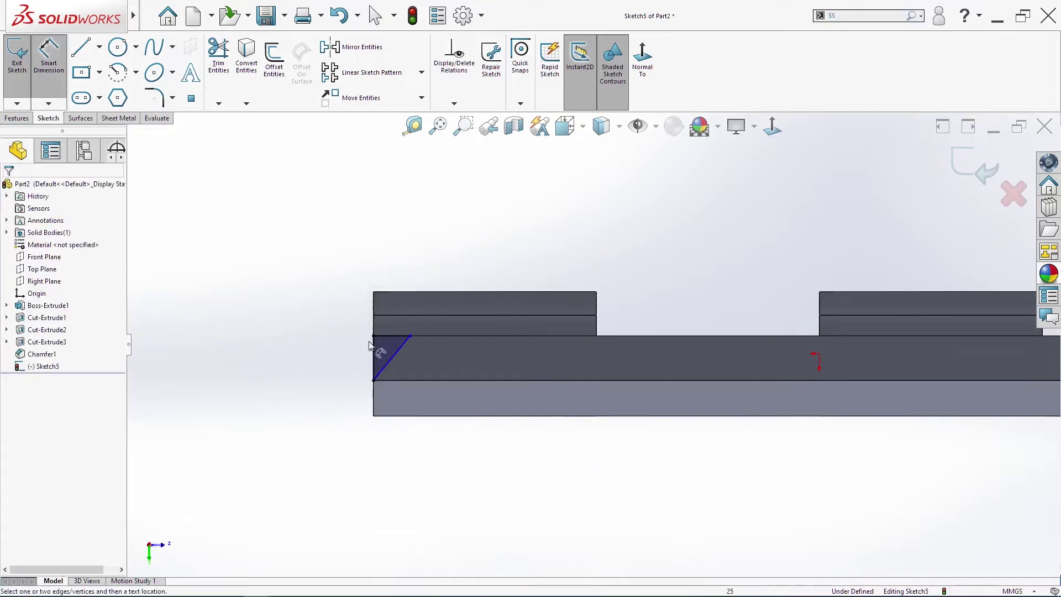
pyautogui.click(380, 368)
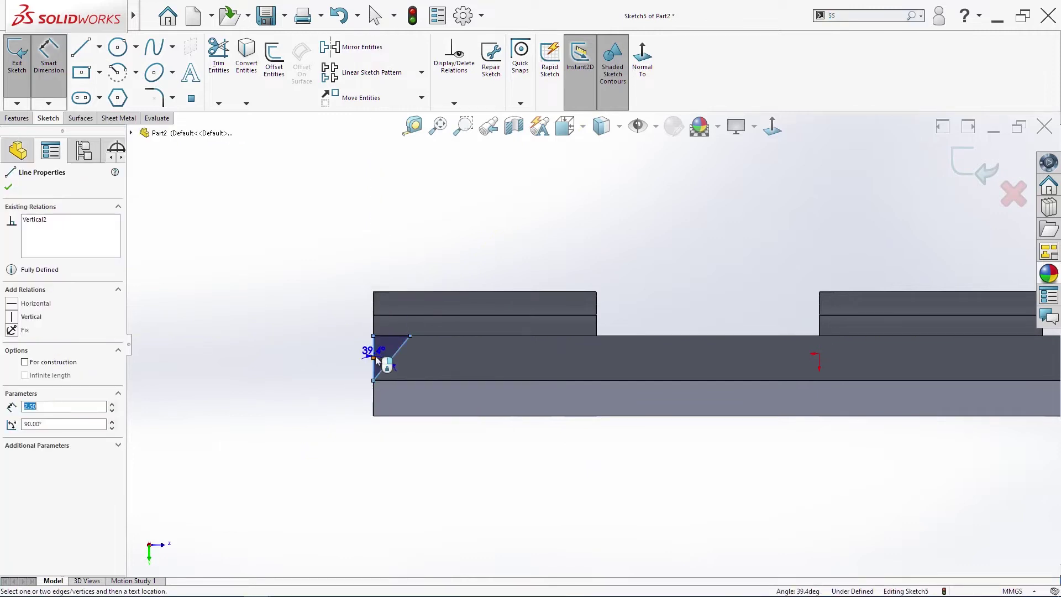
pyautogui.click(386, 356)
pyautogui.write('45')
pyautogui.press('Return')
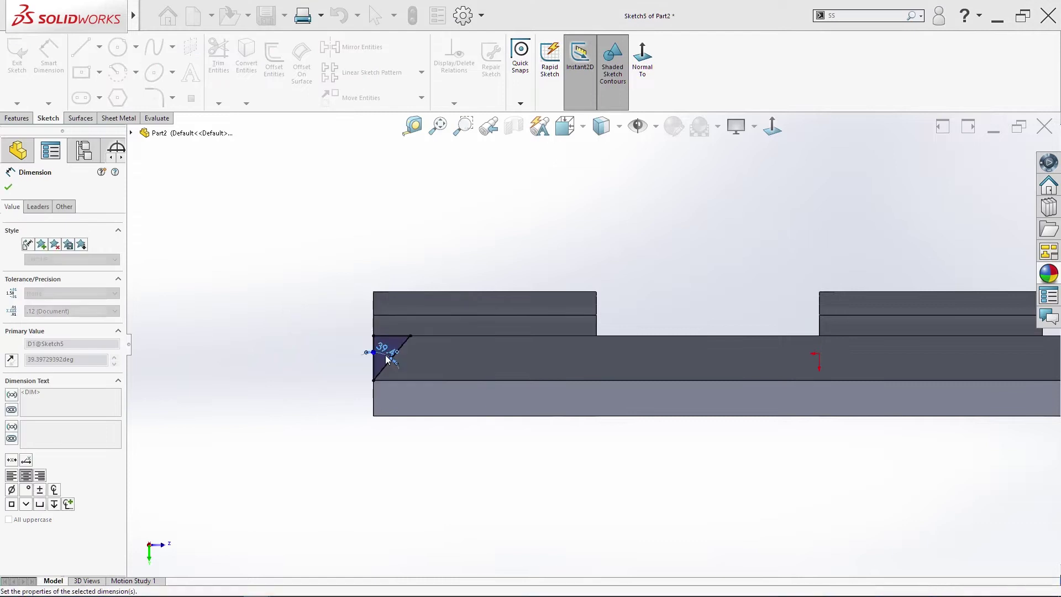
pyautogui.press('Escape')
# Cut-extrude the triangle along the plate's end with the Up To Vertex condition, ending where the flat top meets the knuckle curve
pyautogui.moveTo(399, 410); pyautogui.dragTo(473, 378, button='middle')
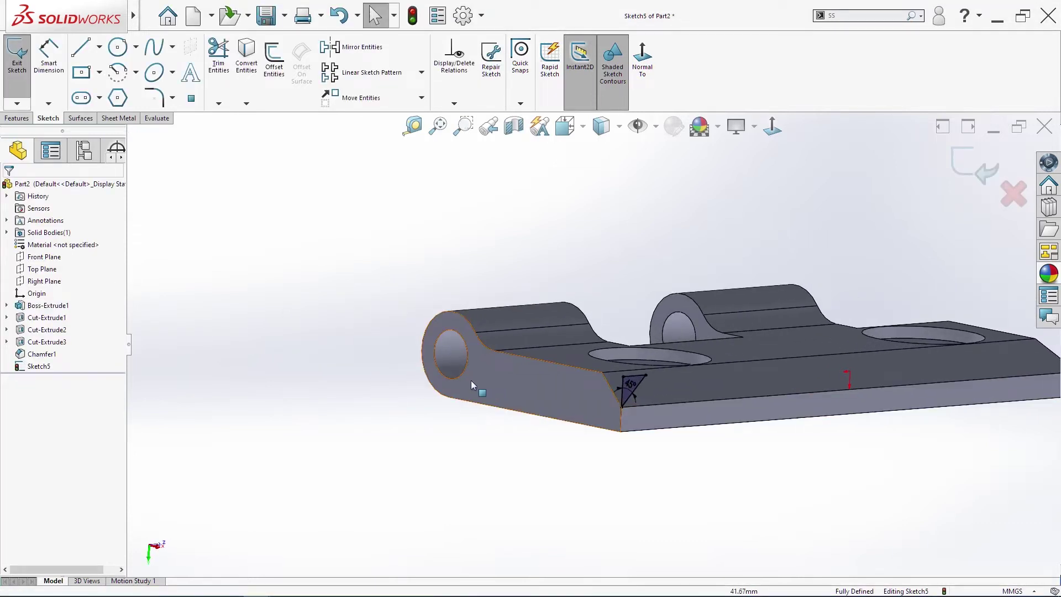
pyautogui.press('s')
pyautogui.click(455, 578)
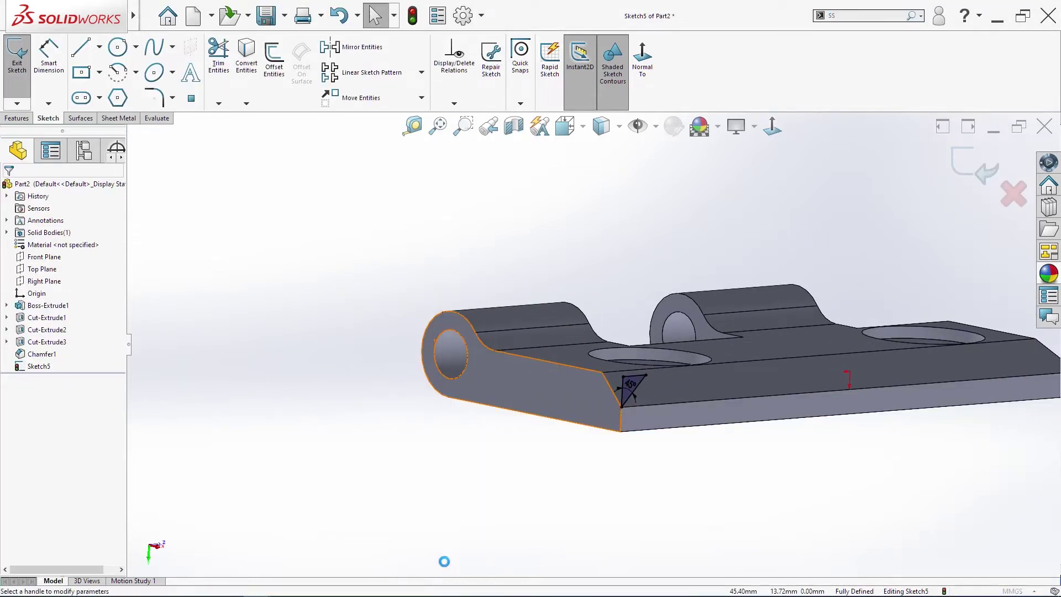
pyautogui.click(68, 253)
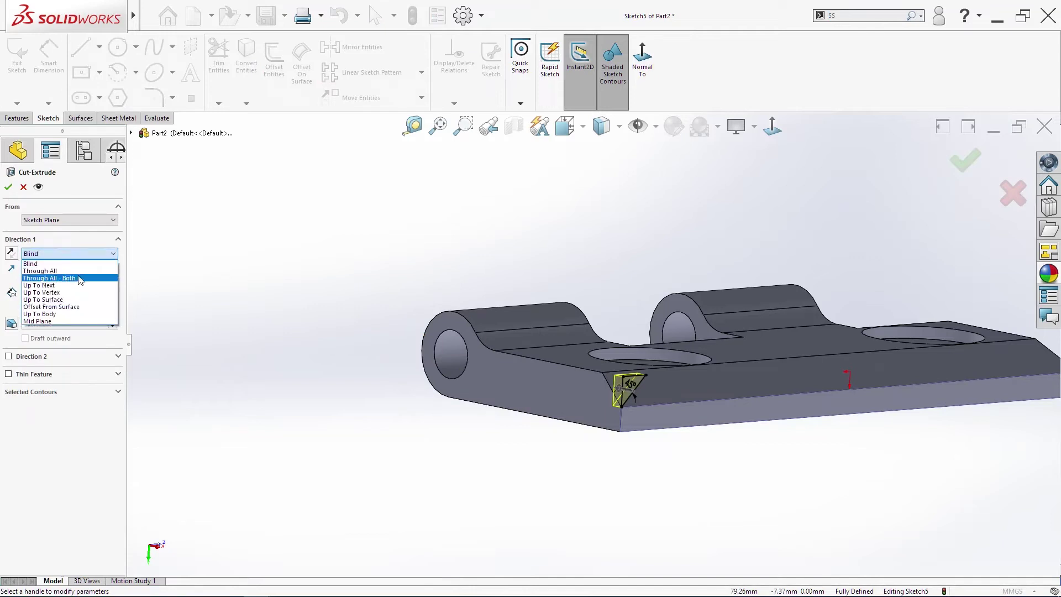
pyautogui.click(81, 292)
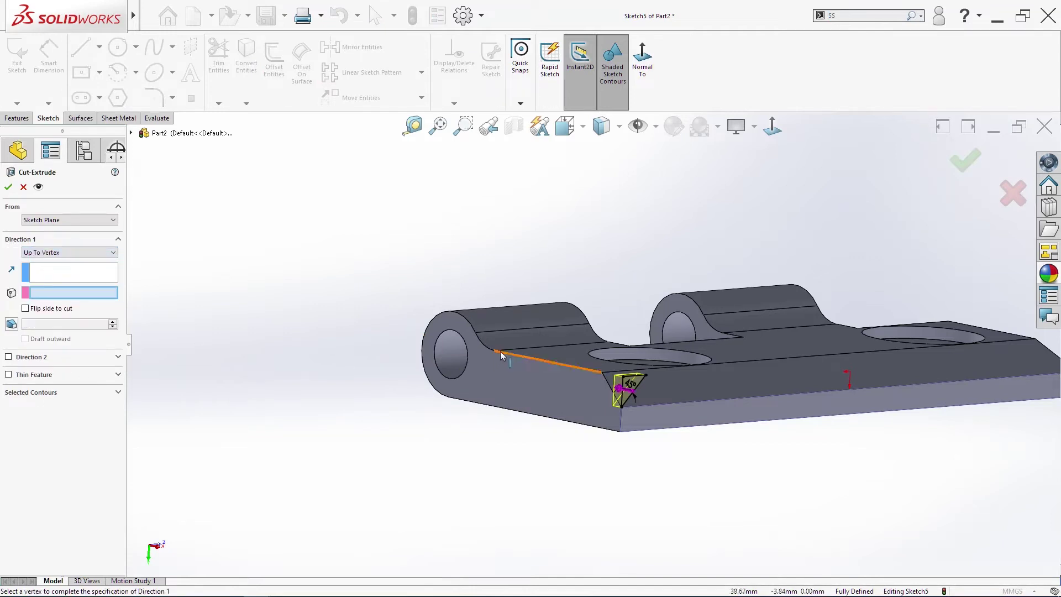
pyautogui.click(495, 350)
pyautogui.moveTo(577, 493); pyautogui.dragTo(539, 524, button='middle')
pyautogui.click(953, 168)
pyautogui.moveTo(608, 217)
pyautogui.mouseDown(button='middle')
pyautogui.moveTo(687, 238)
pyautogui.moveTo(616, 220)
pyautogui.mouseUp(button='middle')
pyautogui.press('Escape')
# Start a 0.5 mm Fillet and select the chamfer's inner edges, the upper knuckle's end outline and the adjoining chamfer edges
pyautogui.hotkey('ctrl', '6')
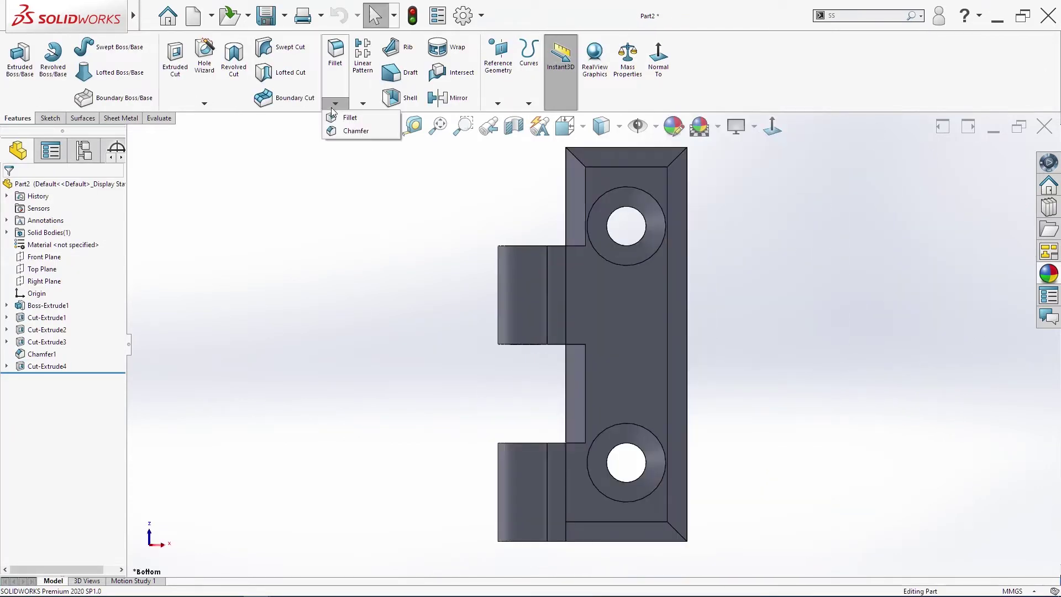
pyautogui.click(350, 117)
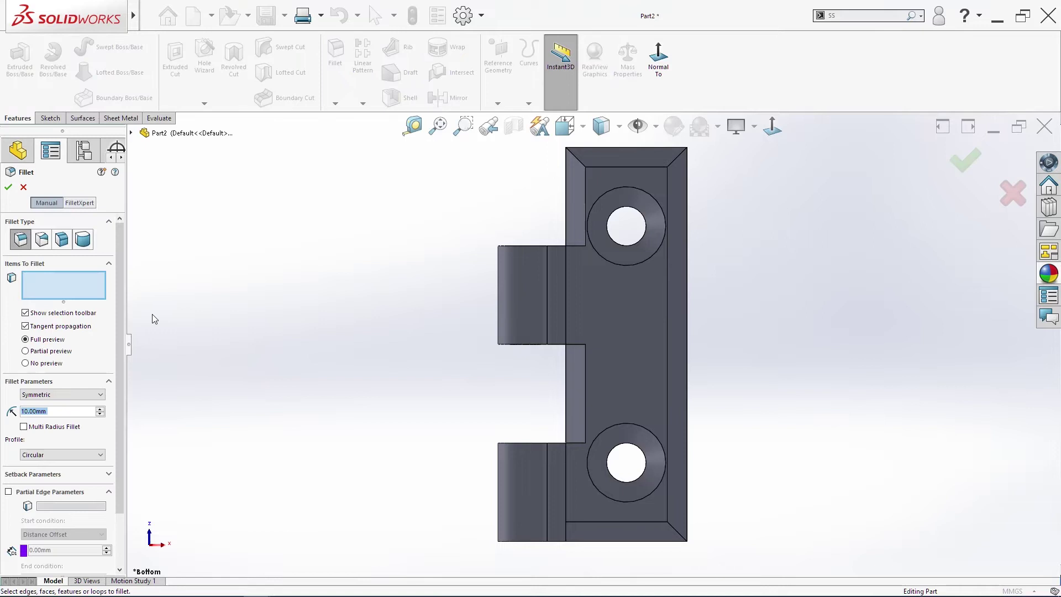
pyautogui.click(667, 292)
pyautogui.click(586, 221)
pyautogui.moveTo(587, 224); pyautogui.dragTo(641, 324, button='middle')
pyautogui.scroll(-4, 600, 279)
pyautogui.click(605, 323)
pyautogui.click(607, 303)
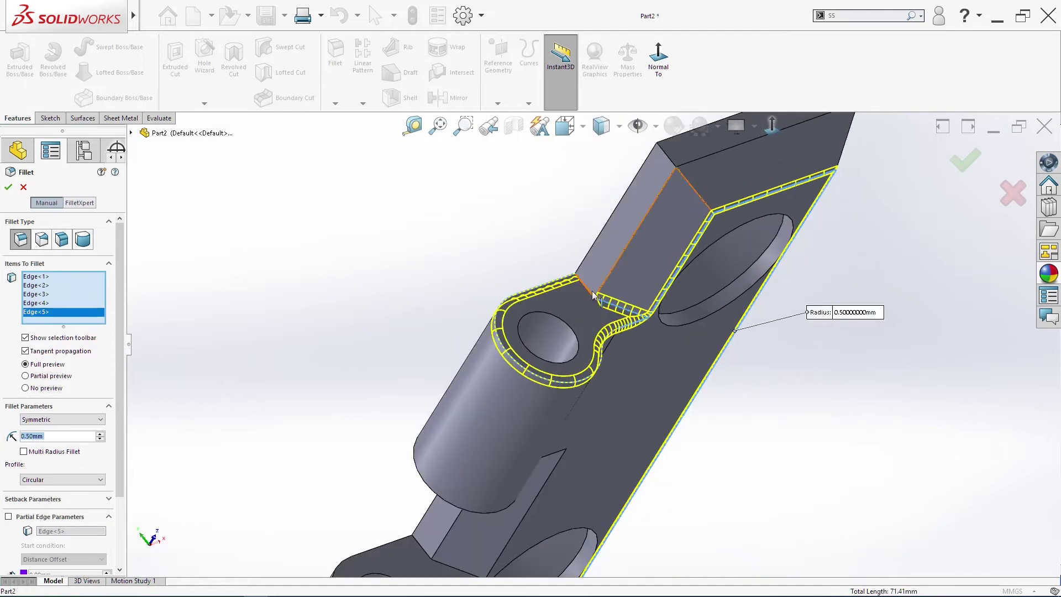
pyautogui.click(587, 286)
pyautogui.click(663, 185)
pyautogui.click(691, 184)
# Add the chamfer and corner edges at the plate's upper end and along its long outer side to the fillet selection
pyautogui.scroll(3, 690, 186)
pyautogui.moveTo(690, 186); pyautogui.dragTo(624, 197, button='middle')
pyautogui.scroll(-3, 663, 197)
pyautogui.click(747, 200)
pyautogui.click(797, 196)
pyautogui.click(802, 172)
pyautogui.click(784, 157)
pyautogui.click(833, 219)
pyautogui.click(843, 195)
pyautogui.click(843, 195)
pyautogui.scroll(6, 839, 221)
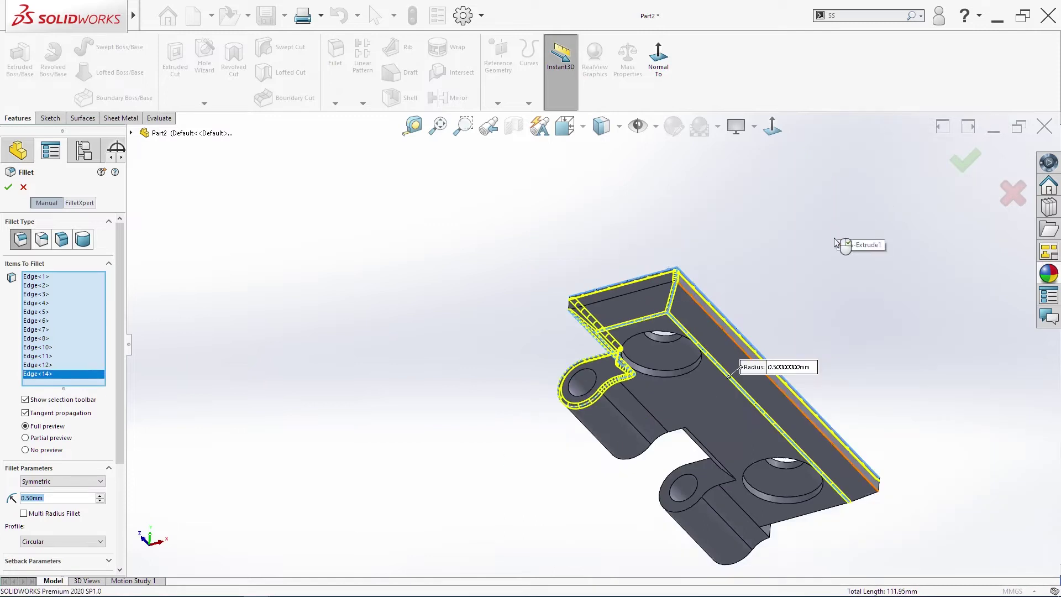
# Add the chamfer edges and corner edge at the plate's lower end to the fillet selection
pyautogui.moveTo(837, 223); pyautogui.dragTo(817, 269, button='middle')
pyautogui.scroll(-5, 685, 459)
pyautogui.click(690, 462)
pyautogui.click(690, 457)
pyautogui.click(667, 455)
pyautogui.click(691, 463)
pyautogui.click(641, 499)
pyautogui.scroll(-3, 608, 519)
# Add the lower knuckle's end outline and the short edges joining it to the end chamfer to the fillet selection
pyautogui.moveTo(604, 515); pyautogui.dragTo(616, 489, button='middle')
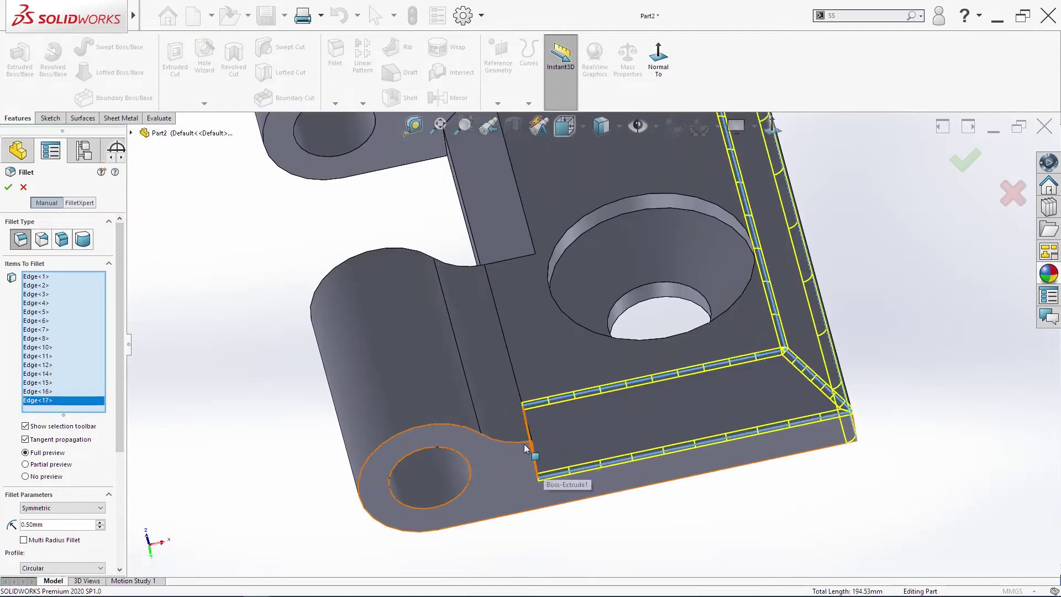
pyautogui.click(554, 500)
pyautogui.click(536, 456)
pyautogui.moveTo(536, 456); pyautogui.dragTo(521, 474, button='middle')
pyautogui.click(526, 426)
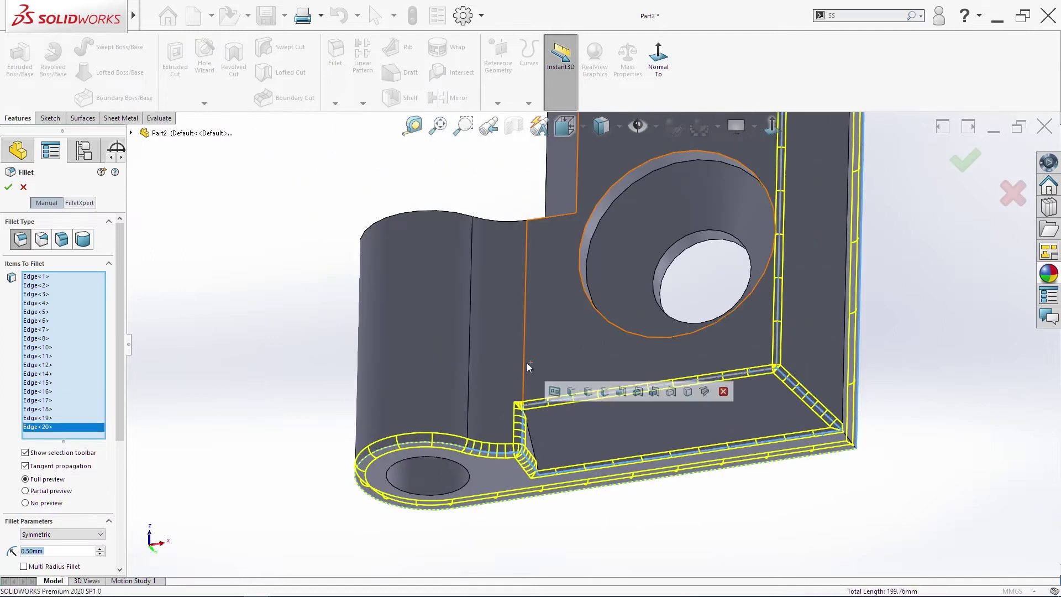
# Select the remaining knuckle edges and apply the 0.5 mm fillet
pyautogui.moveTo(470, 364); pyautogui.dragTo(504, 346, button='middle')
pyautogui.click(448, 286)
pyautogui.scroll(3, 448, 286)
pyautogui.scroll(-3, 453, 160)
pyautogui.moveTo(561, 283); pyautogui.dragTo(596, 132, button='middle')
pyautogui.click(554, 190)
pyautogui.scroll(3, 554, 190)
pyautogui.moveTo(621, 198); pyautogui.dragTo(608, 165, button='middle')
pyautogui.scroll(-3, 608, 166)
pyautogui.moveTo(668, 214); pyautogui.dragTo(540, 122, button='middle')
pyautogui.scroll(6, 718, 249)
pyautogui.scroll(-7, 585, 237)
pyautogui.click(584, 159)
pyautogui.moveTo(575, 166); pyautogui.dragTo(574, 387, button='middle')
pyautogui.scroll(5, 588, 359)
pyautogui.click(966, 160)
# Add a second 0.5 mm fillet along the outer chamfer edge that runs around the plate's upper end and long side
pyautogui.scroll(4, 713, 473)
pyautogui.moveTo(639, 495); pyautogui.dragTo(734, 423, button='middle')
pyautogui.scroll(3, 712, 425)
pyautogui.scroll(-4, 575, 431)
pyautogui.moveTo(572, 432); pyautogui.dragTo(701, 433, button='middle')
pyautogui.press('s')
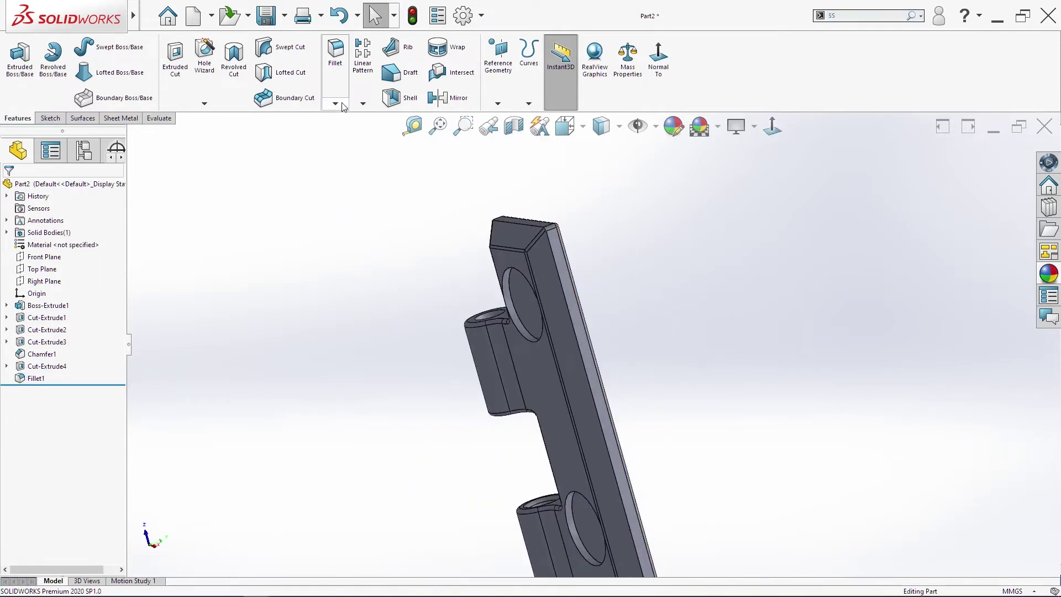
pyautogui.click(350, 119)
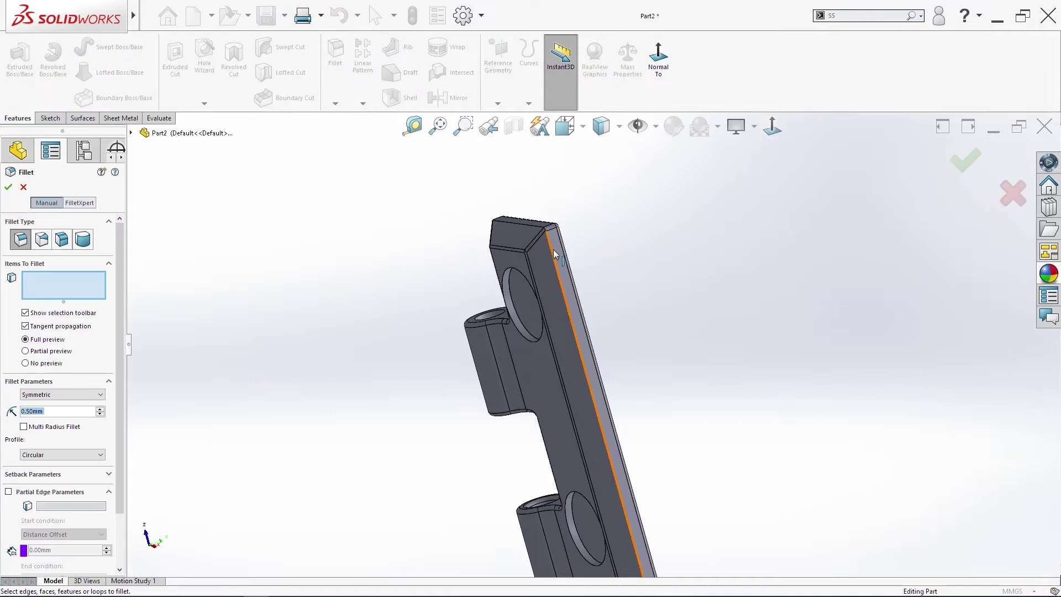
pyautogui.click(561, 235)
pyautogui.moveTo(561, 235); pyautogui.dragTo(590, 223, button='middle')
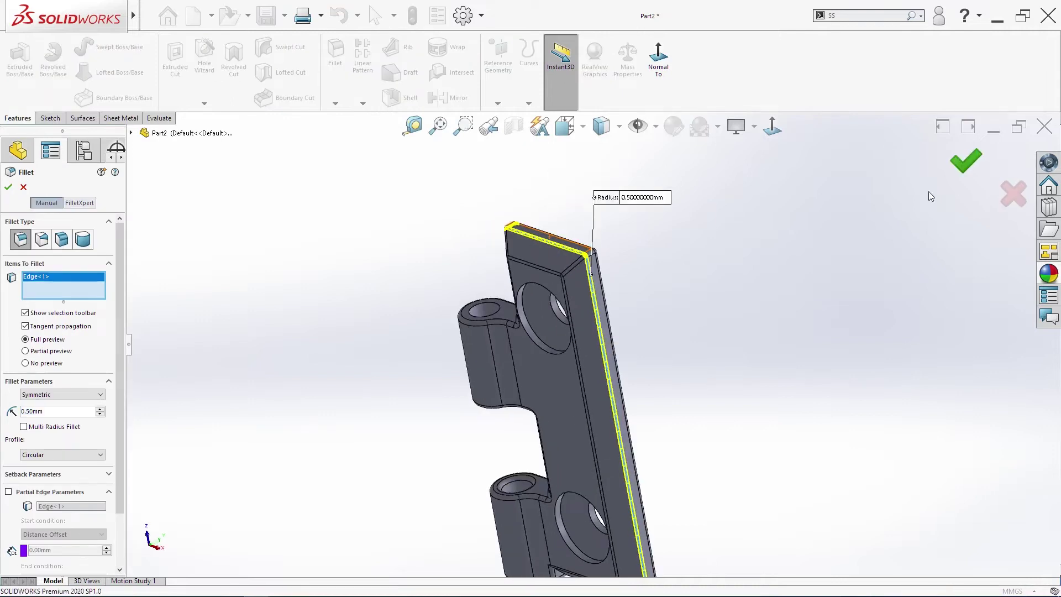
pyautogui.click(966, 161)
pyautogui.click(768, 253)
pyautogui.moveTo(767, 253); pyautogui.dragTo(639, 462, button='middle')
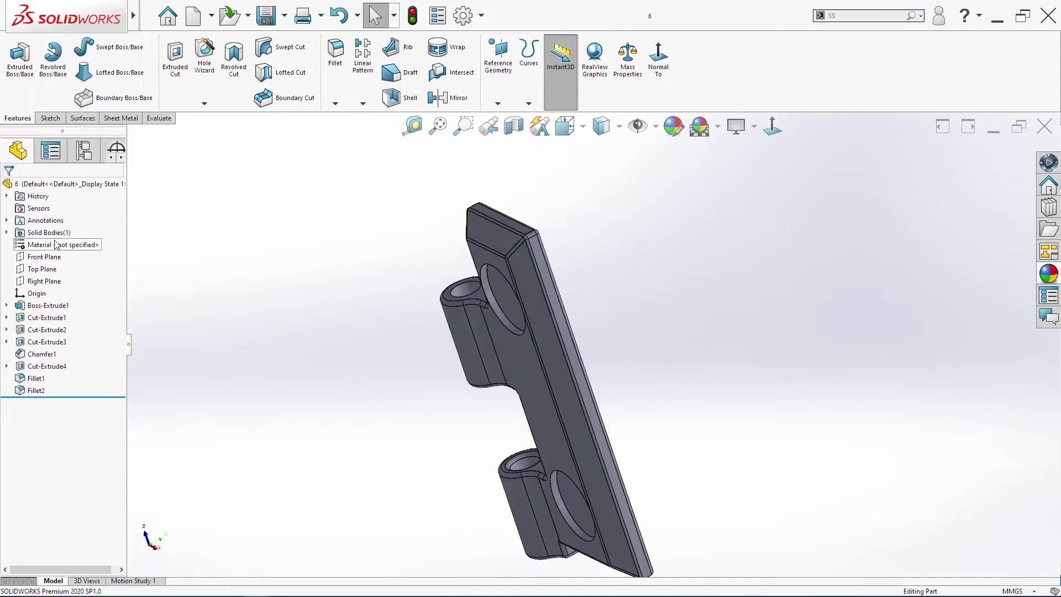
# Assign the material 1.0036 (S235JRG1) from the DIN Steel (Structural) group of SOLIDWORKS DIN Materials to the hinge leaf
pyautogui.rightClick(57, 244)
pyautogui.click(78, 249)
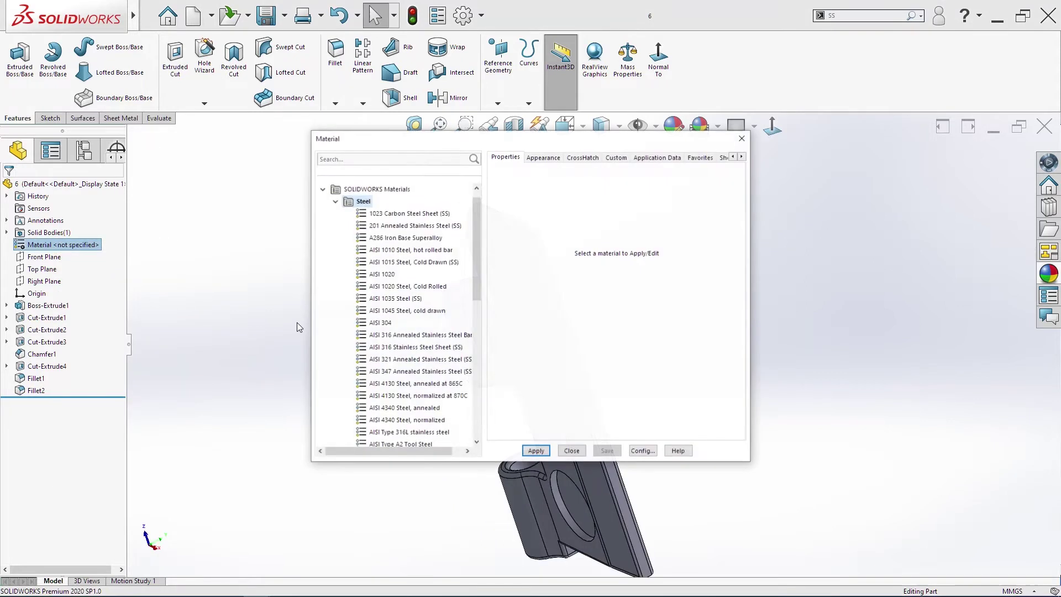
pyautogui.click(324, 190)
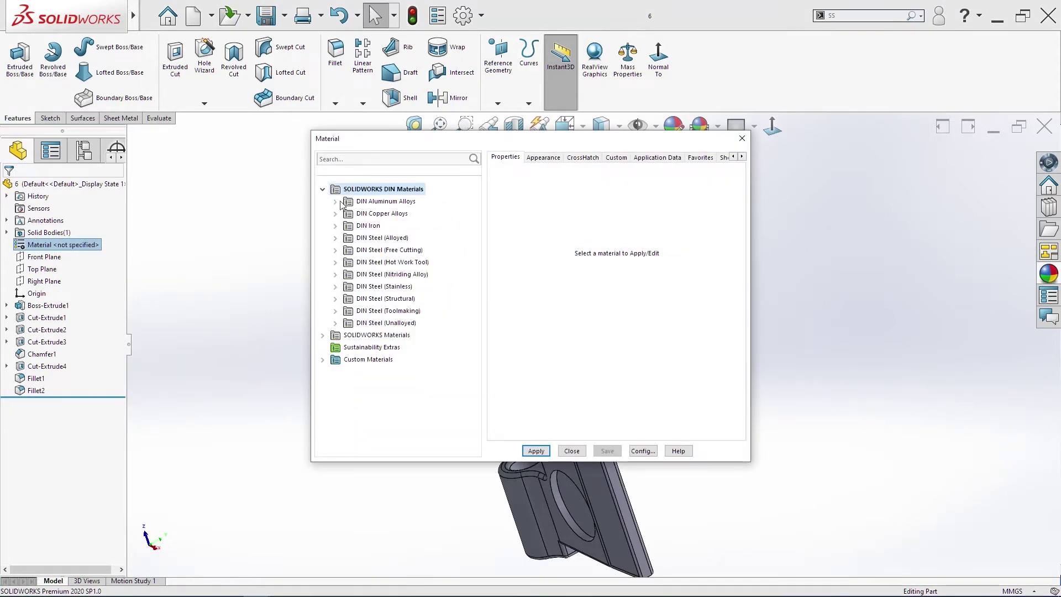
pyautogui.click(335, 250)
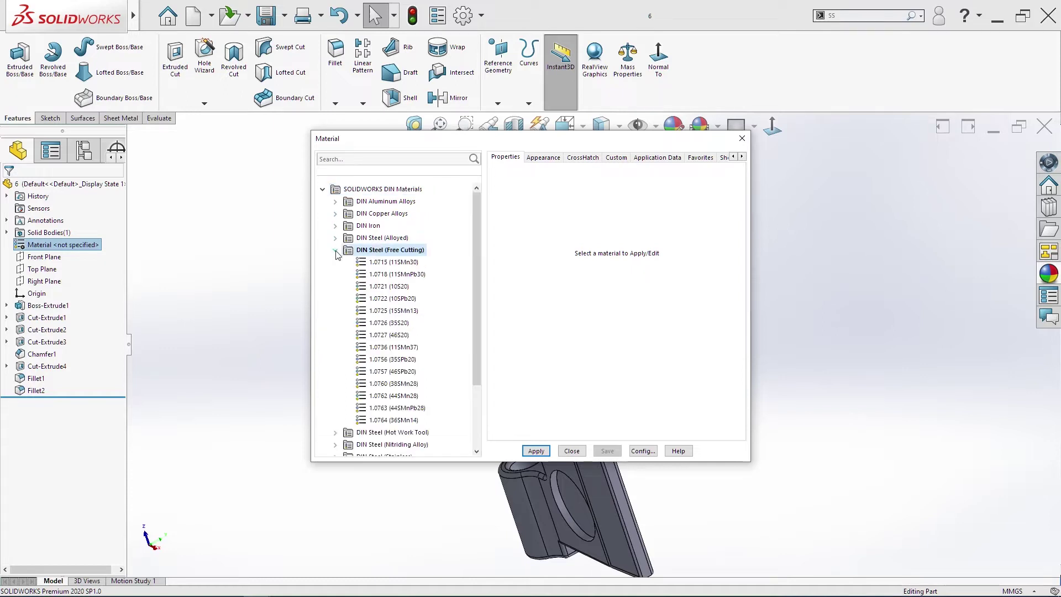
pyautogui.click(334, 238)
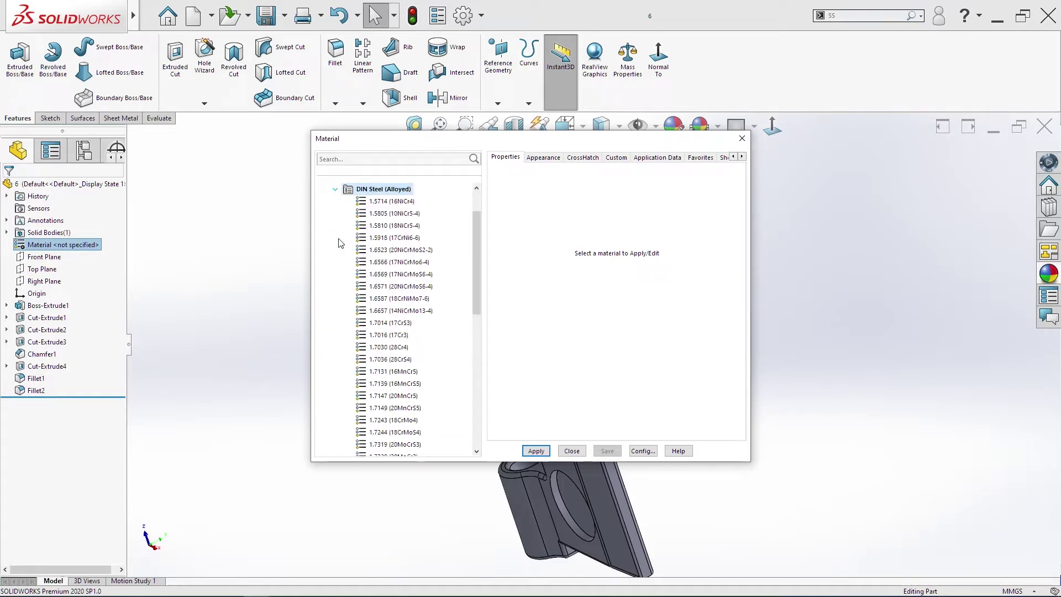
pyautogui.scroll(-3, 406, 309)
pyautogui.scroll(3, 404, 317)
pyautogui.click(333, 190)
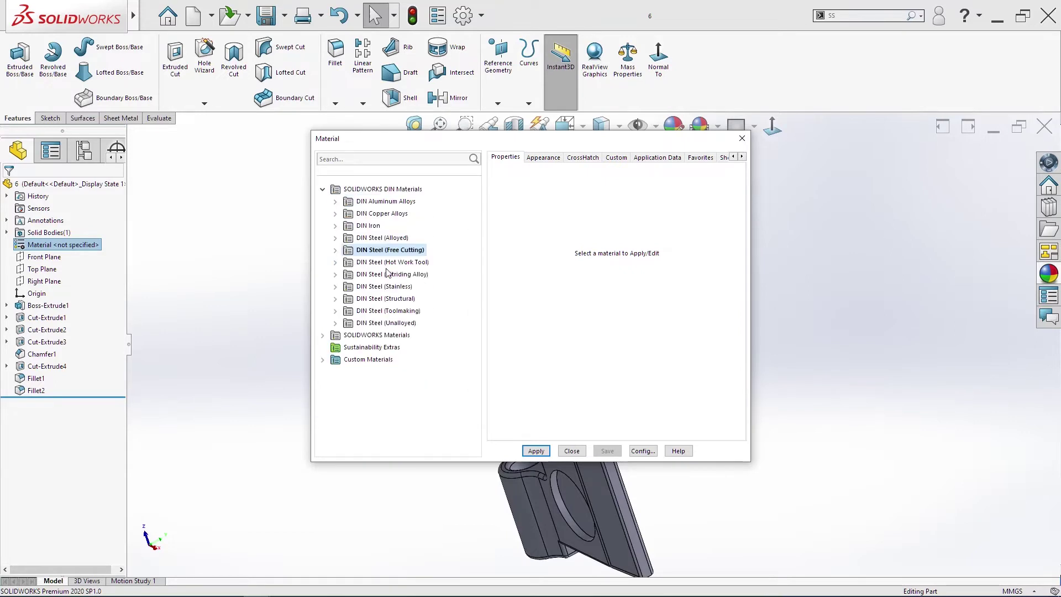
pyautogui.click(334, 299)
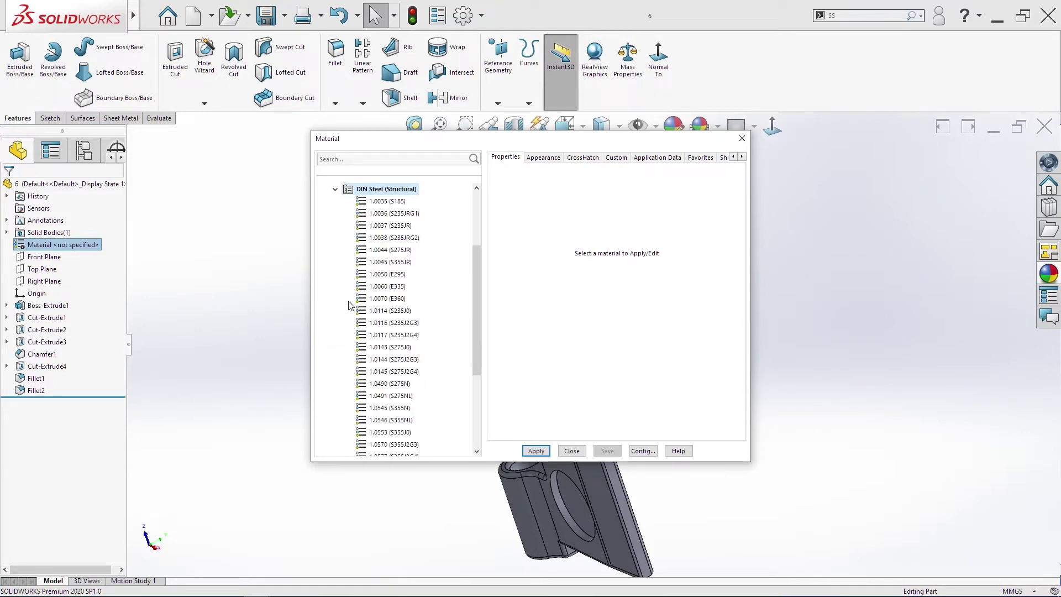
pyautogui.click(393, 214)
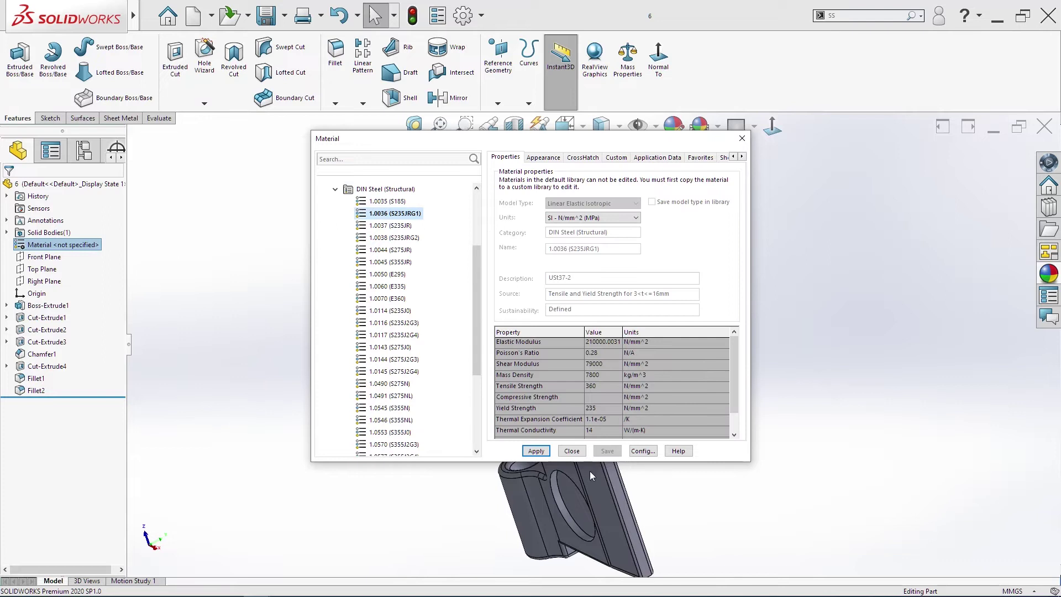
pyautogui.click(535, 451)
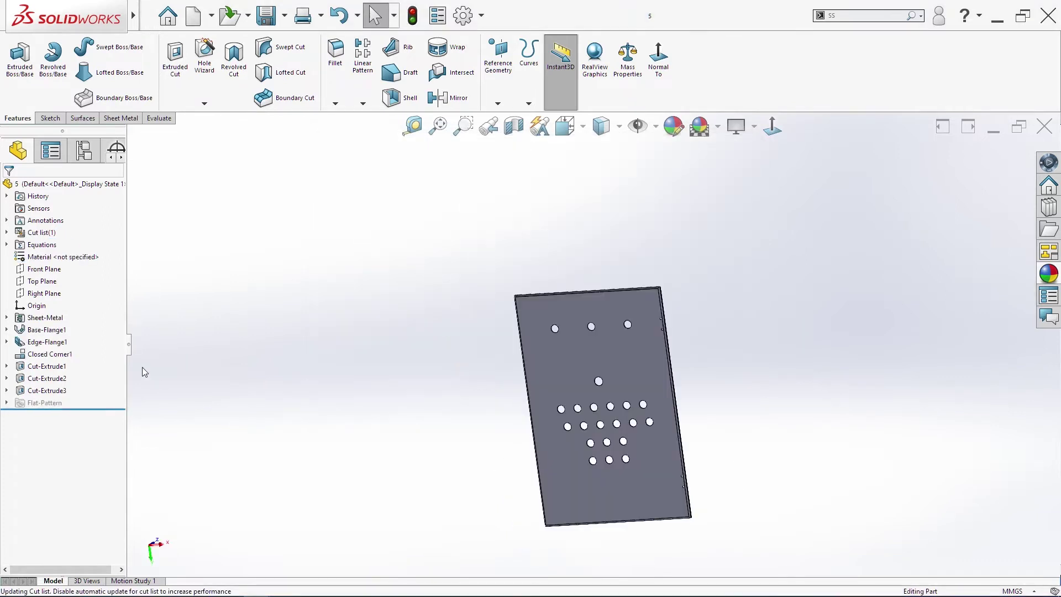
# Assign the material 1.0037 (S235JR) from the DIN Steel (Structural) group of SOLIDWORKS DIN Materials to part 5, the perforated sheet-metal plate
pyautogui.rightClick(52, 258)
pyautogui.click(88, 266)
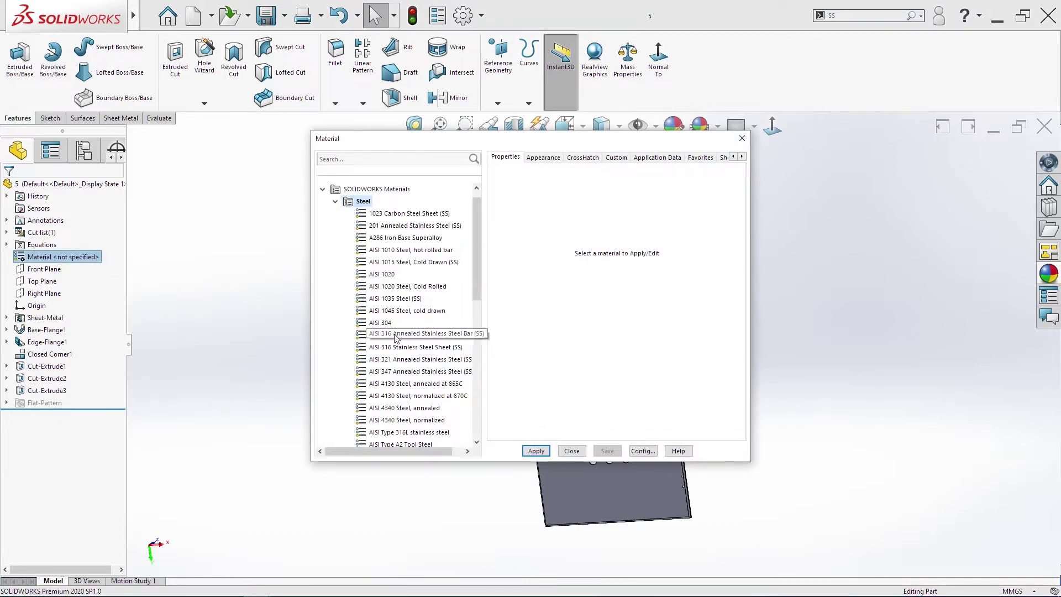
pyautogui.click(335, 201)
pyautogui.click(323, 189)
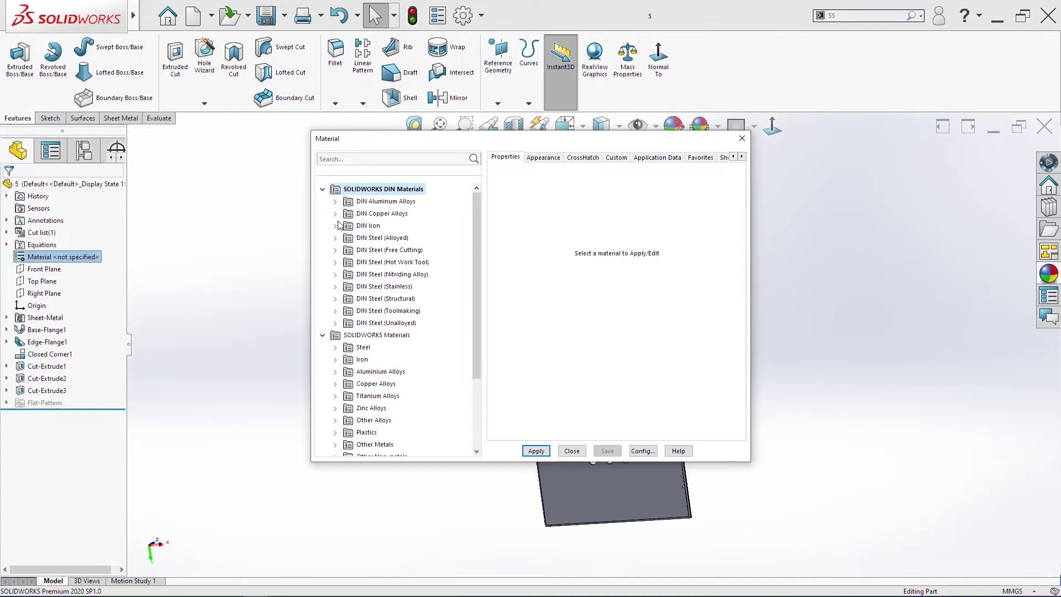
pyautogui.click(336, 299)
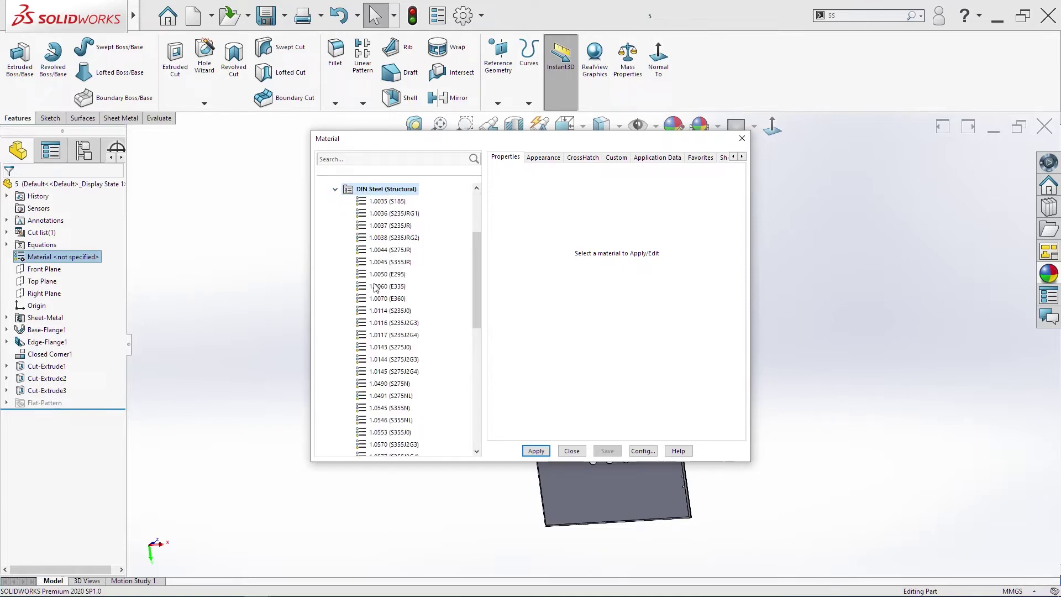
pyautogui.click(393, 213)
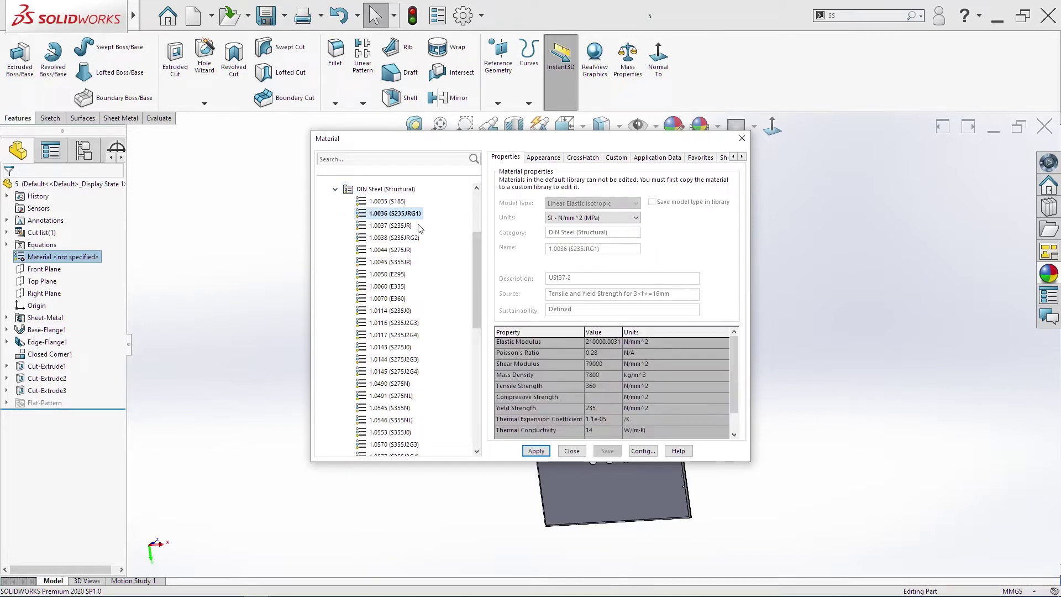
pyautogui.click(406, 224)
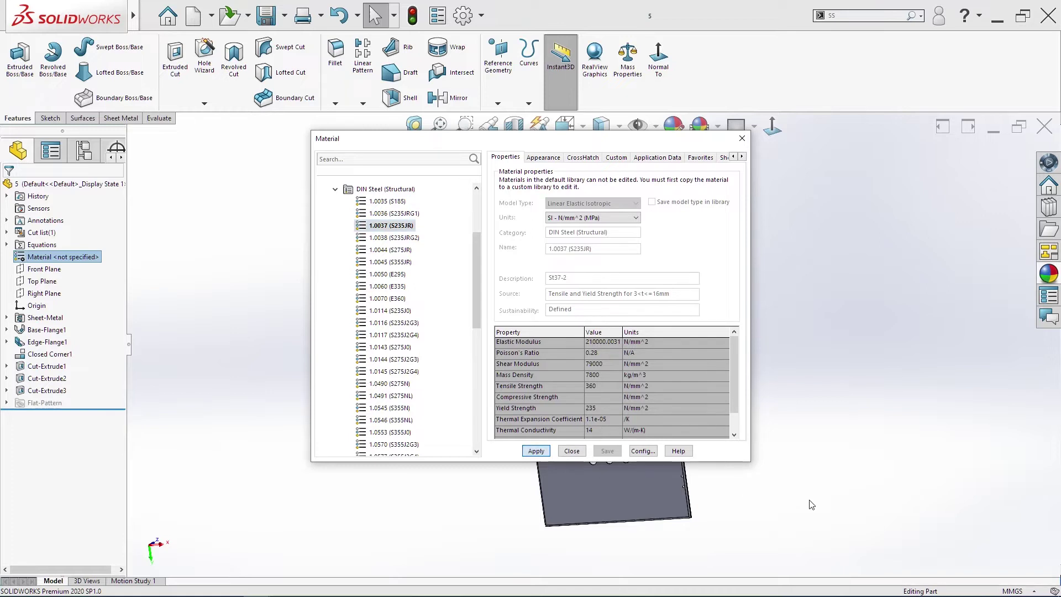
pyautogui.click(535, 450)
pyautogui.click(571, 450)
pyautogui.moveTo(571, 450); pyautogui.dragTo(729, 448, button='middle')
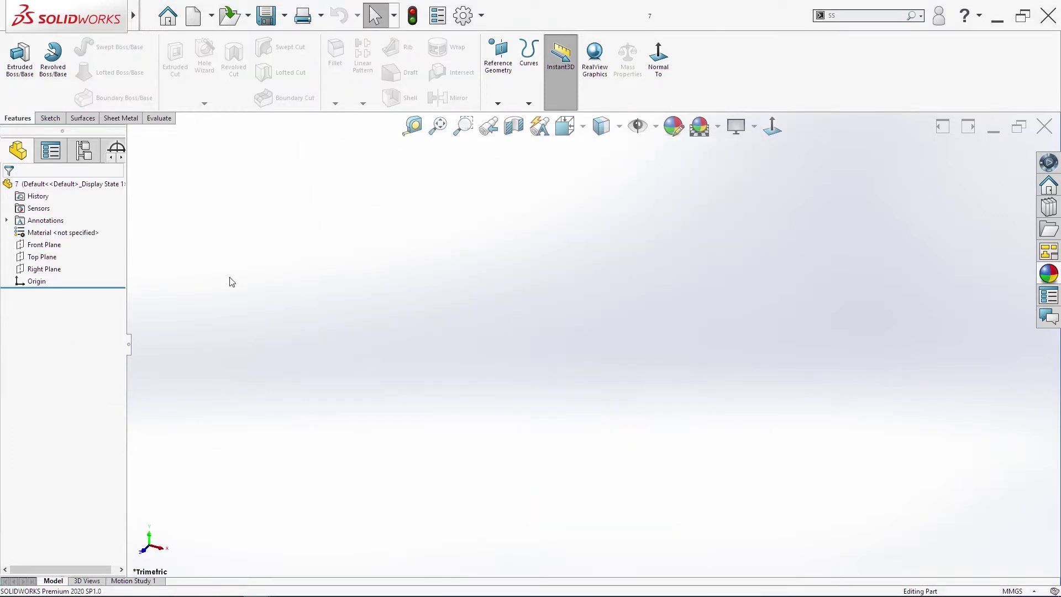
# Start a sketch on the Front Plane of part 7
pyautogui.rightClick(44, 244)
pyautogui.click(40, 220)
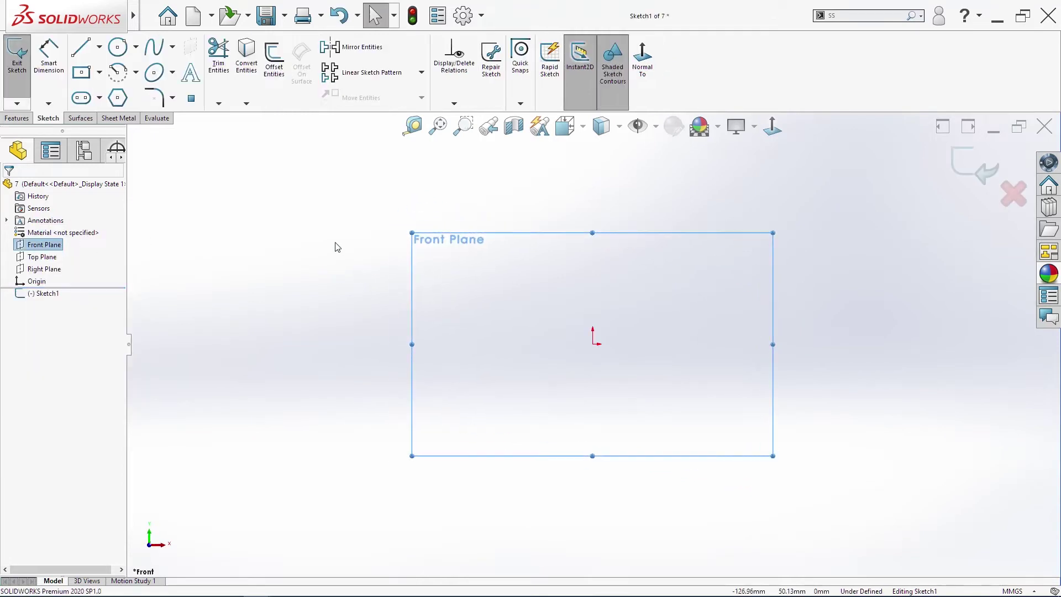
pyautogui.press('s')
pyautogui.click(434, 352)
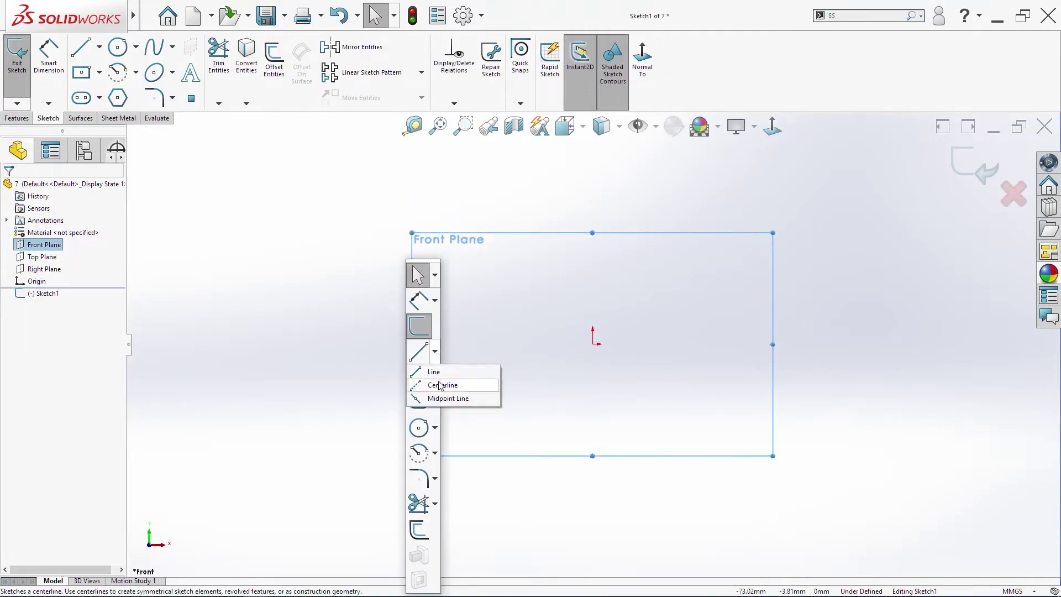
pyautogui.click(439, 383)
pyautogui.press('f')
pyautogui.press('Escape')
# Sketch a horizontal line about 18 mm long leftwards from the origin and a shorter vertical line upwards from its left end
pyautogui.press('s')
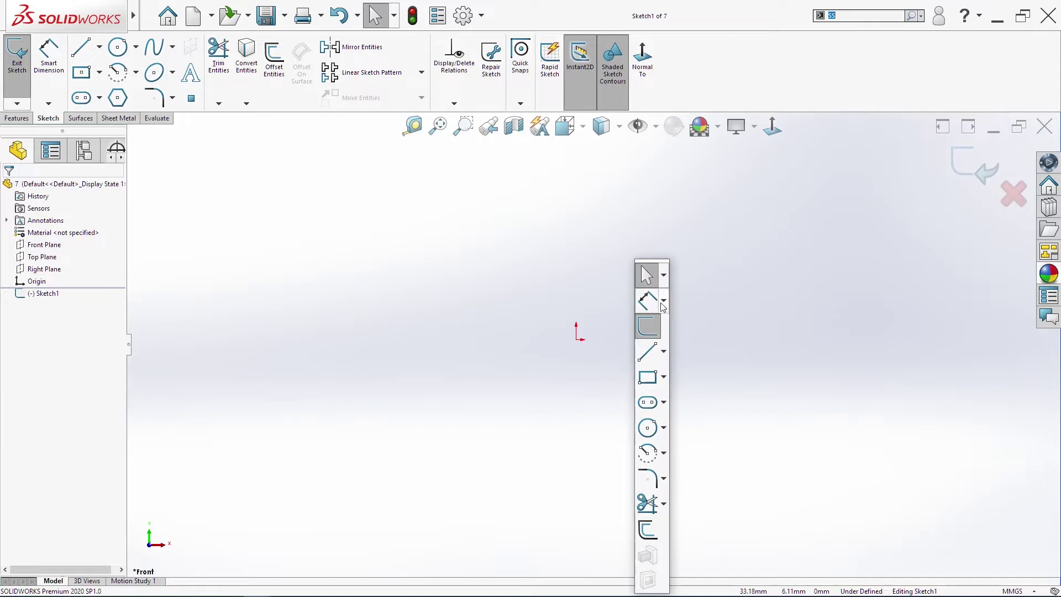
pyautogui.click(649, 354)
pyautogui.click(577, 338)
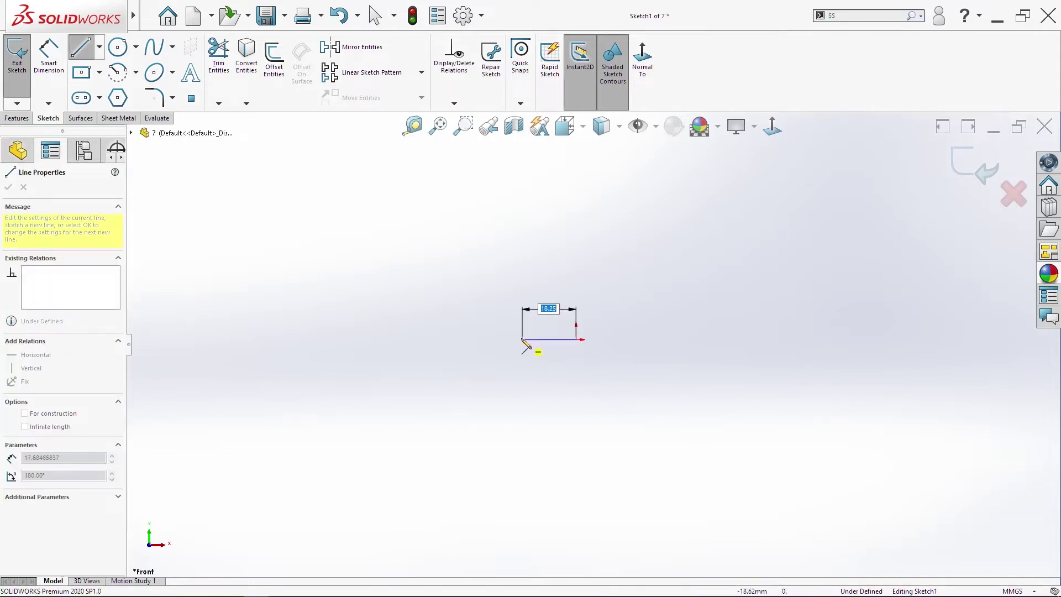
pyautogui.click(521, 338)
pyautogui.doubleClick(522, 303)
pyautogui.press('Escape')
# Release the horizontal line's right end from the origin, extend it to the right, and make the origin the line's midpoint
pyautogui.press('s')
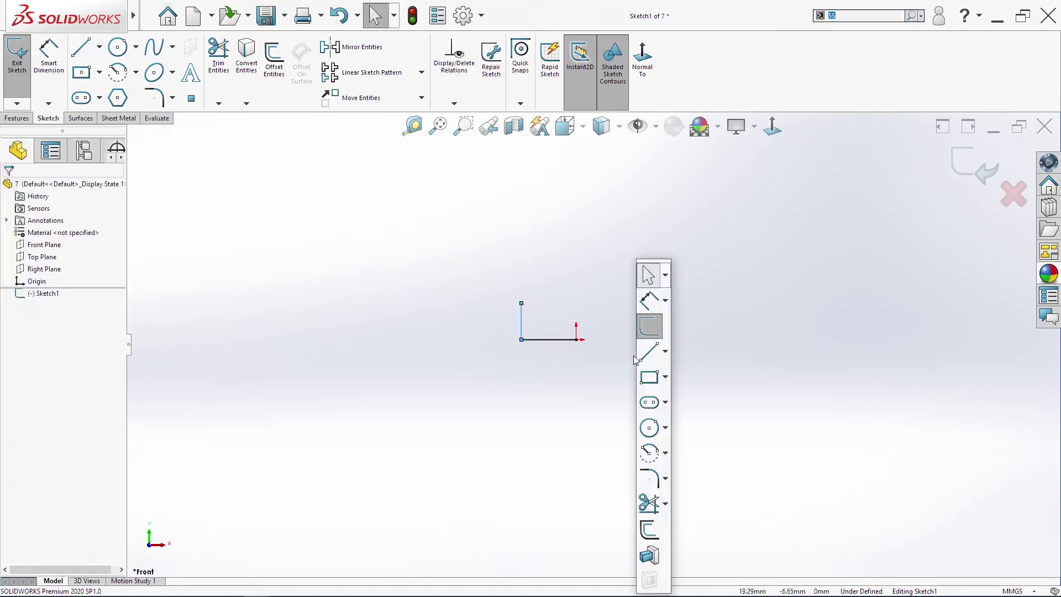
pyautogui.click(576, 340)
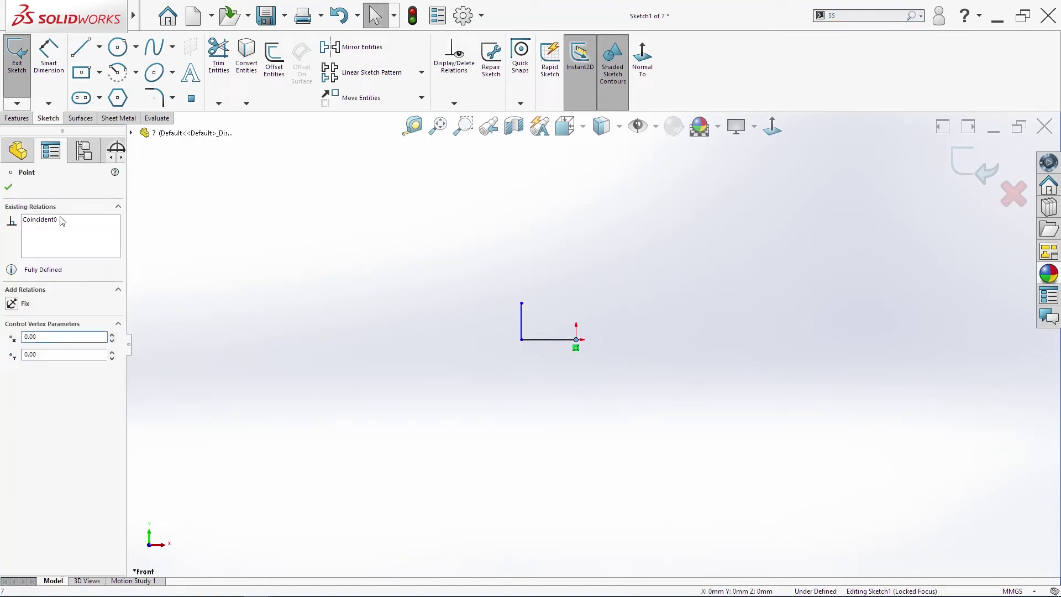
pyautogui.click(565, 345)
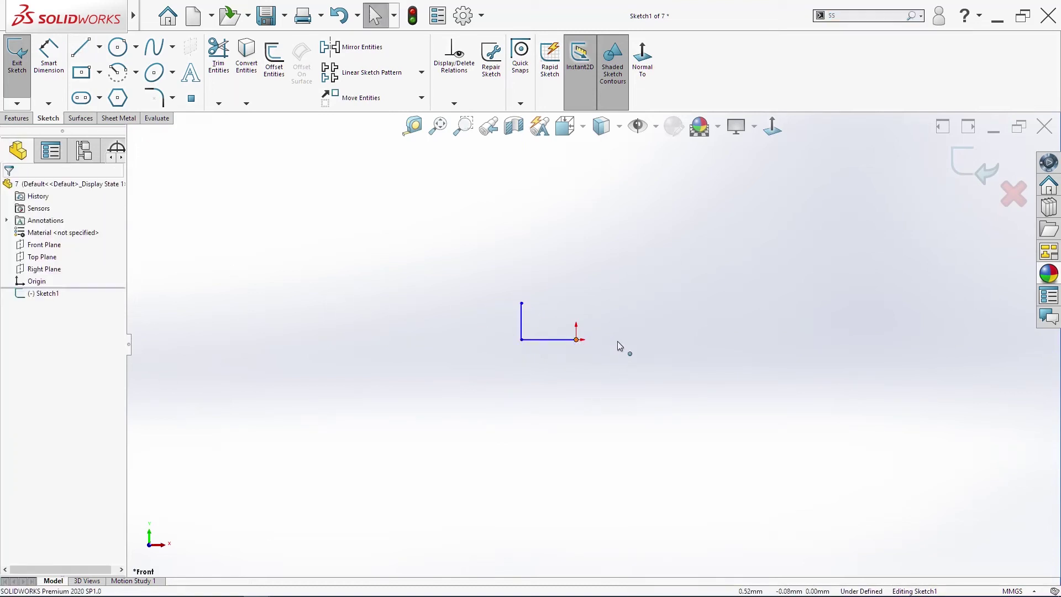
pyautogui.moveTo(576, 340); pyautogui.dragTo(645, 340)
pyautogui.click(587, 339)
pyautogui.keyDown('ctrl'); pyautogui.click(575, 340); pyautogui.keyUp('ctrl')
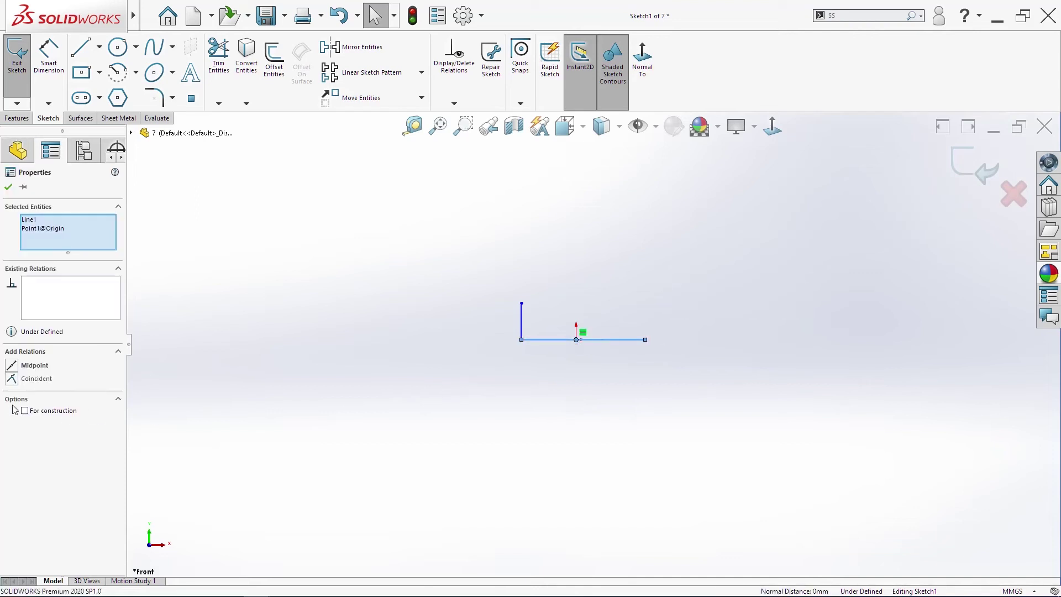
pyautogui.click(34, 365)
# Sketch a vertical line up from the base line's right end, level with the left one, and a horizontal line outwards from its top
pyautogui.press('s')
pyautogui.click(697, 349)
pyautogui.click(631, 340)
pyautogui.click(631, 303)
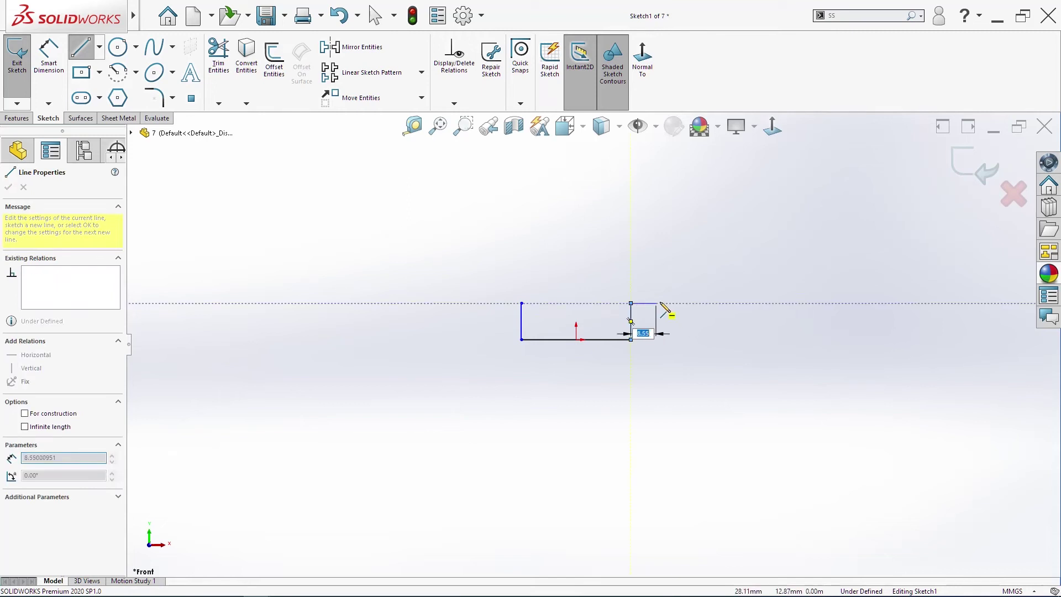
pyautogui.click(674, 303)
pyautogui.press('Escape')
# Dimension the base line's length as 25 mm
pyautogui.press('s')
pyautogui.click(687, 339)
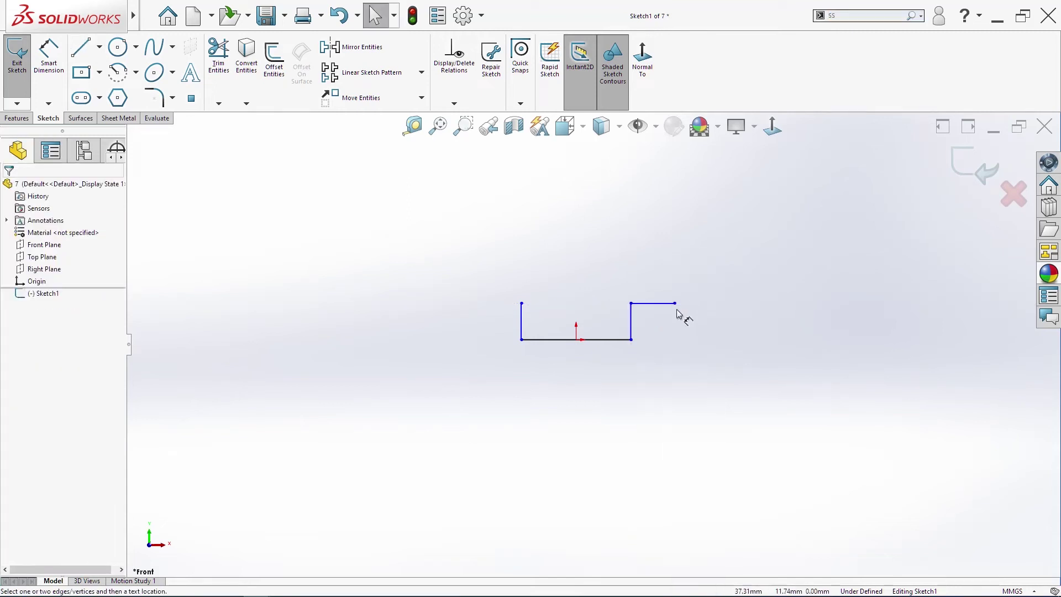
pyautogui.click(620, 340)
pyautogui.click(616, 366)
pyautogui.write('25')
pyautogui.press('Return')
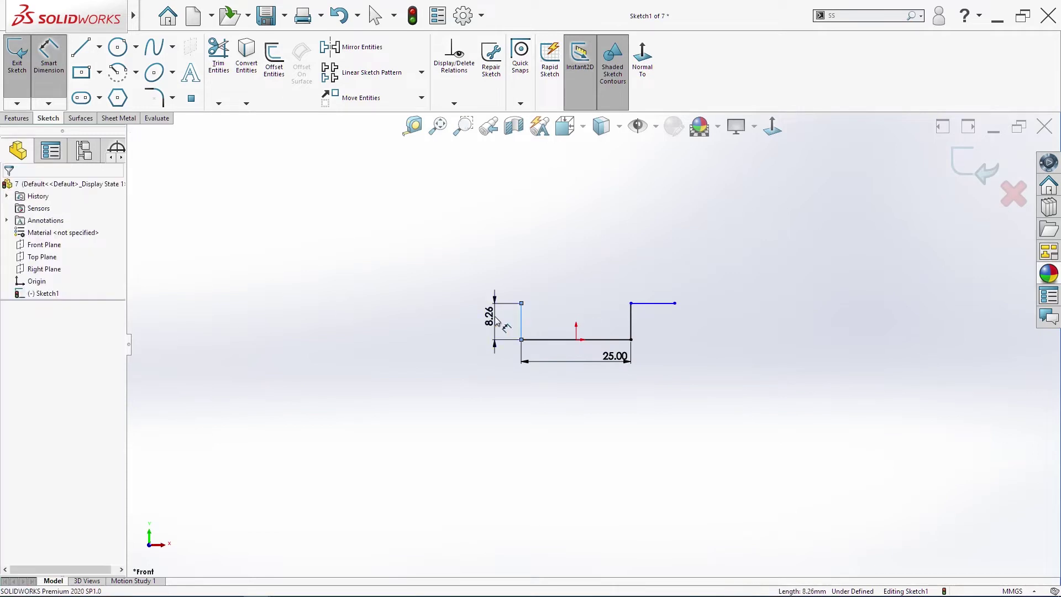
# Dimension the heights of the left and right vertical lines as 10 mm each
pyautogui.click(496, 321)
pyautogui.write('10')
pyautogui.press('Return')
pyautogui.click(646, 326)
pyautogui.click(681, 335)
pyautogui.write('10')
pyautogui.press('Return')
pyautogui.press('Escape')
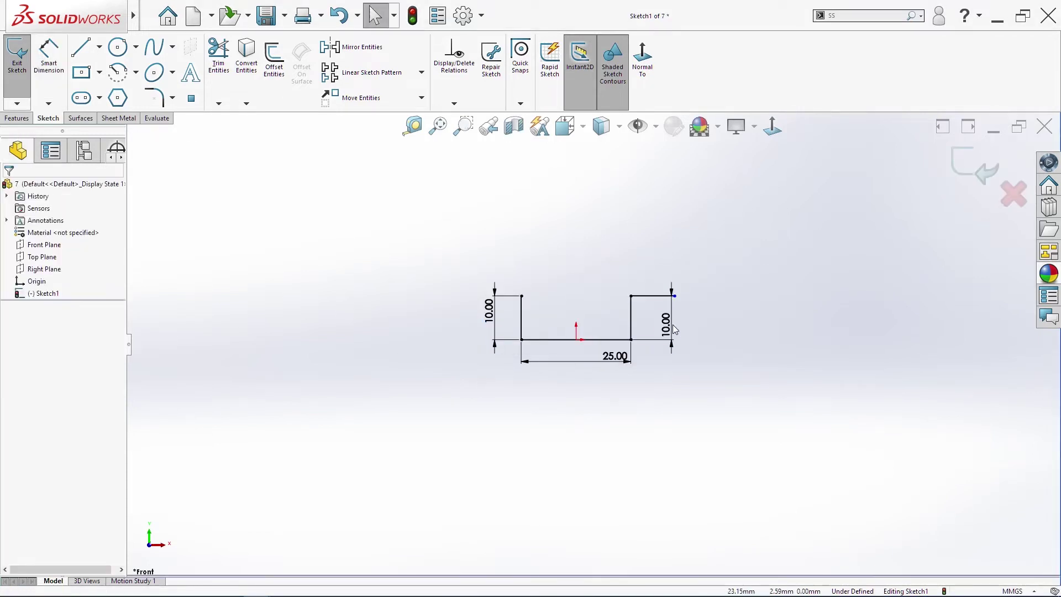
# Make the upper right horizontal line equal in length to the right vertical line
pyautogui.click(645, 310)
pyautogui.keyDown('ctrl'); pyautogui.click(631, 321); pyautogui.keyUp('ctrl')
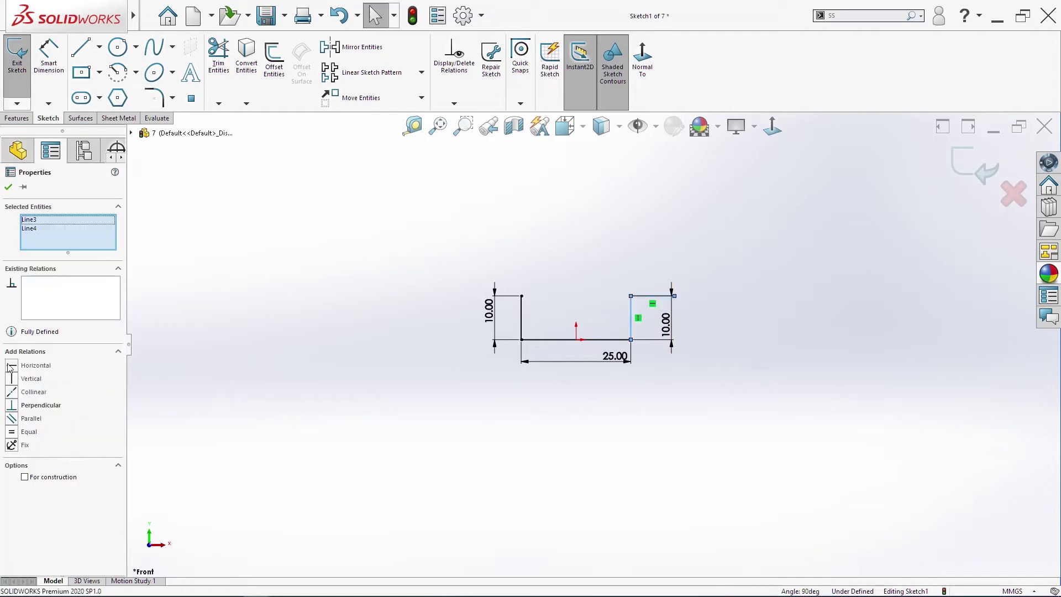
pyautogui.click(9, 187)
pyautogui.press('f')
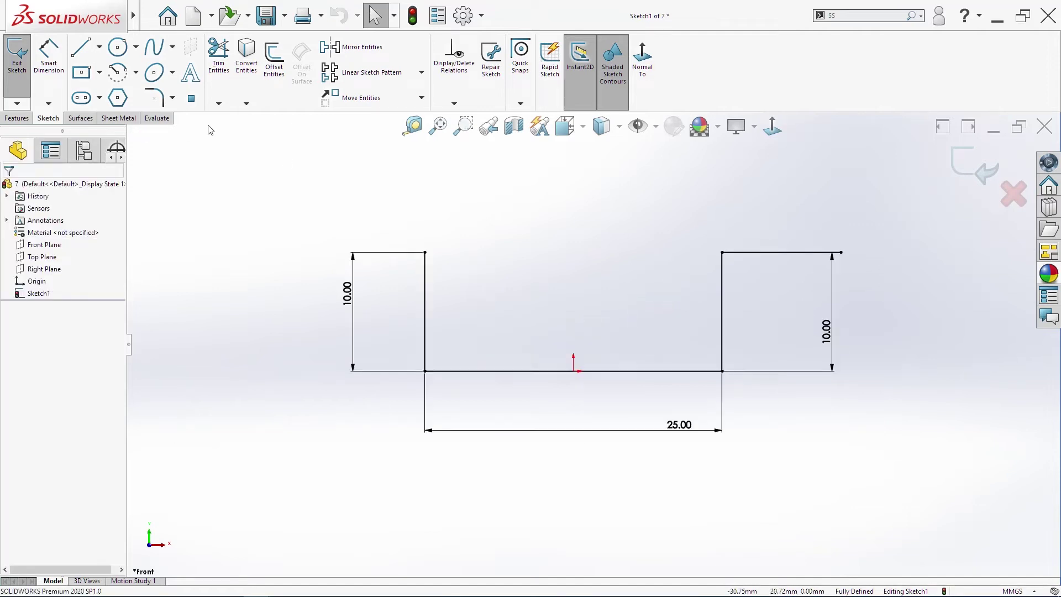
# Create a sheet-metal base flange from the profile with a blind depth of 696 mm and a thickness of 2 mm
pyautogui.click(121, 119)
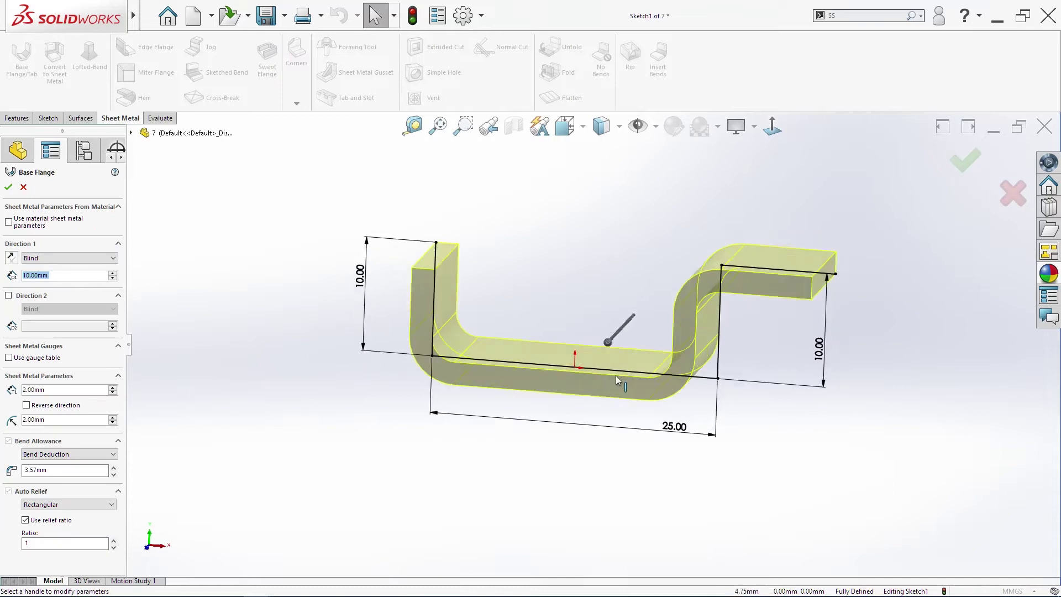
pyautogui.write('696')
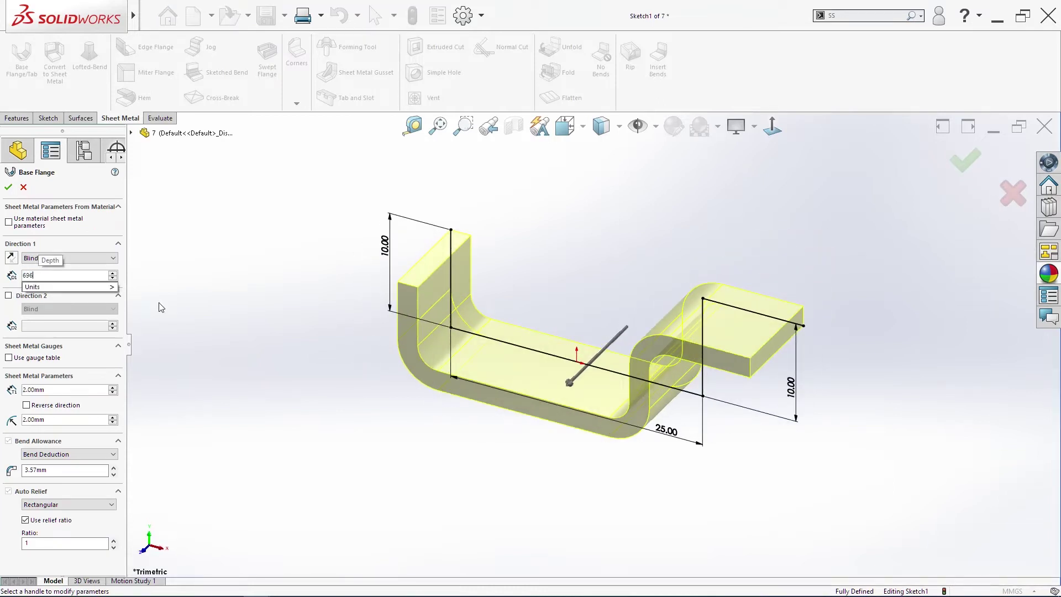
pyautogui.press('Return')
pyautogui.scroll(10, 475, 465)
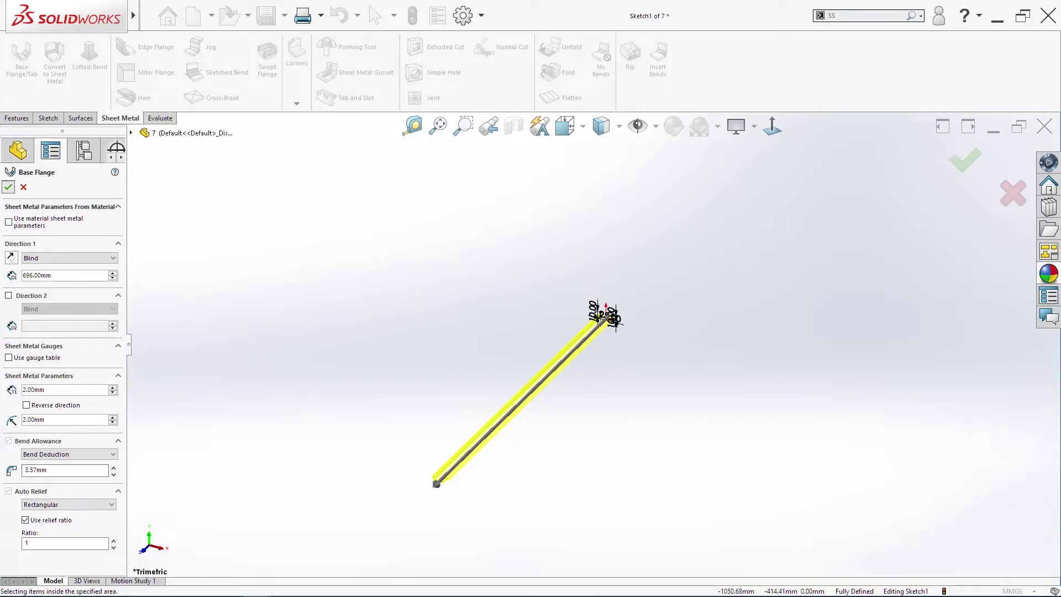
pyautogui.press('Return')
pyautogui.scroll(-5, 442, 482)
pyautogui.moveTo(497, 475)
pyautogui.mouseDown(button='middle')
pyautogui.moveTo(528, 495)
pyautogui.moveTo(472, 264)
pyautogui.moveTo(495, 359)
pyautogui.mouseUp(button='middle')
pyautogui.press('space')
pyautogui.click(459, 442)
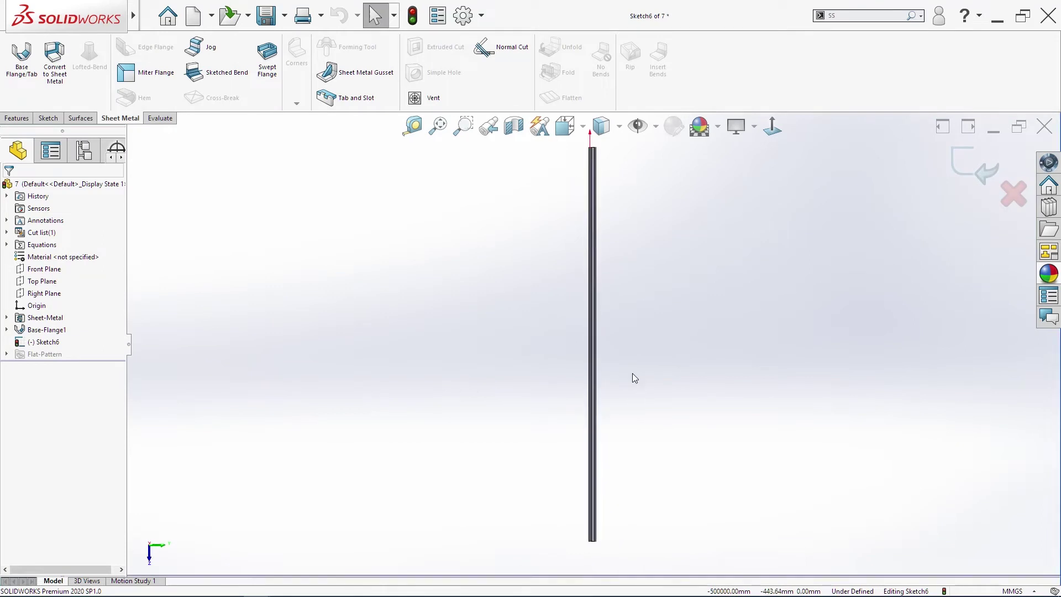
pyautogui.click(543, 370)
pyautogui.press('s')
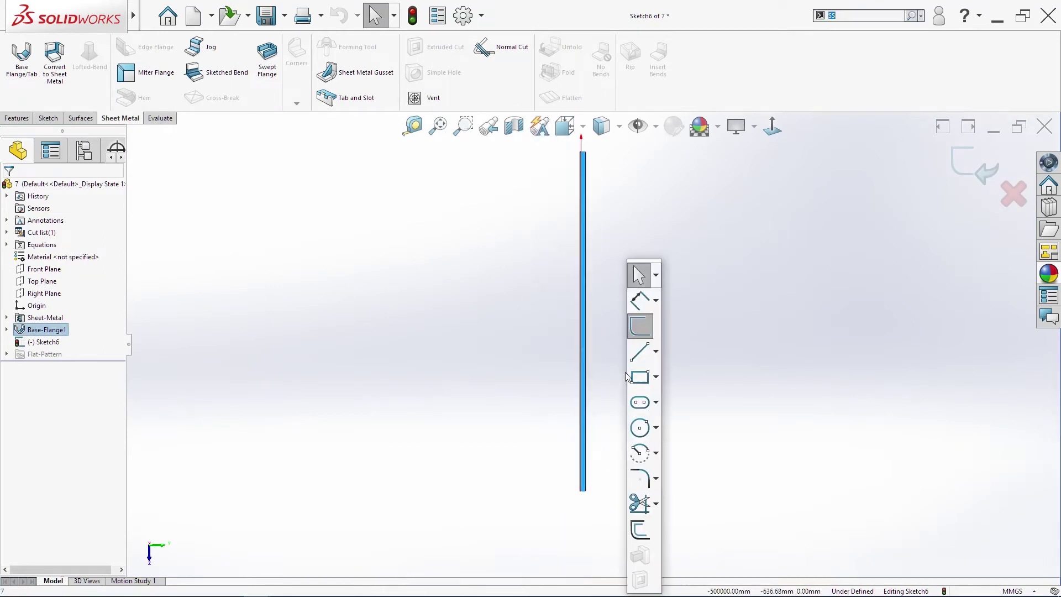
pyautogui.click(640, 438)
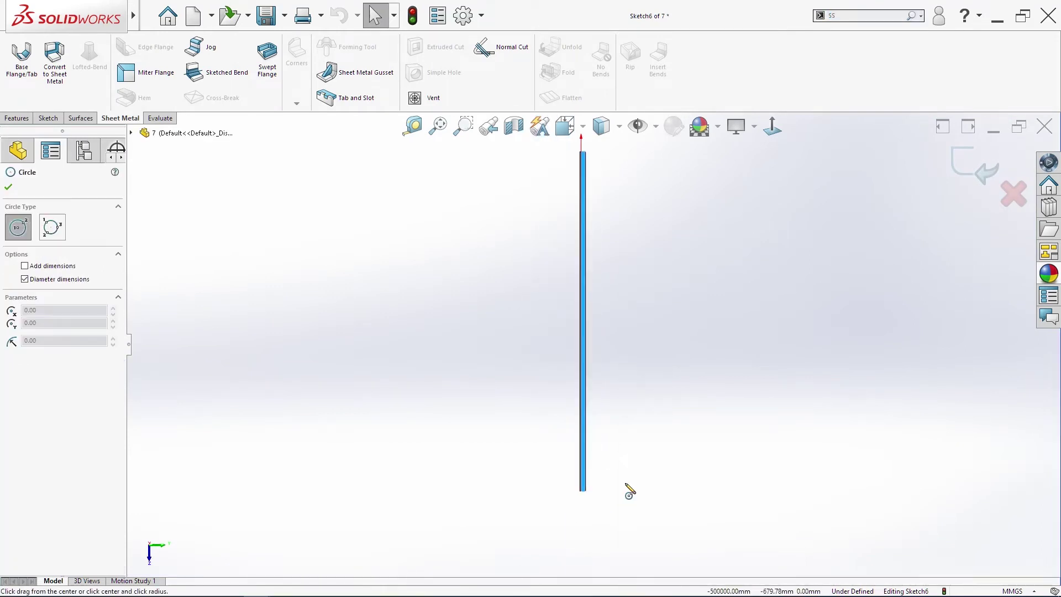
pyautogui.scroll(-4, 589, 490)
pyautogui.press('Escape')
pyautogui.click(50, 118)
pyautogui.moveTo(630, 434); pyautogui.dragTo(562, 430, button='middle')
pyautogui.click(16, 52)
# Start a sketch on the outer face of the free upright leg and draw a circle about 3.8 mm in diameter near the leg's end
pyautogui.click(570, 397)
pyautogui.press('s')
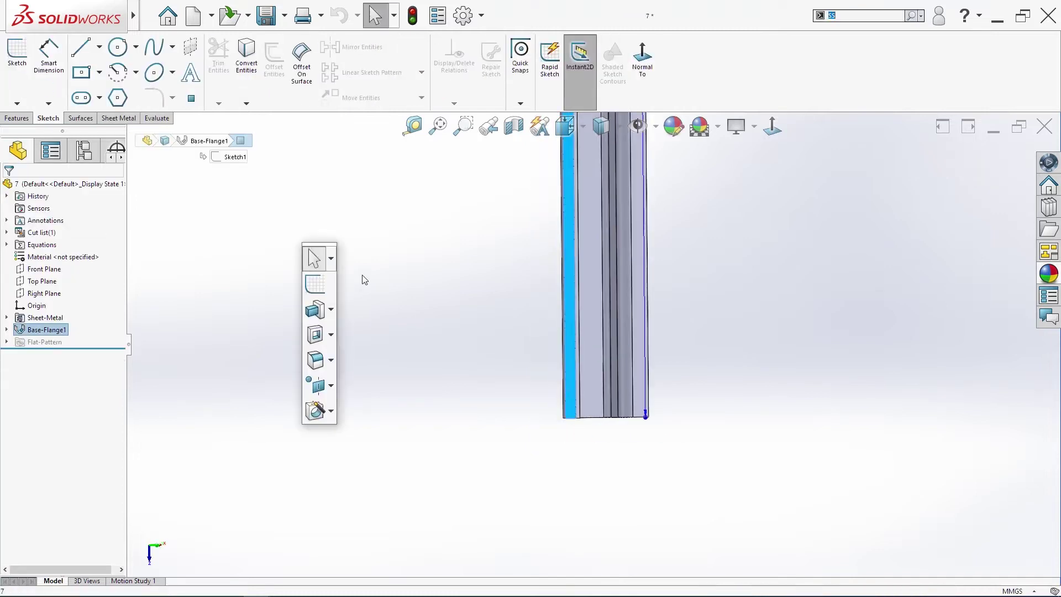
pyautogui.click(327, 290)
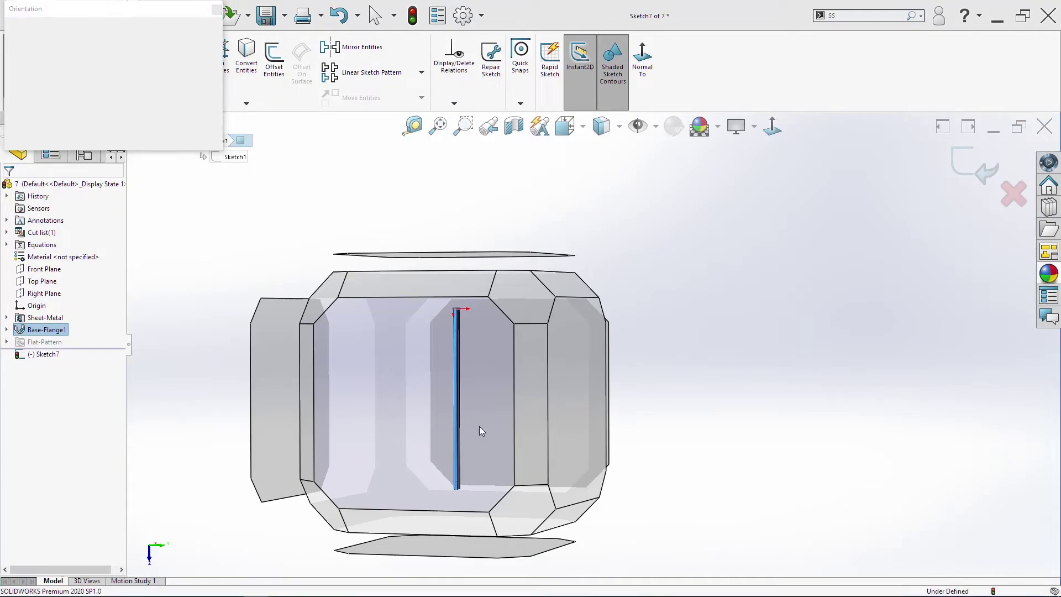
pyautogui.press('s')
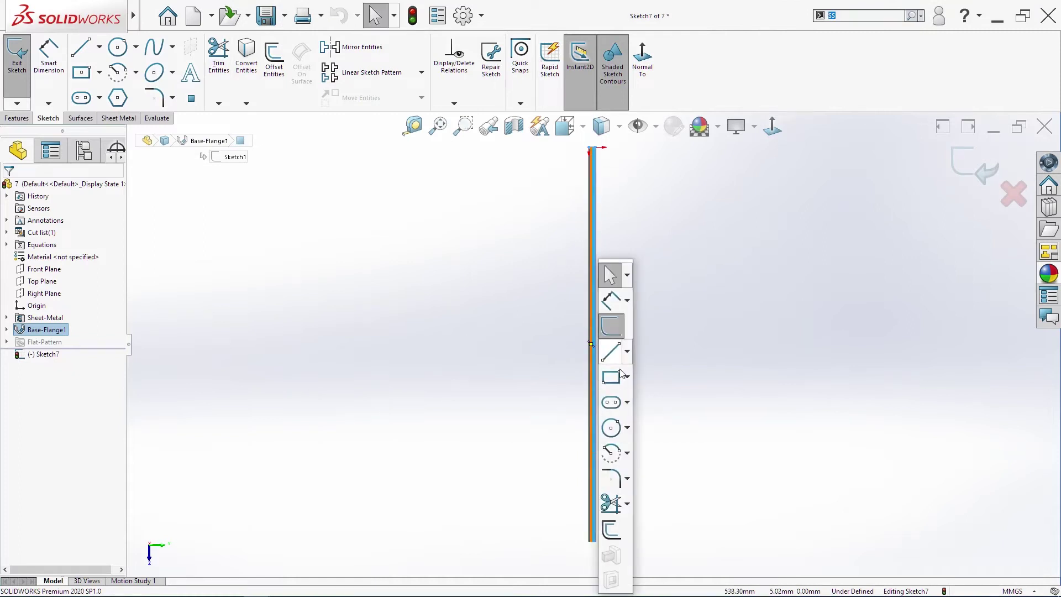
pyautogui.click(610, 427)
pyautogui.scroll(-3, 590, 464)
pyautogui.click(587, 461)
pyautogui.click(595, 464)
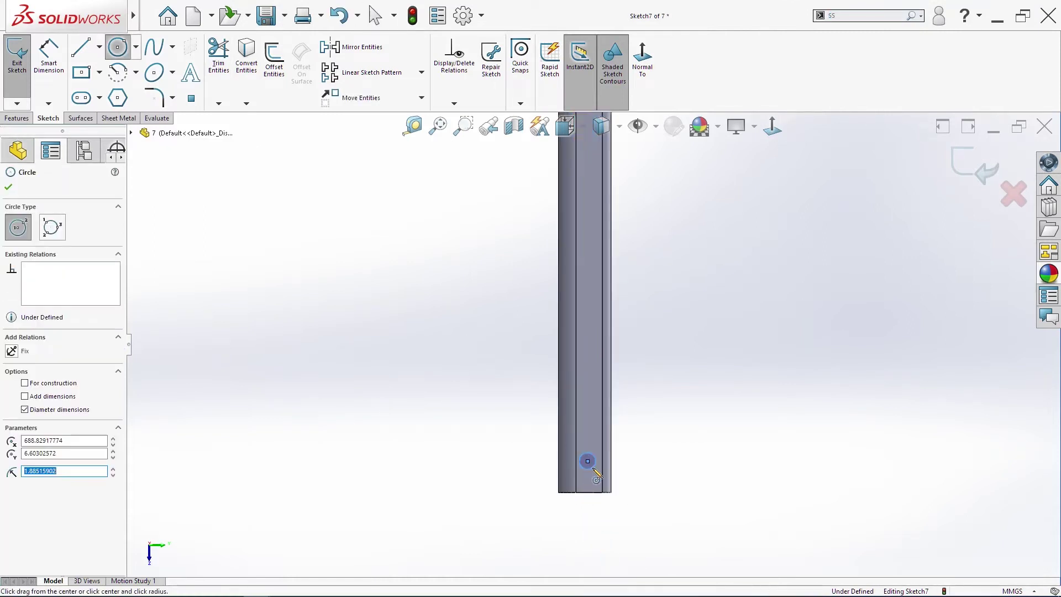
# Set the circle's diameter to 6.5 mm
pyautogui.press('s')
pyautogui.click(611, 301)
pyautogui.click(595, 463)
pyautogui.click(639, 460)
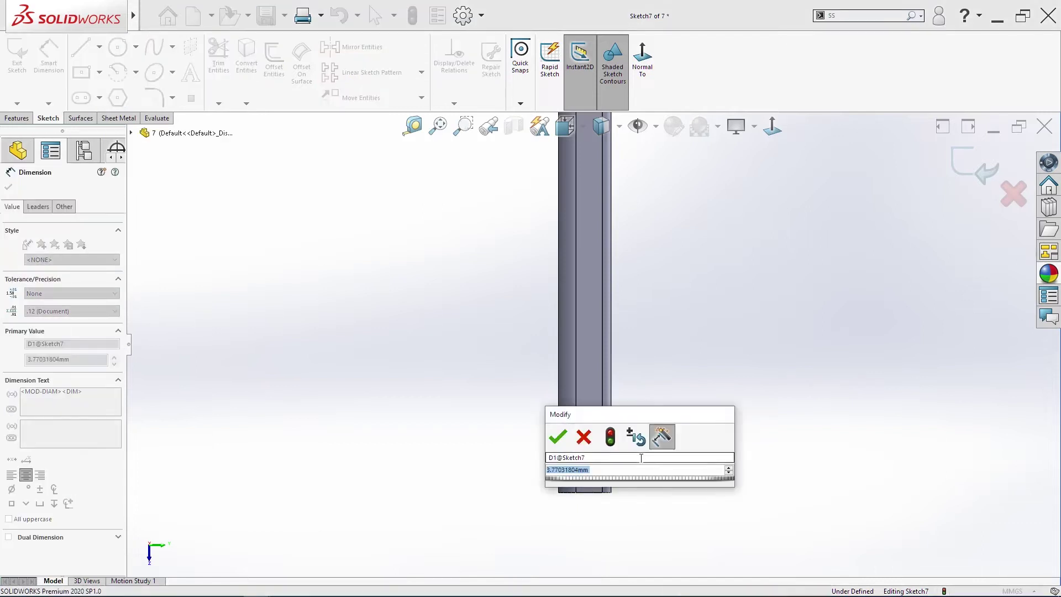
pyautogui.write('6.5')
pyautogui.press('Return')
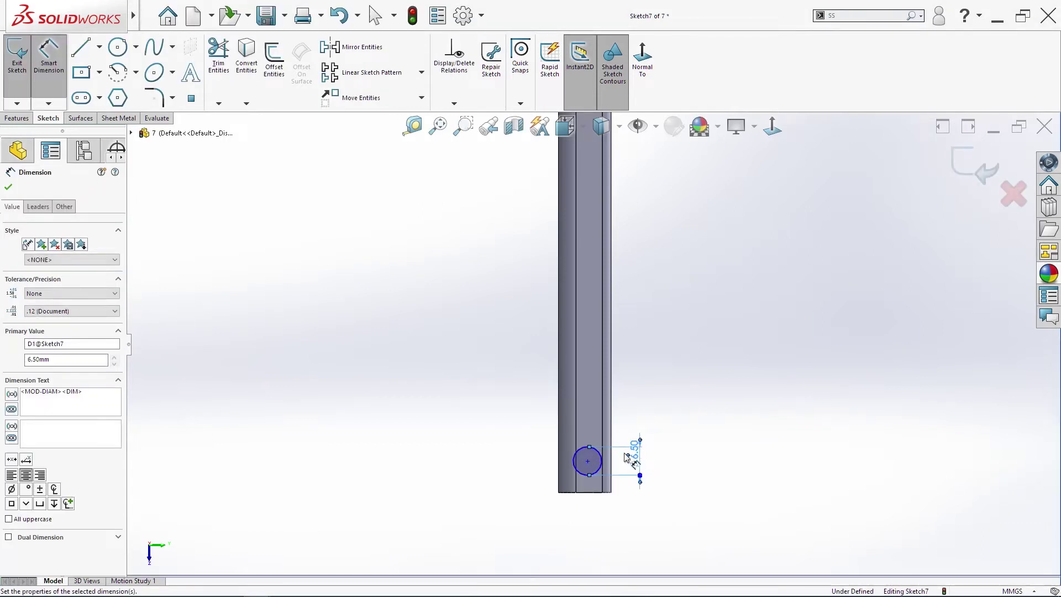
pyautogui.press('Escape')
# Align the circle's centre with the midpoint of the leg's end edge using a Horizontal relation
pyautogui.press('s')
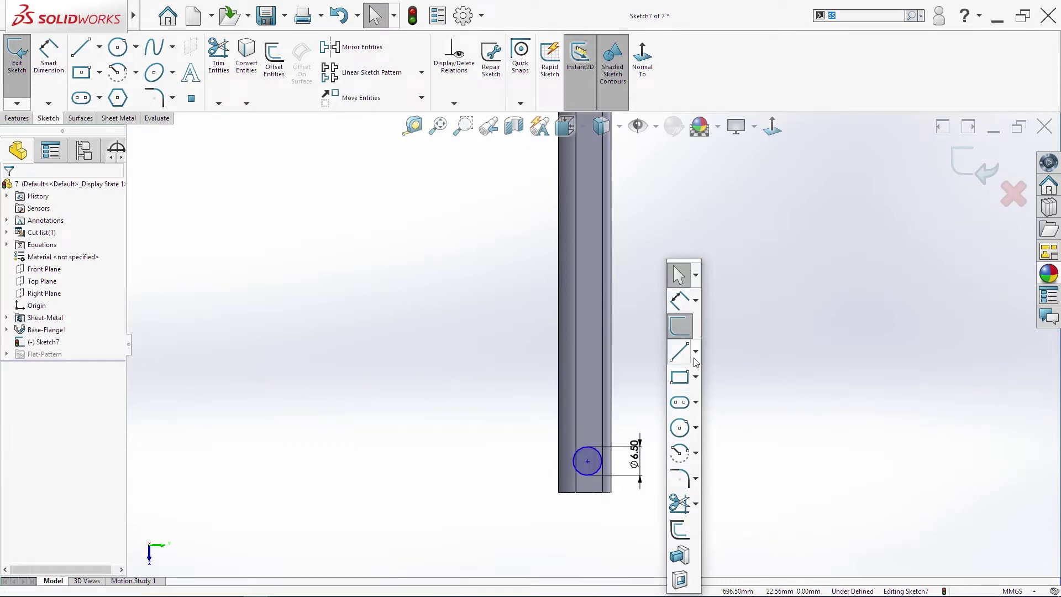
pyautogui.click(587, 461)
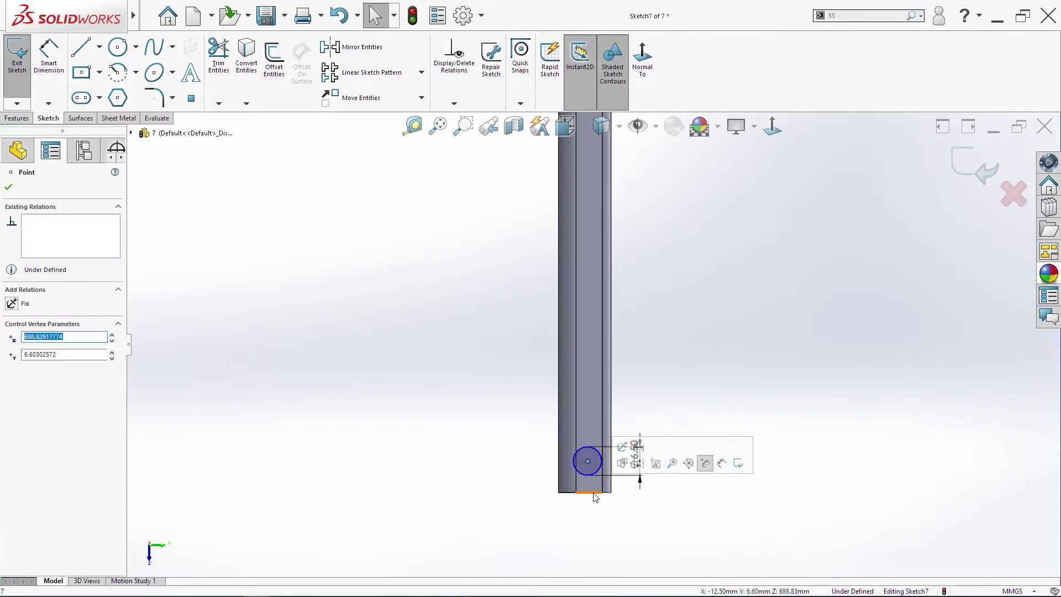
pyautogui.keyDown('ctrl'); pyautogui.click(590, 493); pyautogui.keyUp('ctrl')
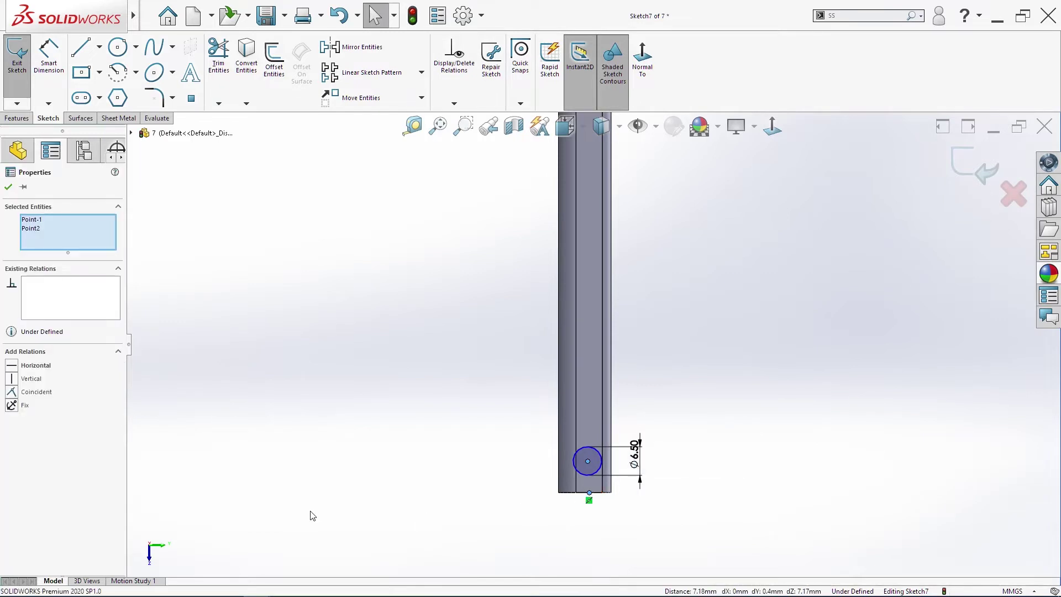
pyautogui.click(32, 378)
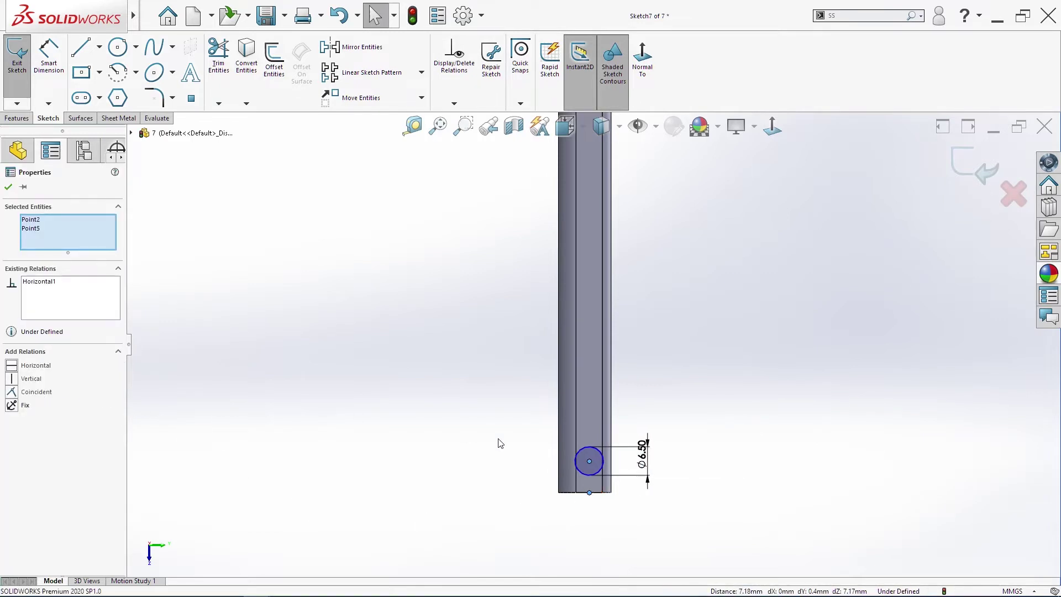
# Set the distance from the circle's centre to the nearby end edge of the leg to 100 mm
pyautogui.press('s')
pyautogui.click(516, 303)
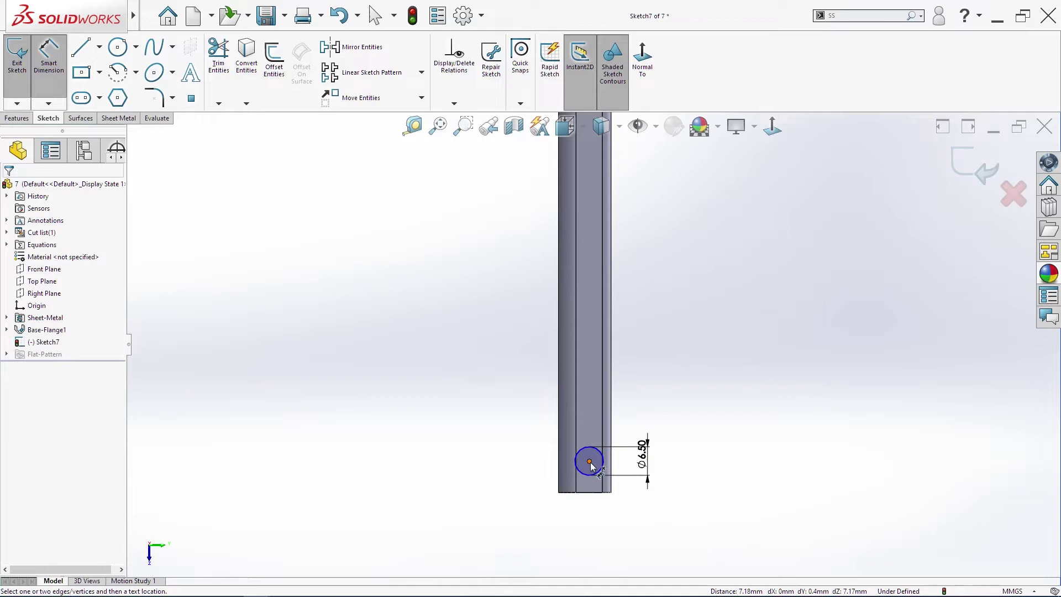
pyautogui.click(589, 462)
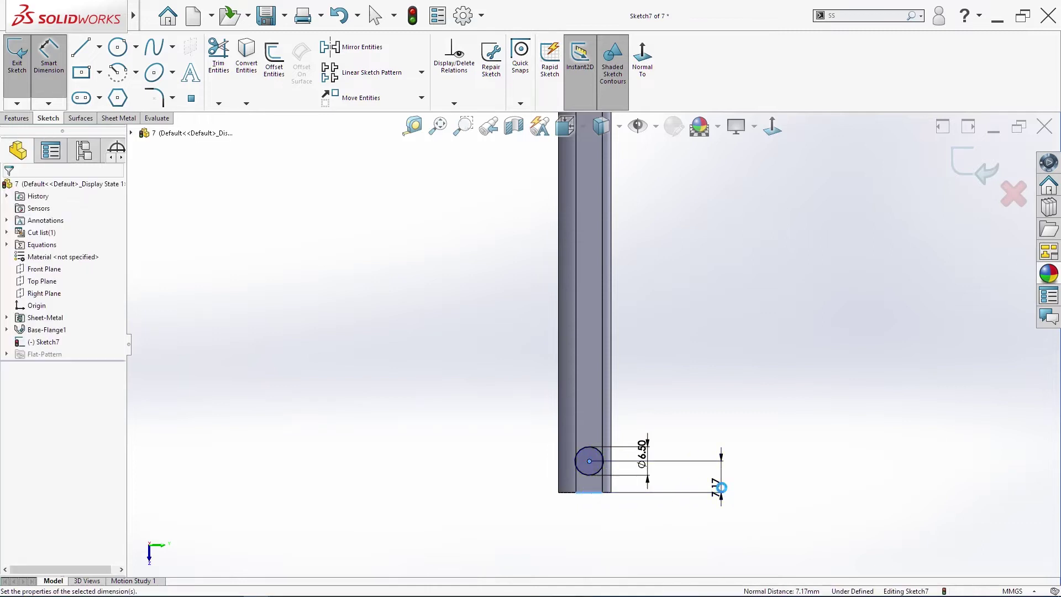
pyautogui.click(720, 487)
pyautogui.write('100')
pyautogui.press('Return')
pyautogui.scroll(11, 705, 468)
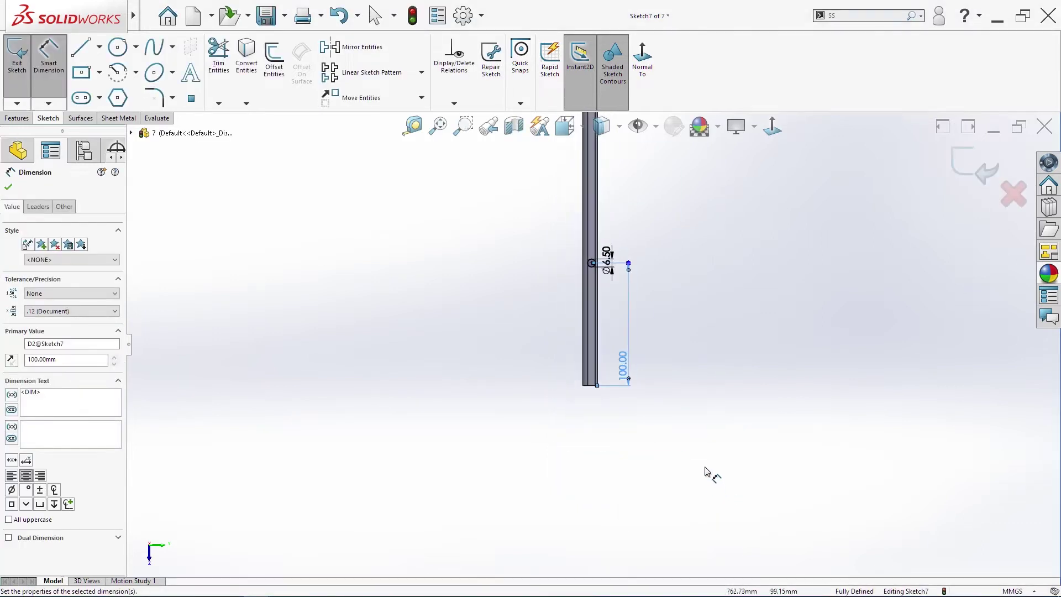
pyautogui.press('Escape')
# Pattern the circle linearly along the leg towards the opposite end, with two instances spaced 500 mm apart
pyautogui.scroll(-5, 604, 221)
pyautogui.moveTo(530, 372); pyautogui.dragTo(590, 417)
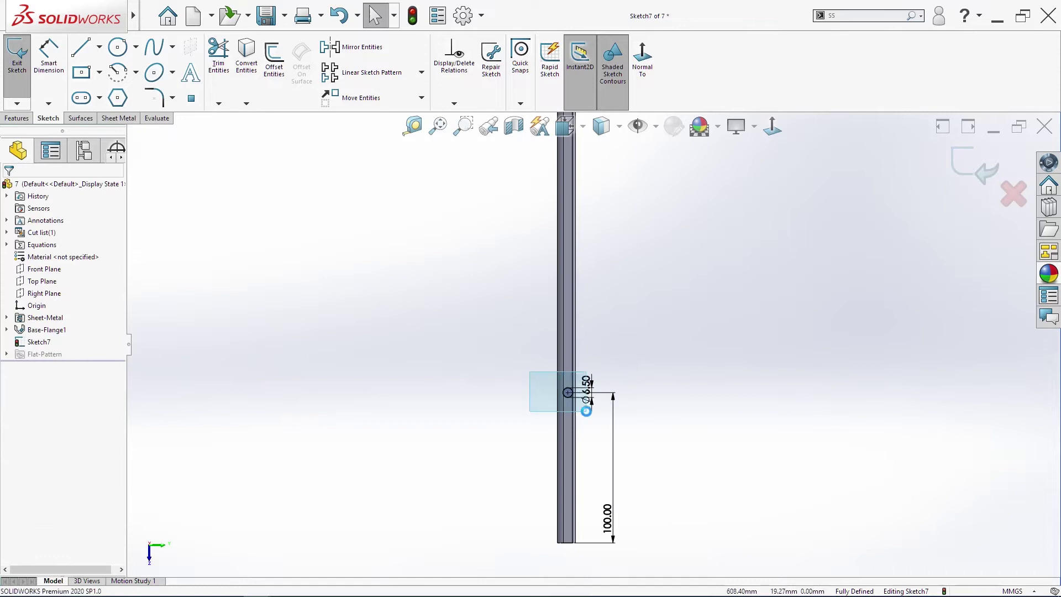
pyautogui.click(372, 72)
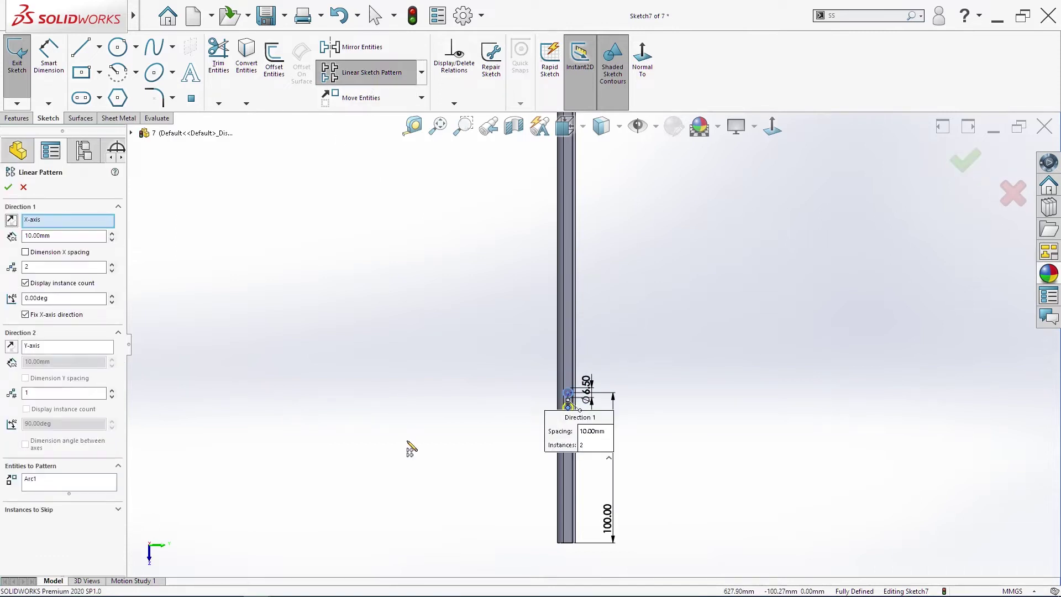
pyautogui.click(11, 220)
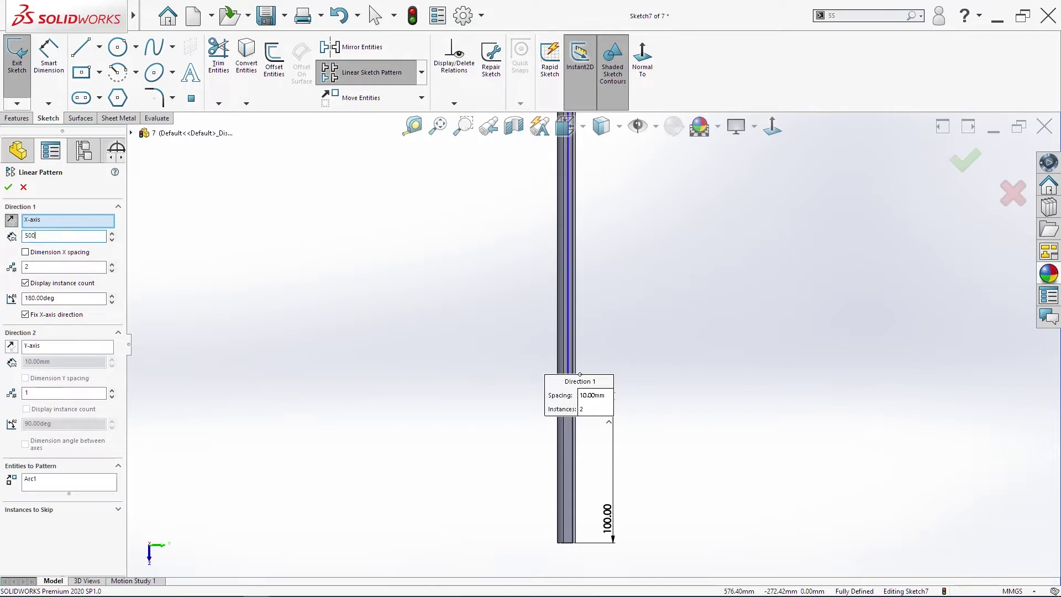
pyautogui.press('Return')
pyautogui.press('Return')
# Set the distance from the patterned circle's centre to the opposite end edge of the leg to 100 mm
pyautogui.scroll(10, 545, 330)
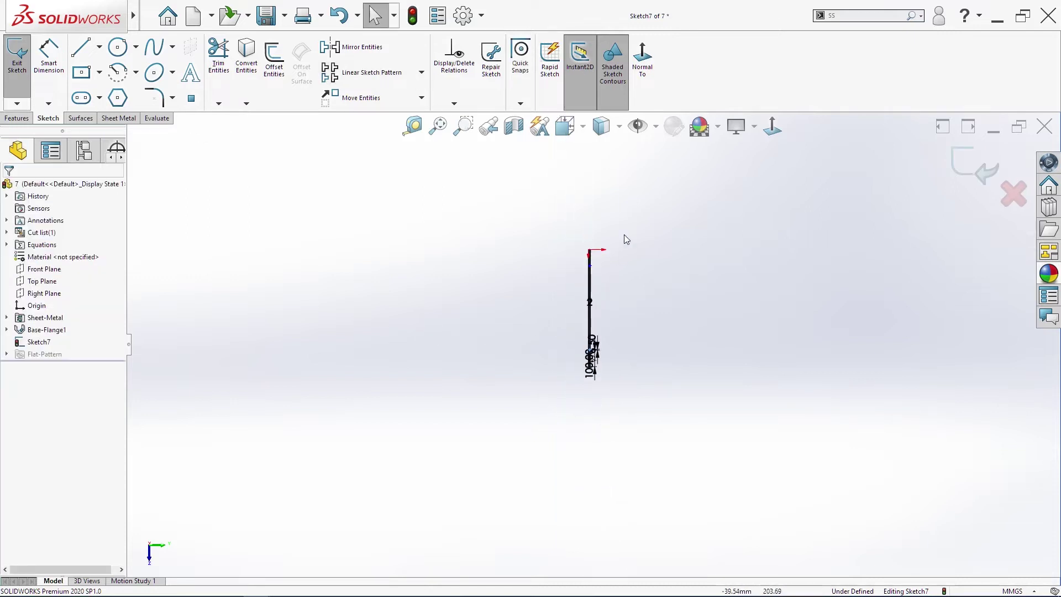
pyautogui.scroll(-5, 626, 239)
pyautogui.press('s')
pyautogui.click(545, 301)
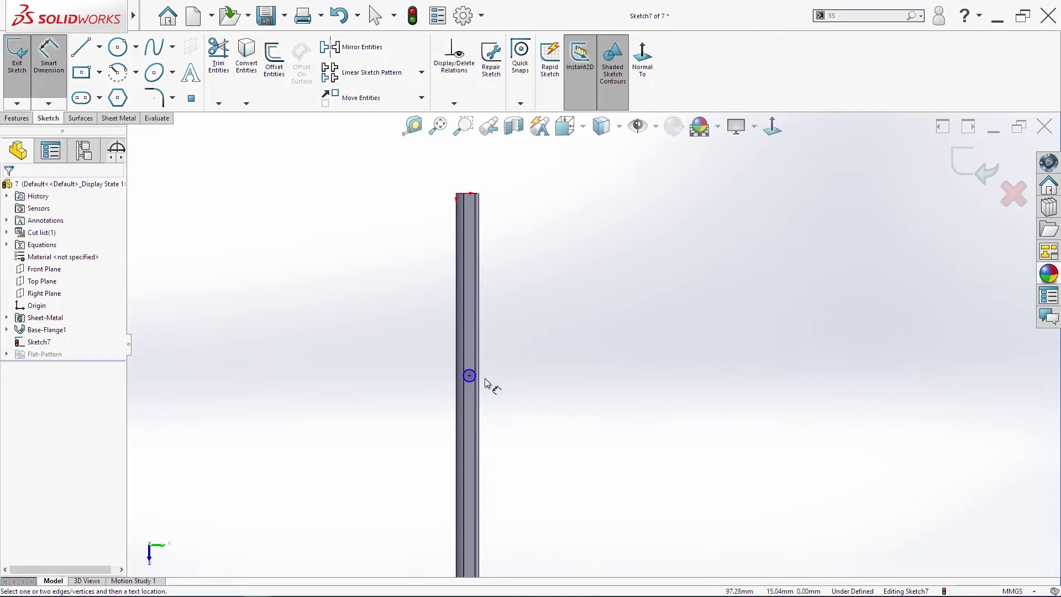
pyautogui.click(473, 193)
pyautogui.click(469, 375)
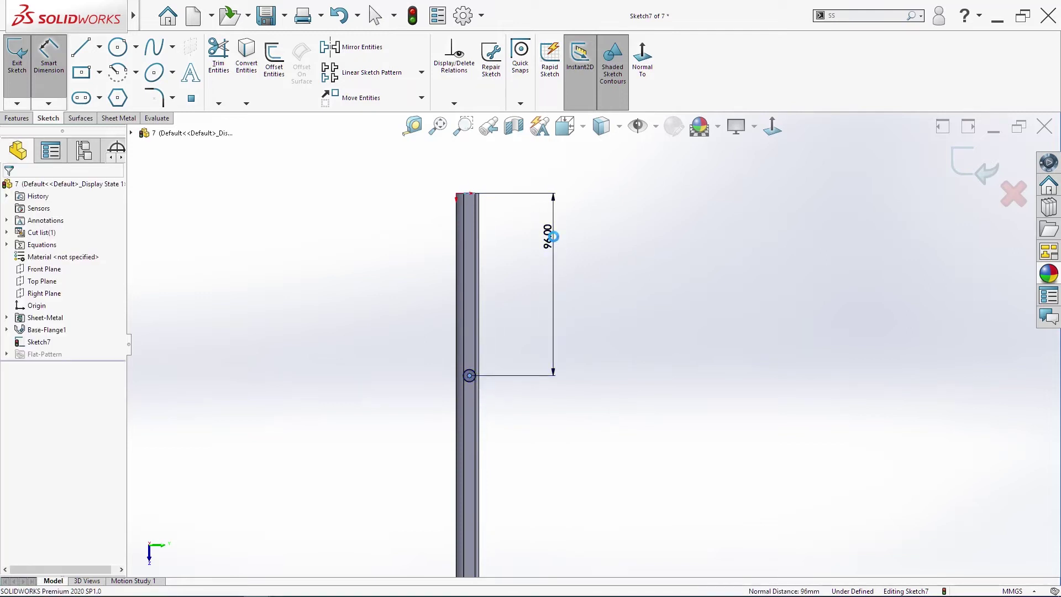
pyautogui.click(552, 238)
pyautogui.write('100')
pyautogui.press('Return')
pyautogui.press('Escape')
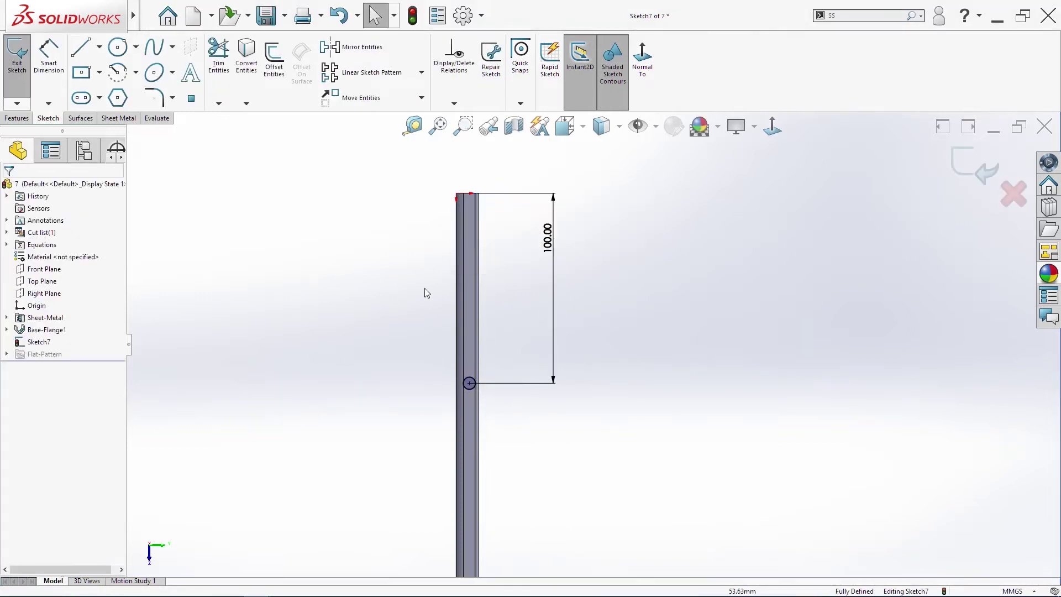
# Cut both circles through the leg with an Extruded Cut at a blind depth of 10 mm, using Normal cut
pyautogui.press('s')
pyautogui.click(395, 579)
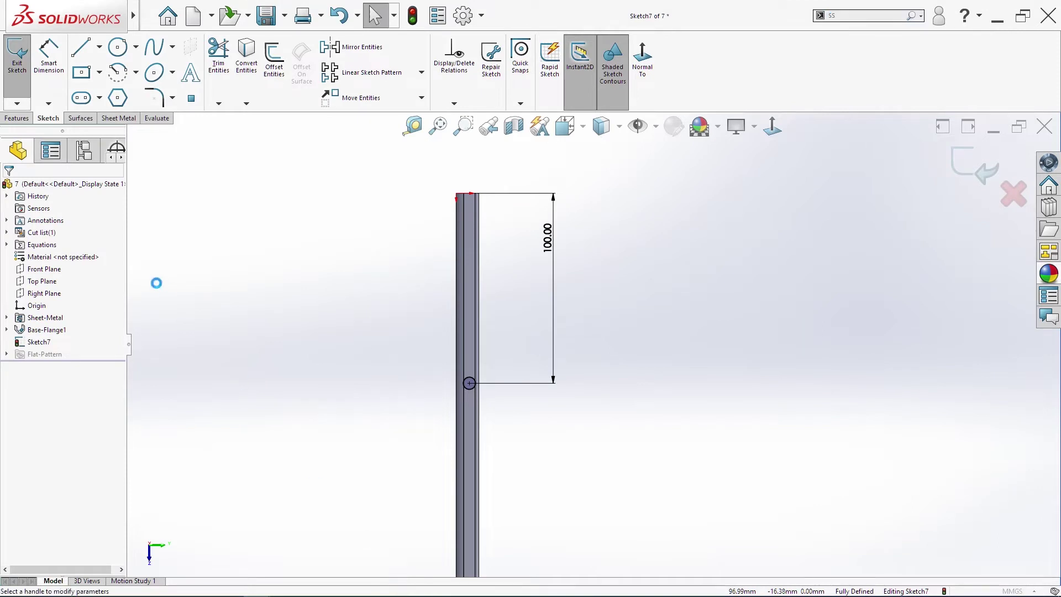
pyautogui.moveTo(436, 500); pyautogui.dragTo(614, 506, button='middle')
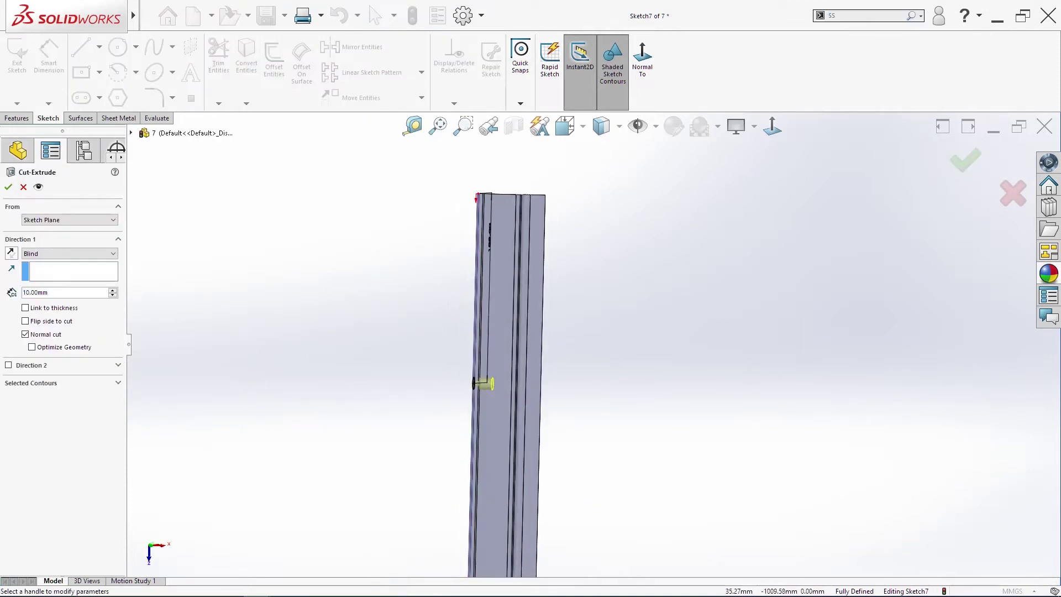
pyautogui.click(8, 188)
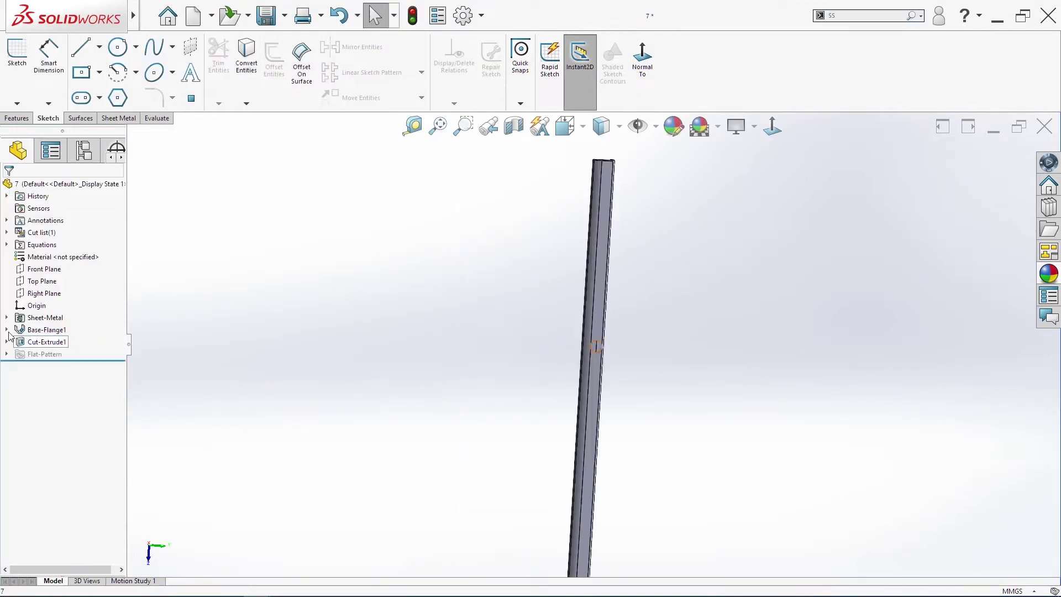
# Edit the base flange's profile sketch, set the lower horizontal line's length to 15 mm, and rebuild the part
pyautogui.click(51, 341)
pyautogui.rightClick(51, 341)
pyautogui.click(45, 307)
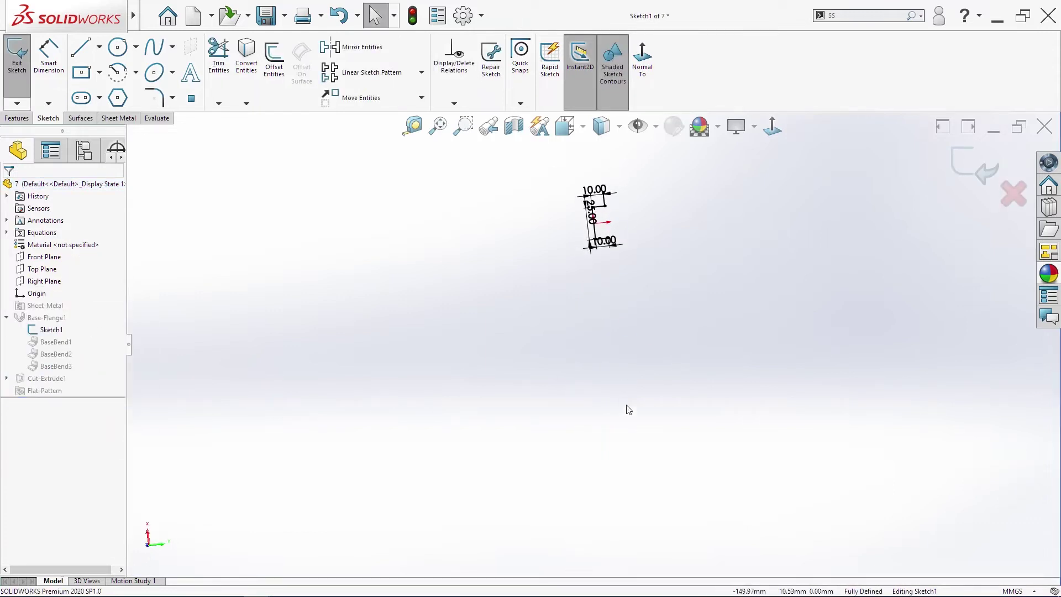
pyautogui.scroll(-3, 617, 261)
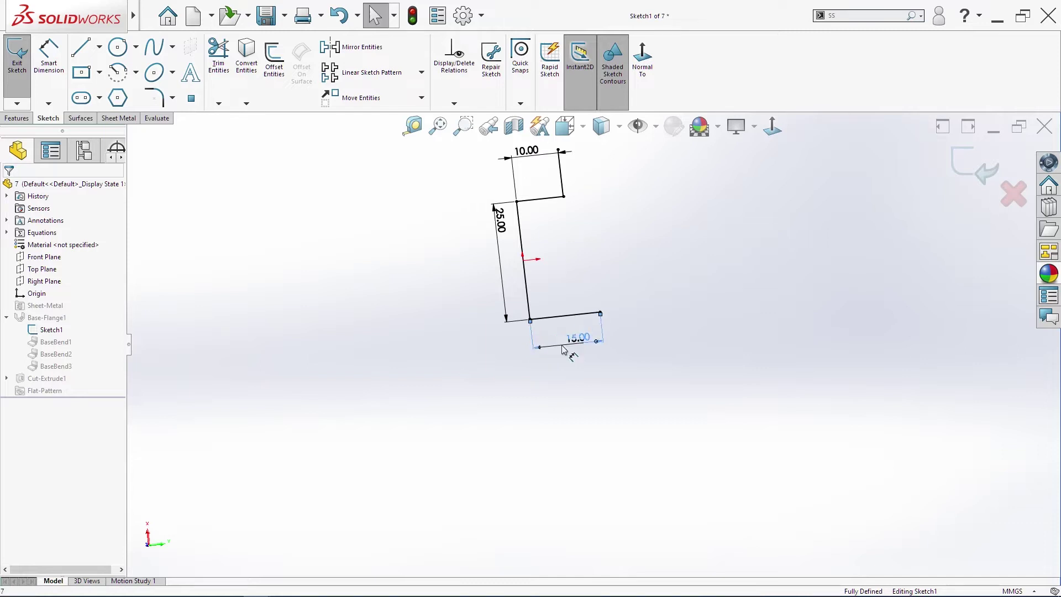
pyautogui.click(978, 169)
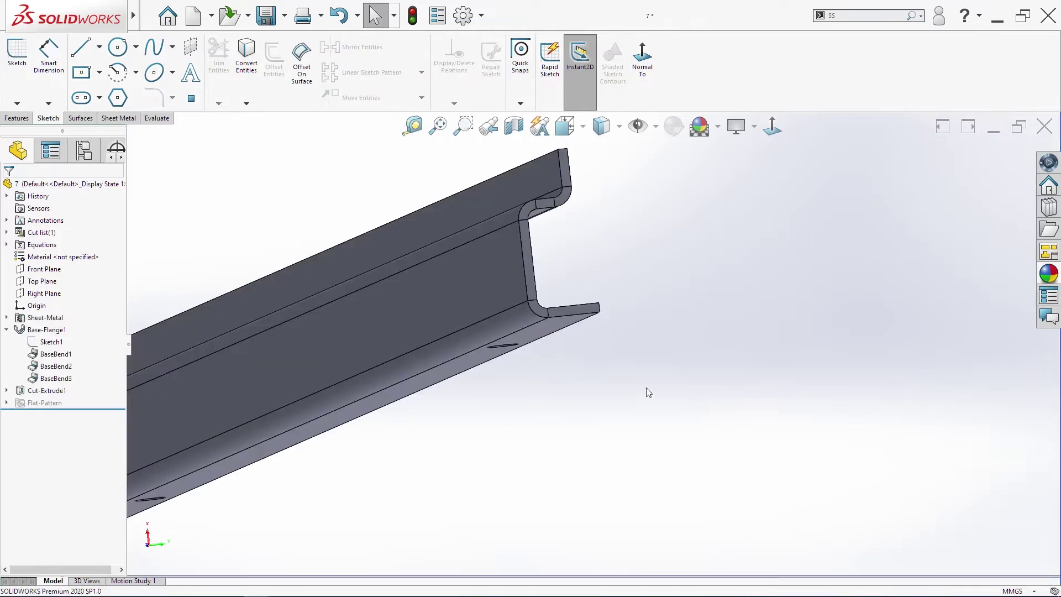
# Inspect the updated profile and save part 7
pyautogui.moveTo(602, 419)
pyautogui.mouseDown(button='middle')
pyautogui.moveTo(542, 277)
pyautogui.moveTo(567, 294)
pyautogui.moveTo(632, 419)
pyautogui.moveTo(635, 299)
pyautogui.moveTo(613, 325)
pyautogui.moveTo(711, 330)
pyautogui.mouseUp(button='middle')
pyautogui.scroll(2, 612, 332)
pyautogui.scroll(-10, 582, 469)
pyautogui.scroll(11, 607, 353)
pyautogui.hotkey('ctrl', 's')
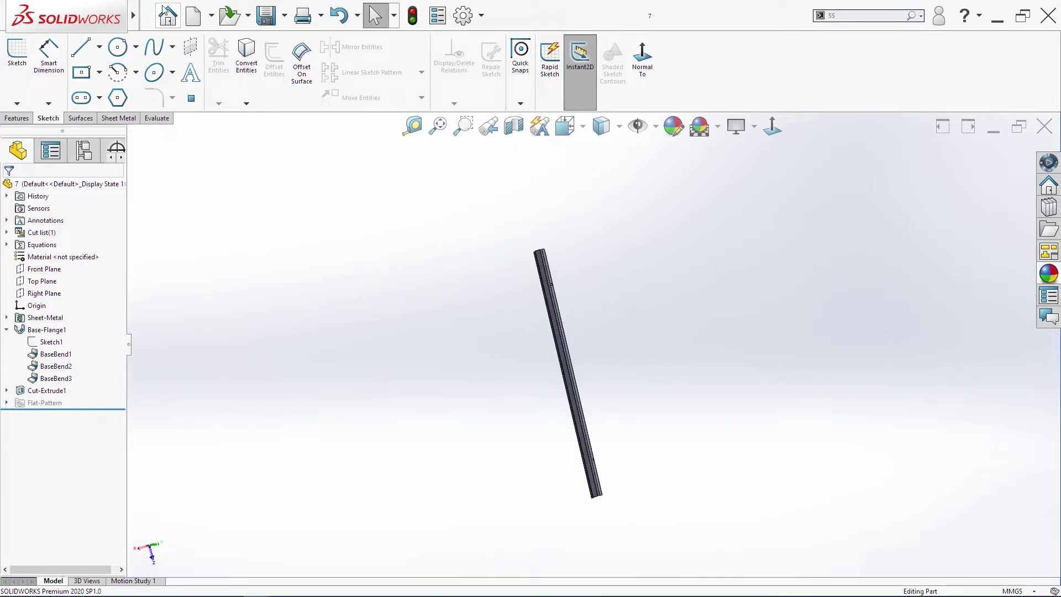
# Create a new part document named 8 and start a sketch on the Front Plane
pyautogui.click(149, 16)
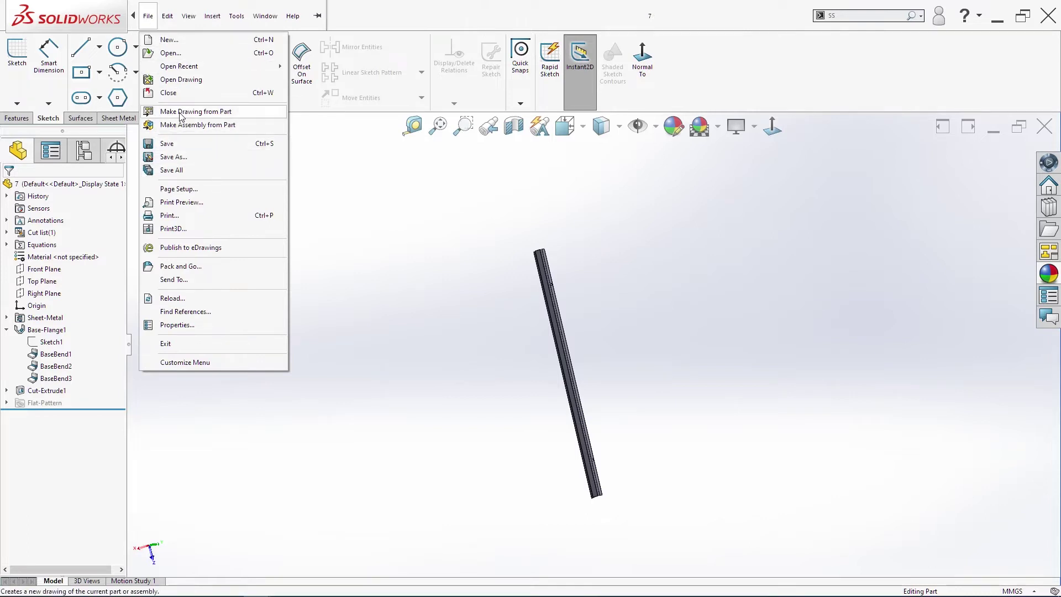
pyautogui.click(178, 41)
pyautogui.click(257, 269)
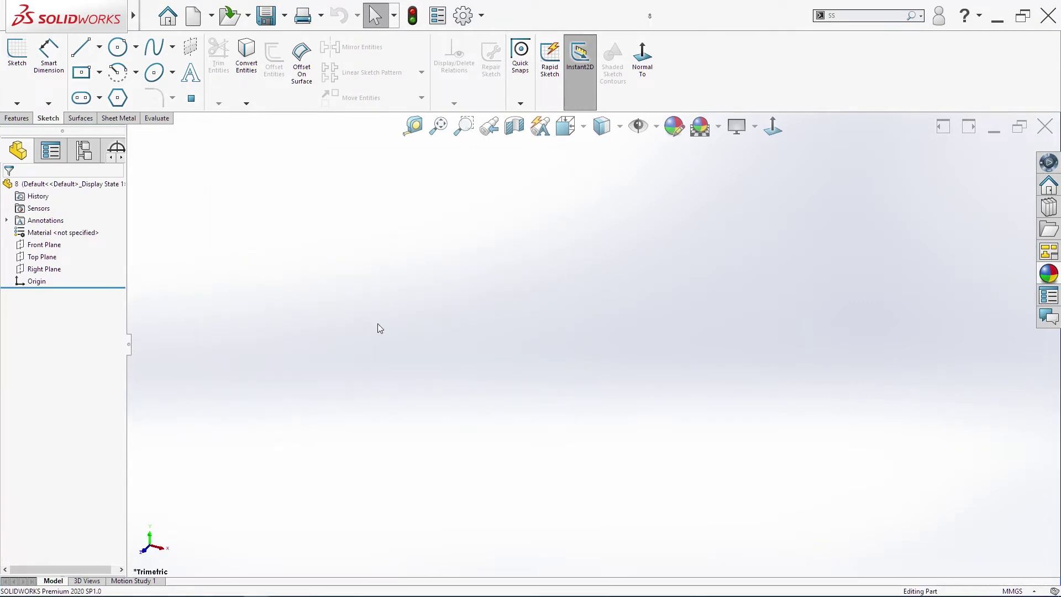
pyautogui.rightClick(50, 244)
pyautogui.click(72, 222)
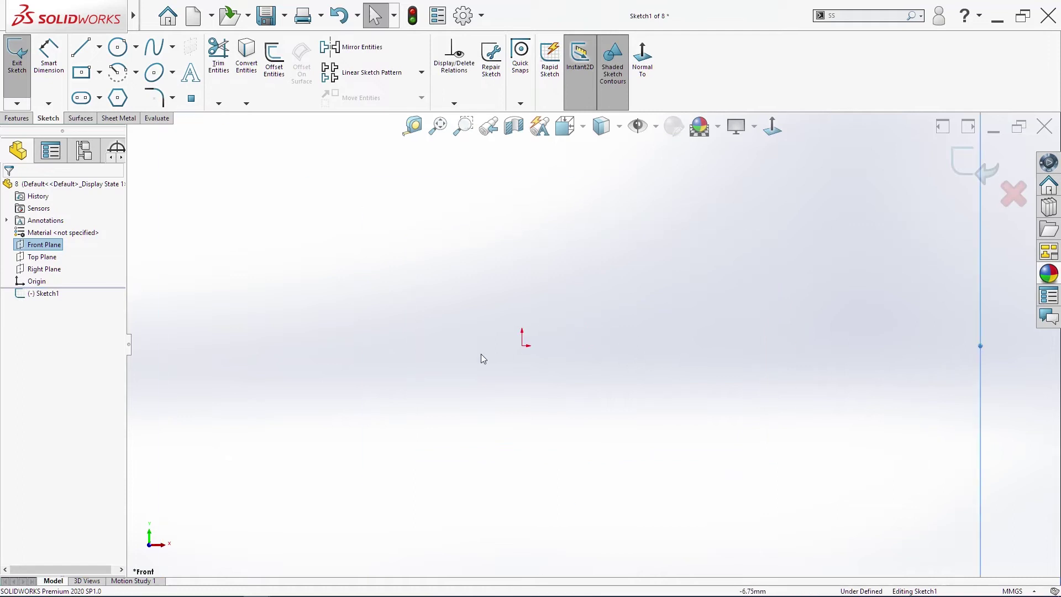
# Sketch a horizontal midpoint line centred on the origin, a vertical line up from its right end, and a horizontal line extending outward to the right
pyautogui.press('s')
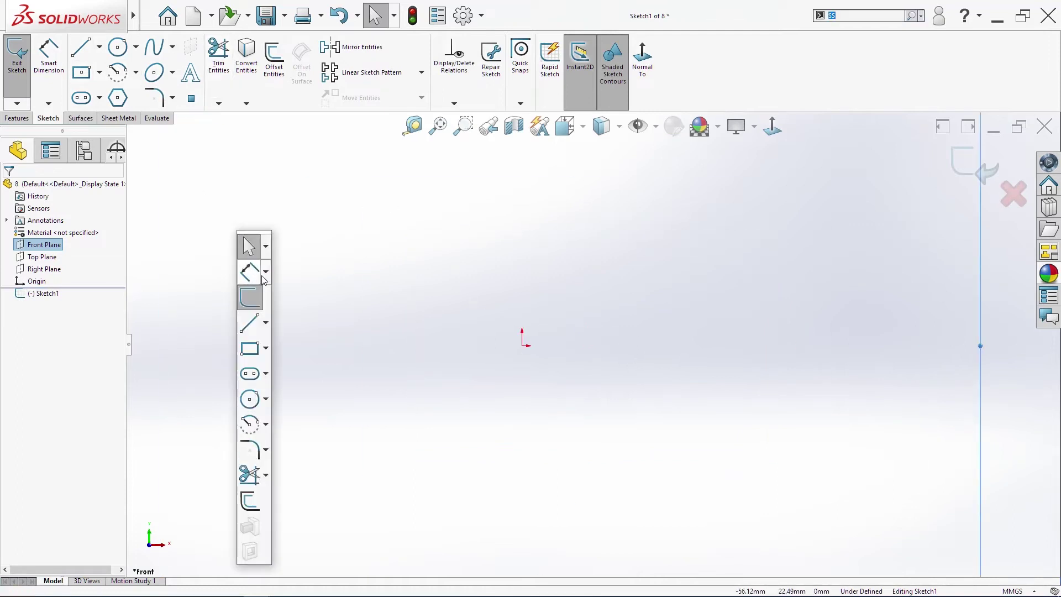
pyautogui.click(266, 325)
pyautogui.click(263, 341)
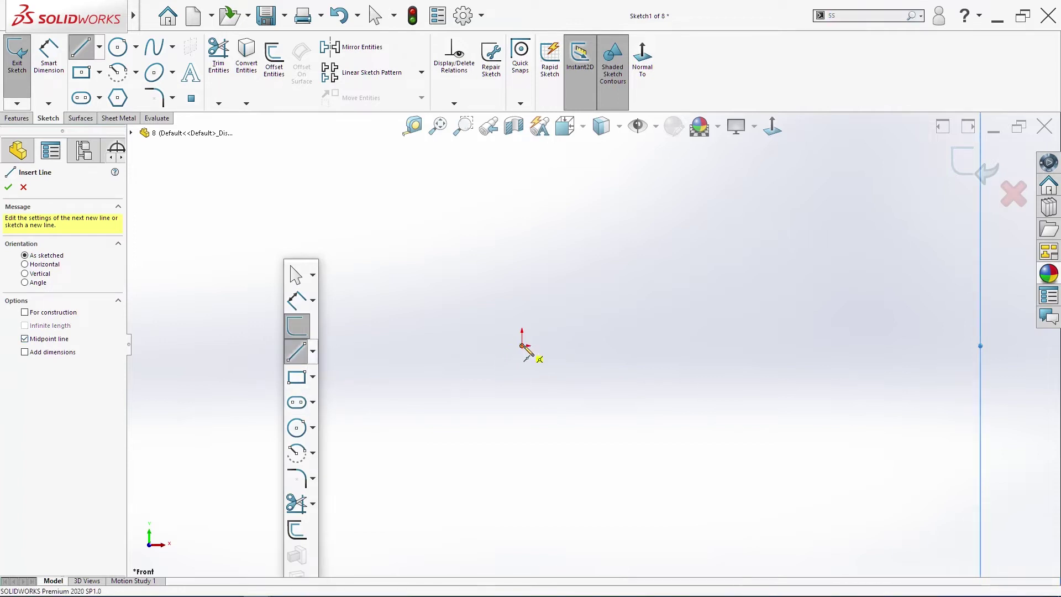
pyautogui.moveTo(522, 346); pyautogui.dragTo(606, 346)
pyautogui.click(605, 345)
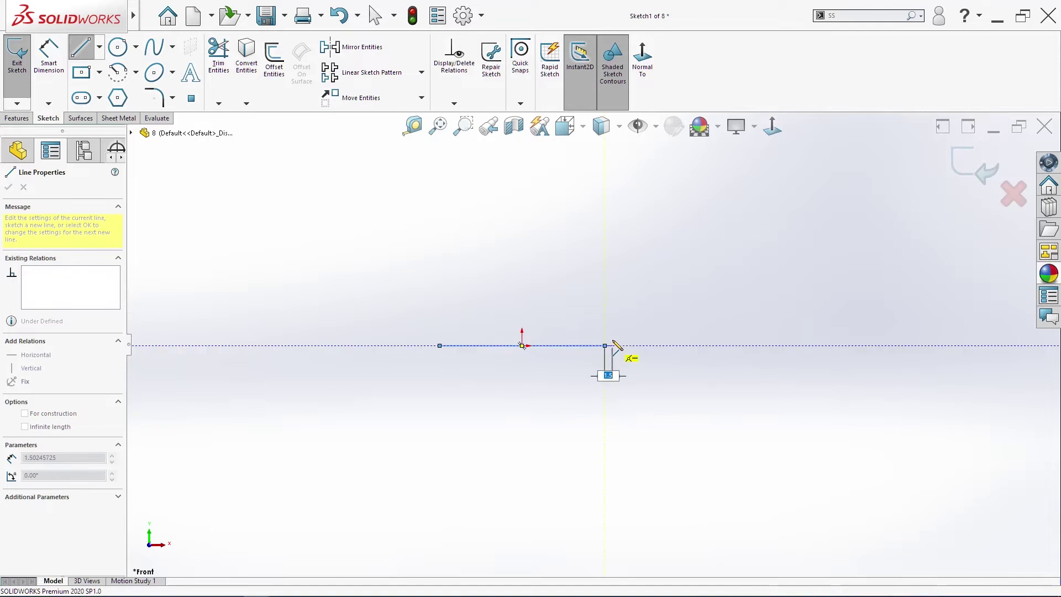
pyautogui.click(604, 305)
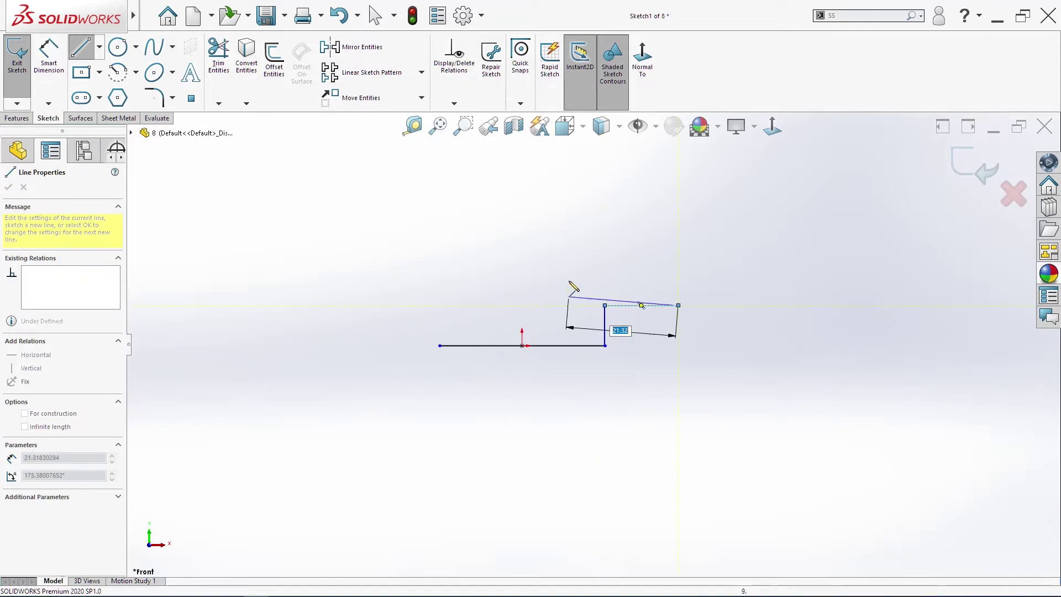
pyautogui.click(678, 306)
pyautogui.press('Escape')
# Draw a vertical line about 5.75 mm long upward from the base line's left end
pyautogui.press('s')
pyautogui.click(579, 350)
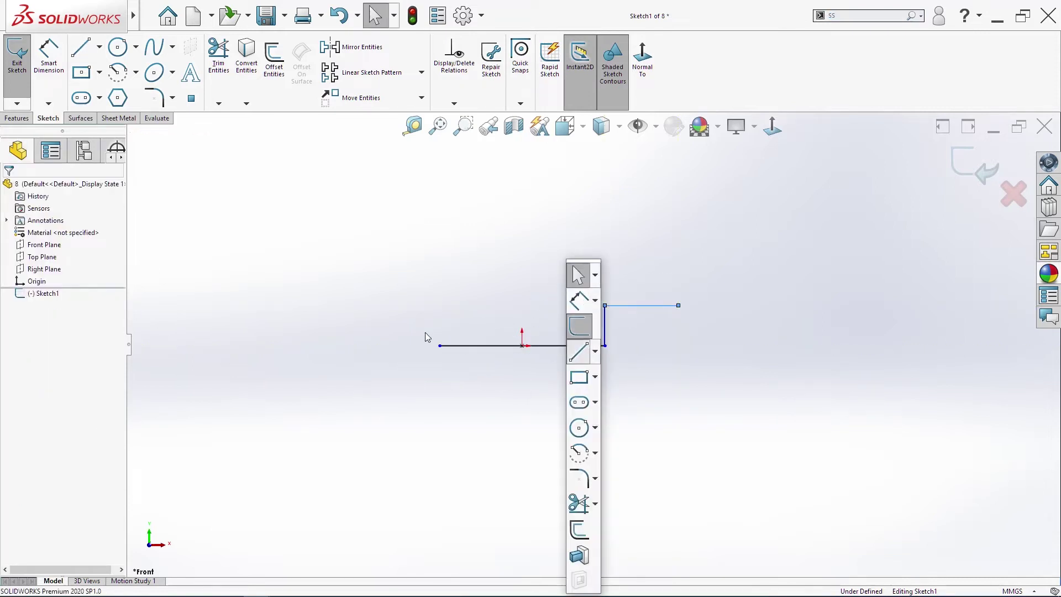
pyautogui.click(440, 346)
pyautogui.click(439, 316)
pyautogui.press('Escape')
# Set the left vertical line's length to 15 mm and the base line's length to 25 mm
pyautogui.press('s')
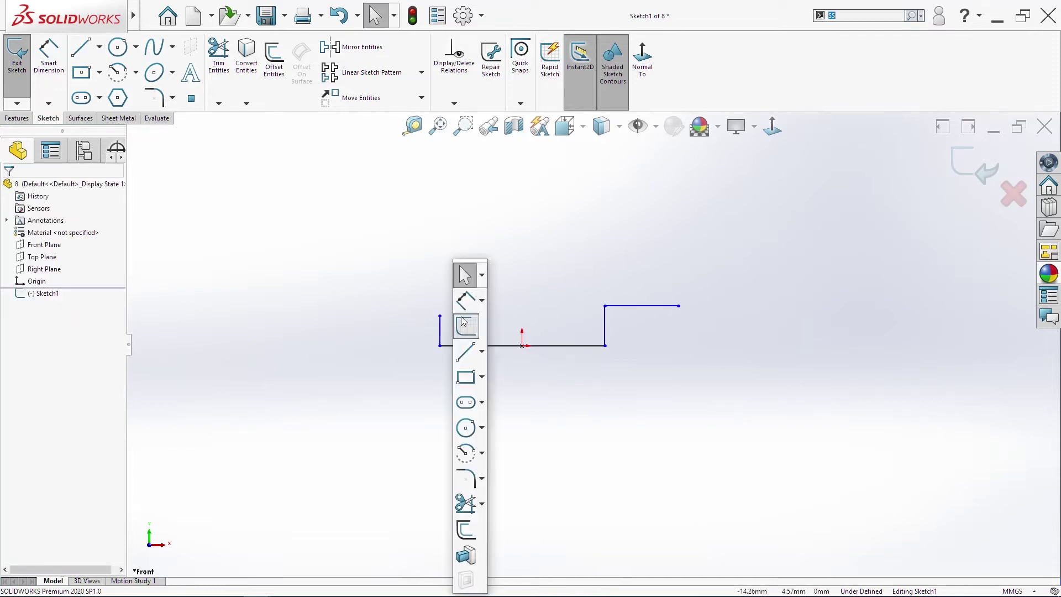
pyautogui.click(466, 301)
pyautogui.click(425, 334)
pyautogui.click(419, 331)
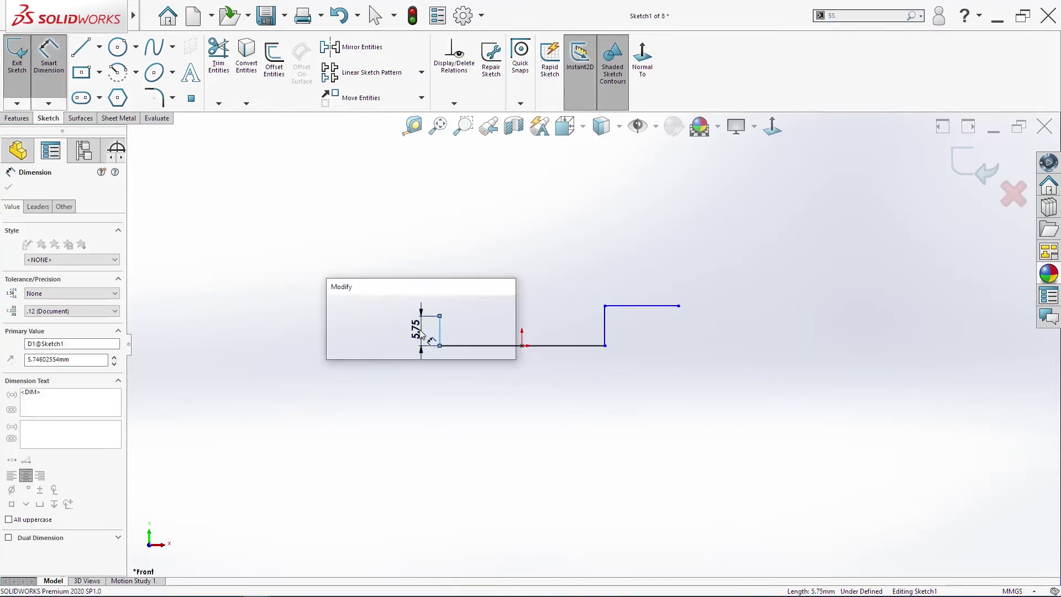
pyautogui.click(571, 354)
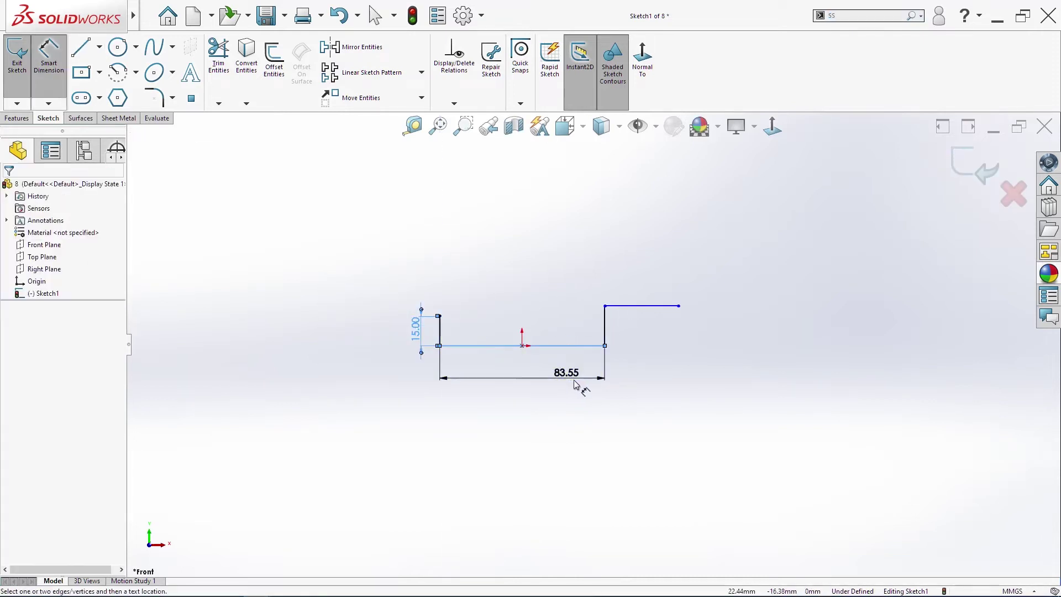
pyautogui.click(574, 384)
pyautogui.write('25')
pyautogui.press('Return')
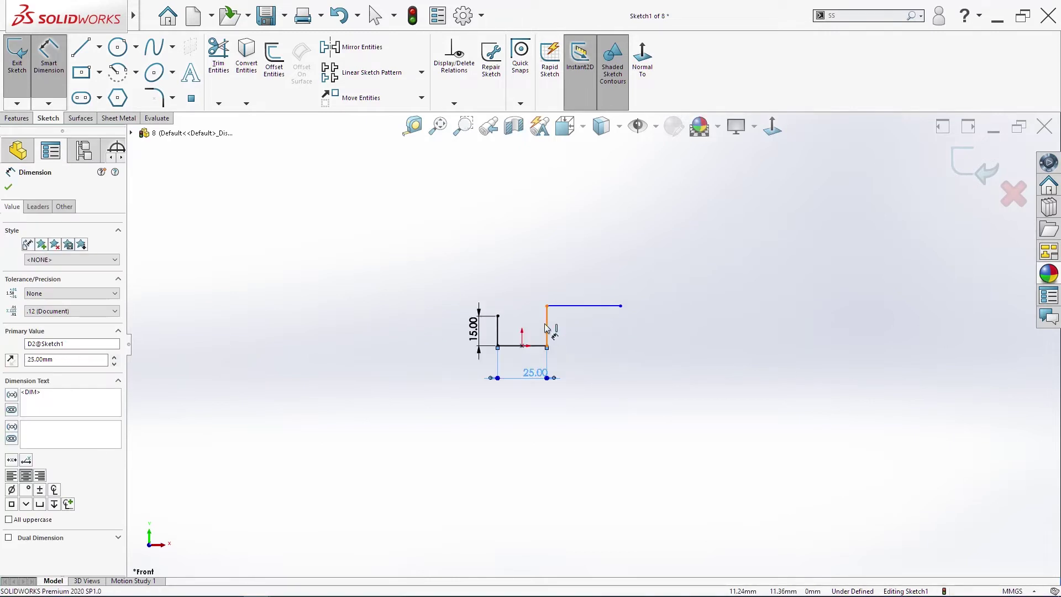
# Set the right vertical line's length to 10 mm
pyautogui.click(545, 328)
pyautogui.click(580, 338)
pyautogui.write('10')
pyautogui.press('Return')
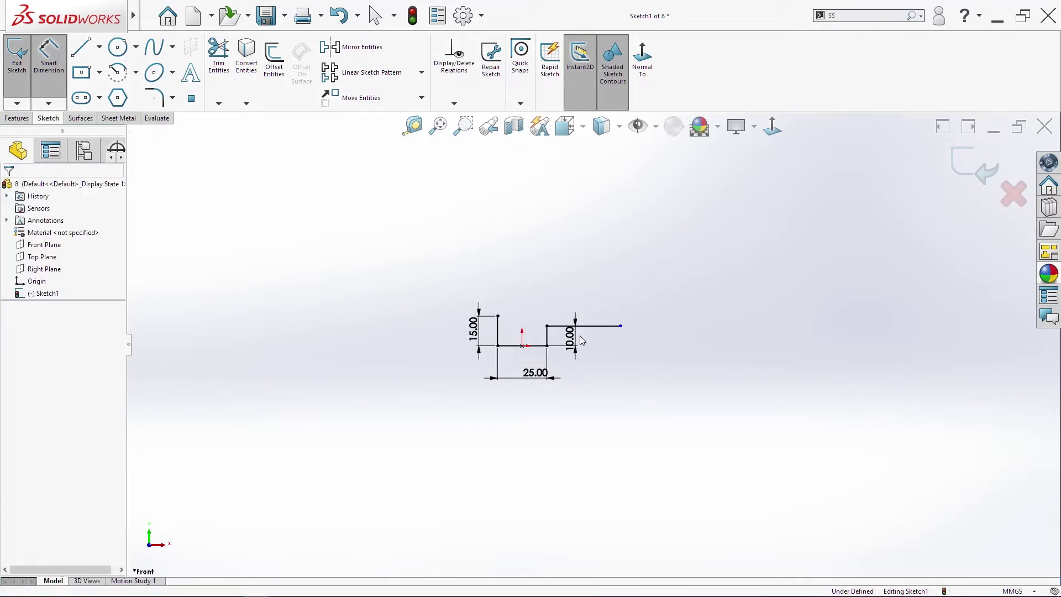
pyautogui.press('Escape')
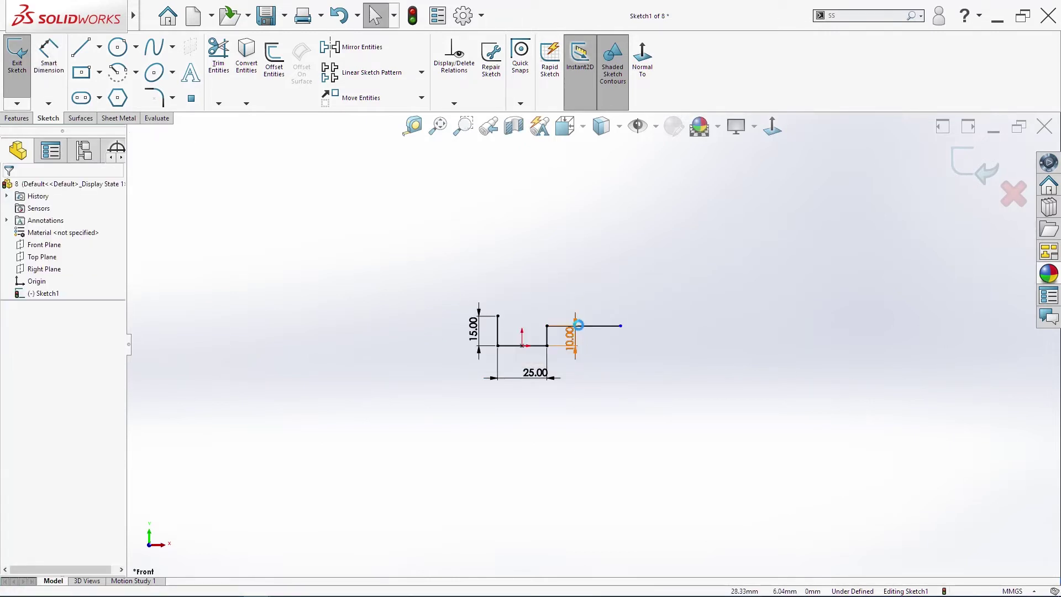
# Make the outward horizontal line equal in length to the adjoining 10 mm vertical line
pyautogui.click(600, 327)
pyautogui.keyDown('ctrl'); pyautogui.click(547, 335); pyautogui.keyUp('ctrl')
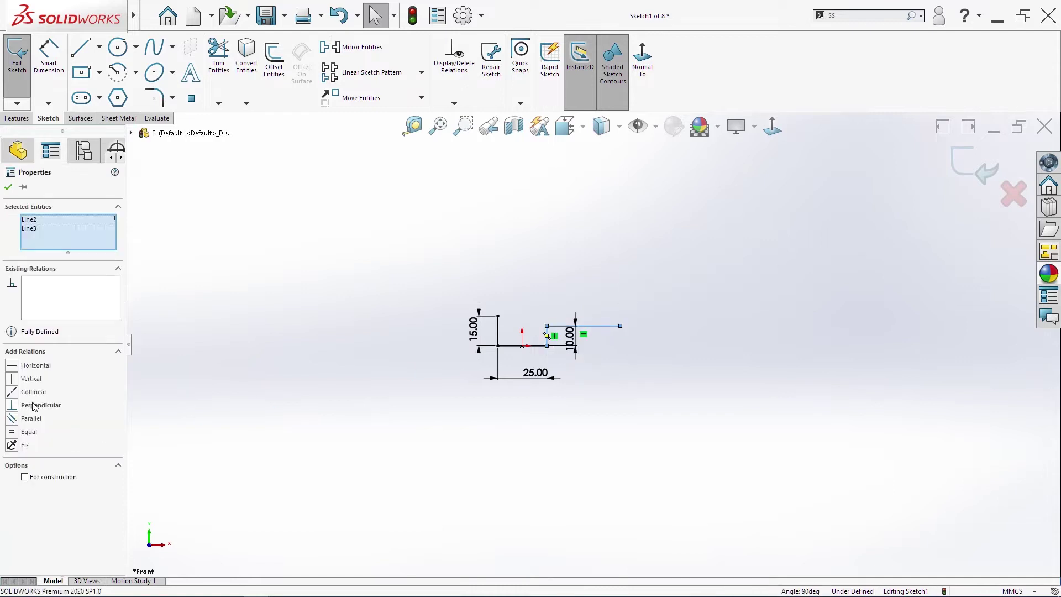
pyautogui.press('Escape')
pyautogui.scroll(-3, 508, 326)
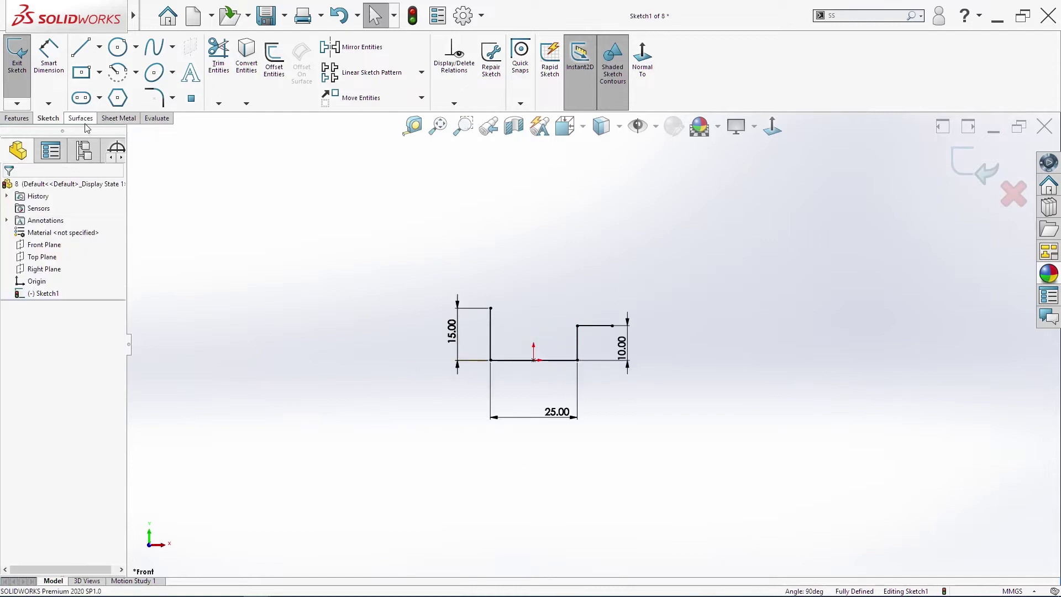
# Create a base flange from the profile with a blind depth of 696 mm and 2 mm sheet thickness
pyautogui.click(118, 118)
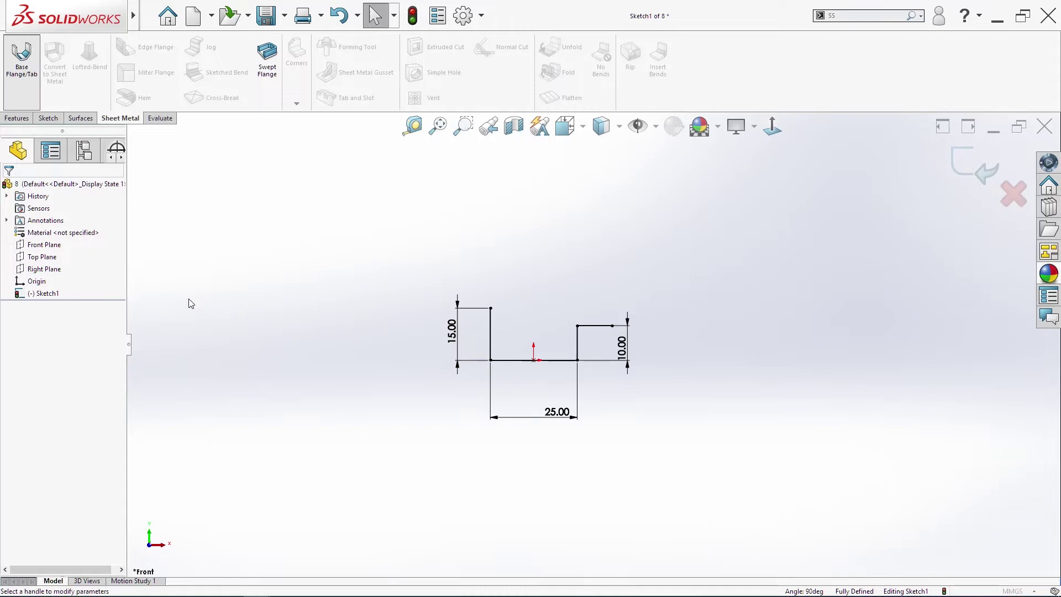
pyautogui.write('6')
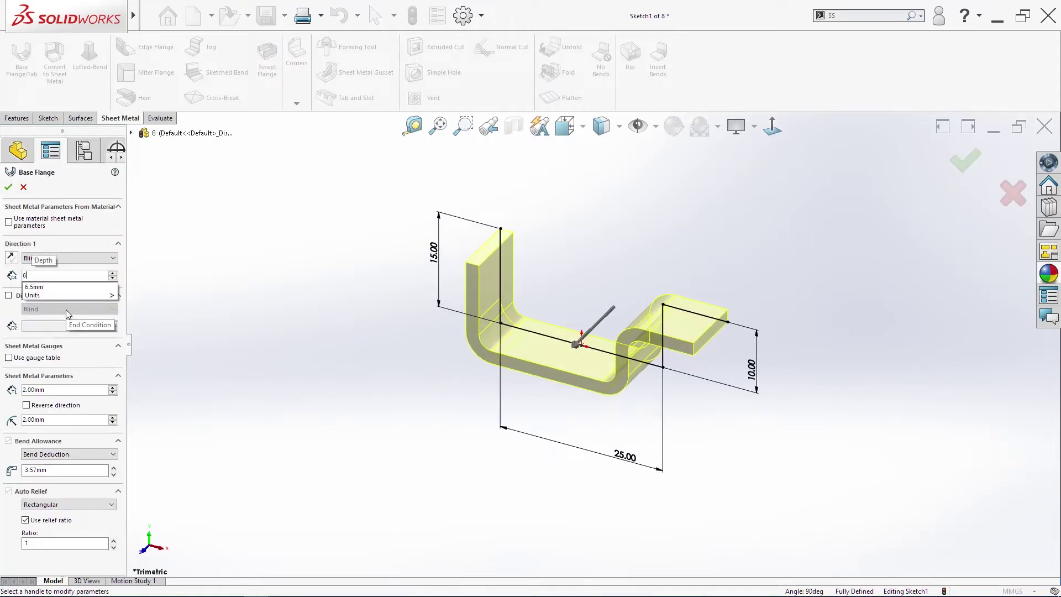
pyautogui.write('96')
pyautogui.press('Return')
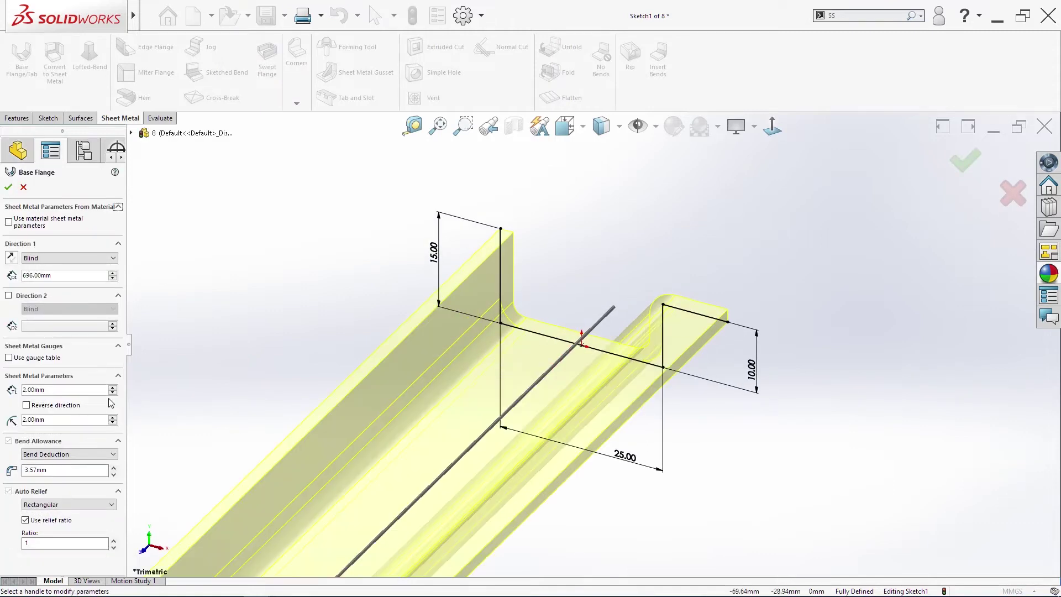
pyautogui.scroll(10, 515, 400)
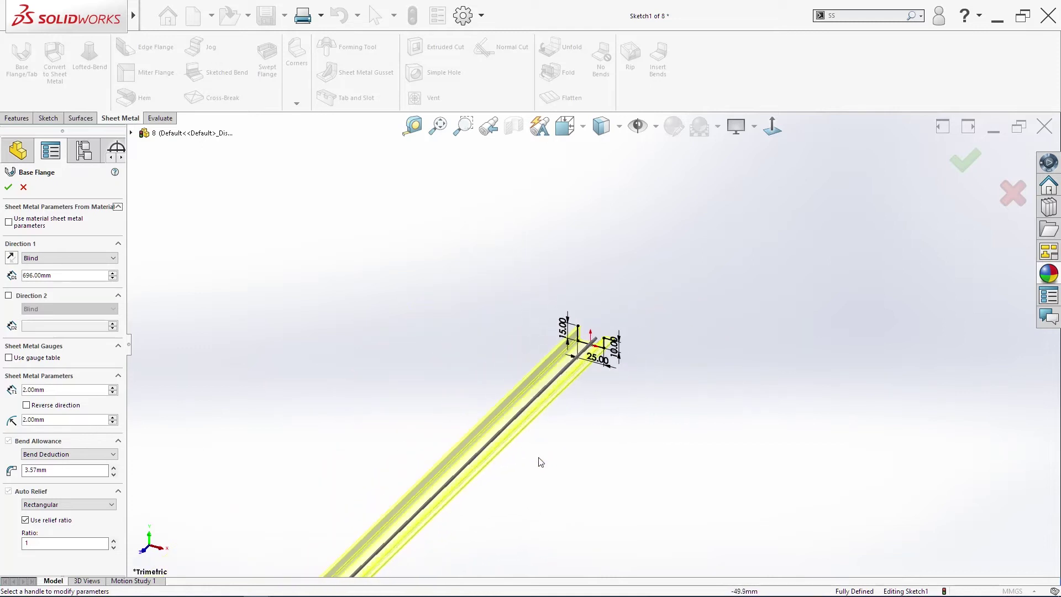
pyautogui.moveTo(538, 462); pyautogui.dragTo(525, 418, button='middle')
pyautogui.click(964, 161)
# Start a sketch on the outer face of the 15 mm flange and draw a circle near its upper end
pyautogui.moveTo(663, 412); pyautogui.dragTo(587, 226, button='middle')
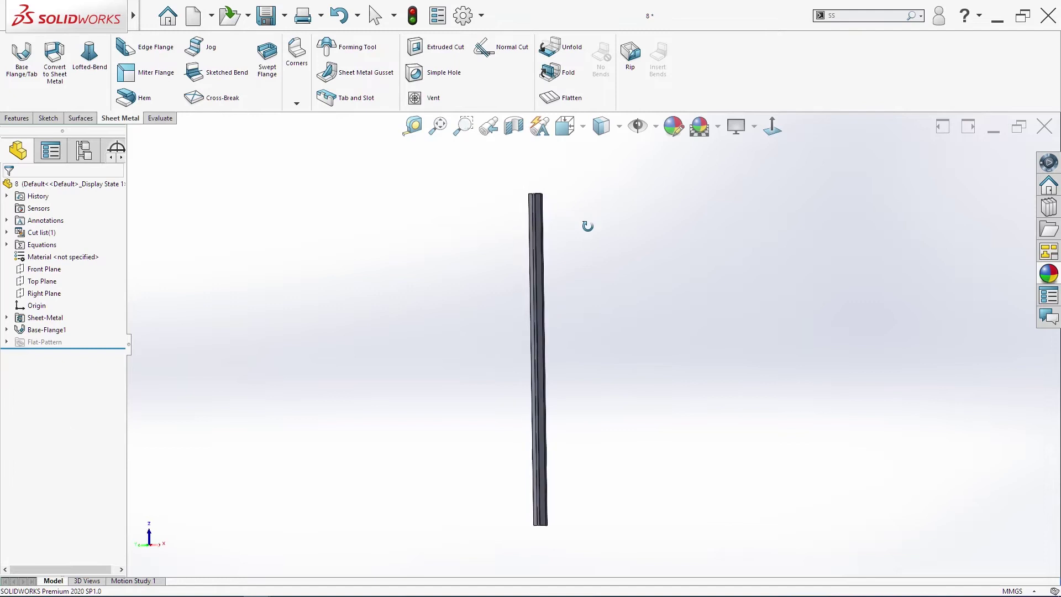
pyautogui.press('space')
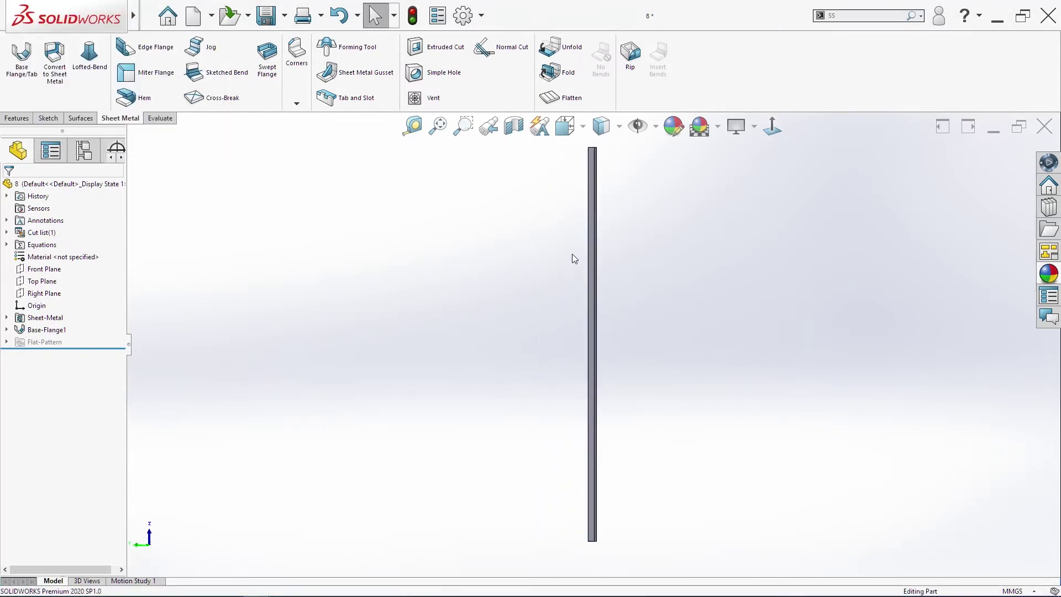
pyautogui.click(606, 174)
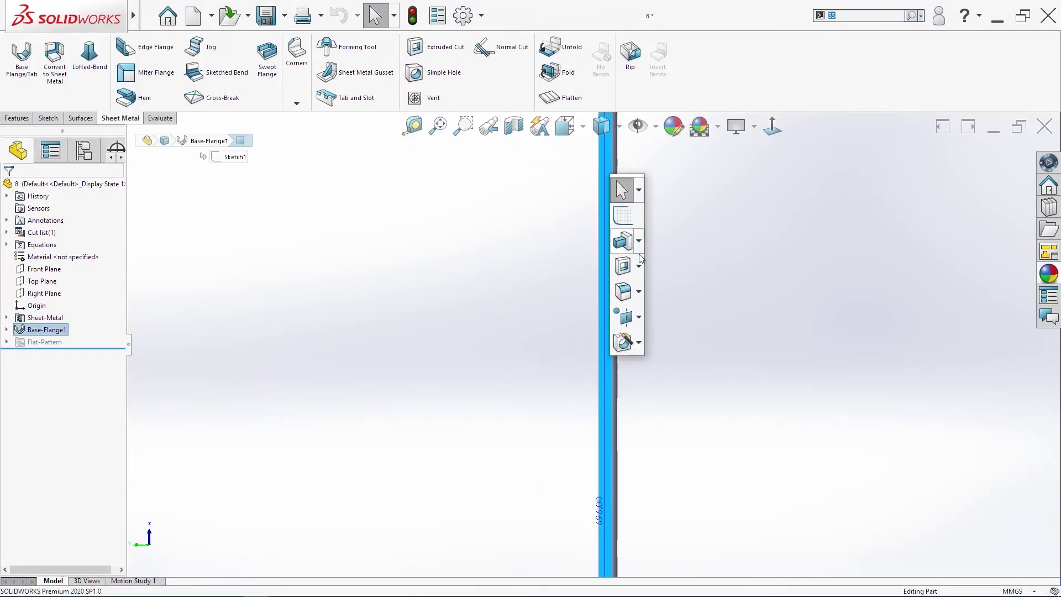
pyautogui.click(623, 215)
pyautogui.click(476, 306)
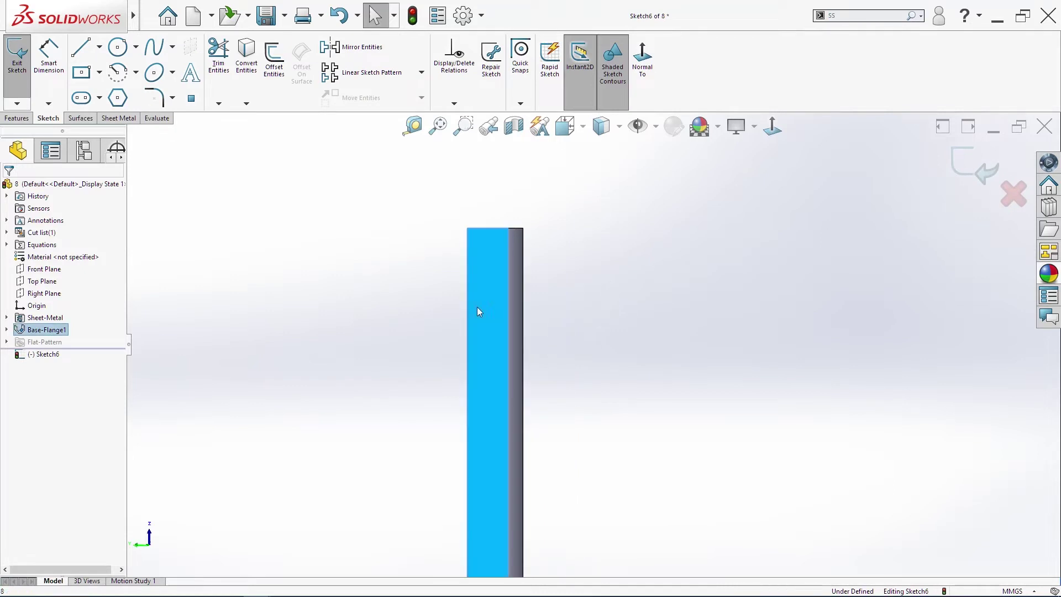
pyautogui.scroll(-2, 322, 277)
pyautogui.click(117, 41)
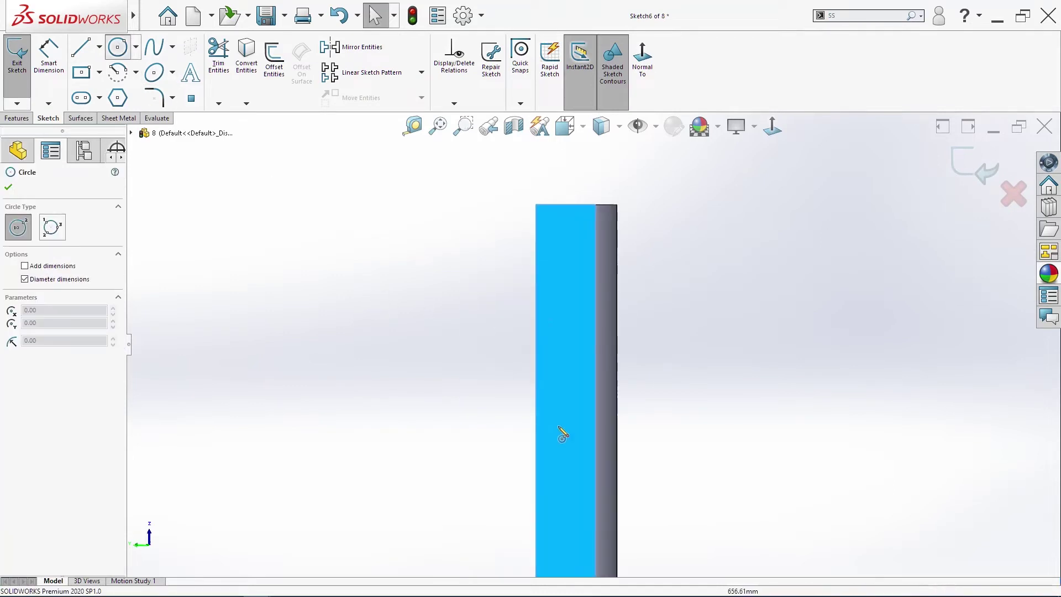
pyautogui.click(568, 459)
pyautogui.click(579, 472)
# Set the circle's diameter to 6.5 mm
pyautogui.press('s')
pyautogui.click(590, 300)
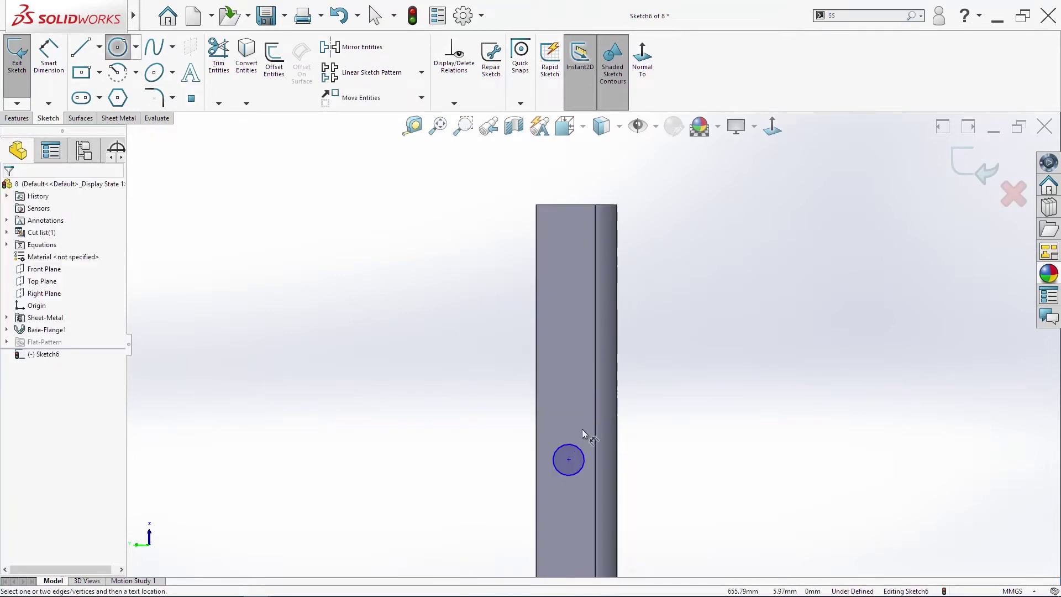
pyautogui.click(581, 448)
pyautogui.click(644, 447)
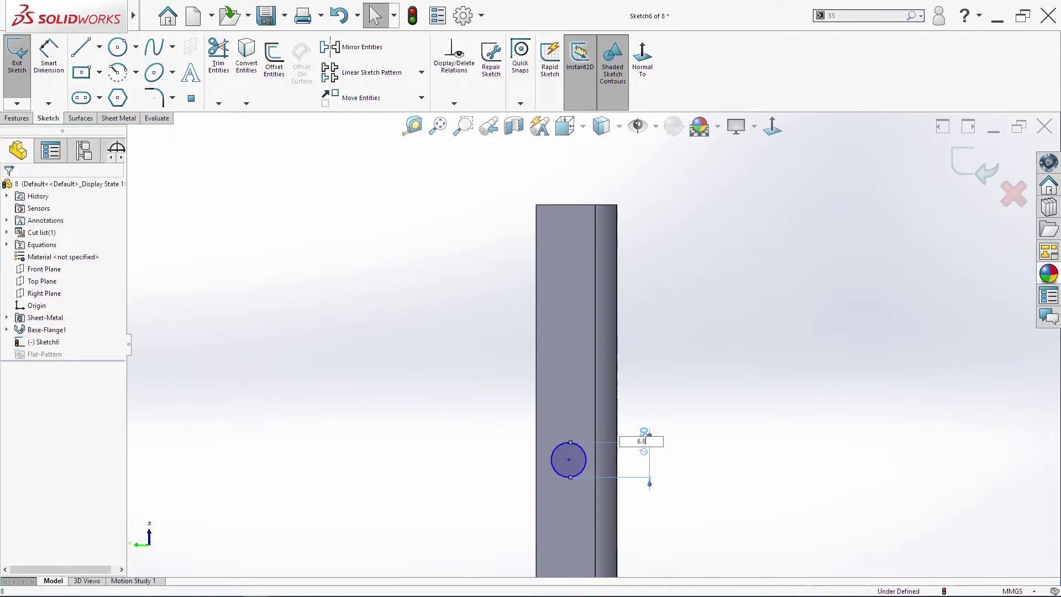
# Dimension the circle's centre 100 mm from the flange's upper end edge
pyautogui.press('s')
pyautogui.click(655, 303)
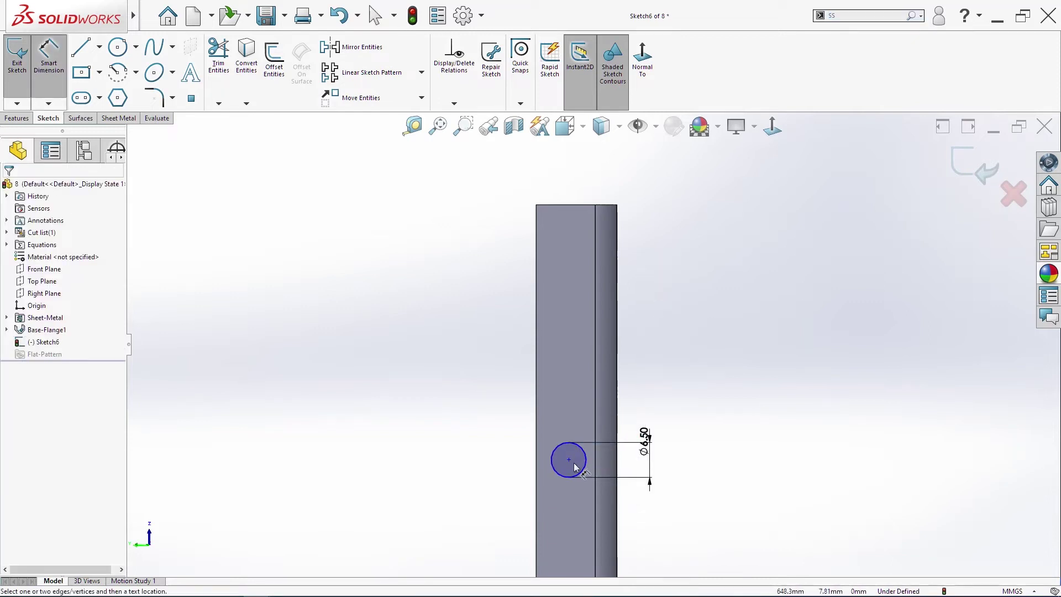
pyautogui.click(569, 462)
pyautogui.click(585, 205)
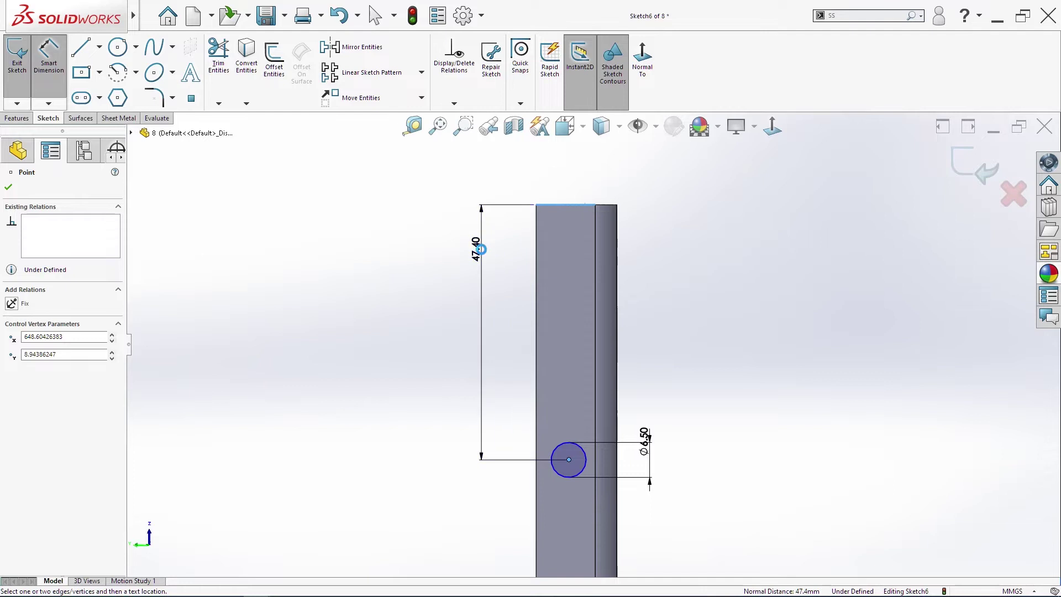
pyautogui.click(482, 246)
pyautogui.write('100')
pyautogui.press('Return')
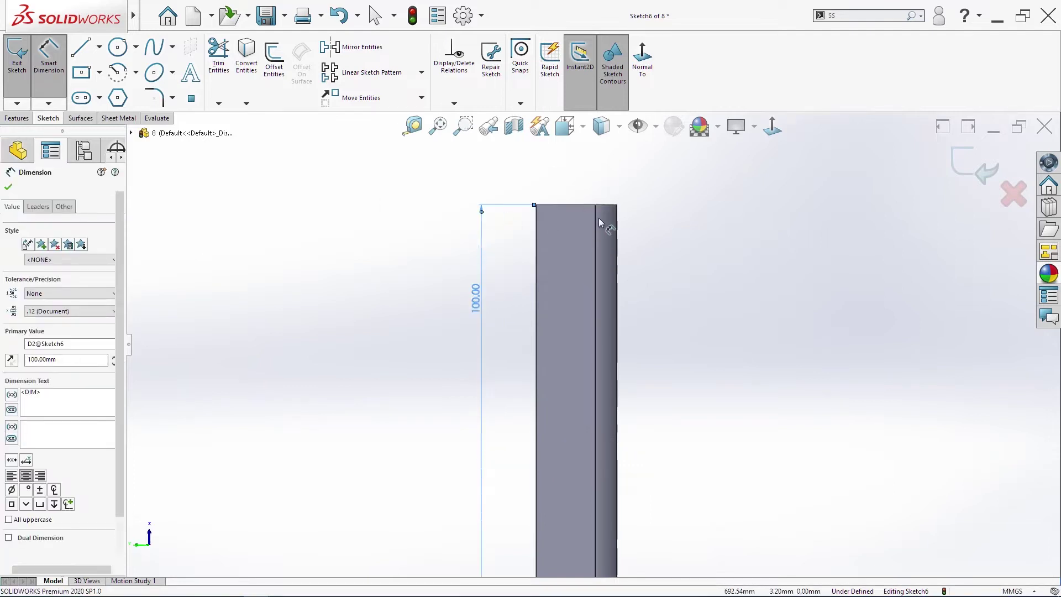
# Align the circle's centre with the midpoint of the flange's upper end edge
pyautogui.press('Escape')
pyautogui.click(565, 205)
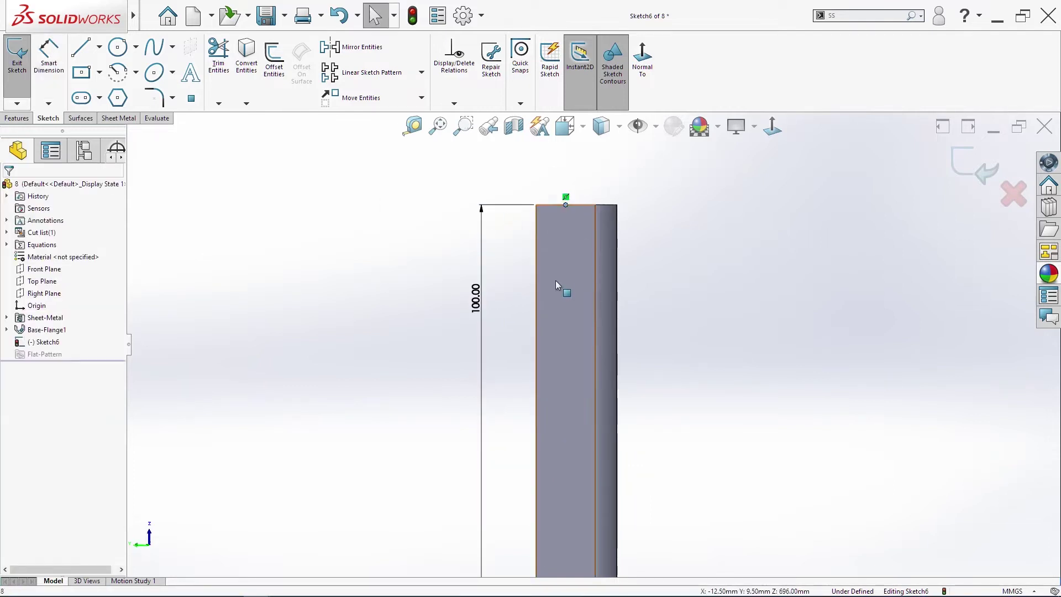
pyautogui.scroll(5, 574, 365)
pyautogui.scroll(-3, 580, 500)
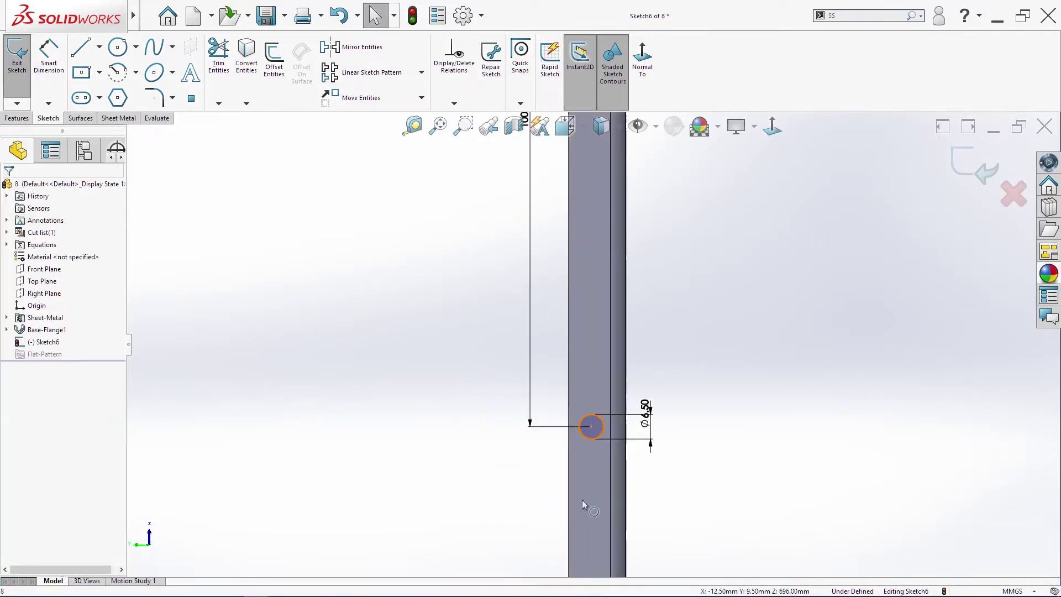
pyautogui.click(591, 427)
pyautogui.click(36, 365)
# Pattern the circle linearly down the flange with two instances spaced 500 mm apart
pyautogui.scroll(3, 470, 496)
pyautogui.moveTo(735, 437); pyautogui.dragTo(547, 353)
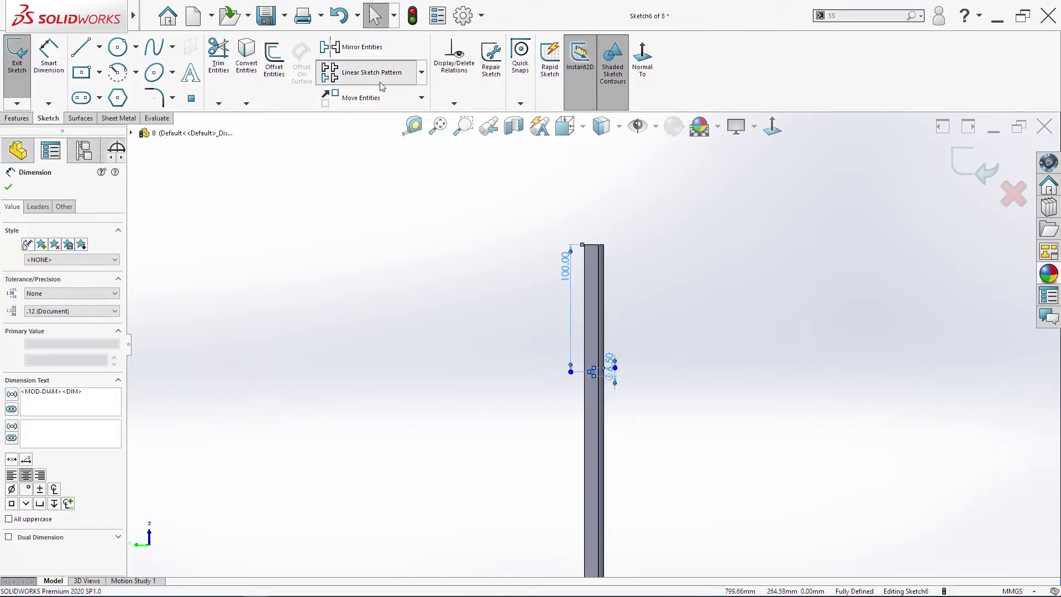
pyautogui.click(367, 72)
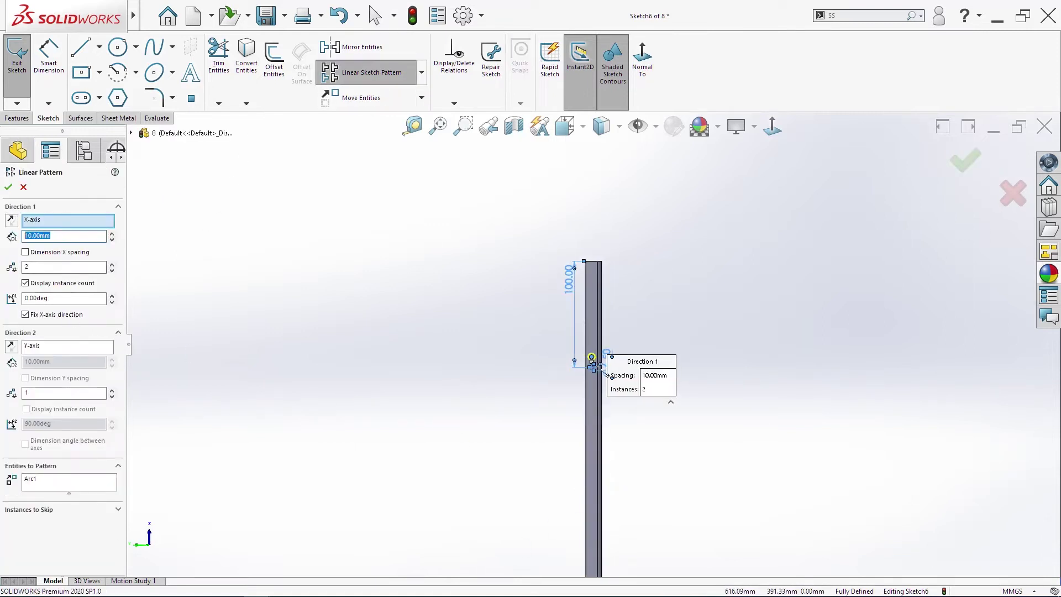
pyautogui.press('Return')
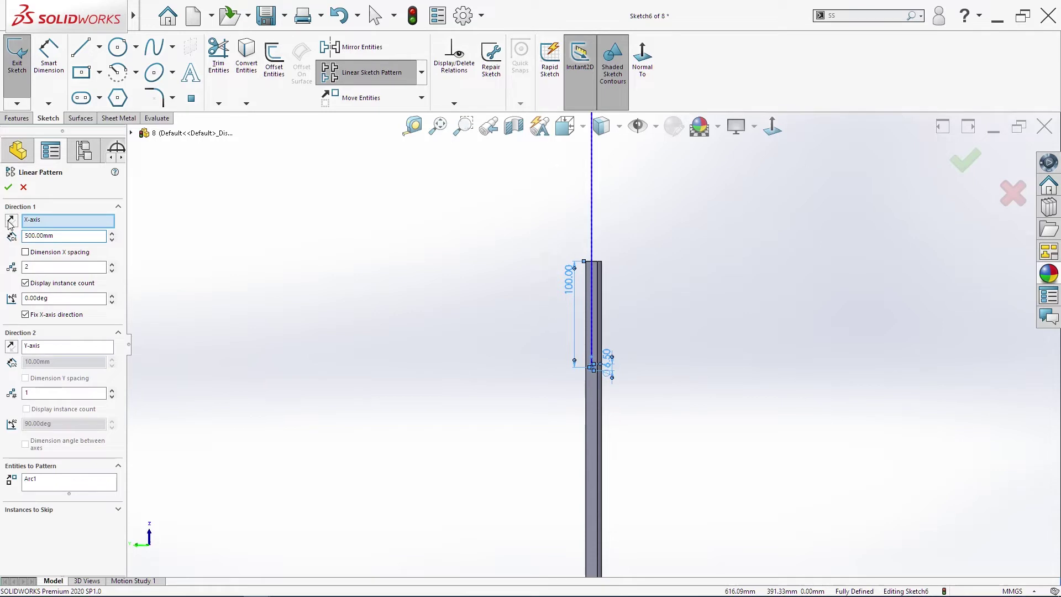
pyautogui.click(9, 187)
# Dimension the patterned circle's centre 100 mm from the flange's lower end edge
pyautogui.scroll(3, 686, 526)
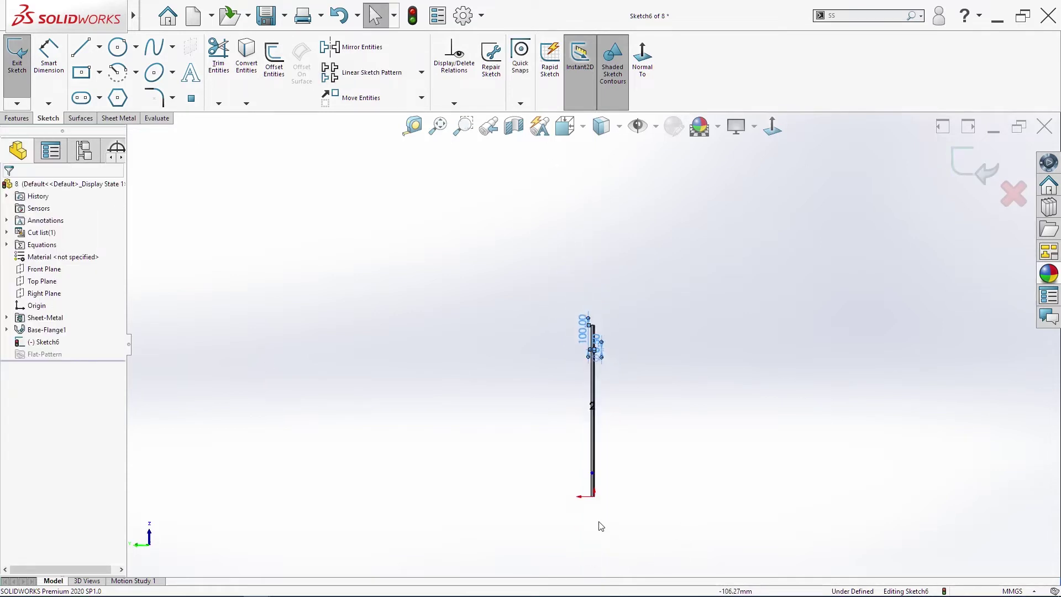
pyautogui.scroll(-4, 602, 526)
pyautogui.press('s')
pyautogui.click(661, 301)
pyautogui.click(591, 370)
pyautogui.click(590, 284)
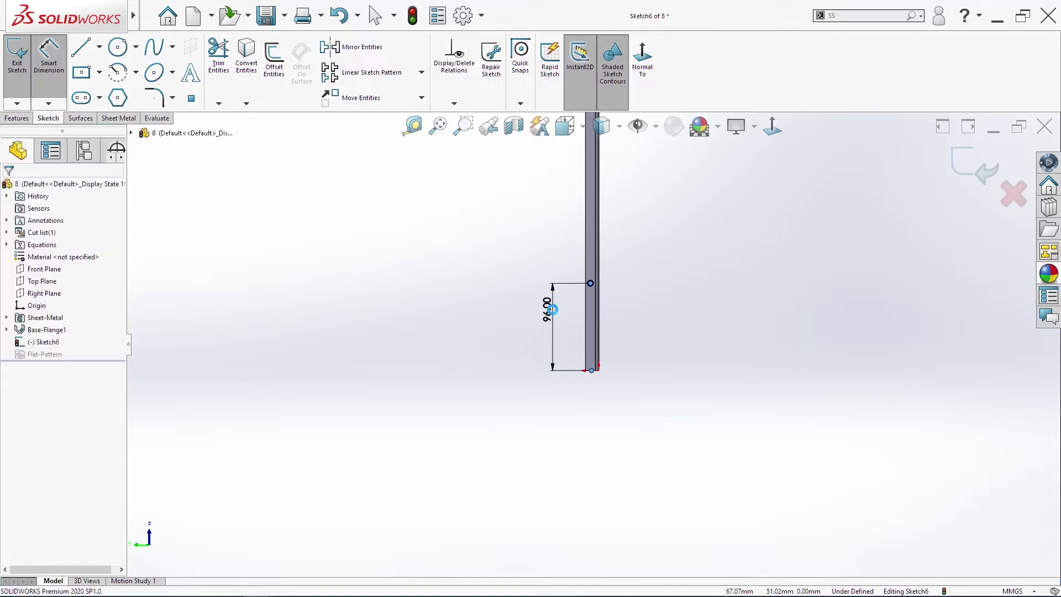
pyautogui.click(552, 311)
pyautogui.write('100')
pyautogui.press('Return')
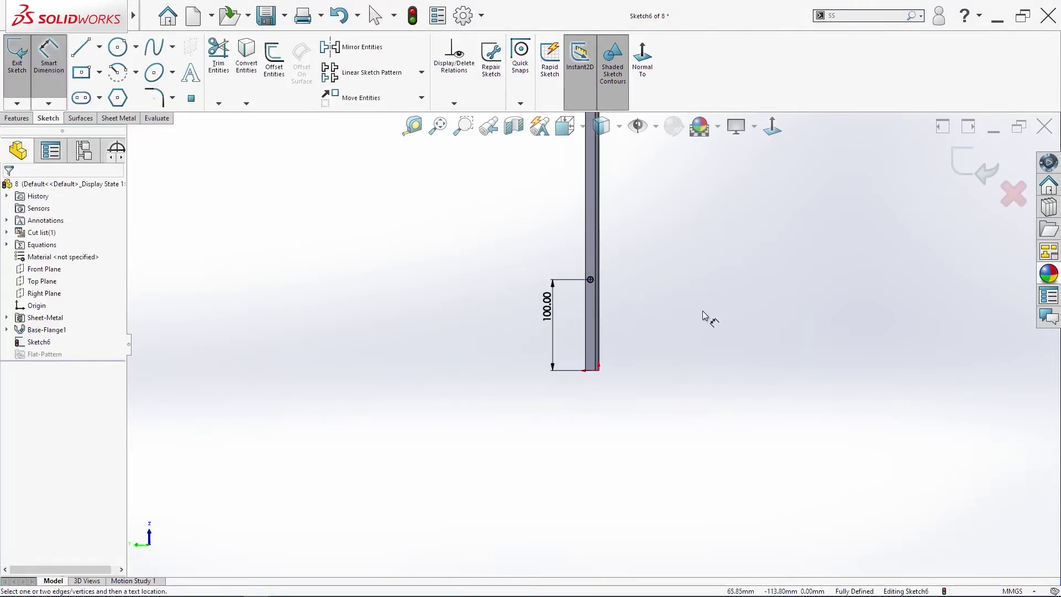
# Cut the two sketched circles out of the 15 mm flange with an extruded cut
pyautogui.scroll(3, 690, 292)
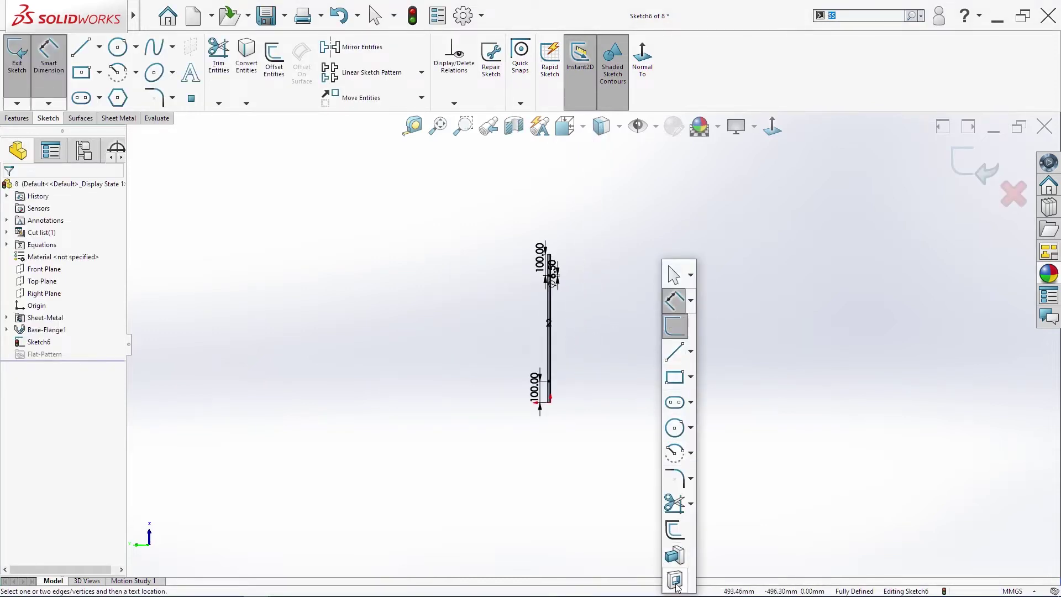
pyautogui.click(8, 187)
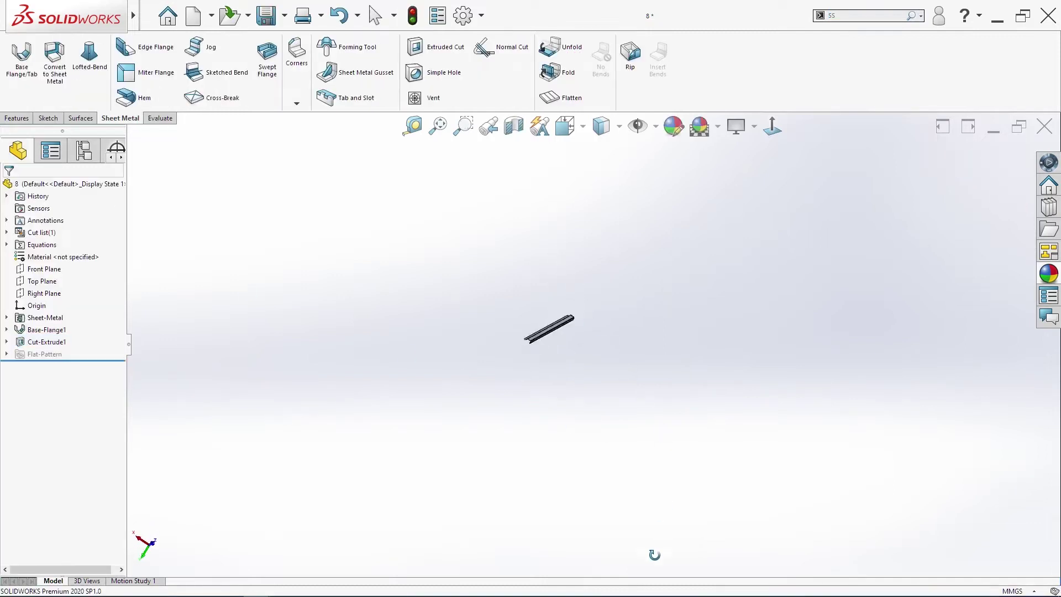
# Start a sketch on the outer face of the part's 25 mm wide base
pyautogui.press('space')
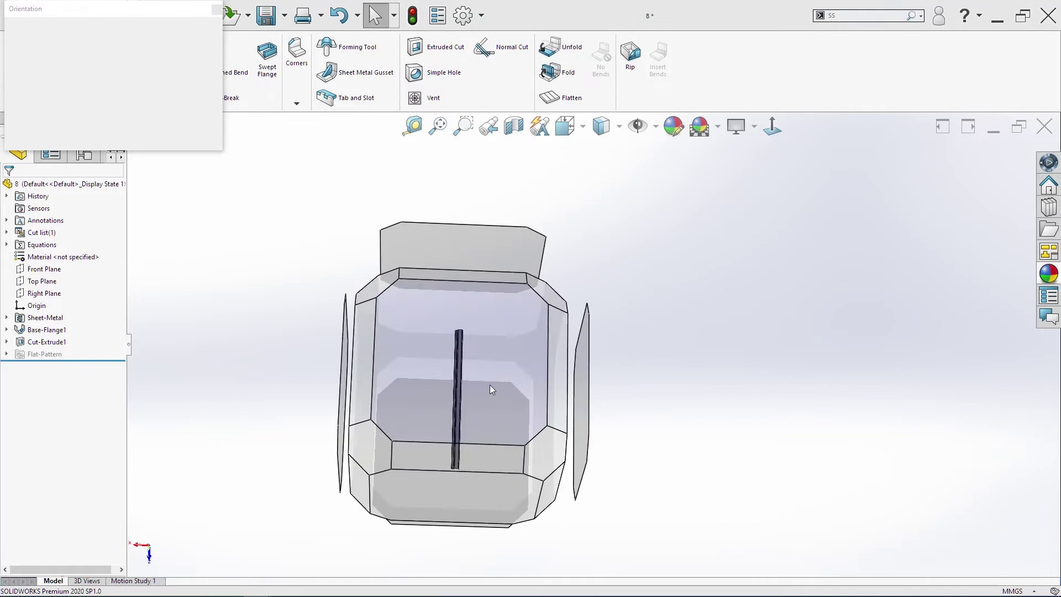
pyautogui.click(481, 389)
pyautogui.doubleClick(596, 365)
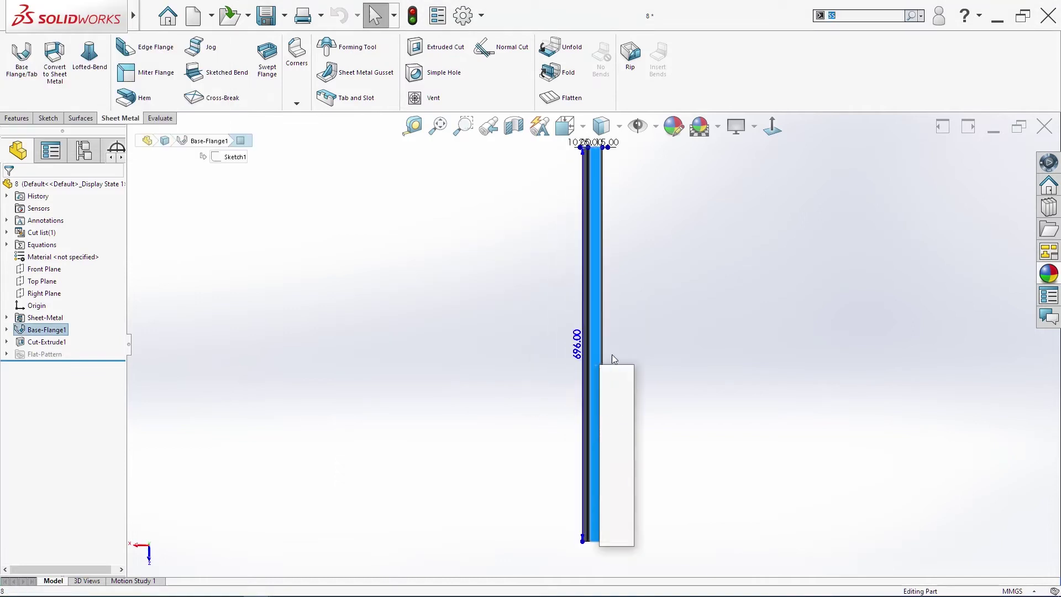
pyautogui.click(610, 378)
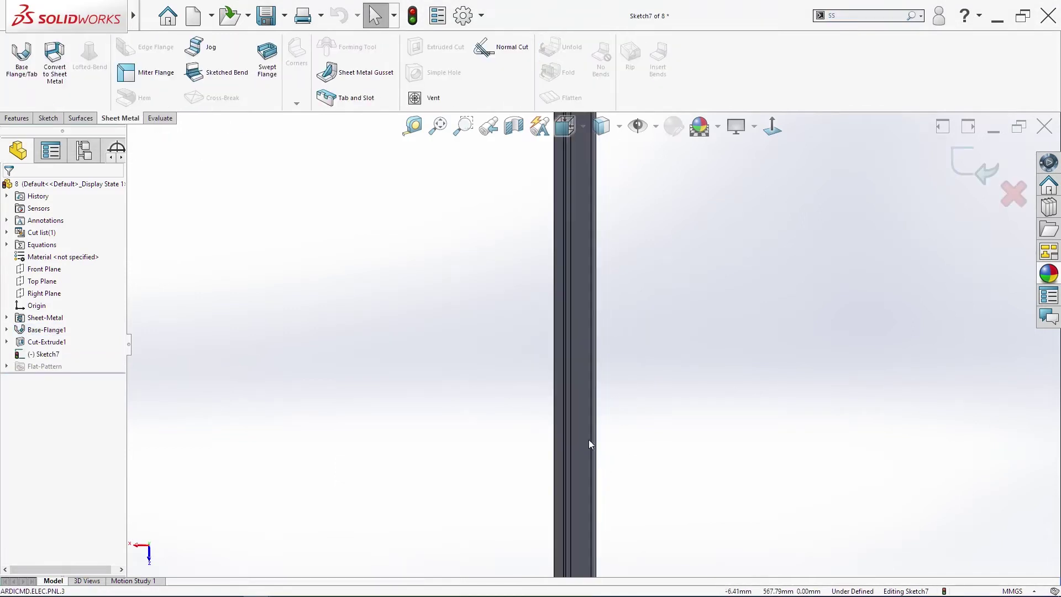
pyautogui.click(583, 480)
pyautogui.click(346, 318)
# Draw two circles in line along the base near its lower end, with radii of about 5.27 mm and 3.8 mm
pyautogui.press('s')
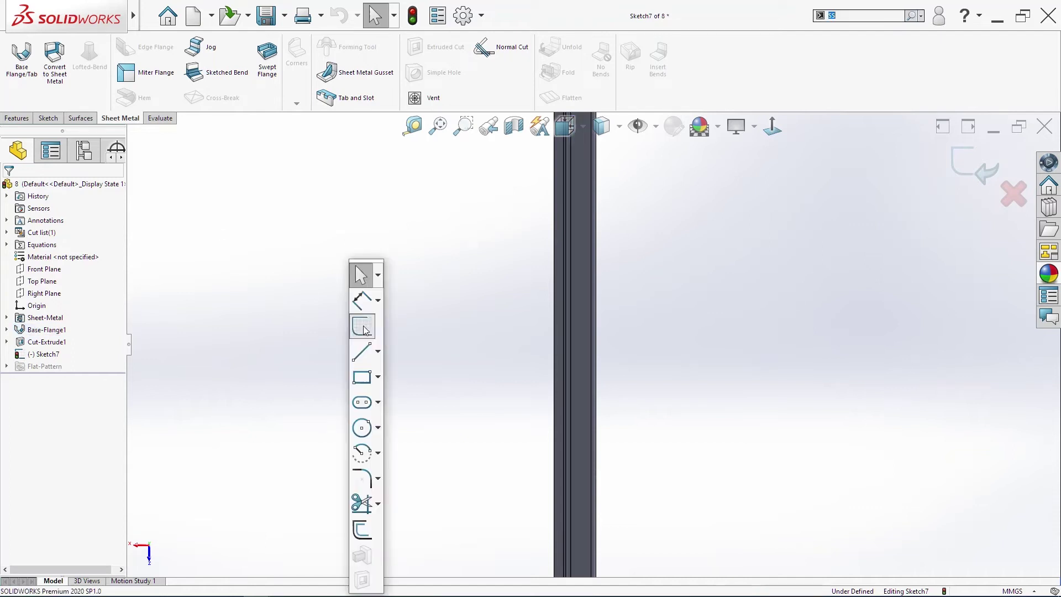
pyautogui.click(362, 427)
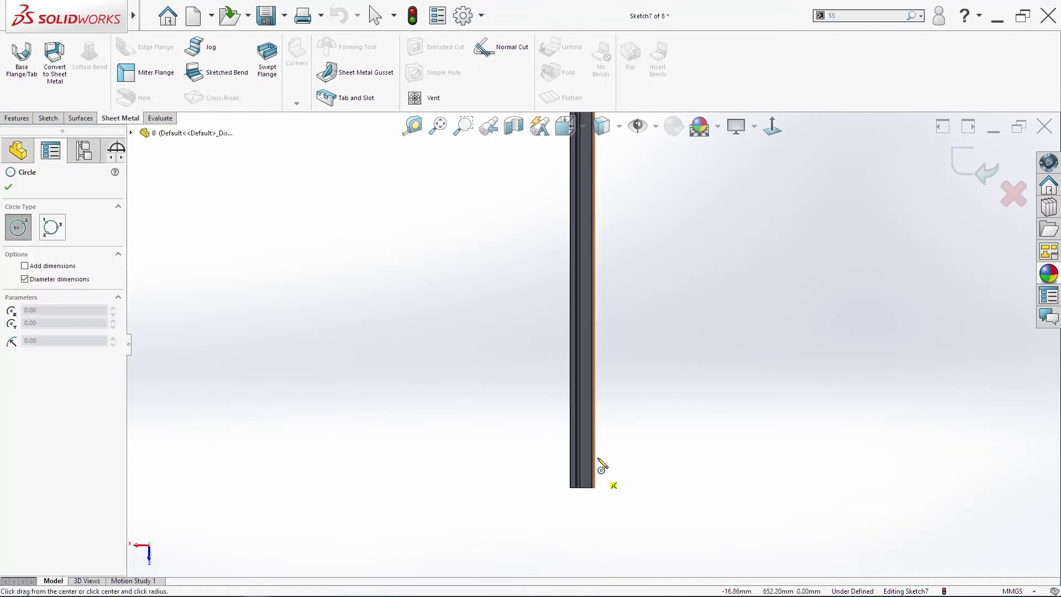
pyautogui.click(574, 364)
pyautogui.click(579, 371)
pyautogui.press('s')
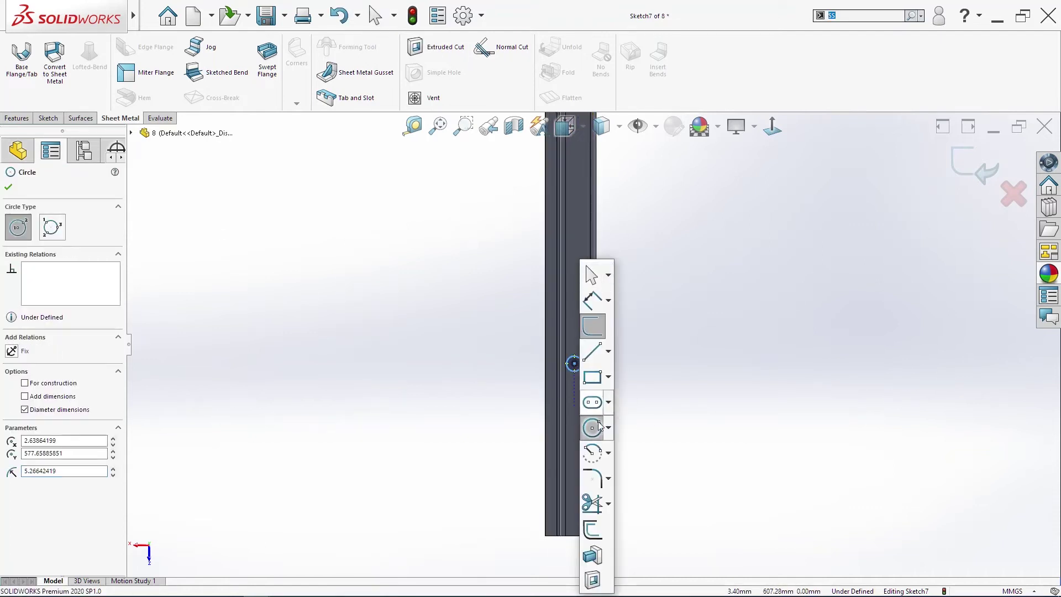
pyautogui.click(574, 396)
pyautogui.click(578, 400)
# Set the spacing between the two circle centres on the base to 30 mm
pyautogui.press('s')
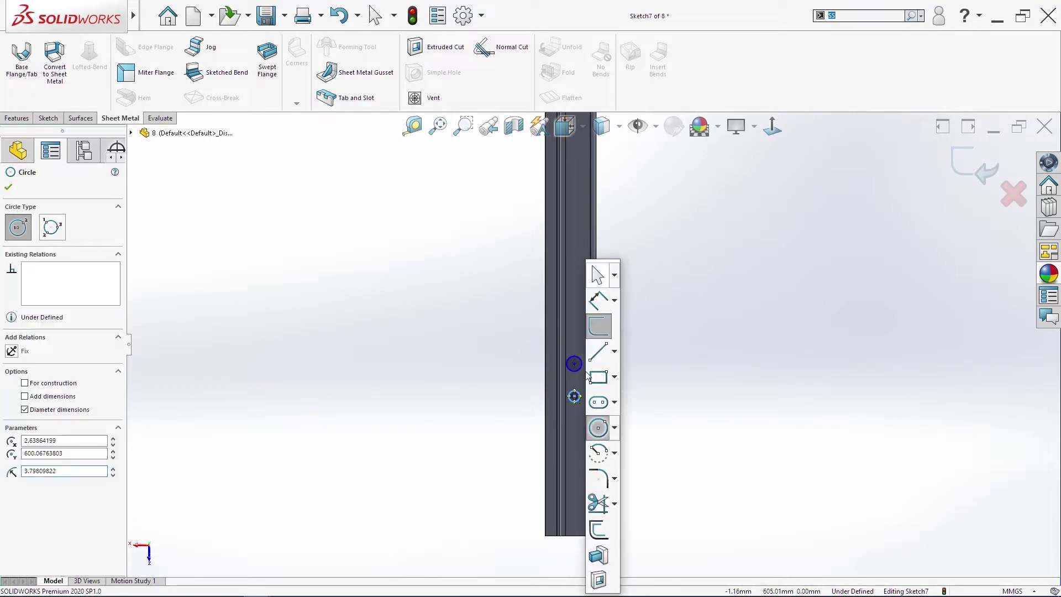
pyautogui.click(594, 305)
pyautogui.click(574, 395)
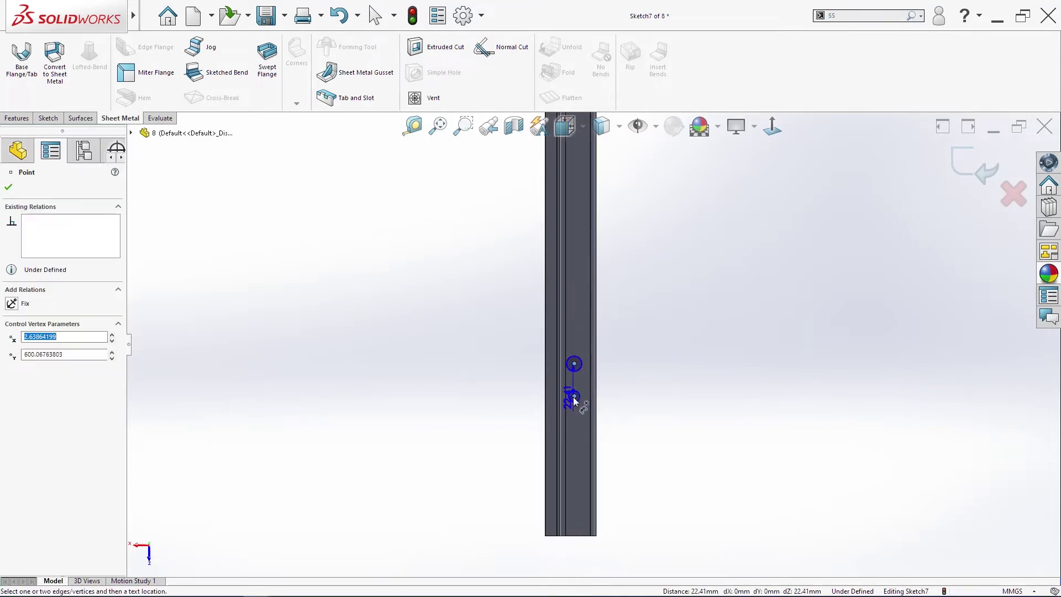
pyautogui.click(652, 398)
pyautogui.write('30')
pyautogui.press('Return')
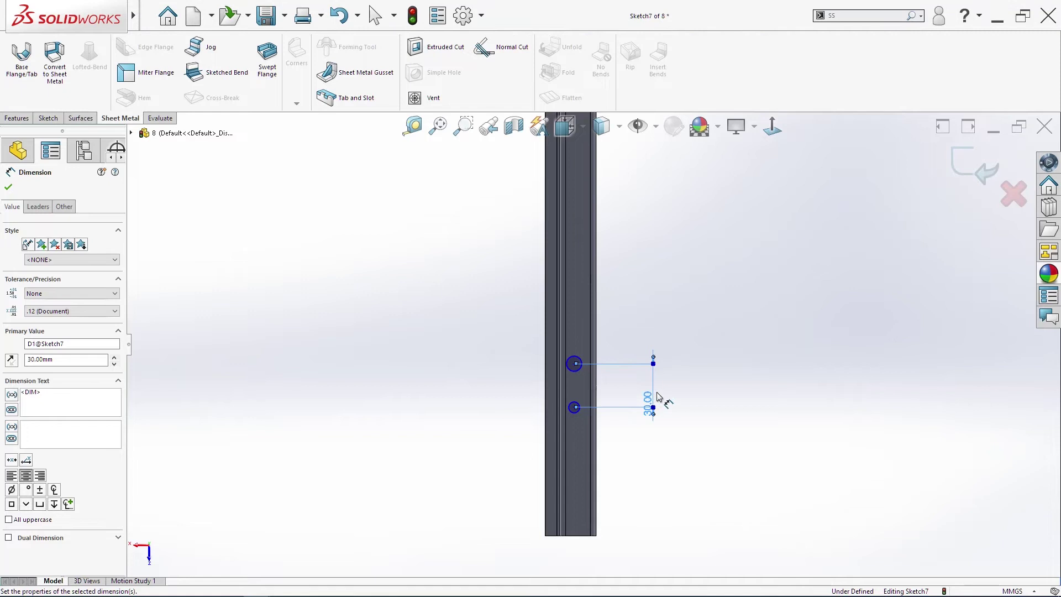
# Set the upper circle's diameter to 5 mm and make the two circles on the base equal
pyautogui.press('s')
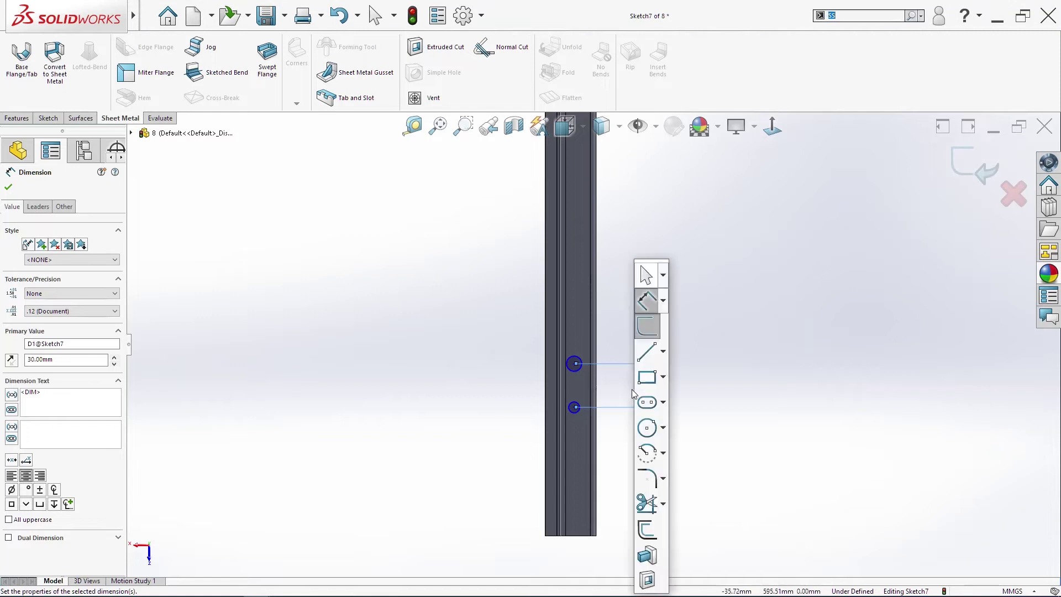
pyautogui.click(576, 360)
pyautogui.click(642, 347)
pyautogui.write('5')
pyautogui.press('Return')
pyautogui.press('Escape')
pyautogui.moveTo(464, 323); pyautogui.dragTo(610, 468)
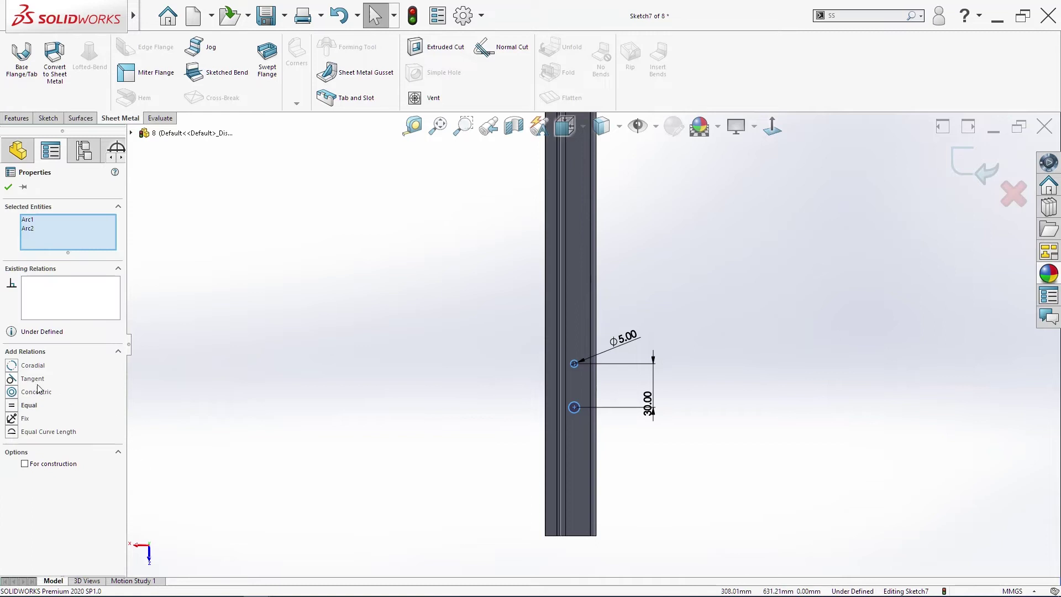
pyautogui.click(31, 408)
pyautogui.click(450, 413)
# Set the upper circle centre's distance to 17.3 mm from the lengthwise edge just outside the base face's left border
pyautogui.press('s')
pyautogui.click(625, 307)
pyautogui.scroll(-3, 574, 390)
pyautogui.click(561, 384)
pyautogui.click(592, 358)
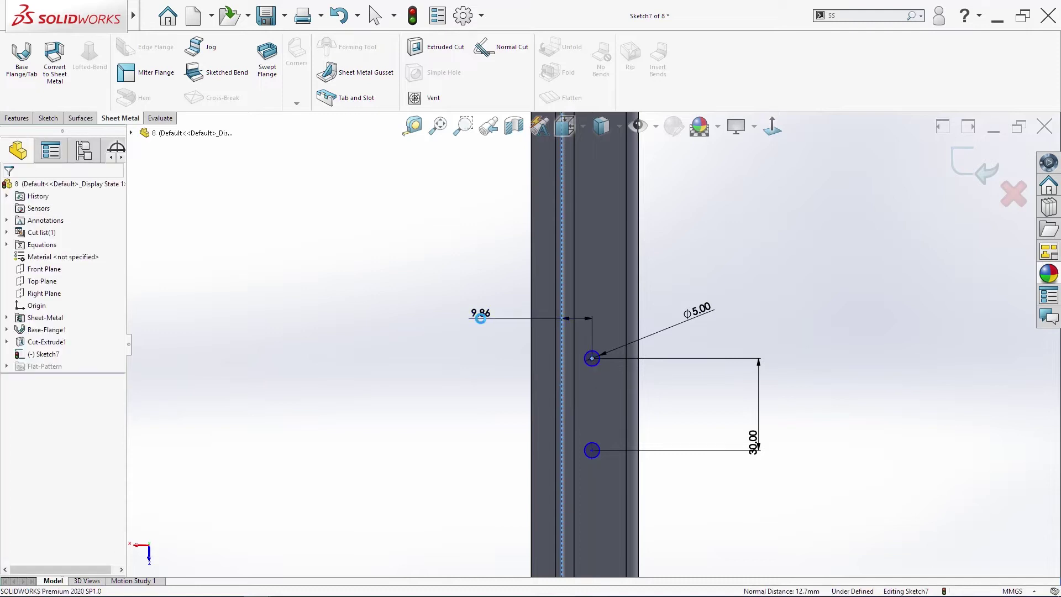
pyautogui.click(481, 313)
pyautogui.write('17.3')
pyautogui.press('Return')
pyautogui.press('Escape')
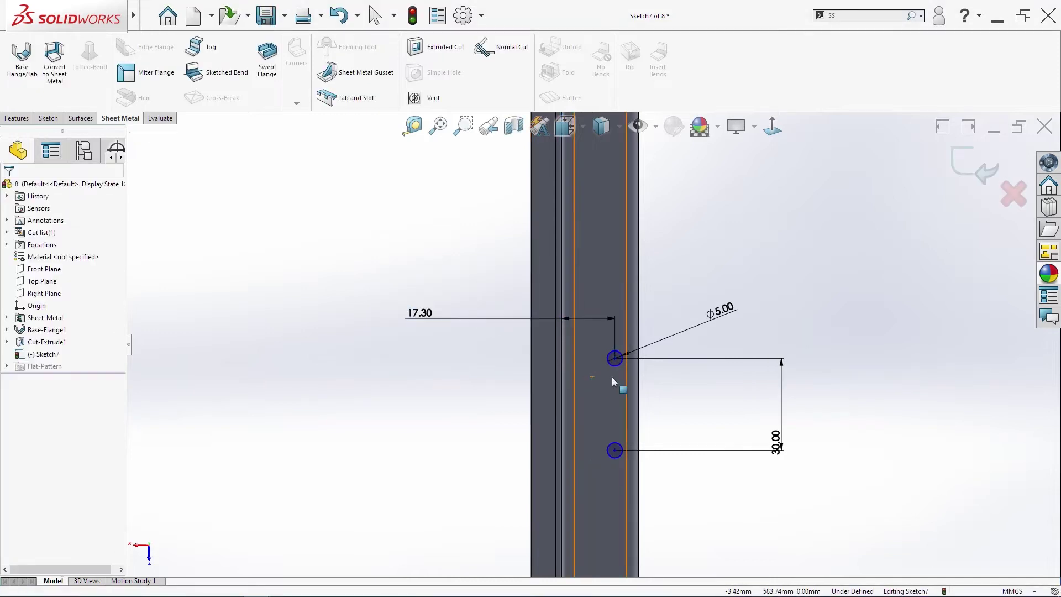
# Align the centres of the two circles on the base with a vertical relation
pyautogui.moveTo(611, 451); pyautogui.dragTo(592, 464)
pyautogui.keyDown('ctrl'); pyautogui.click(614, 374); pyautogui.keyUp('ctrl')
pyautogui.click(38, 378)
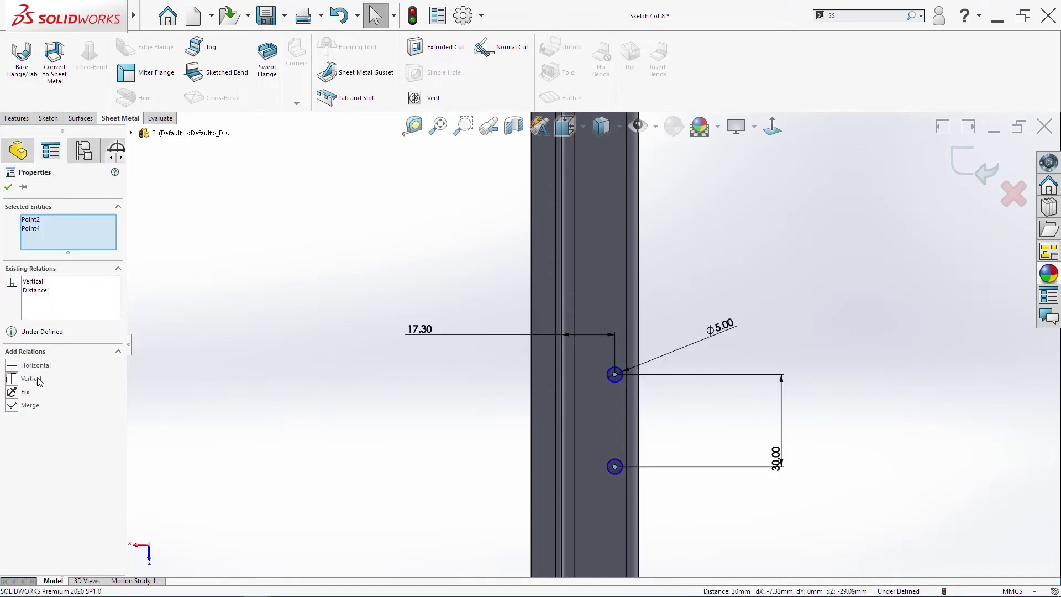
pyautogui.click(207, 407)
# Draw a horizontal construction line about 146 mm long across the part from the midpoint of its long right edge
pyautogui.scroll(6, 663, 381)
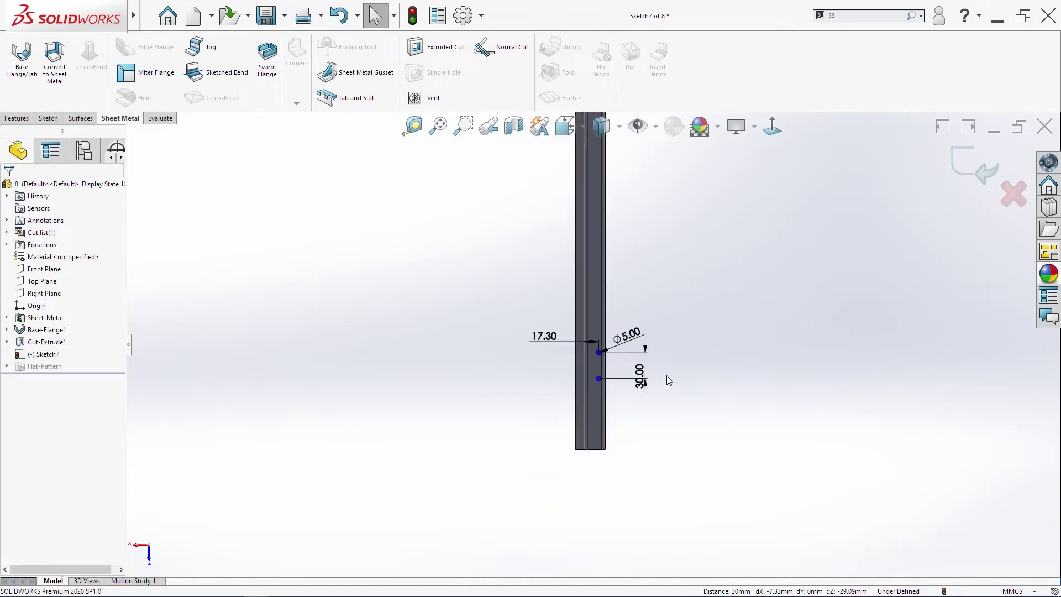
pyautogui.press('s')
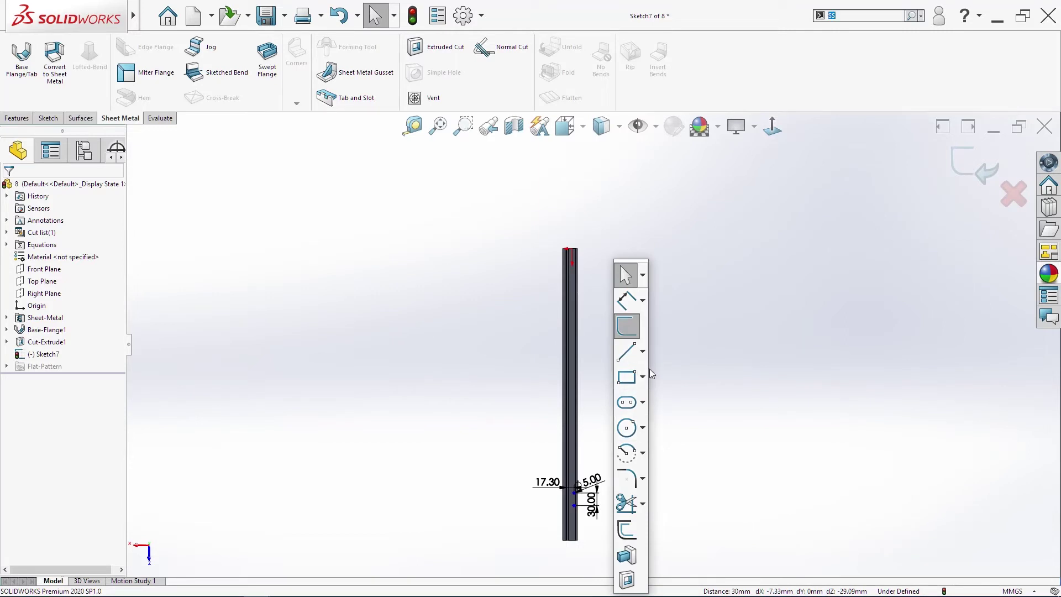
pyautogui.click(643, 352)
pyautogui.click(655, 384)
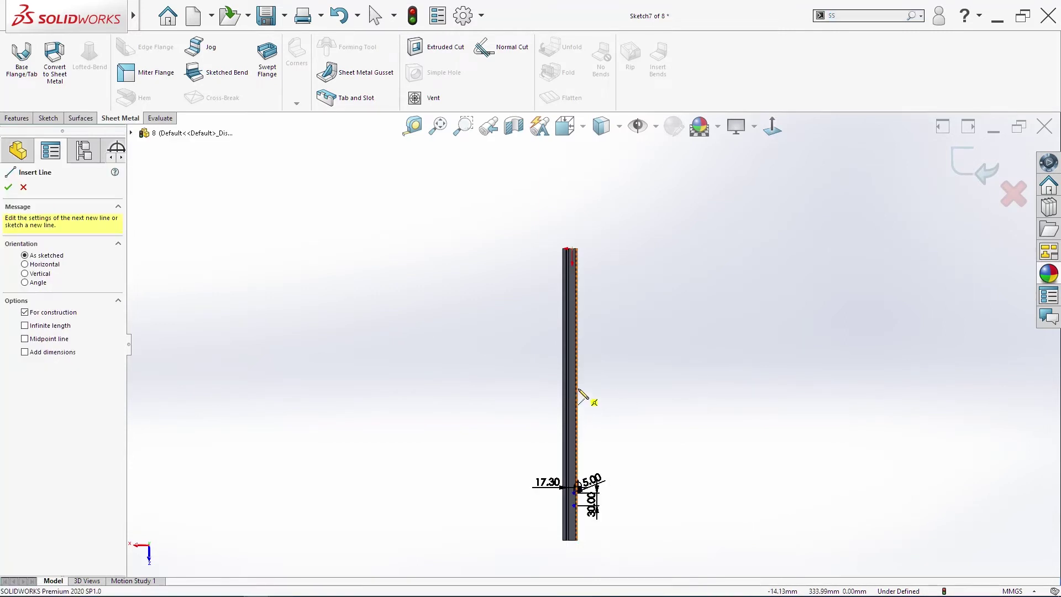
pyautogui.click(578, 394)
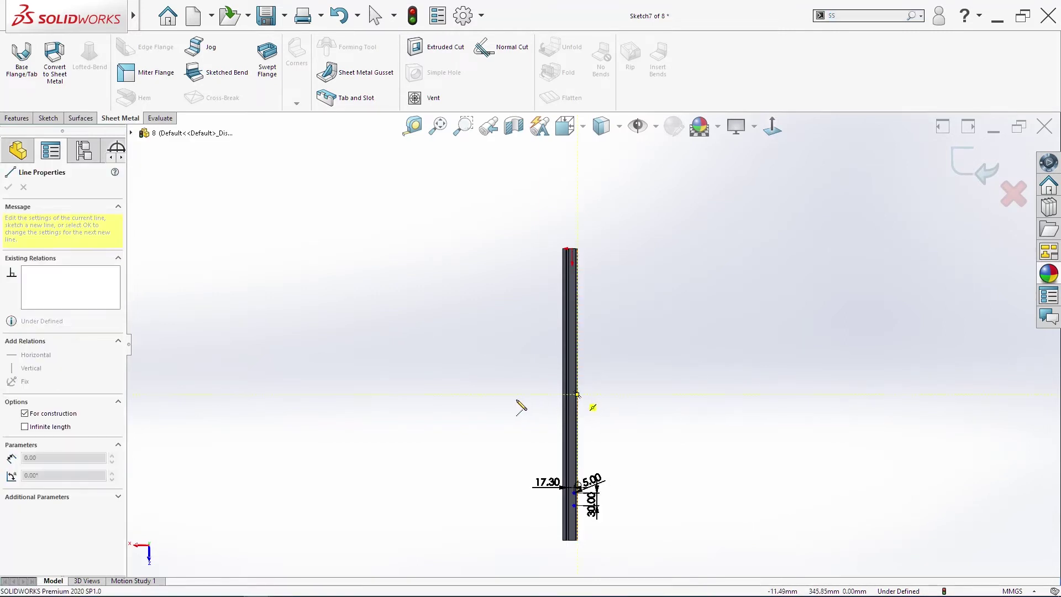
pyautogui.click(516, 396)
pyautogui.press('Escape')
# Set the distance between the construction line and the upper circle's centre to 208 mm
pyautogui.press('s')
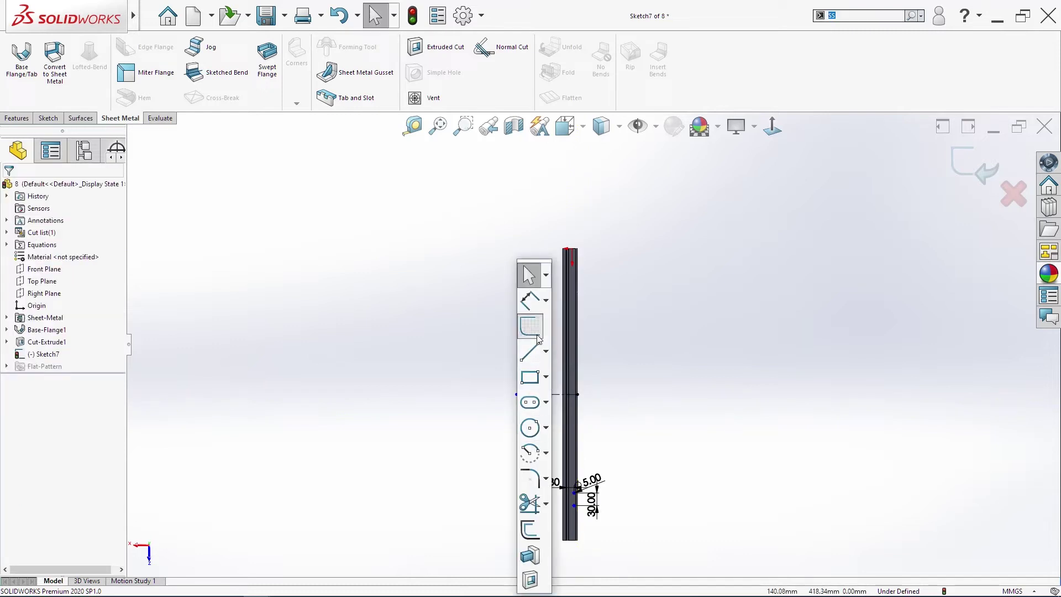
pyautogui.click(531, 302)
pyautogui.click(544, 395)
pyautogui.scroll(-5, 577, 431)
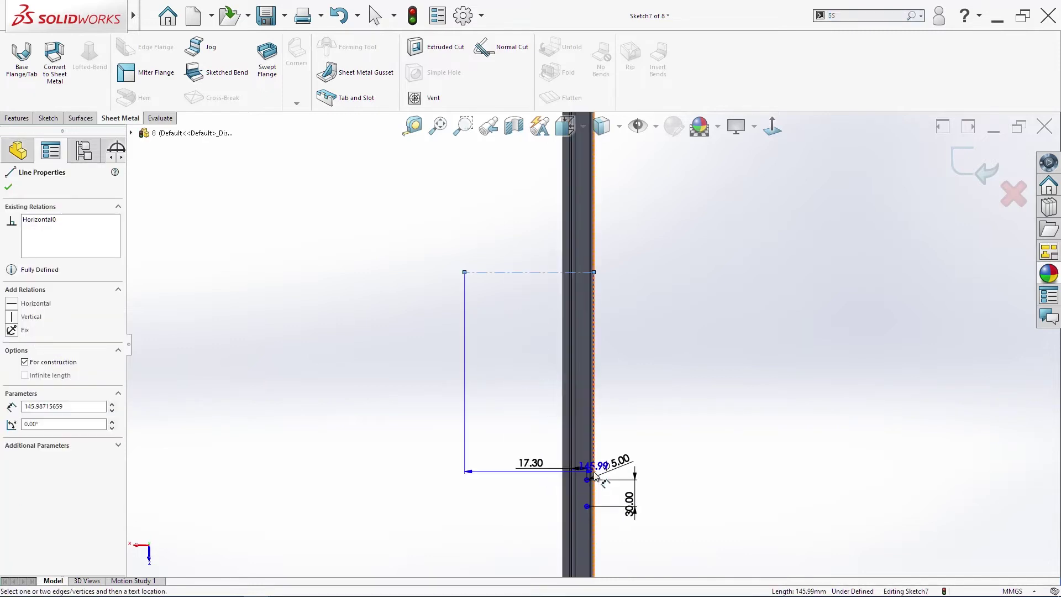
pyautogui.click(576, 447)
pyautogui.click(682, 334)
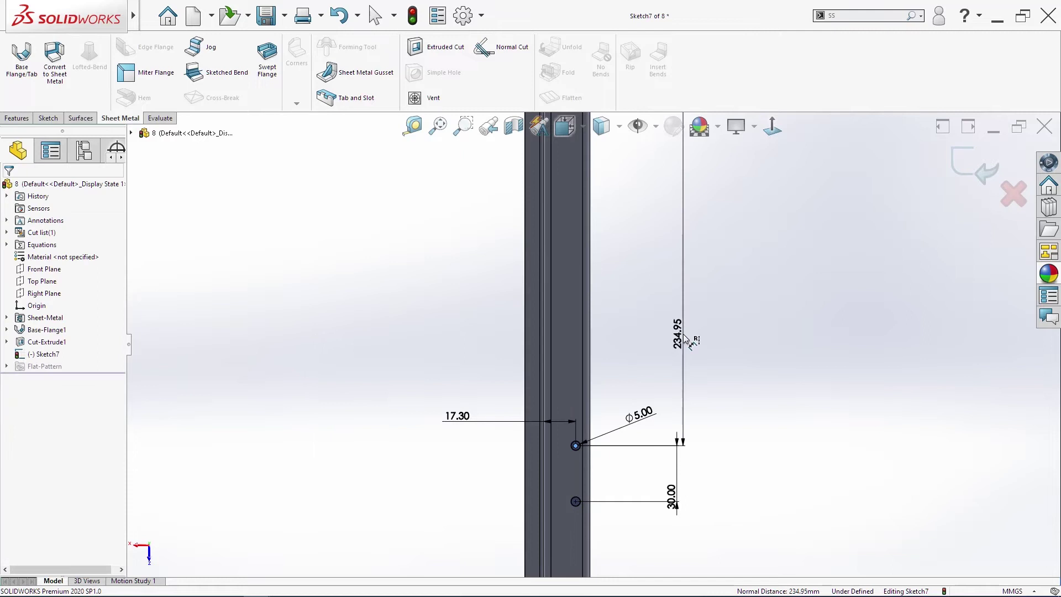
pyautogui.press('Return')
pyautogui.press('Escape')
# Mirror the two circles about the horizontal construction line to the upper end of the base
pyautogui.scroll(4, 649, 351)
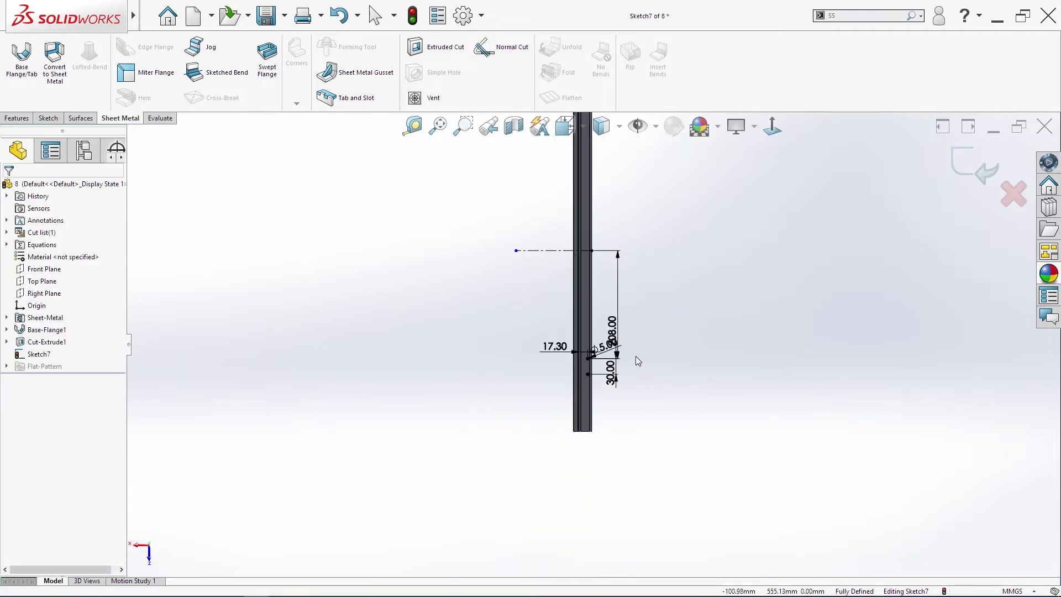
pyautogui.moveTo(549, 292); pyautogui.dragTo(712, 409)
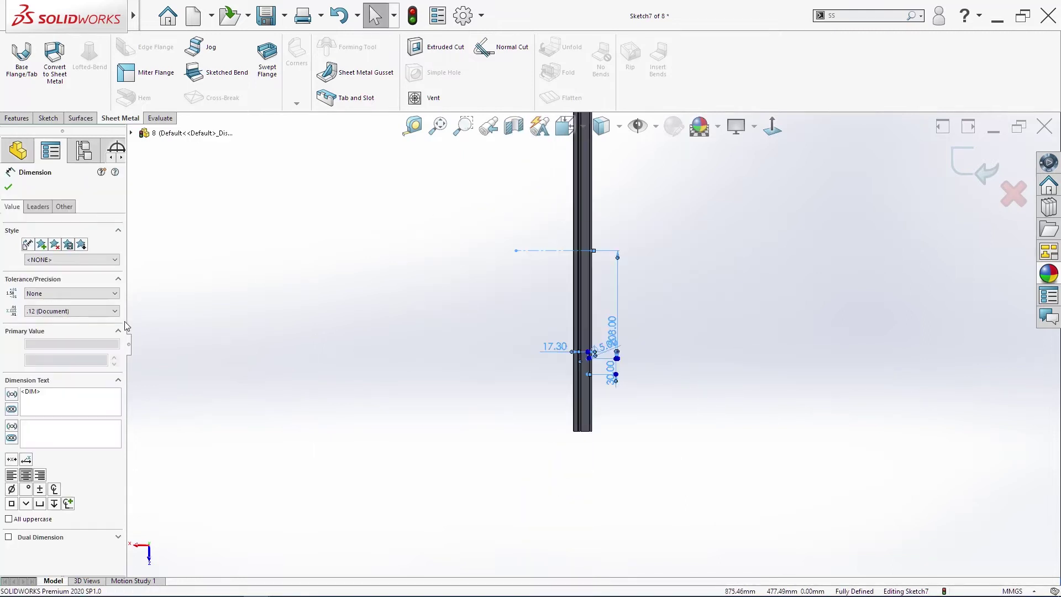
pyautogui.click(62, 118)
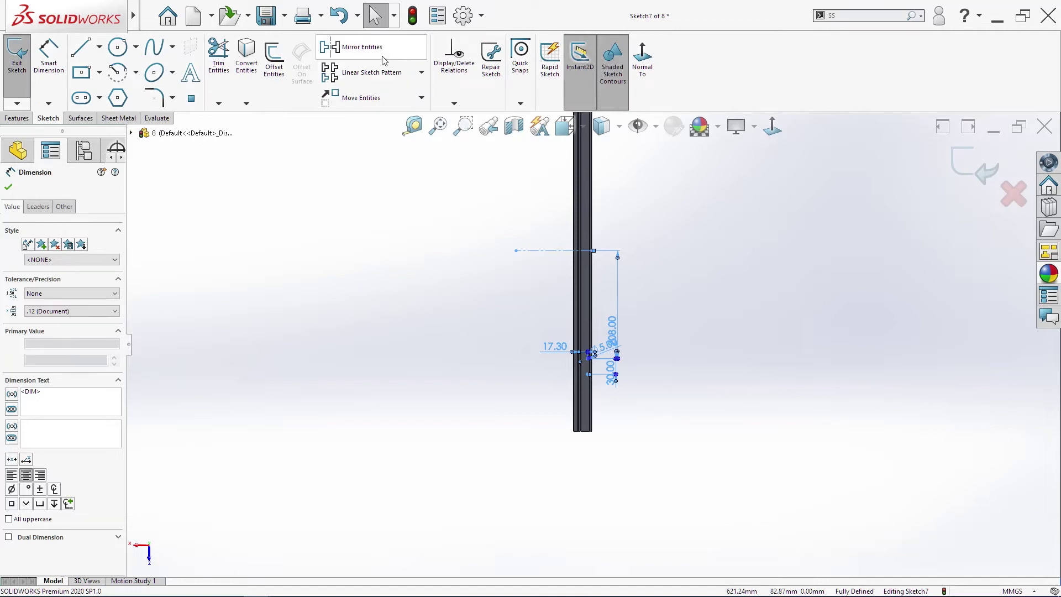
pyautogui.press('Escape')
pyautogui.scroll(2, 650, 274)
pyautogui.scroll(-3, 649, 274)
# Cut the four sketched circles out of the base with an extruded cut and save the part
pyautogui.press('s')
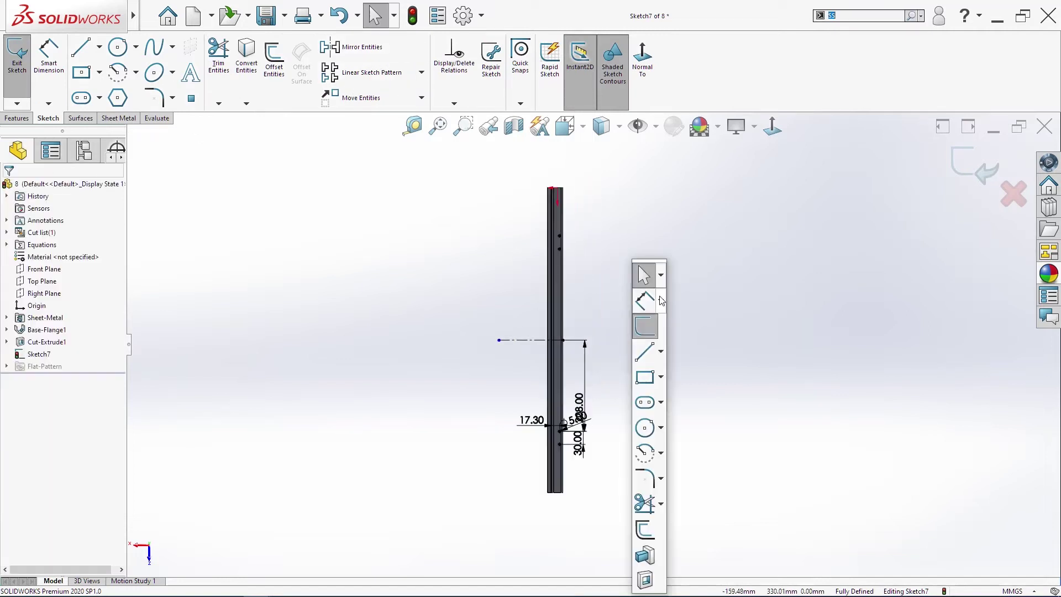
pyautogui.click(646, 579)
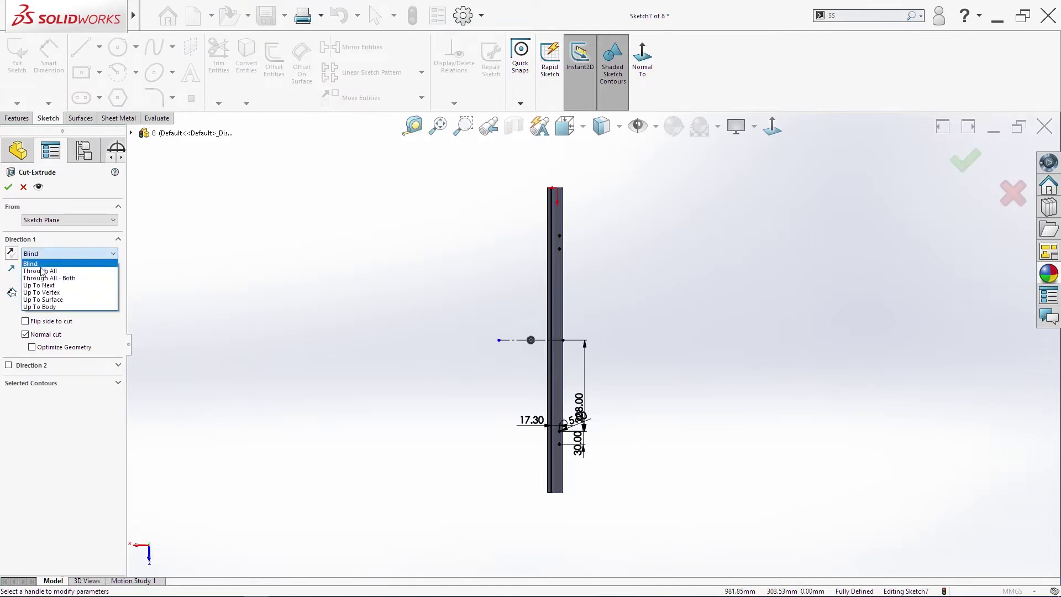
pyautogui.click(42, 264)
pyautogui.press('Return')
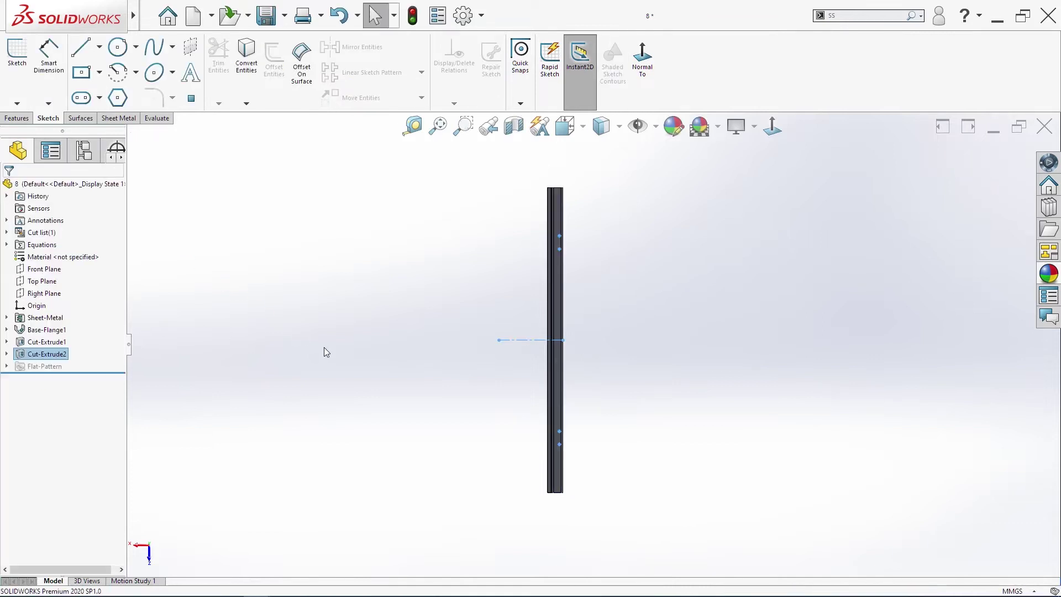
pyautogui.moveTo(410, 294); pyautogui.dragTo(338, 296, button='middle')
pyautogui.hotkey('ctrl', 's')
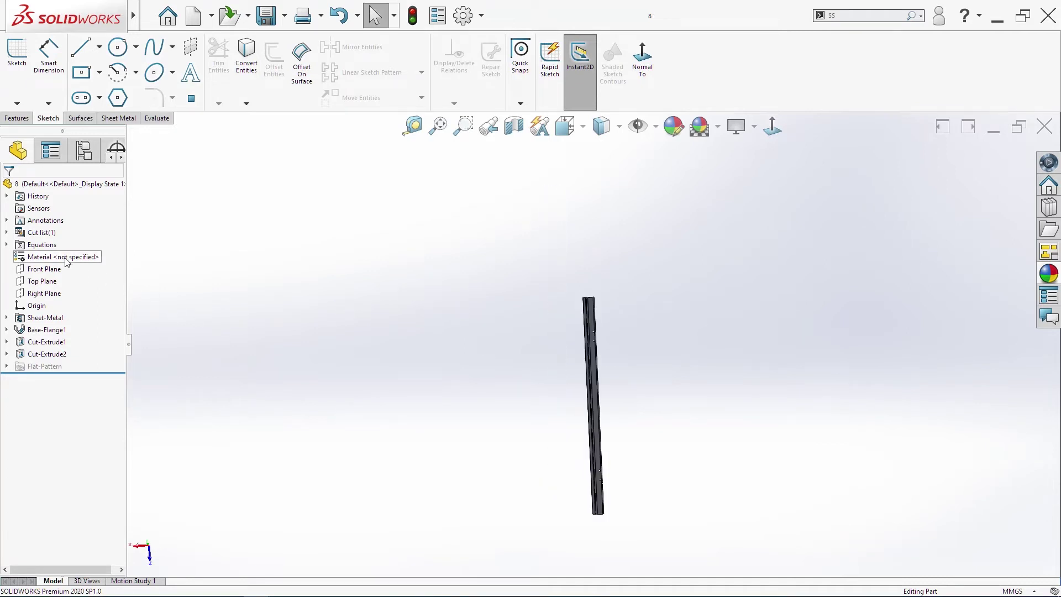
# Assign the DIN structural steel 1.0037 (S235JR) as the material of part 8
pyautogui.rightClick(66, 262)
pyautogui.click(76, 267)
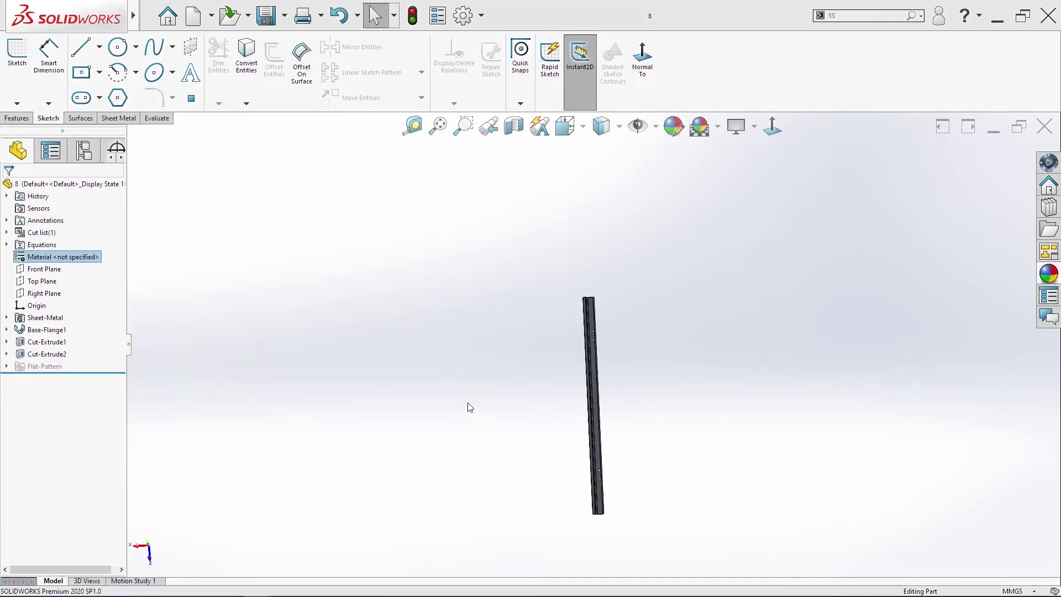
pyautogui.click(323, 190)
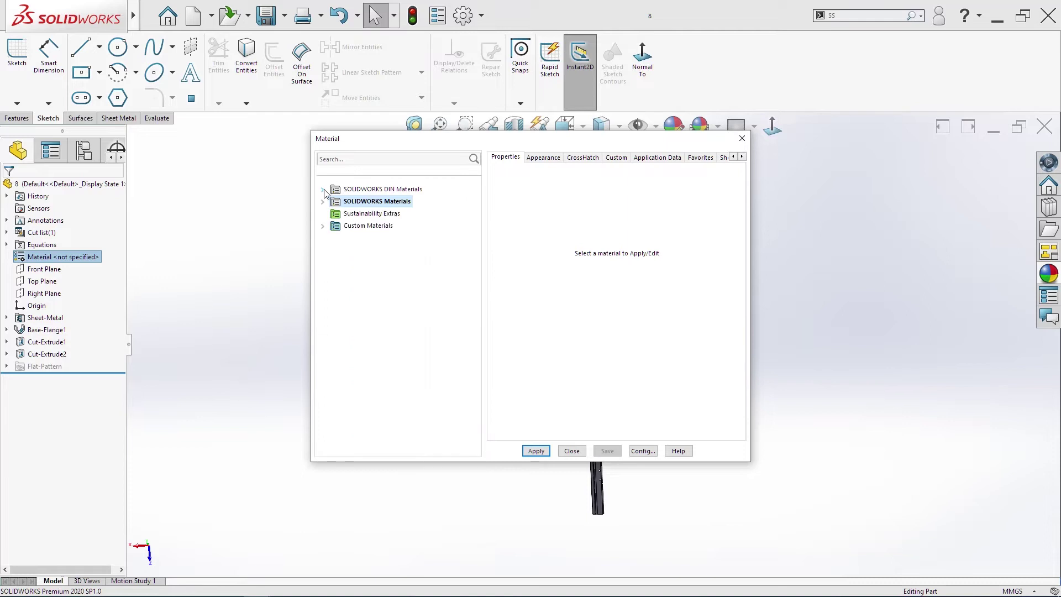
pyautogui.click(323, 189)
pyautogui.click(336, 299)
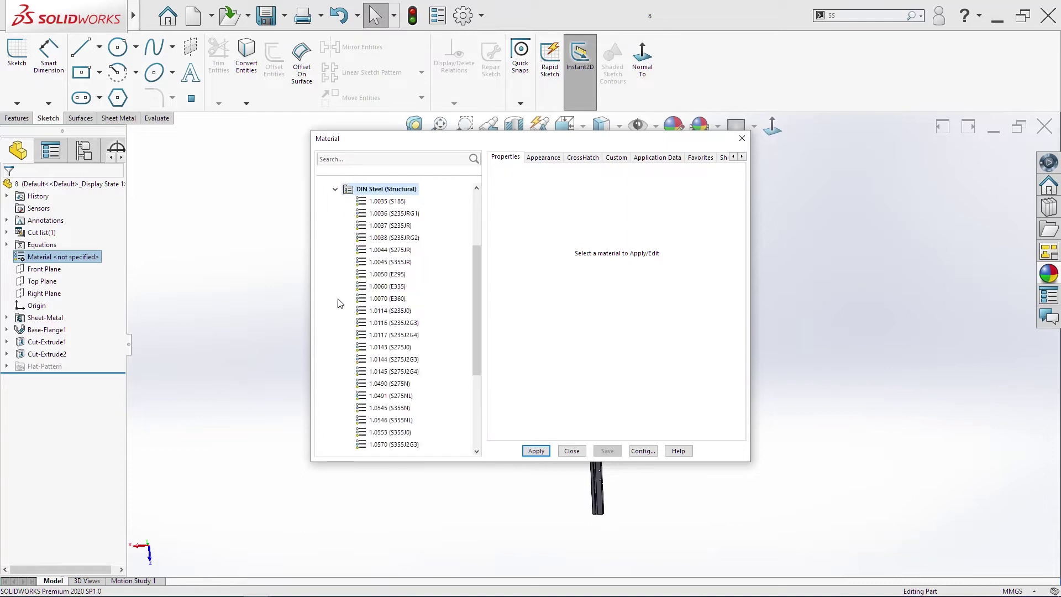
pyautogui.click(392, 225)
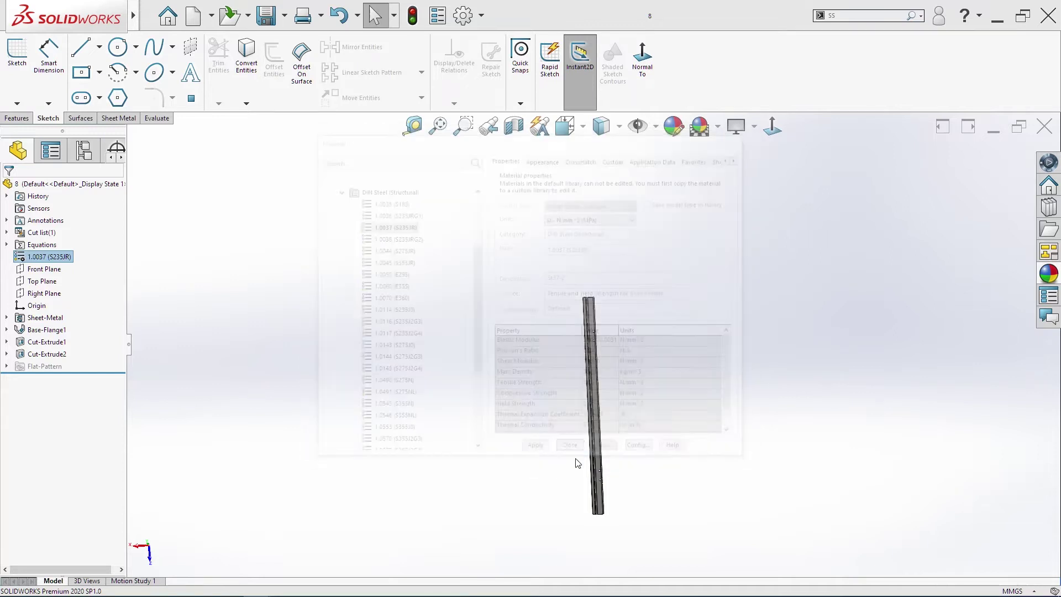
pyautogui.press('f')
# Switch to part 7 and assign it the DIN structural steel 1.0037 (S235JR)
pyautogui.rightClick(37, 259)
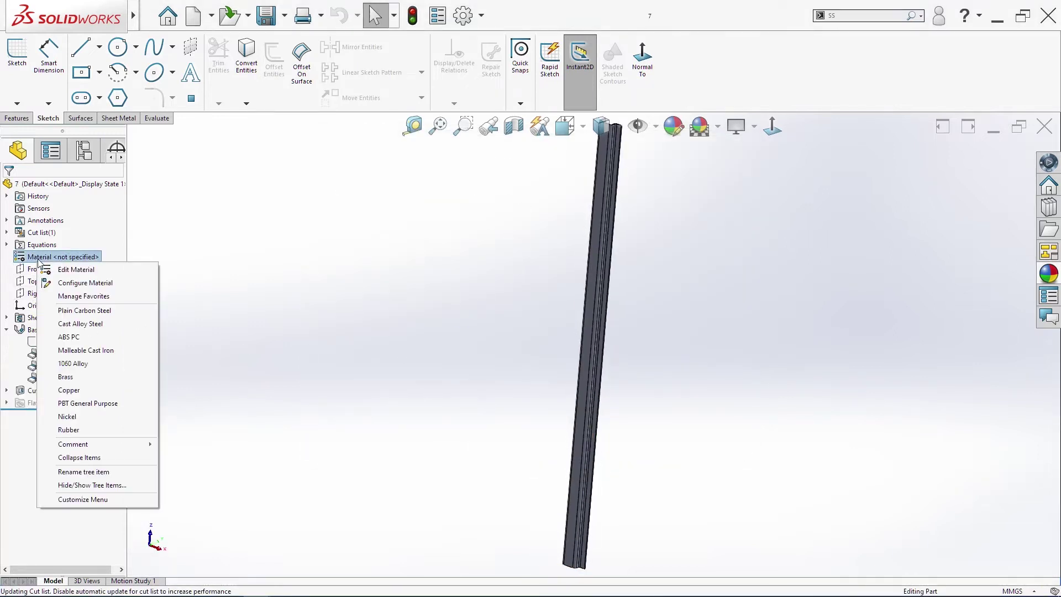
pyautogui.click(44, 268)
pyautogui.click(322, 189)
pyautogui.click(322, 189)
pyautogui.click(335, 298)
pyautogui.click(376, 226)
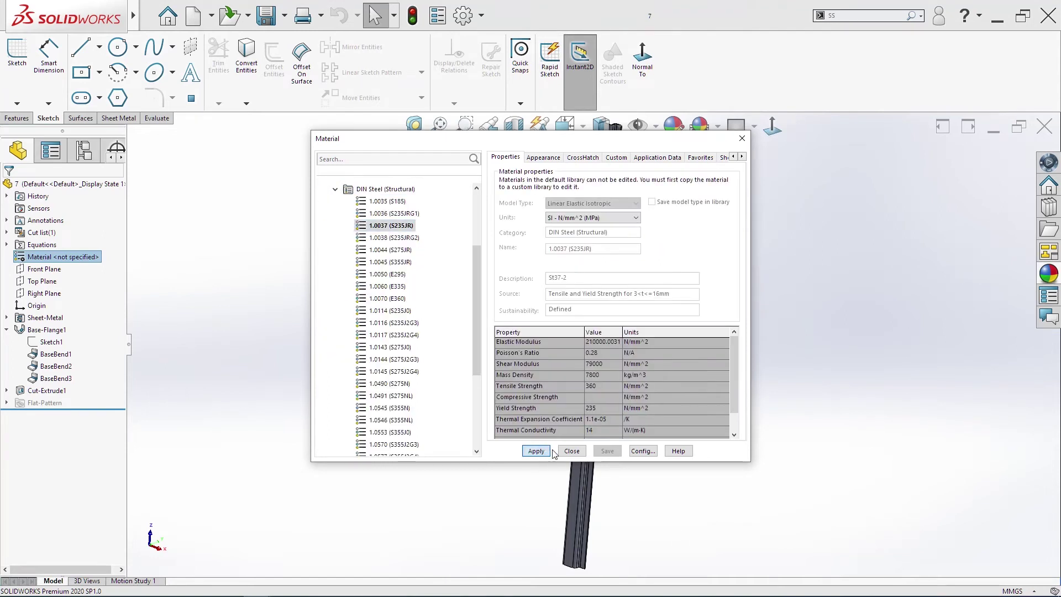
pyautogui.click(536, 451)
pyautogui.click(572, 451)
# Bring up the empty part 9 and start a sketch on its Front Plane
pyautogui.click(147, 15)
pyautogui.click(160, 35)
pyautogui.doubleClick(264, 262)
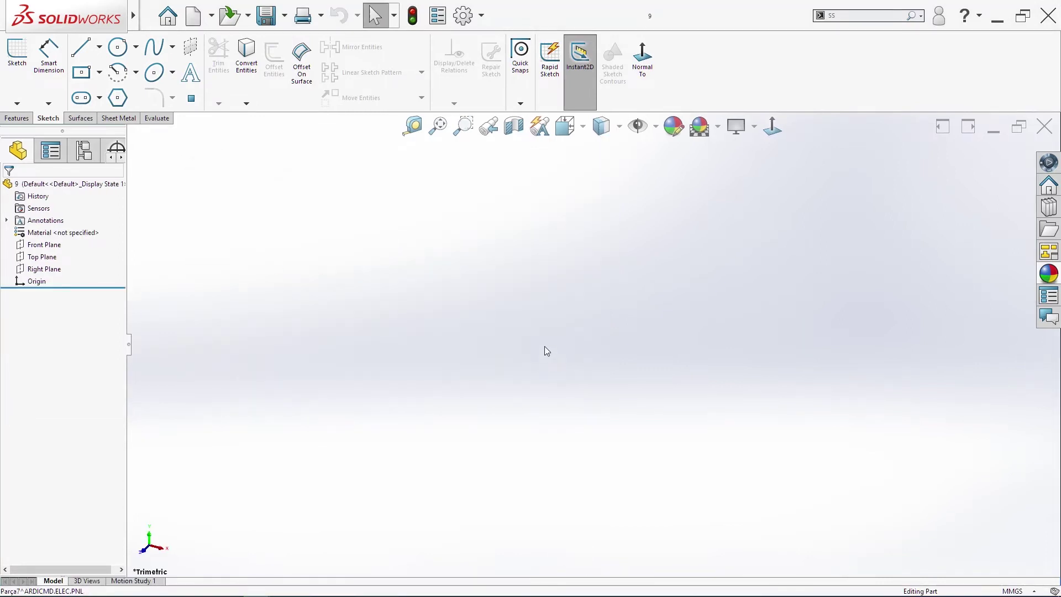
pyautogui.click(45, 244)
pyautogui.rightClick(44, 244)
pyautogui.click(63, 230)
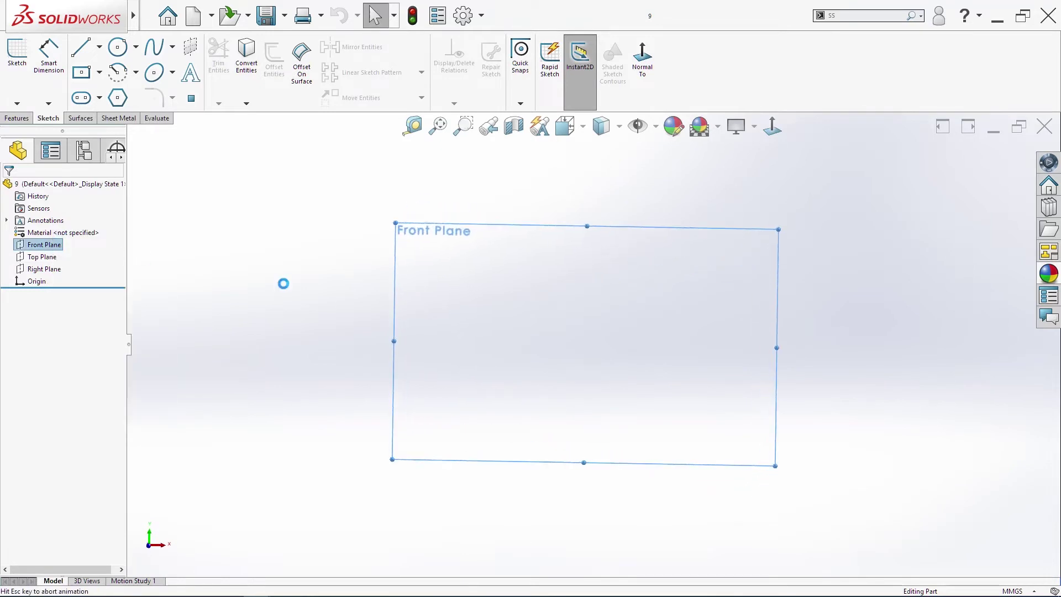
# Sketch a horizontal line about 24 mm long with its midpoint at the origin
pyautogui.press('s')
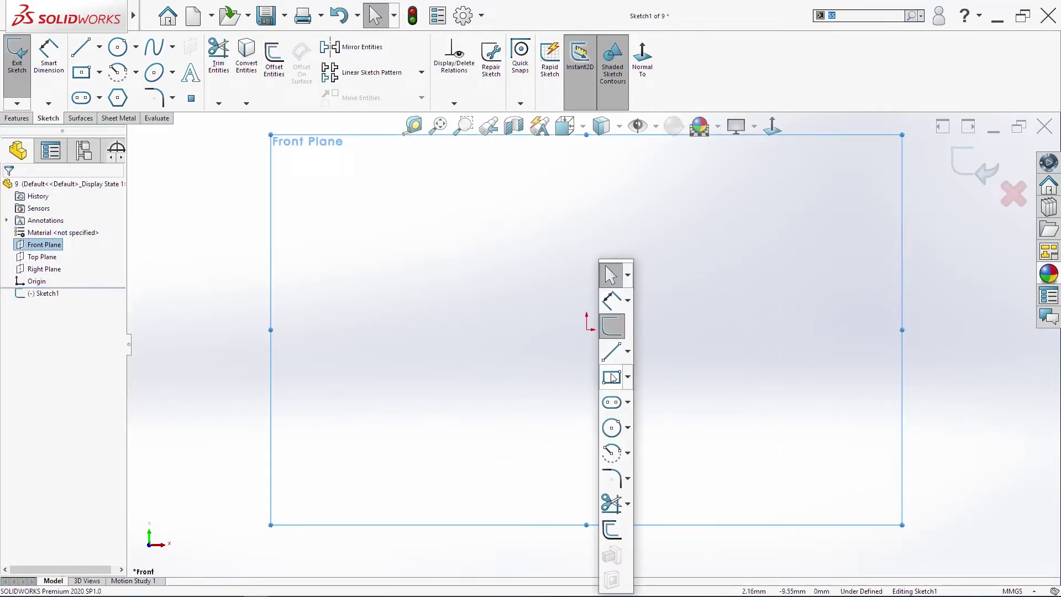
pyautogui.click(612, 353)
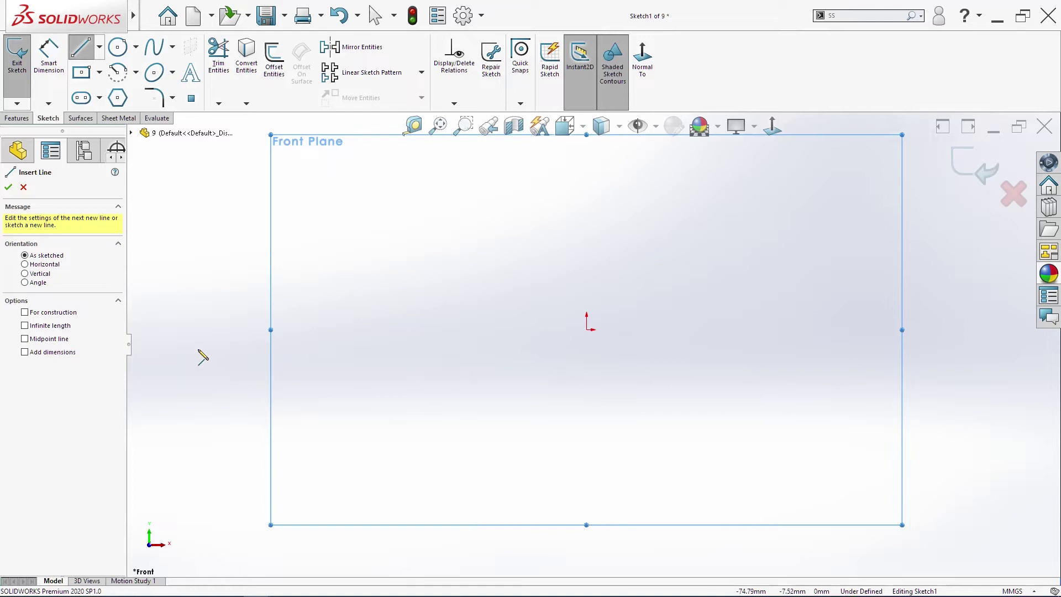
pyautogui.click(586, 329)
pyautogui.click(630, 329)
pyautogui.press('s')
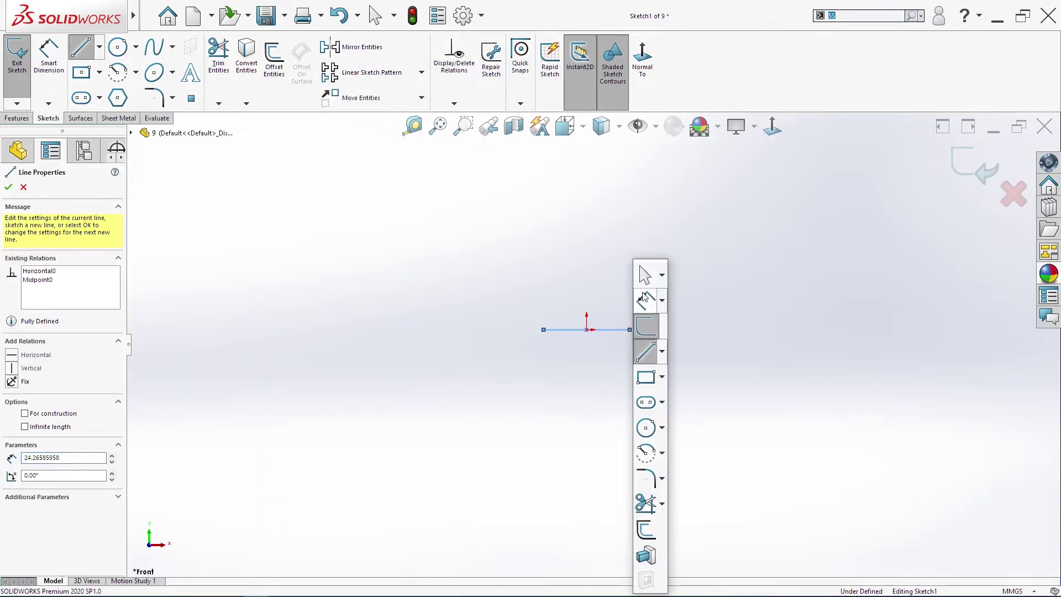
pyautogui.click(639, 343)
# Draw a vertical line about 9 mm long downward from each end of the horizontal line
pyautogui.press('s')
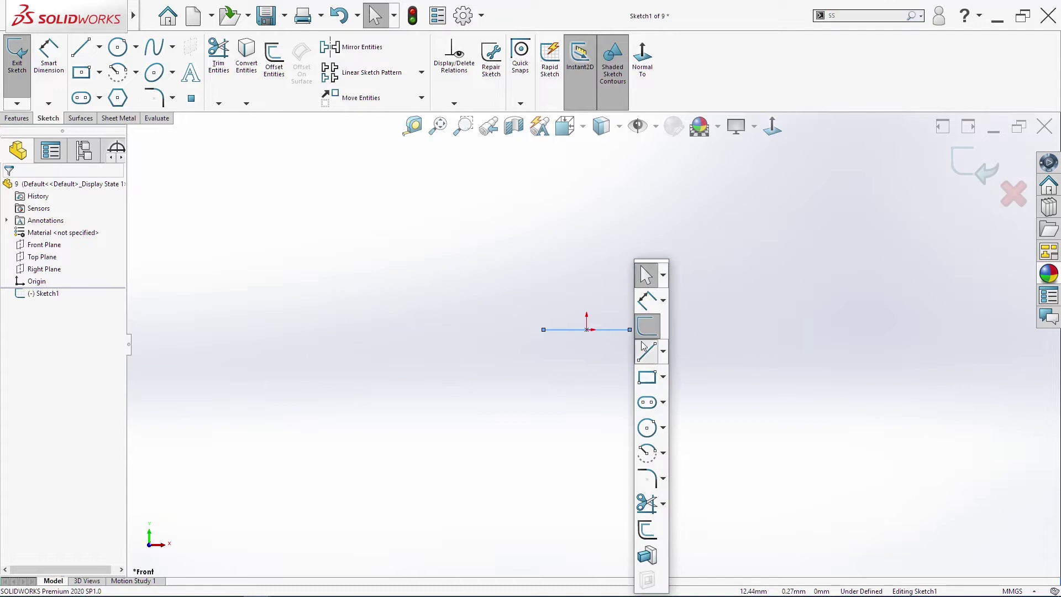
pyautogui.click(644, 346)
pyautogui.click(630, 329)
pyautogui.click(629, 362)
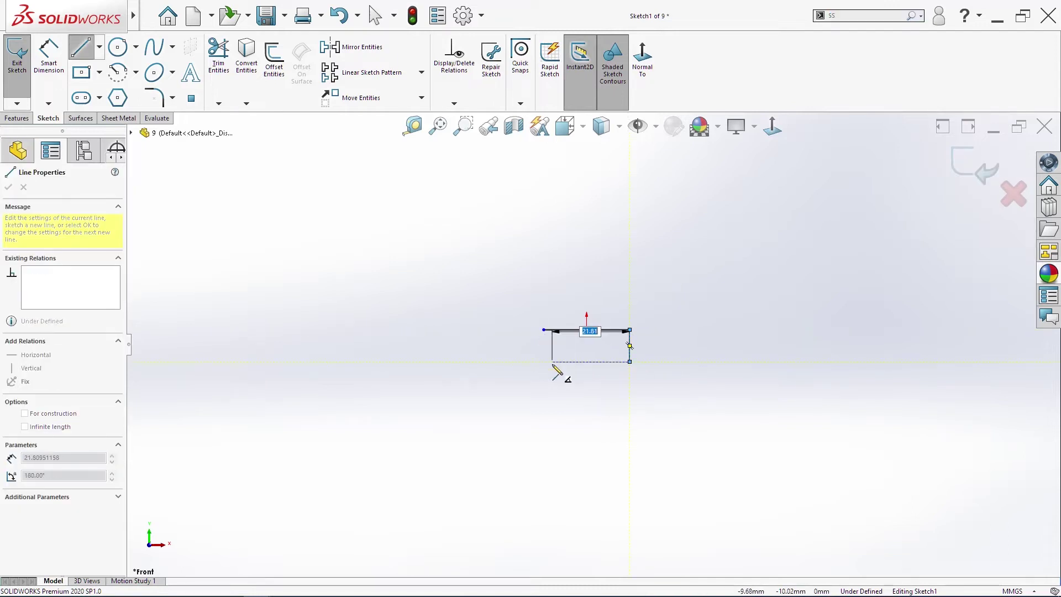
pyautogui.press('Escape')
pyautogui.press('Escape')
pyautogui.press('s')
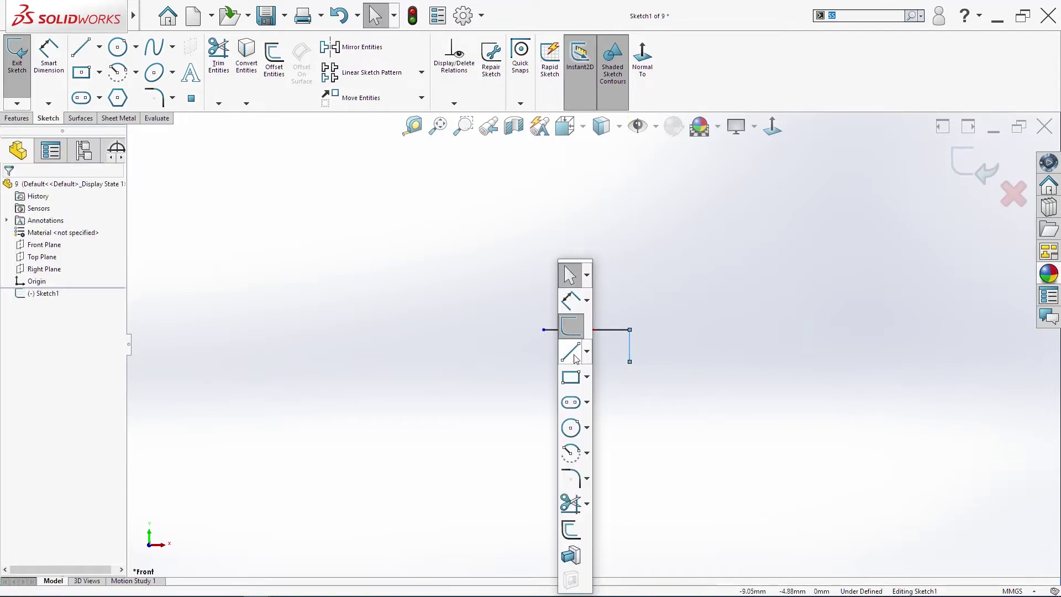
pyautogui.click(574, 358)
pyautogui.click(544, 330)
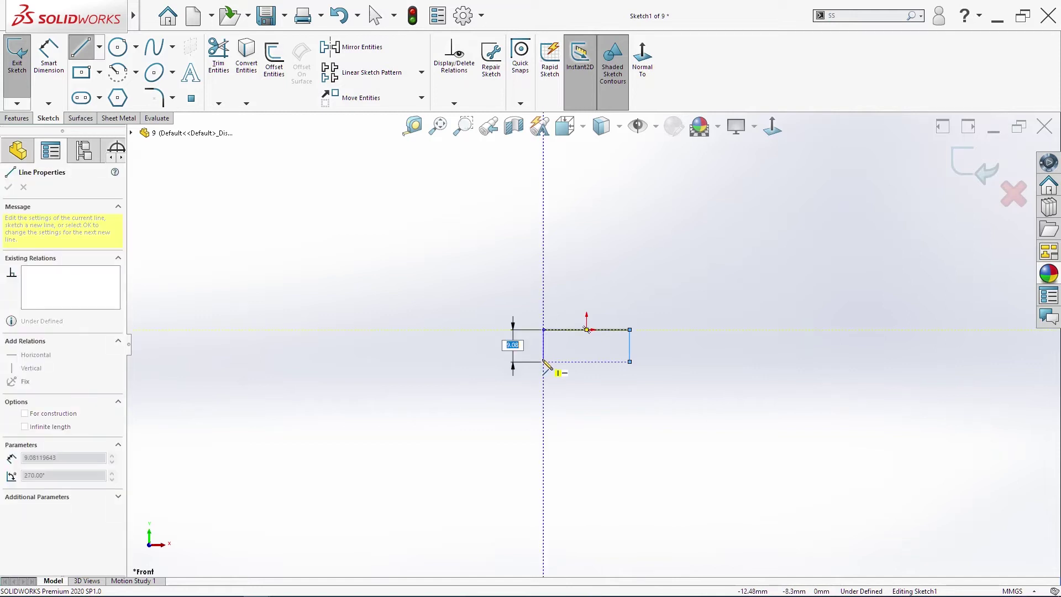
pyautogui.doubleClick(545, 362)
pyautogui.press('Escape')
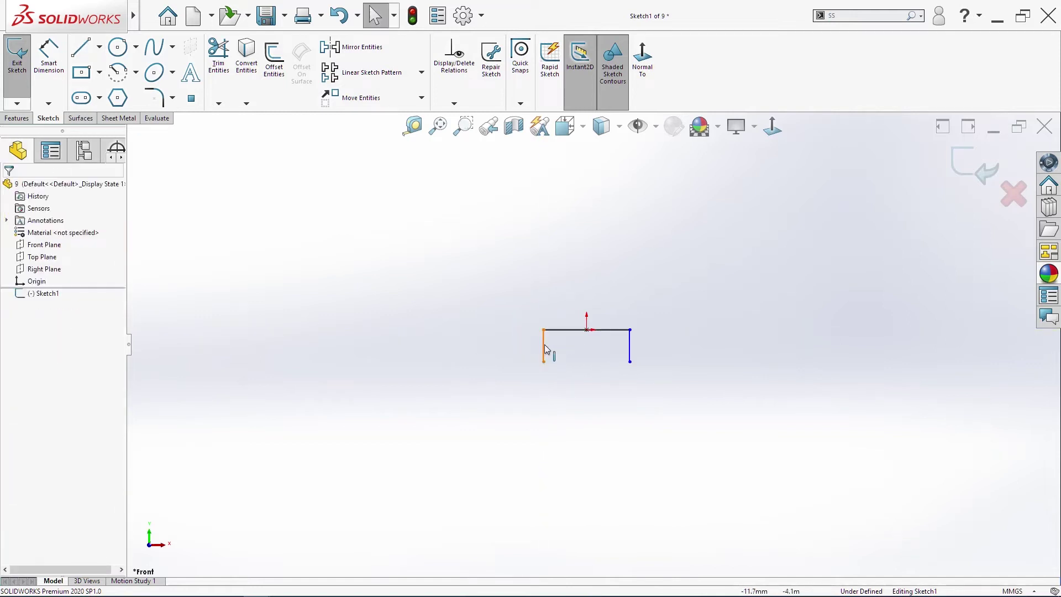
# Make the two vertical lines of the U-profile equal in length
pyautogui.click(544, 346)
pyautogui.keyDown('ctrl'); pyautogui.click(630, 346); pyautogui.keyUp('ctrl')
pyautogui.click(32, 431)
# Dimension the horizontal line of the U-profile to 20 mm
pyautogui.press('s')
pyautogui.click(498, 301)
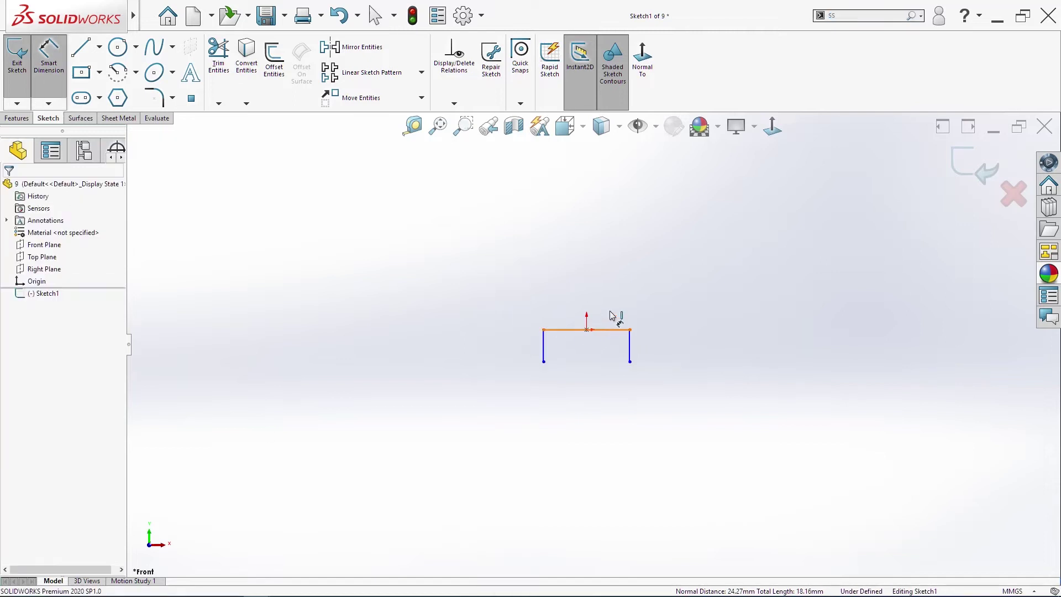
pyautogui.click(611, 316)
pyautogui.click(614, 304)
pyautogui.write('20')
pyautogui.press('Return')
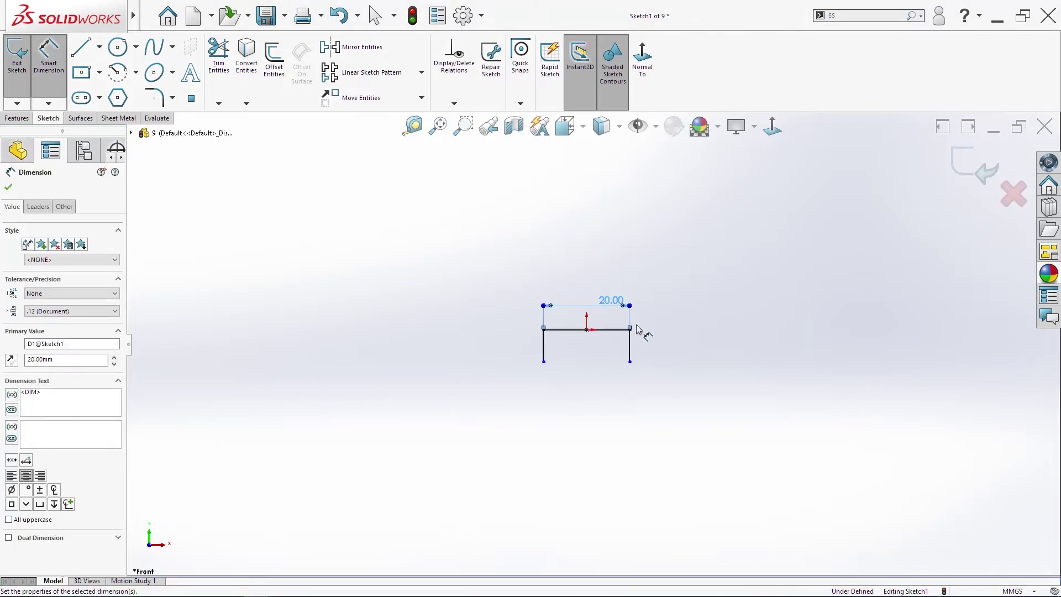
# Dimension the vertical line on the positive X side to 10 mm and leave the dimension tool
pyautogui.click(630, 346)
pyautogui.click(656, 348)
pyautogui.write('10')
pyautogui.press('Return')
pyautogui.press('Escape')
pyautogui.press('Escape')
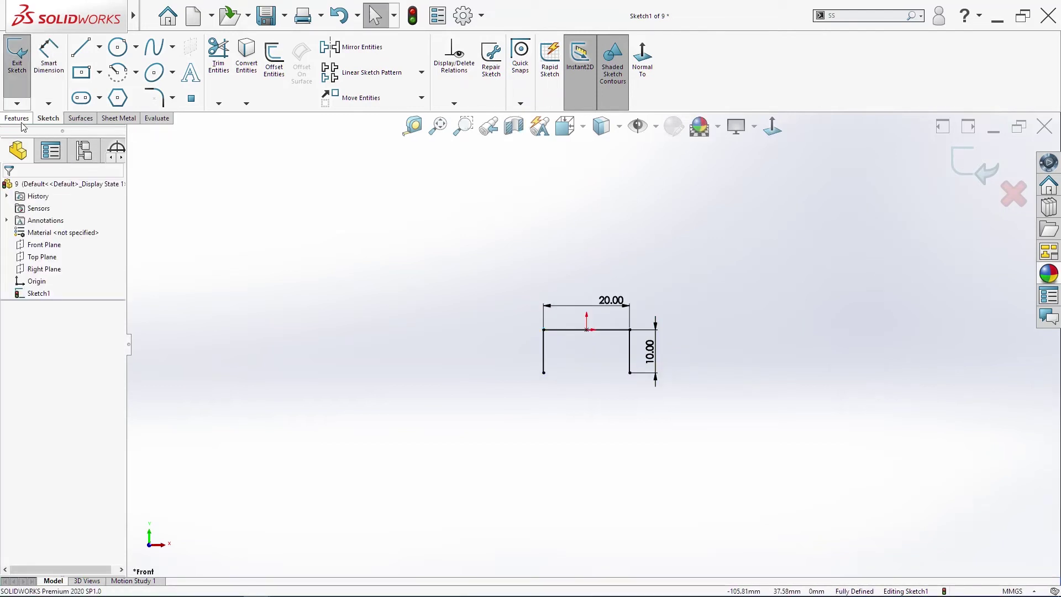
# Create a sheet-metal base flange from the U-profile, extending 438/2 (219 mm) blind in each of the two directions
pyautogui.click(119, 119)
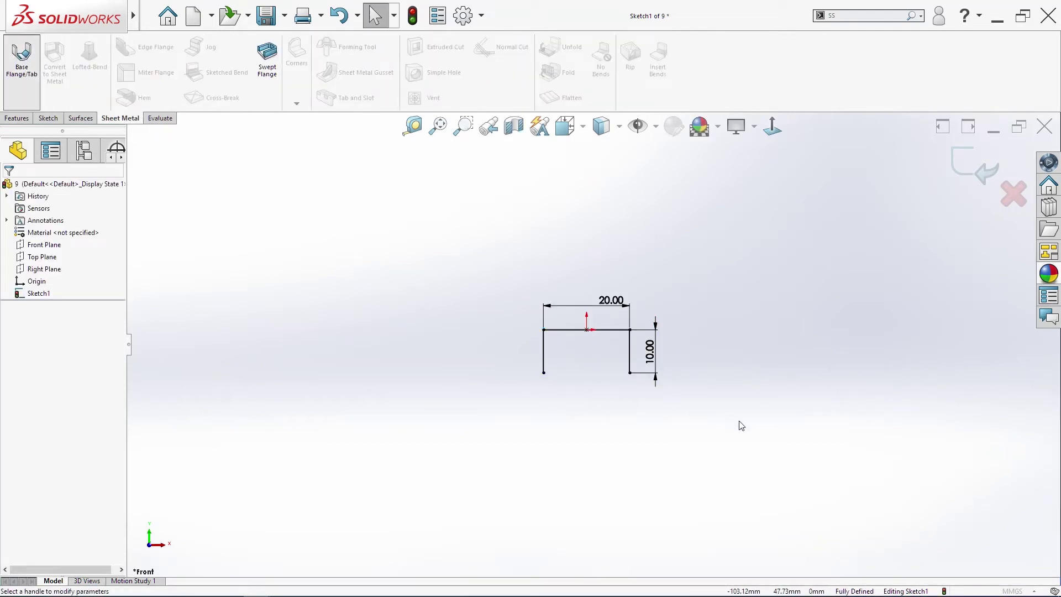
pyautogui.write('438/2')
pyautogui.press('Return')
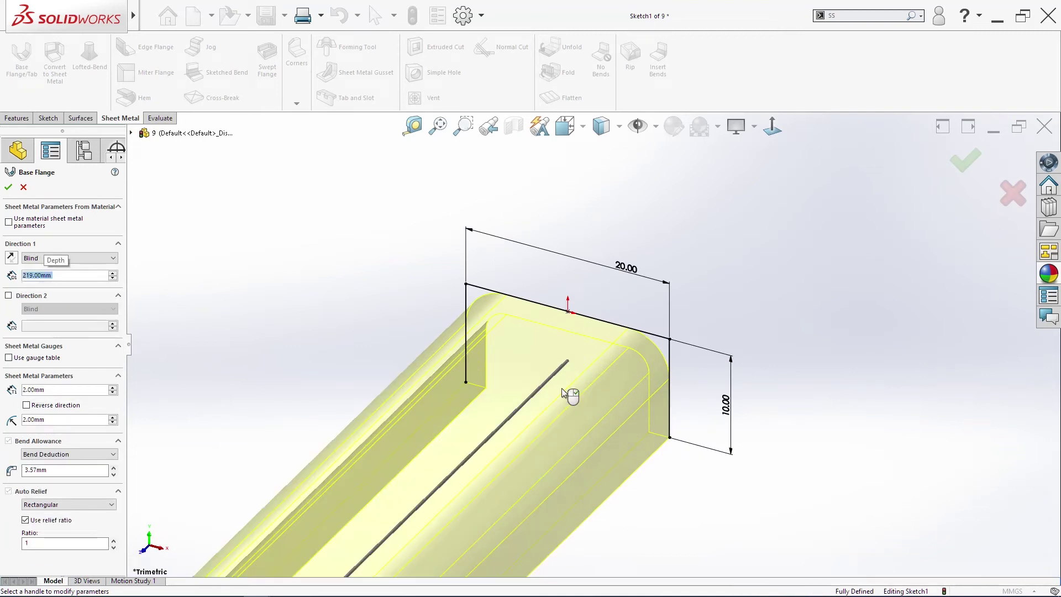
pyautogui.click(8, 295)
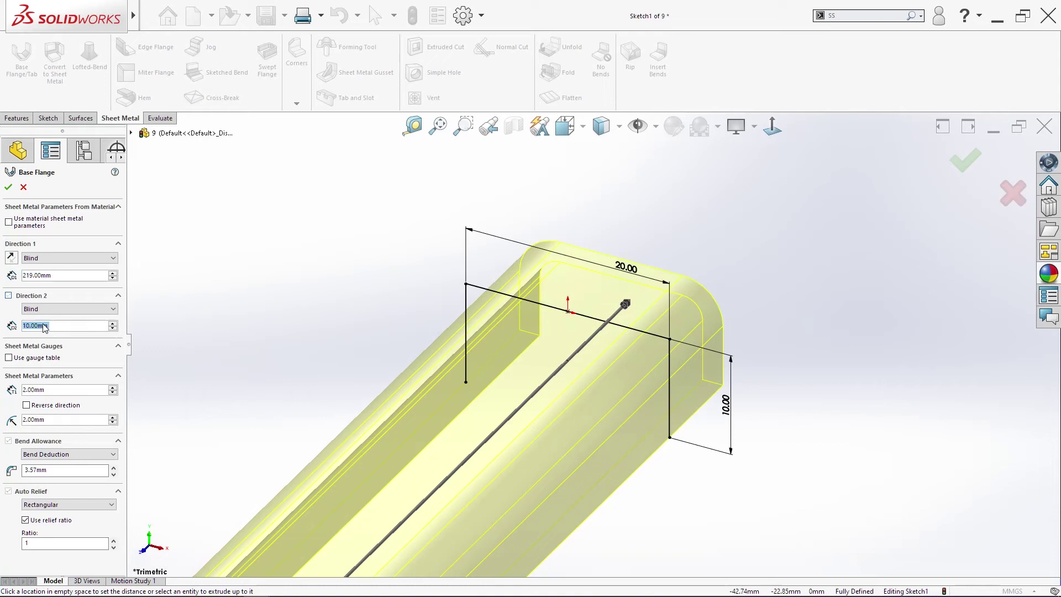
pyautogui.press('f')
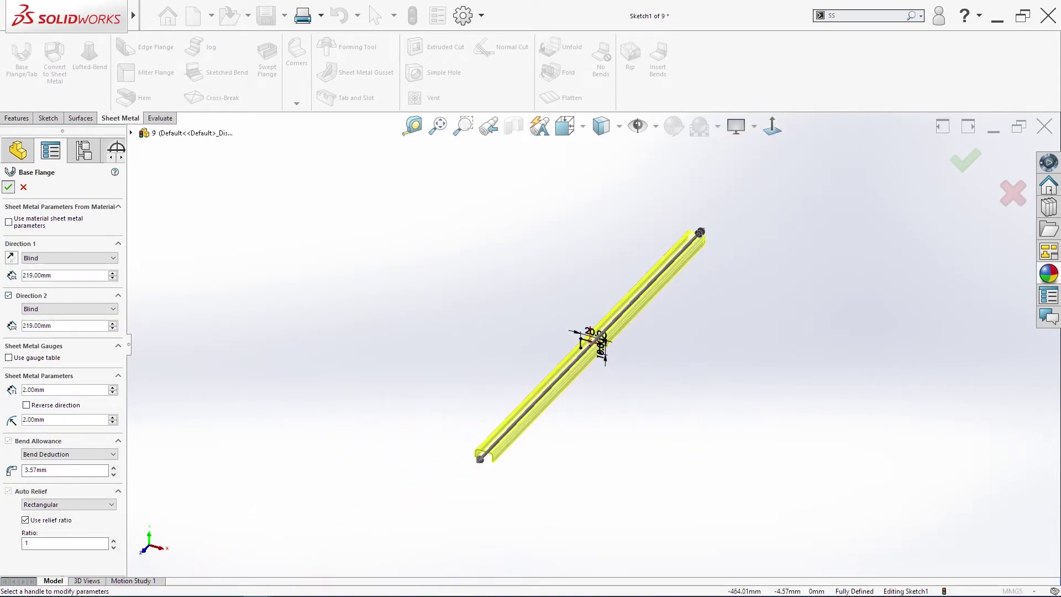
pyautogui.press('Return')
pyautogui.moveTo(769, 426); pyautogui.dragTo(679, 363, button='middle')
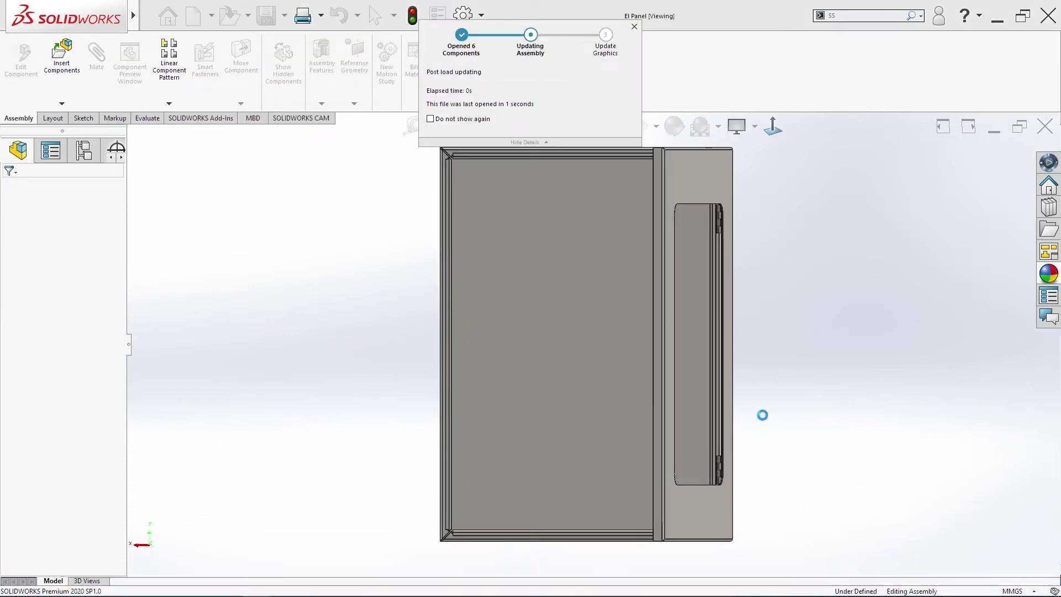
# Bring up the El Panel assembly and open its component 1 as a separate part
pyautogui.scroll(2, 774, 412)
pyautogui.moveTo(774, 412); pyautogui.dragTo(694, 386, button='middle')
pyautogui.press('space')
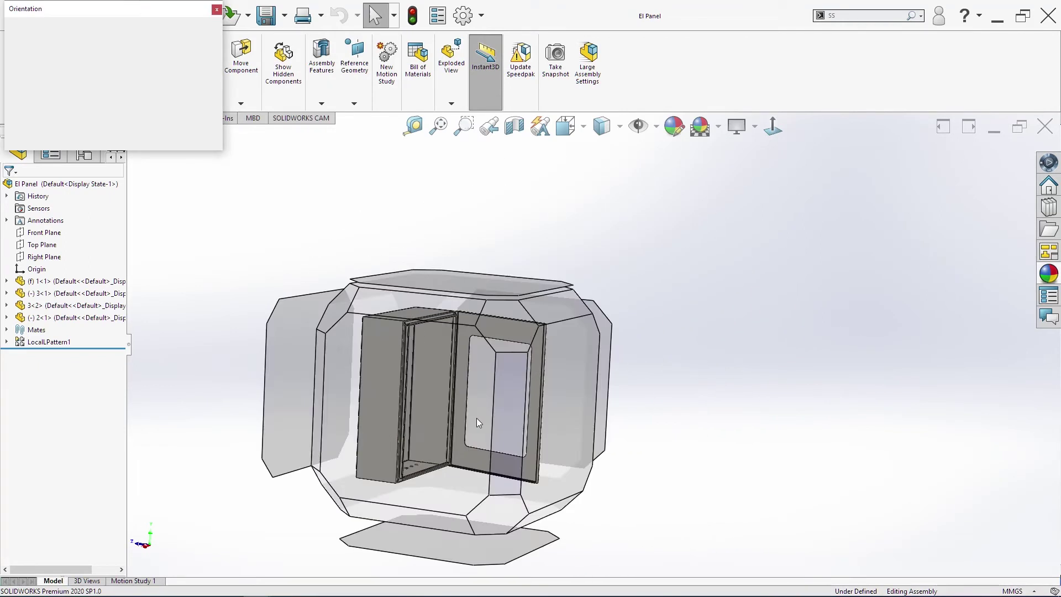
pyautogui.click(478, 422)
pyautogui.click(408, 309)
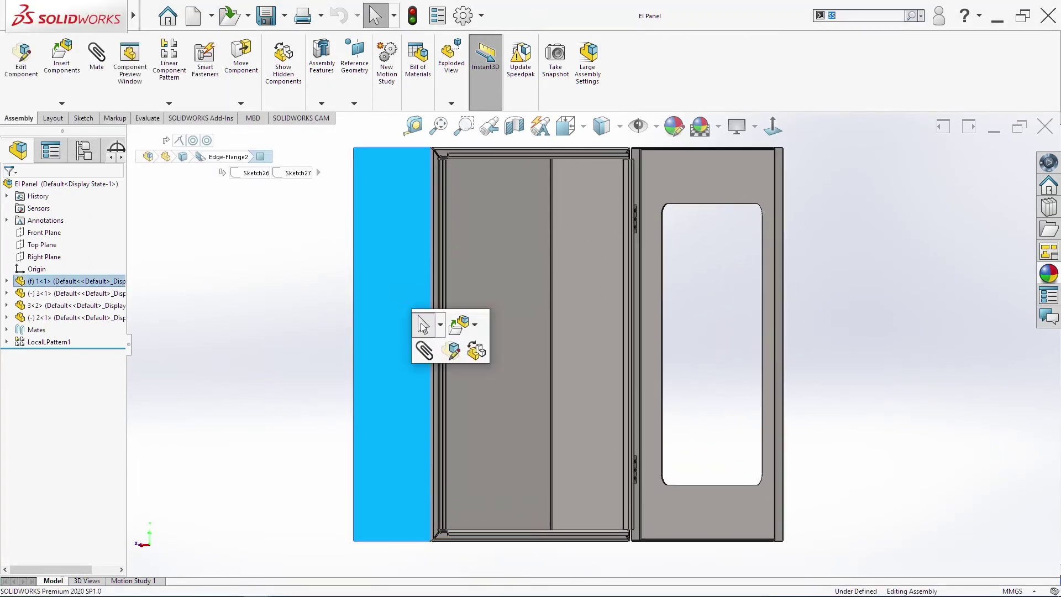
pyautogui.click(253, 289)
pyautogui.rightClick(72, 281)
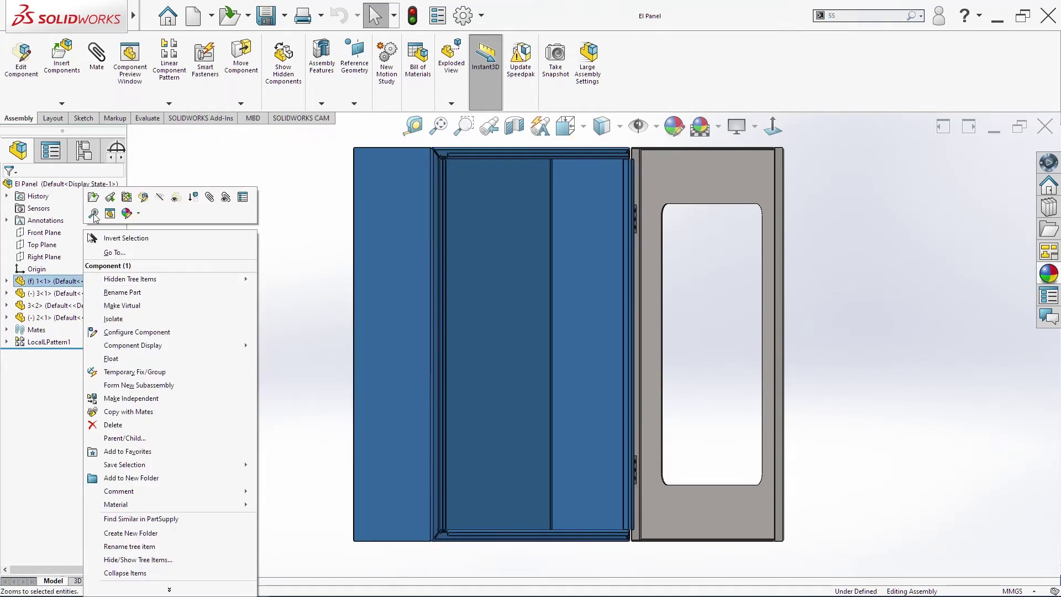
pyautogui.click(127, 215)
# Start a sketch on the large Edge-Flange2 side face of part 1 and draw a circle about 169 mm in diameter near its upper end
pyautogui.moveTo(615, 399); pyautogui.dragTo(611, 316, button='middle')
pyautogui.click(618, 302)
pyautogui.click(629, 357)
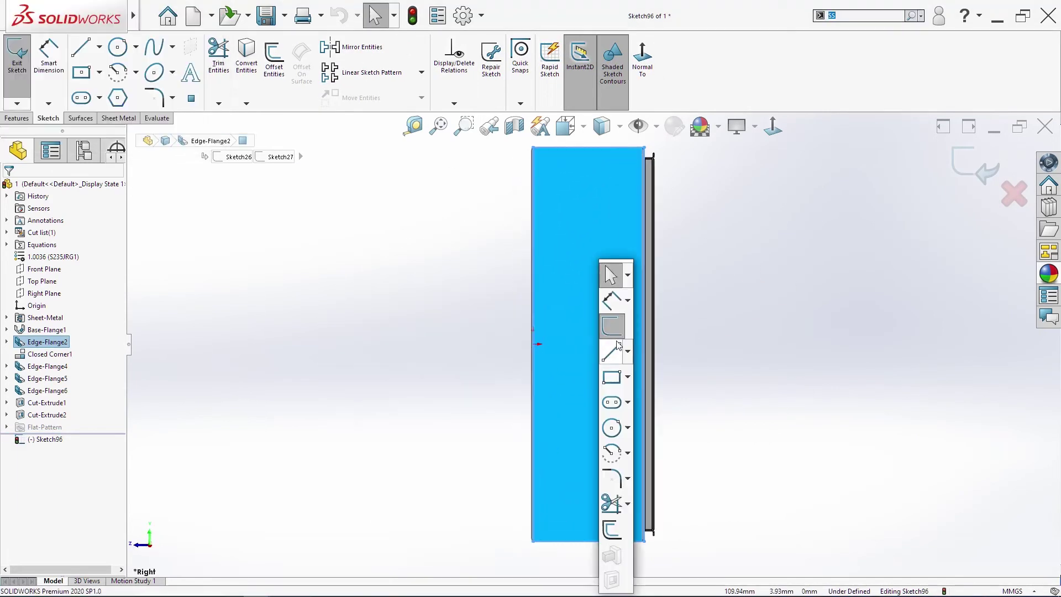
pyautogui.click(611, 426)
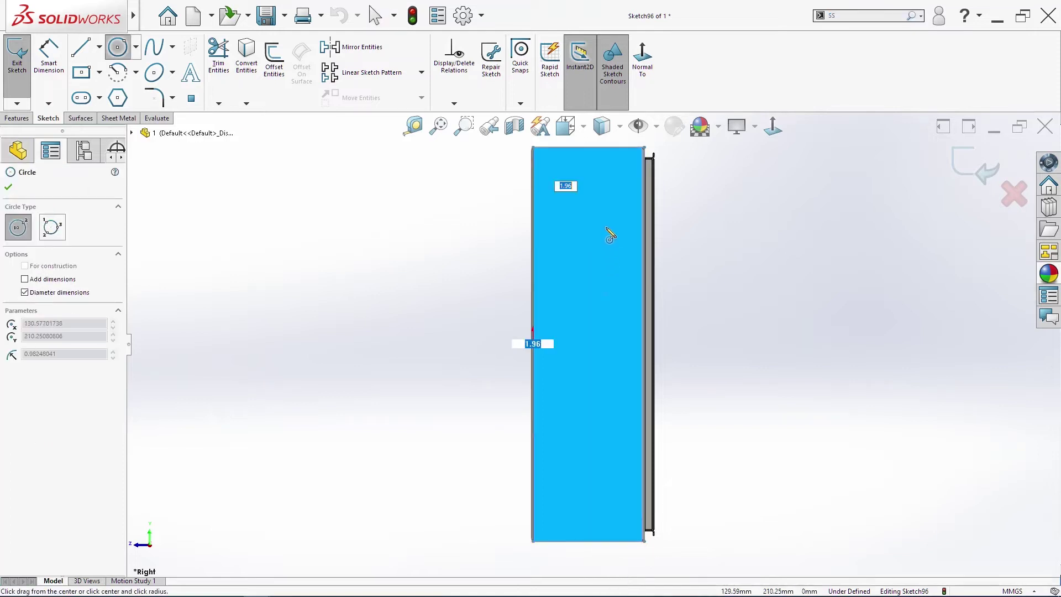
pyautogui.click(607, 225)
pyautogui.click(626, 269)
pyautogui.press('Escape')
# Set the circle's diameter to 38 mm
pyautogui.press('s')
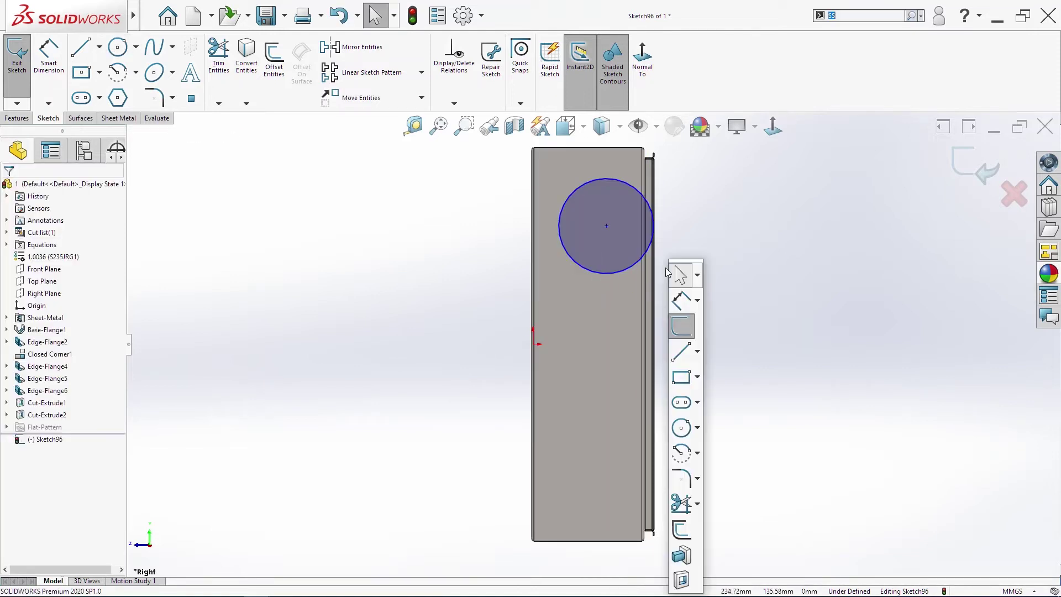
pyautogui.click(680, 301)
pyautogui.click(635, 189)
pyautogui.click(695, 205)
pyautogui.write('38')
pyautogui.press('Return')
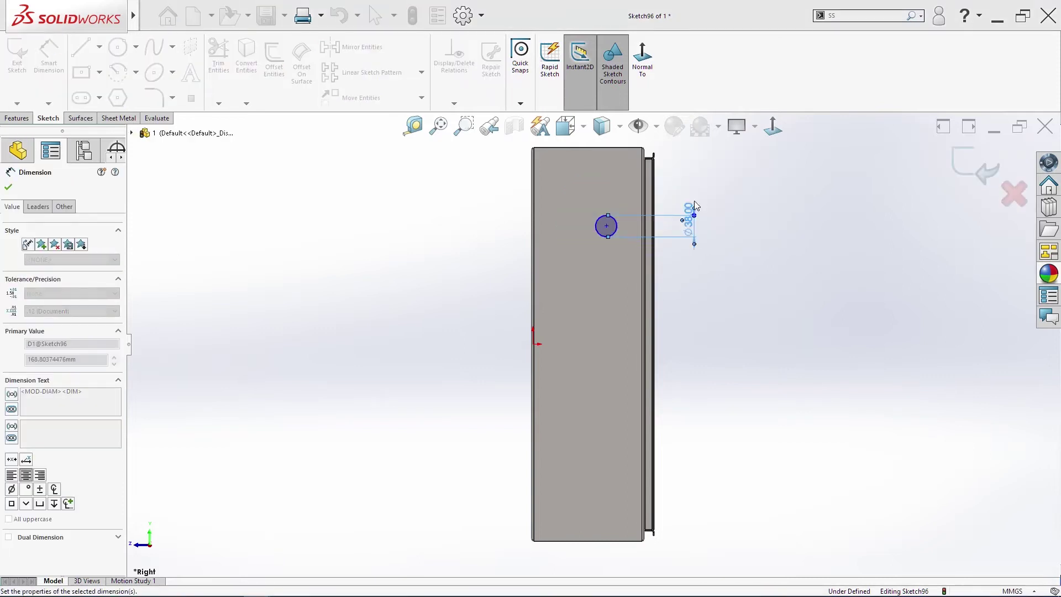
# Move the circle down the side face and dimension its centre 120 mm from the face's long edge near the origin
pyautogui.press('s')
pyautogui.click(727, 253)
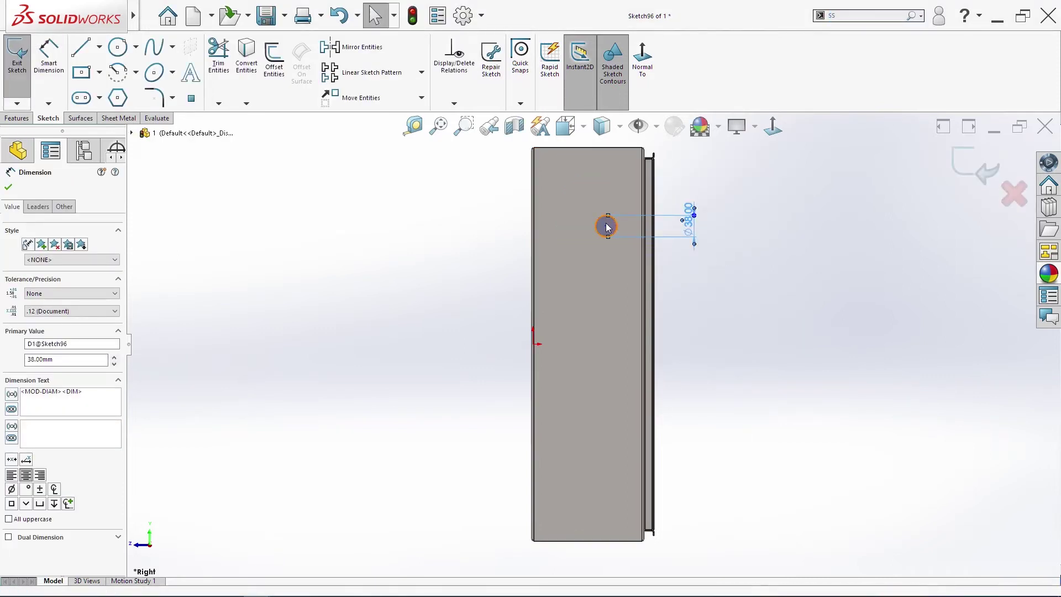
pyautogui.click(610, 215)
pyautogui.press('Escape')
pyautogui.moveTo(606, 226)
pyautogui.mouseDown()
pyautogui.moveTo(631, 298)
pyautogui.moveTo(616, 294)
pyautogui.mouseUp()
pyautogui.press('s')
pyautogui.click(632, 300)
pyautogui.click(616, 294)
pyautogui.click(532, 284)
pyautogui.click(501, 290)
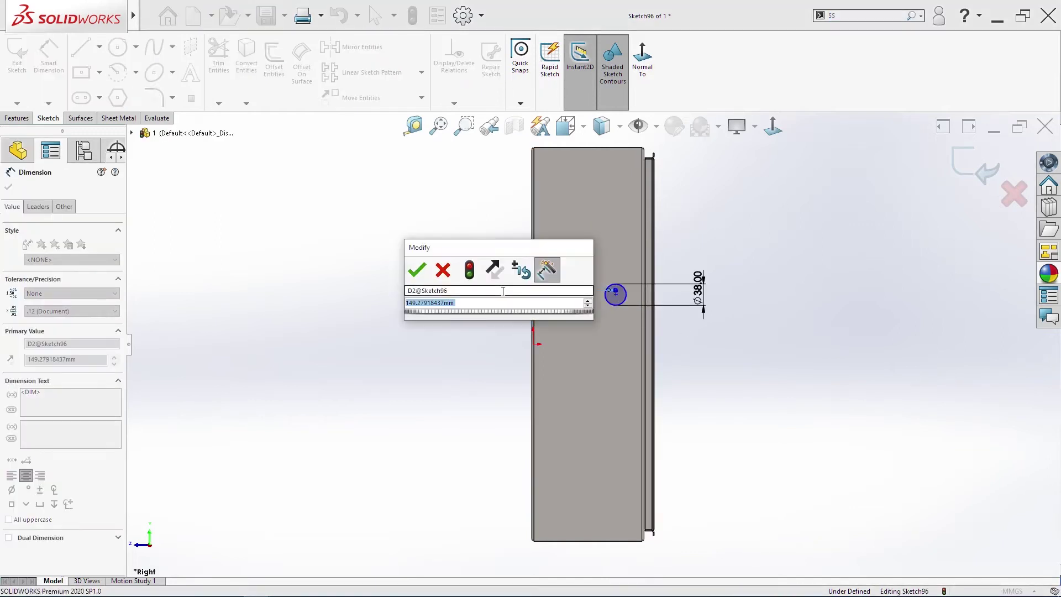
pyautogui.write('120')
pyautogui.press('Return')
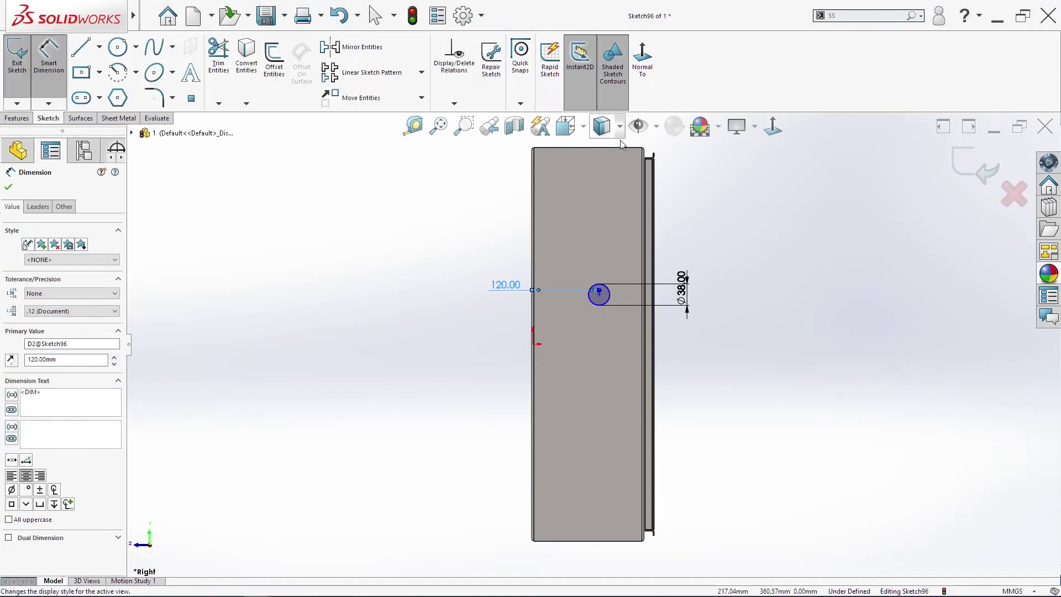
# Dimension the circle's centre 250 mm below the top edge of the side face
pyautogui.click(620, 148)
pyautogui.click(602, 297)
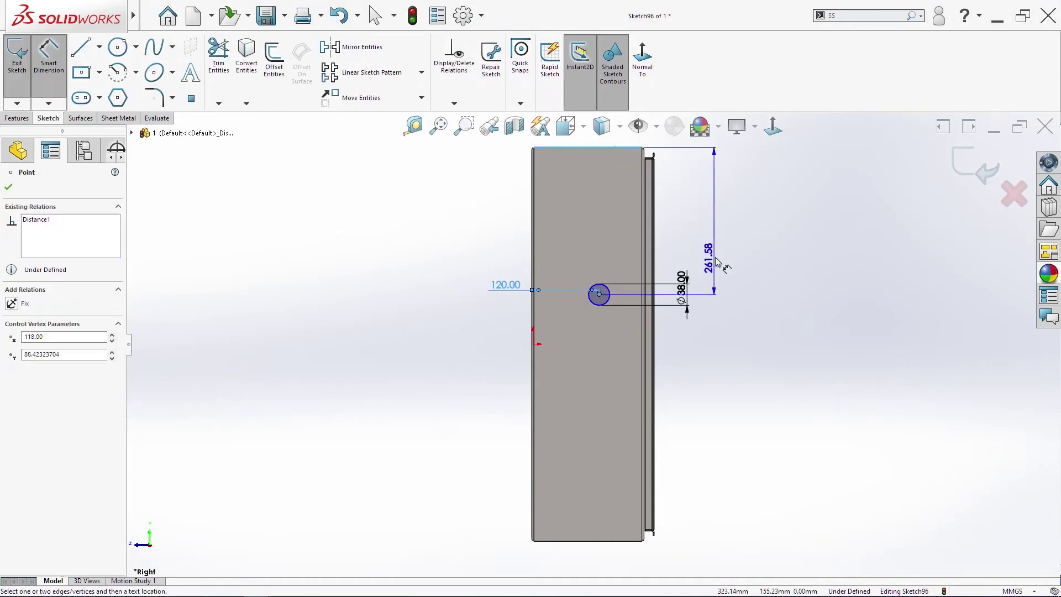
pyautogui.click(719, 262)
pyautogui.write('250')
pyautogui.press('Return')
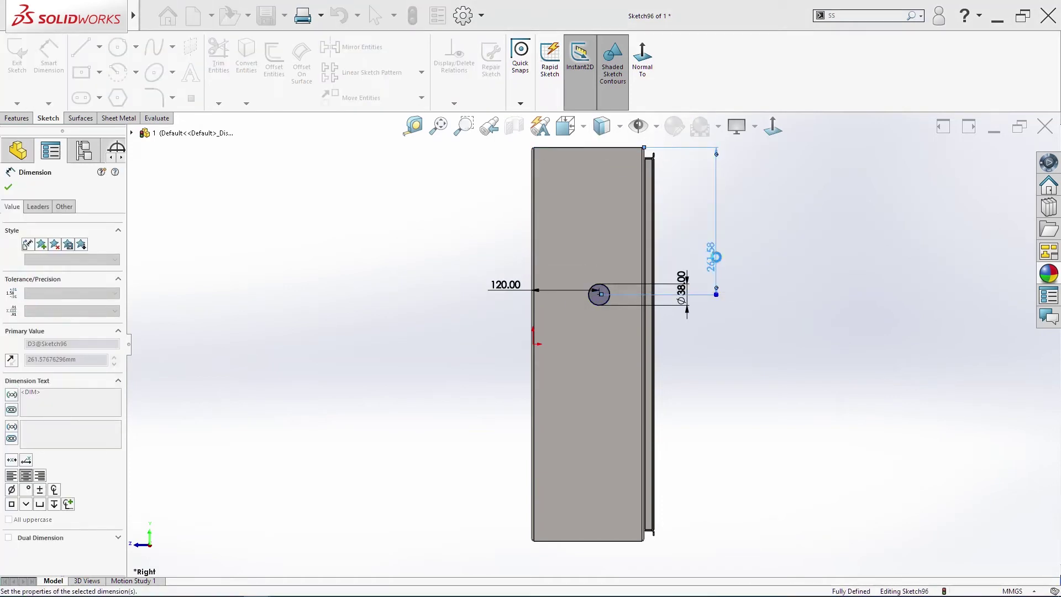
# Start an Extruded Cut from the circle sketch with the Blind end condition
pyautogui.press('s')
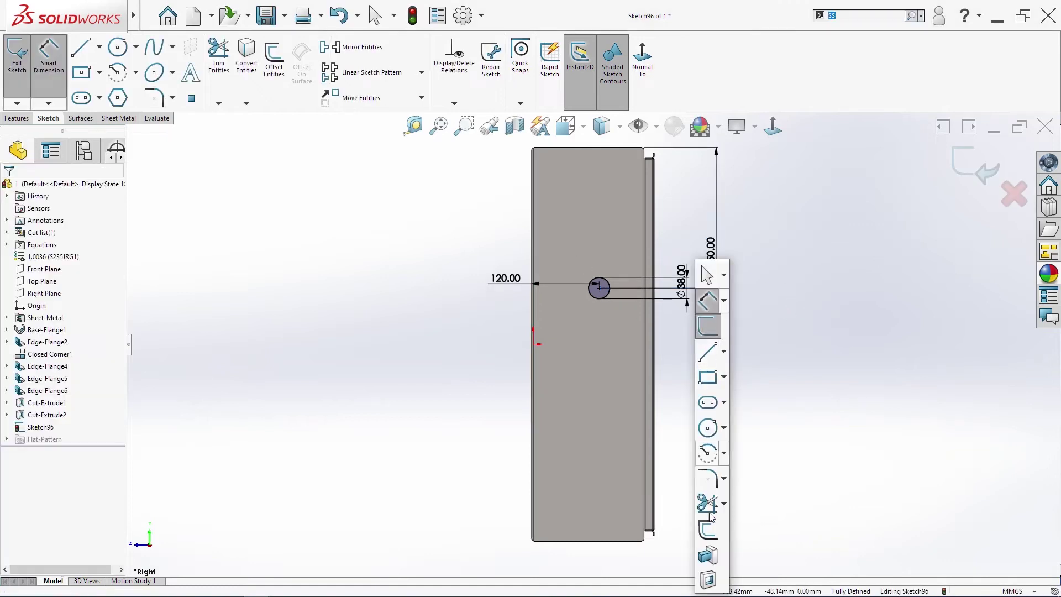
pyautogui.click(707, 555)
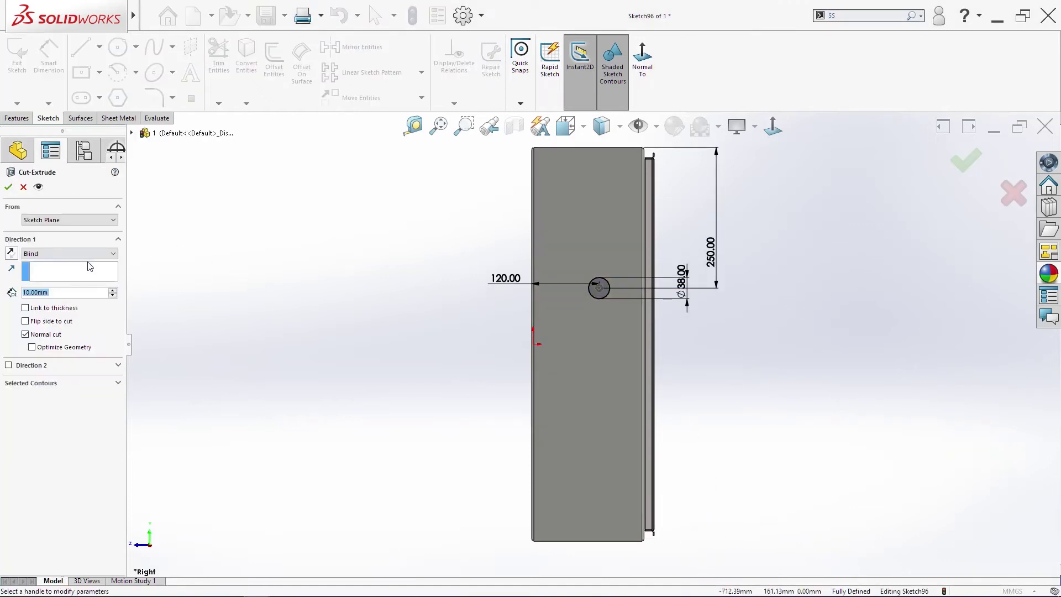
pyautogui.click(78, 254)
pyautogui.click(75, 264)
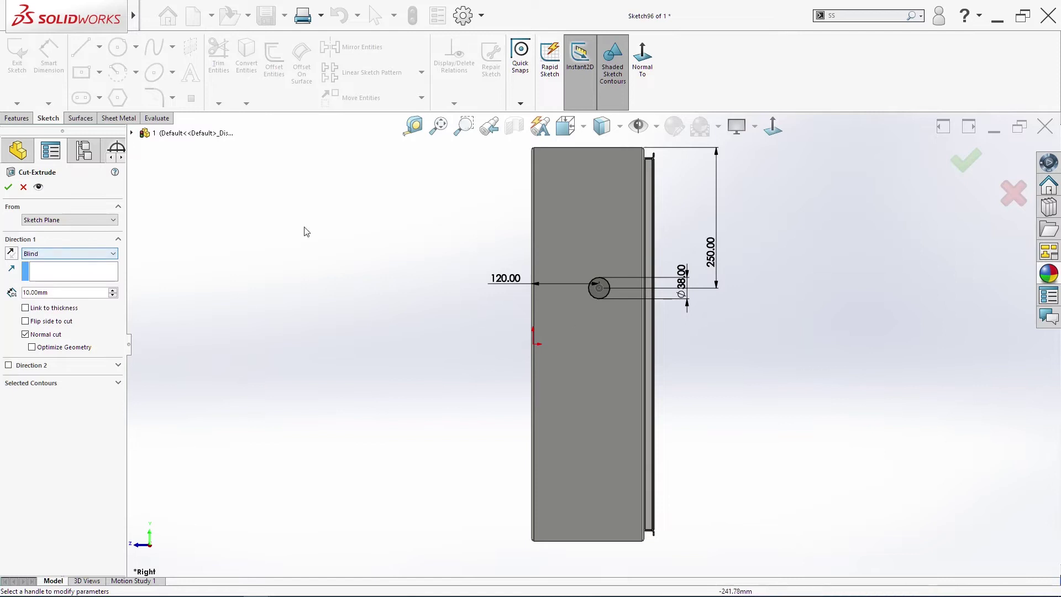